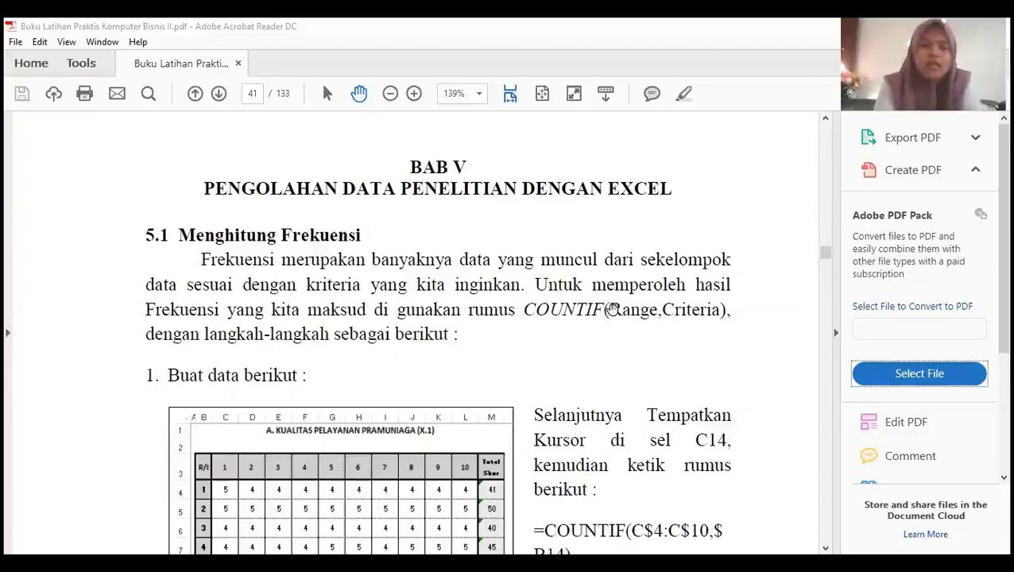
- Read section 5.1 on calculating frequency with COUNTIF through to section 5.2 on instrument validity in the practice book PDF
scroll(611, 307, down, 1)
scroll(612, 310, down, 1)
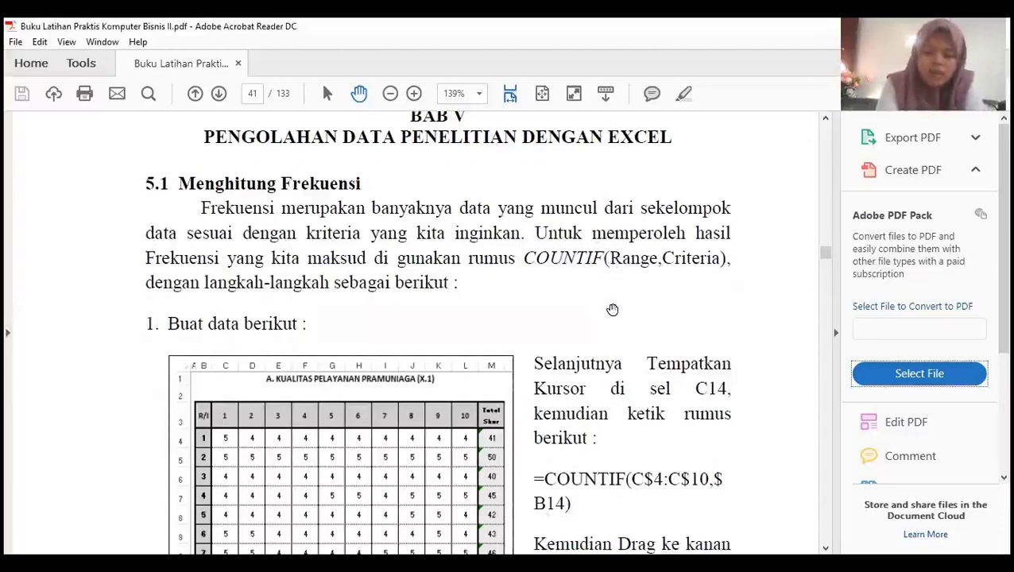
scroll(612, 309, down, 1)
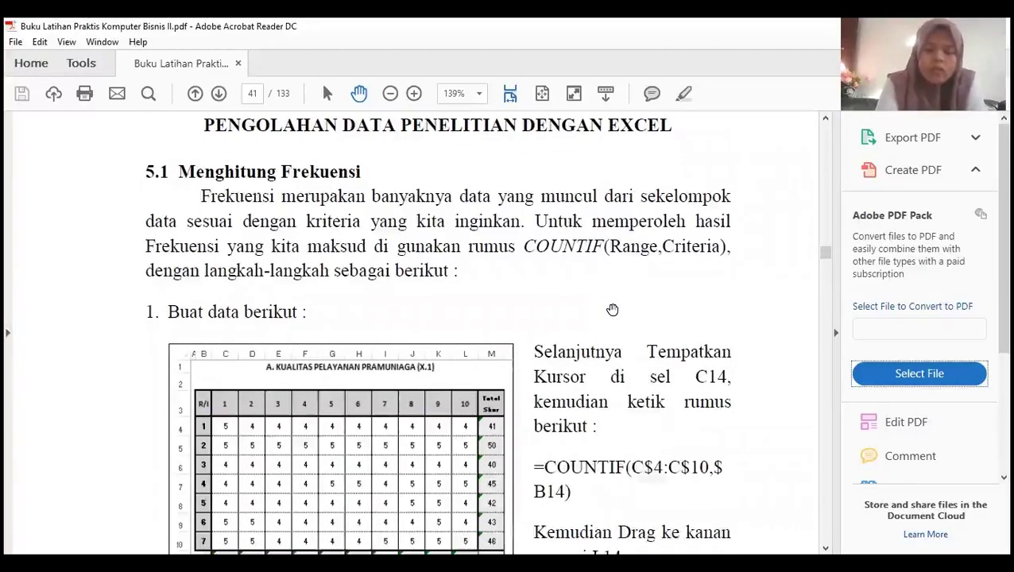
scroll(612, 310, down, 1)
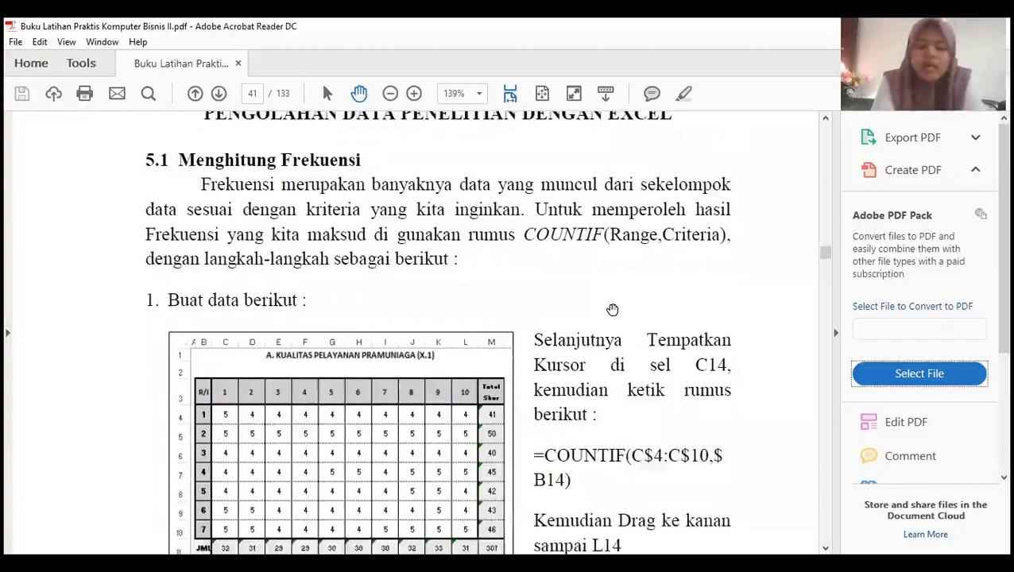
scroll(612, 309, down, 10)
scroll(612, 309, down, 6)
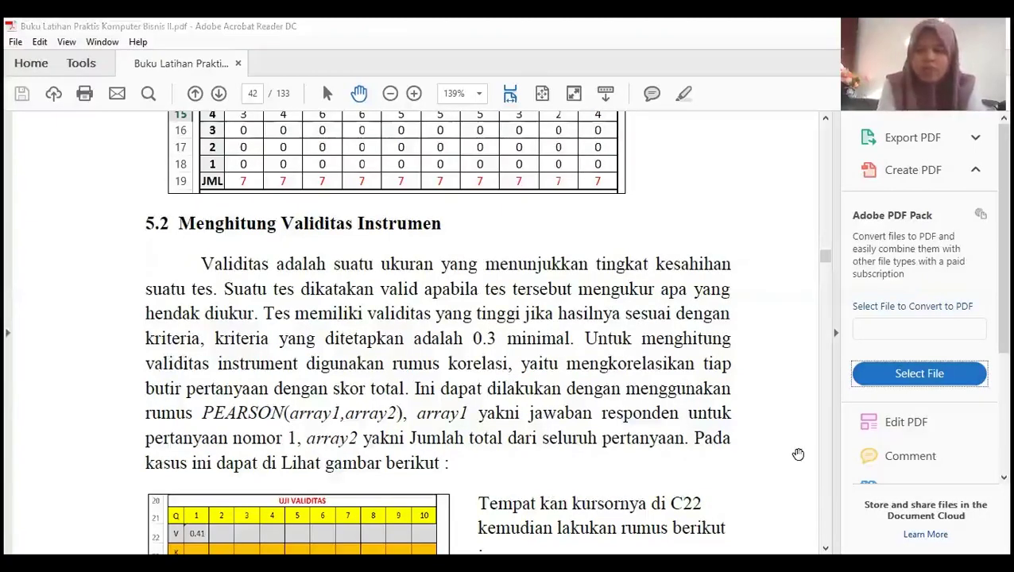
- Switch to the Excel workbook and examine the thesis title and the X1, X2 and Y1 variable diagram on the Judul sheet
key(alt+Tab)
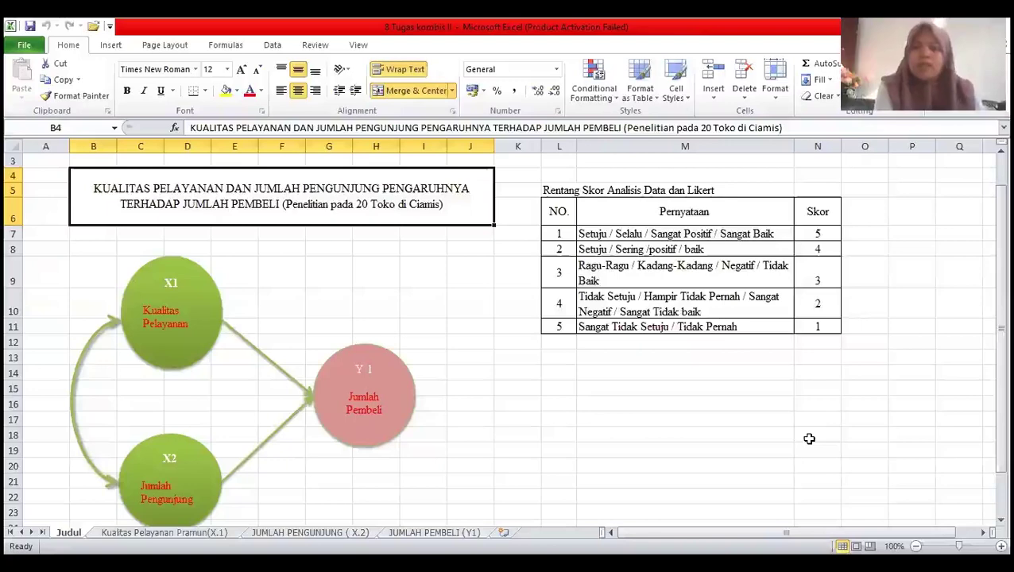
key(Up)
key(Up)
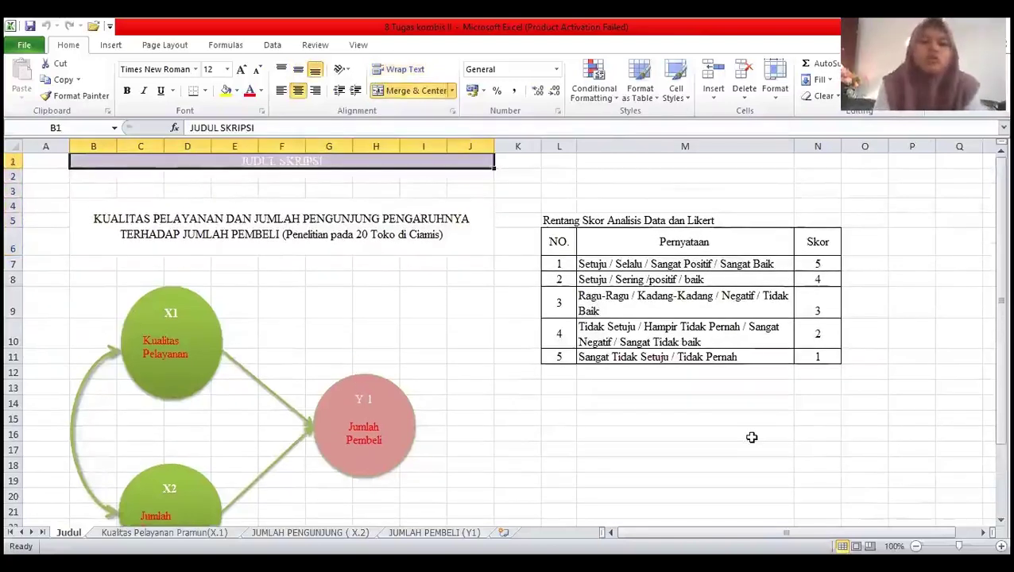
key(Down)
key(Down)
key(Down)
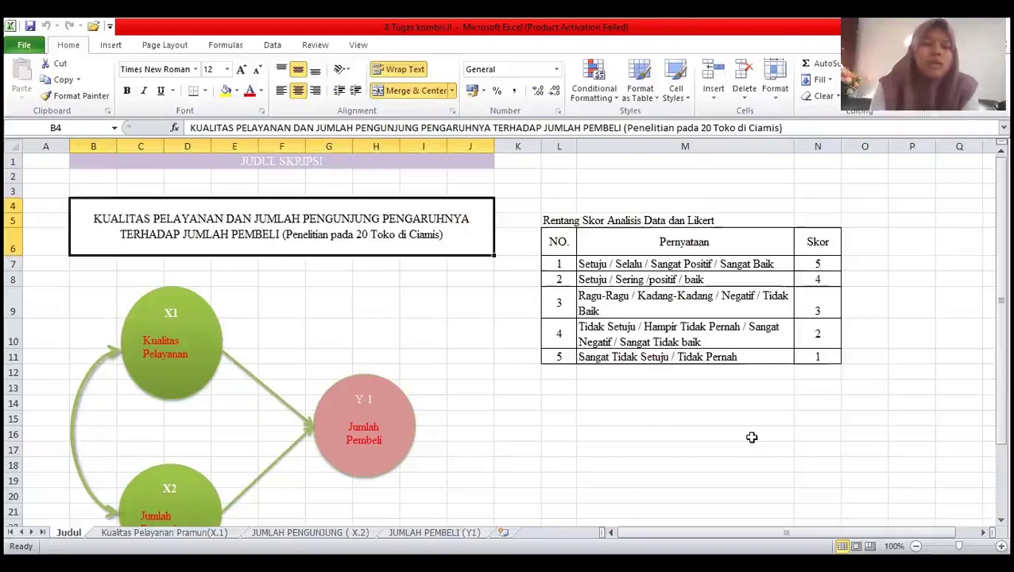
key(Down)
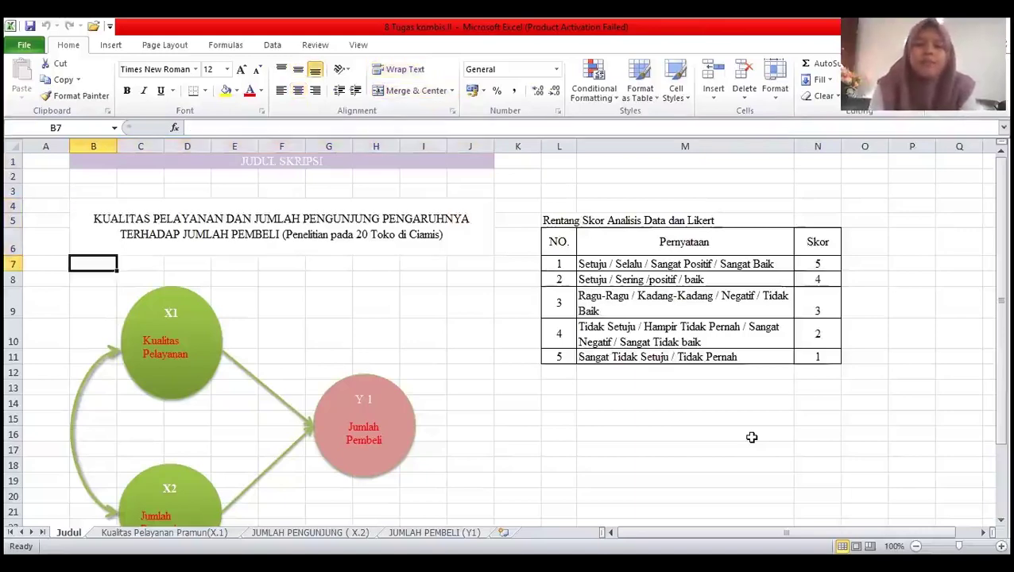
key(Down)
key(Down)
key(Down)
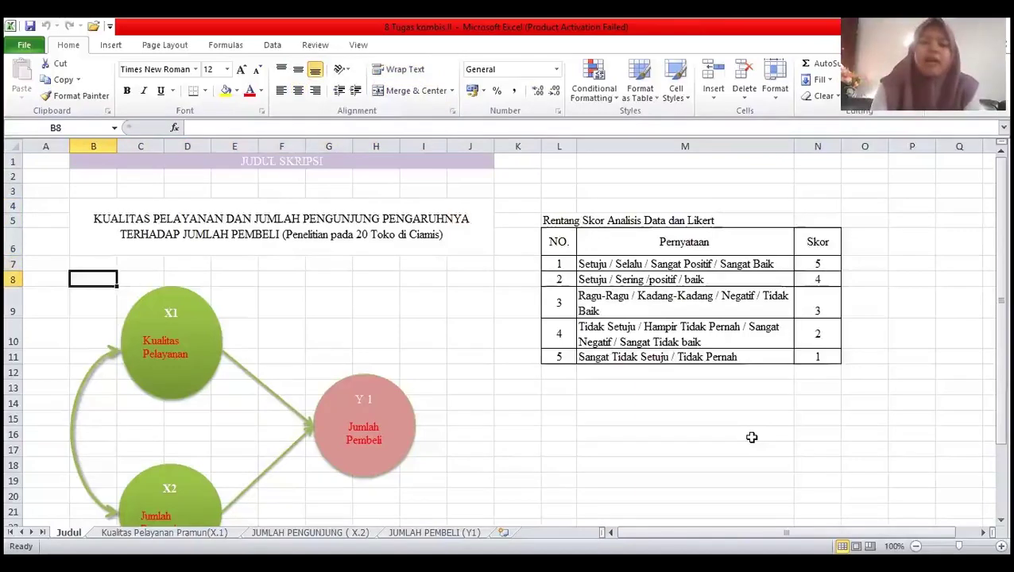
key(Down)
key(Down)
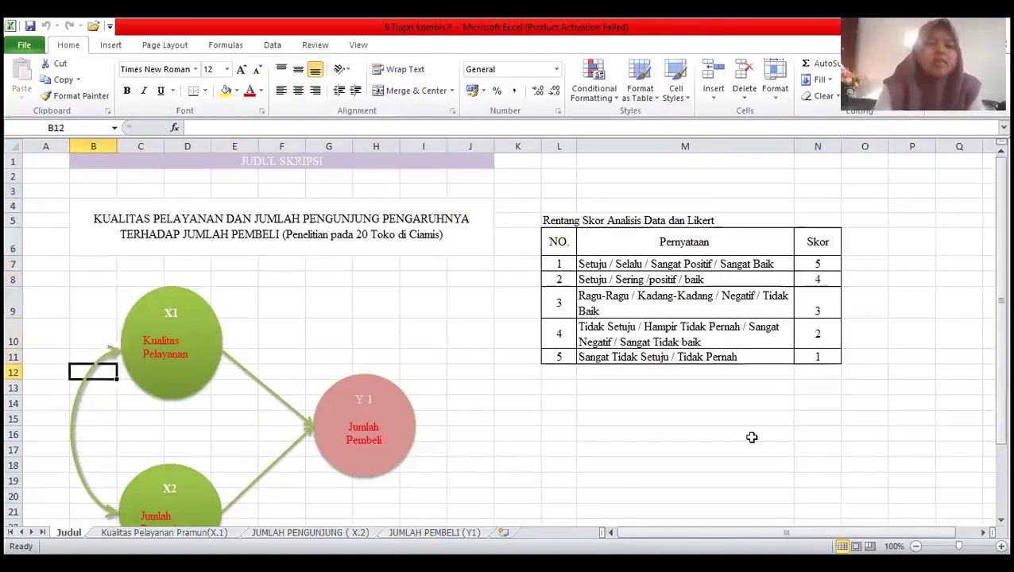
key(Down)
key(Down)
key(Down)
key(Down)
key(Down)
key(Down)
key(Down)
key(Down)
key(Down)
key(Down)
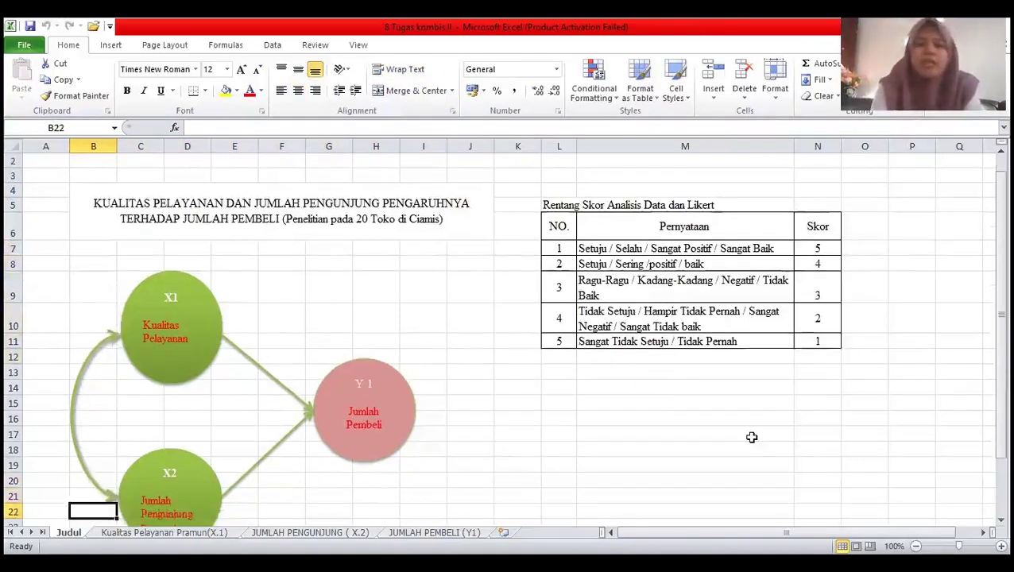
key(Down)
key(Down)
key(Down)
key(Down)
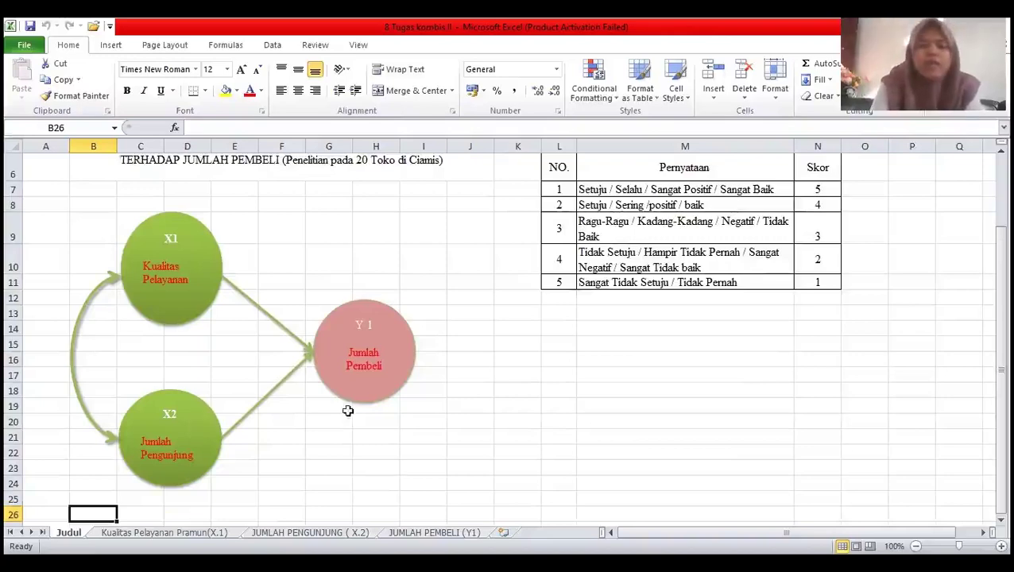
- Examine the Likert score range table beside the variable diagram on the Judul sheet
click(506, 337)
key(Up)
key(Up)
key(Up)
key(Up)
key(Up)
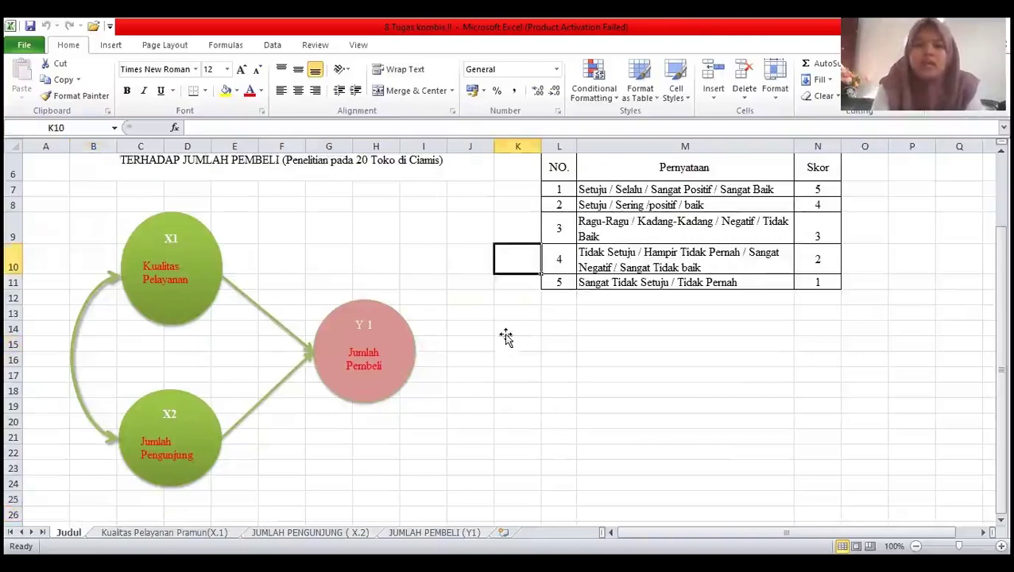
key(Up)
key(Up)
key(Up)
key(Up)
key(Up)
key(Up)
key(Up)
key(Up)
key(Right)
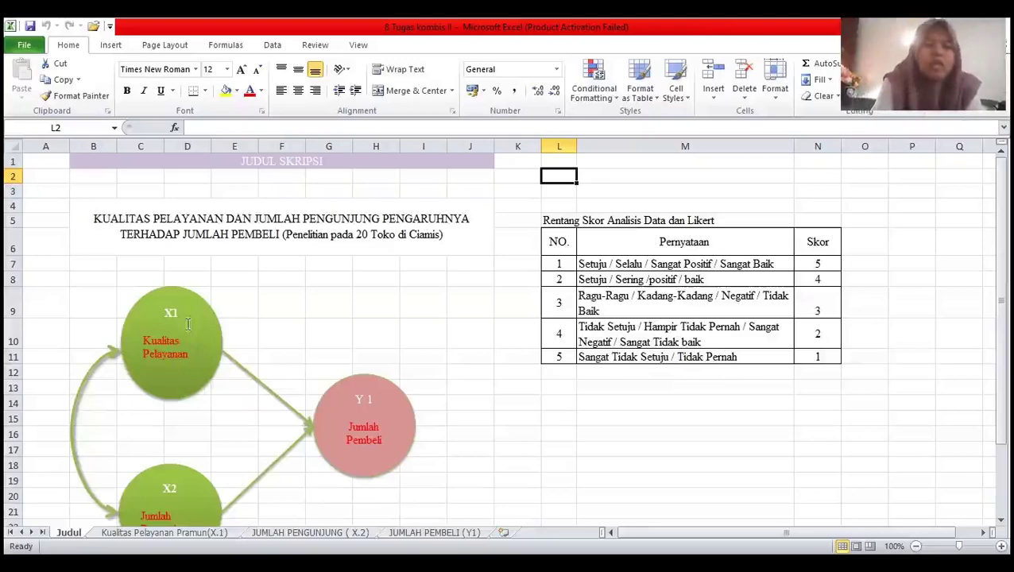
- Open the Kualitas Pelayanan Pramun(X.1) sheet and examine the respondents' item scores down to the Jumlah row
key(ctrl+Page_Down)
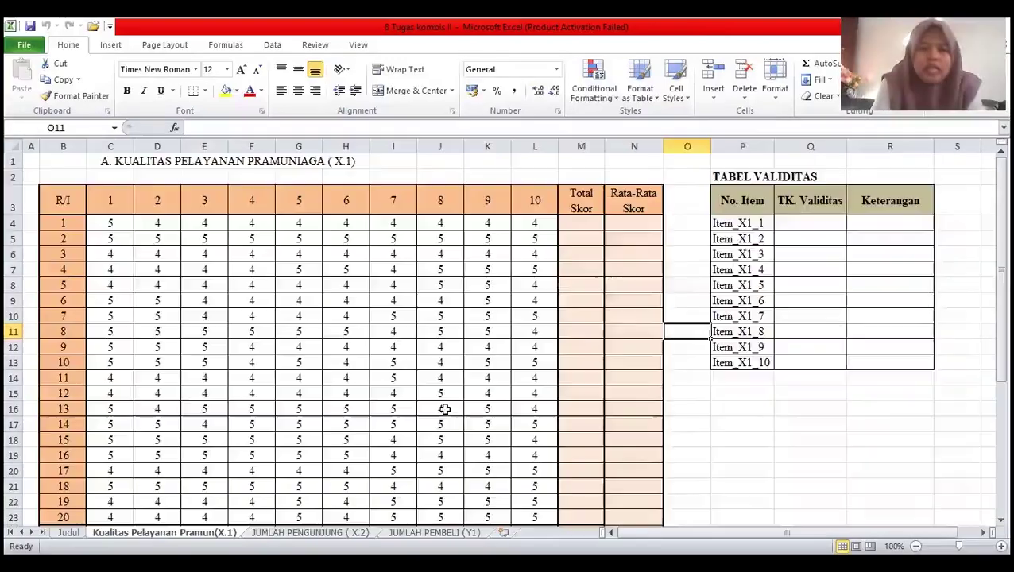
click(442, 408)
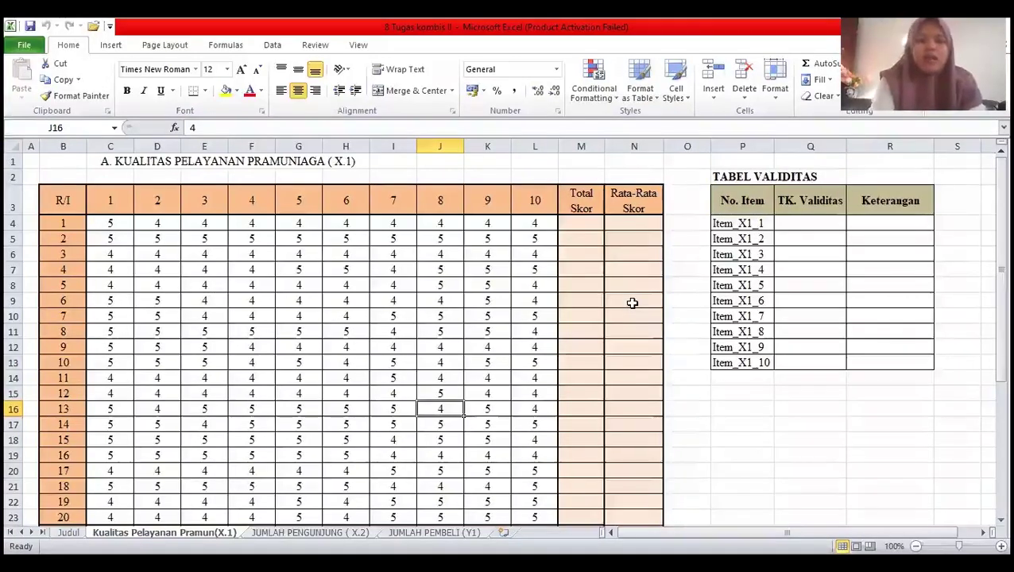
key(Down)
key(Down)
key(Down)
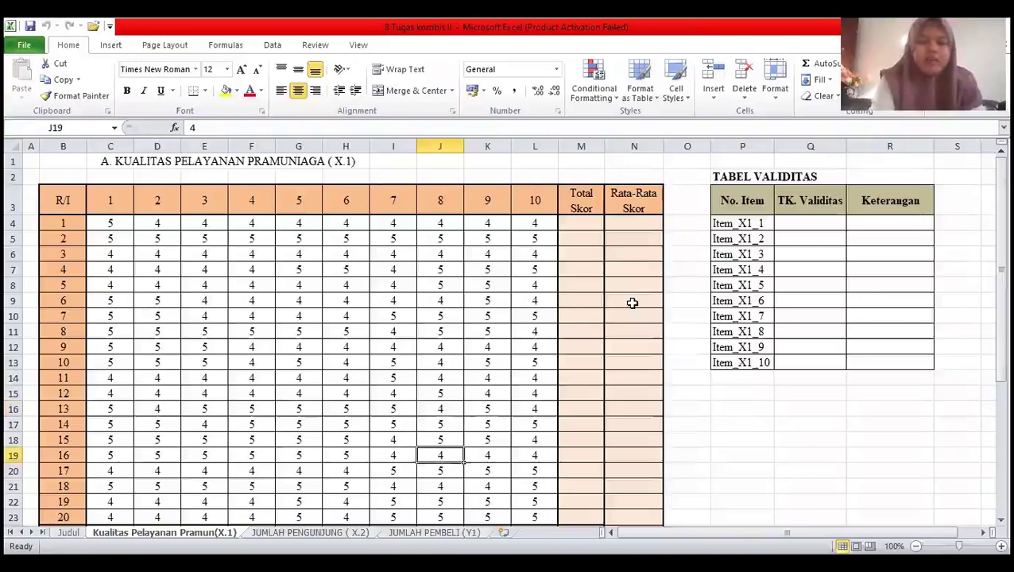
key(Down)
key(Down)
key(Down)
key(Down)
key(Down)
key(Down)
key(Up)
key(Up)
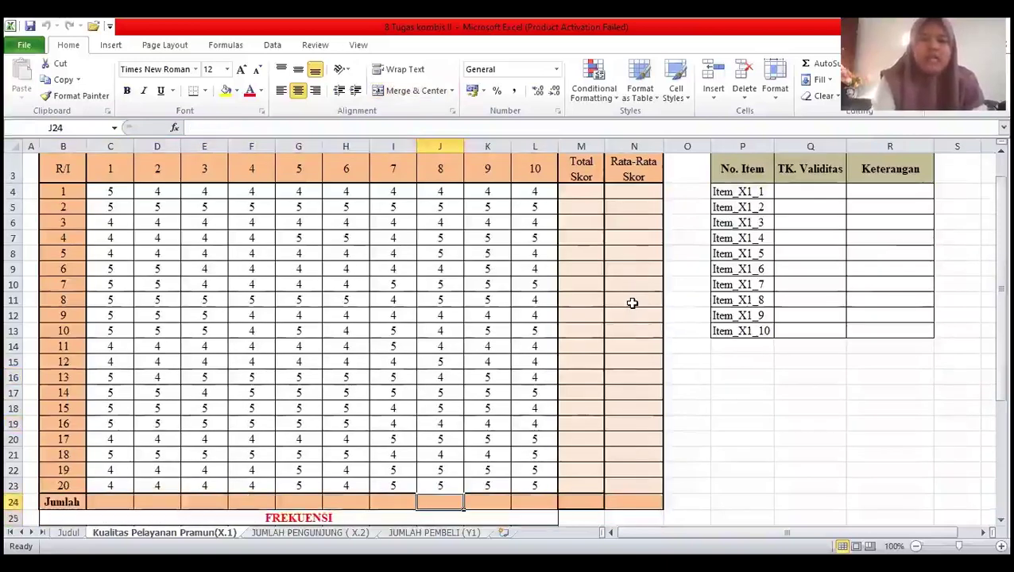
key(Right)
key(Right)
key(Up)
key(Up)
key(Up)
key(Up)
key(Up)
key(Up)
key(Up)
key(Up)
key(Up)
key(Up)
key(Up)
key(Up)
key(Up)
key(Up)
key(Up)
key(Up)
key(Up)
key(Down)
key(Down)
key(Down)
key(Down)
key(Down)
key(Down)
key(Down)
key(Down)
key(Down)
key(Down)
- AutoSum the score block C4:L23 so each of the ten item columns gets its total in the Jumlah row
key(Left)
key(Left)
key(Left)
key(Left)
key(Left)
key(Left)
key(Left)
key(Left)
key(Left)
key(Up)
key(Up)
key(Up)
key(Up)
key(Up)
key(Up)
key(Up)
key(Up)
key(Up)
key(Up)
key(Up)
key(Up)
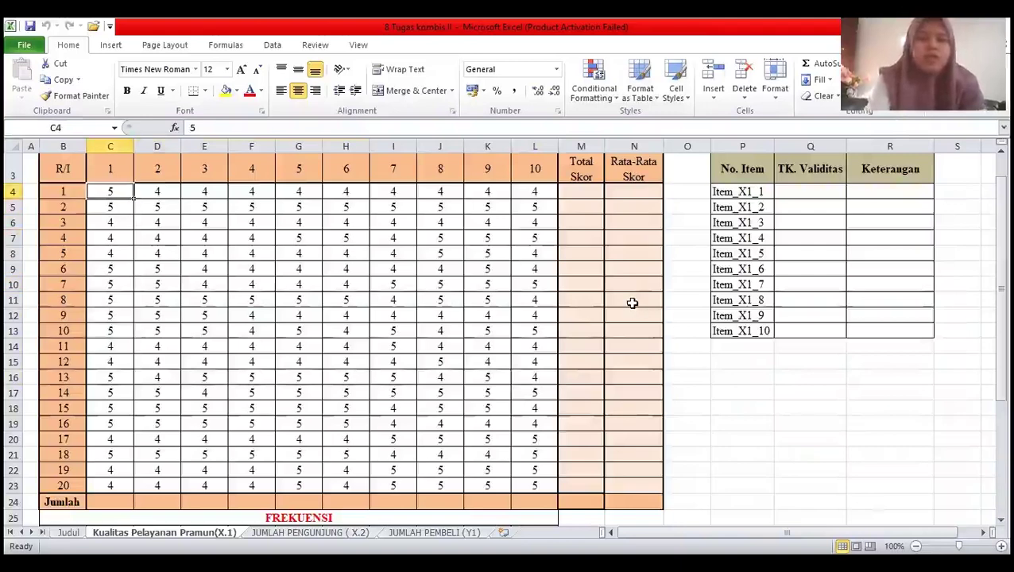
key(shift+Right)
key(shift+Right)
key(shift+Right)
key(shift+Right)
key(shift+Right)
key(shift+Right)
key(shift+Right)
key(shift+Right)
key(shift+Right)
key(shift+Right)
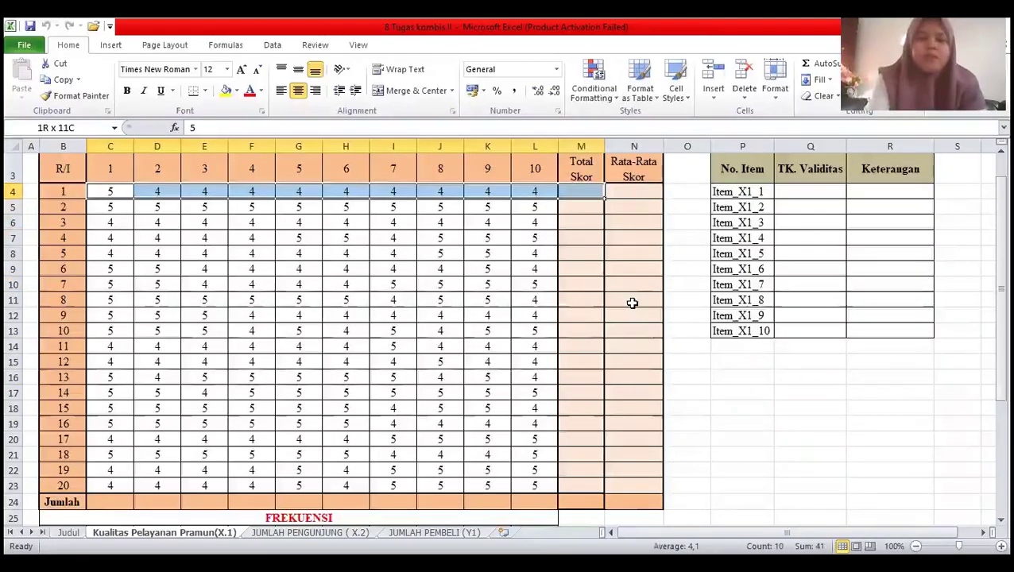
key(shift+Left)
key(shift+Down)
key(shift+Down)
key(shift+Down)
key(shift+Down)
key(shift+Down)
key(shift+Down)
key(shift+Down)
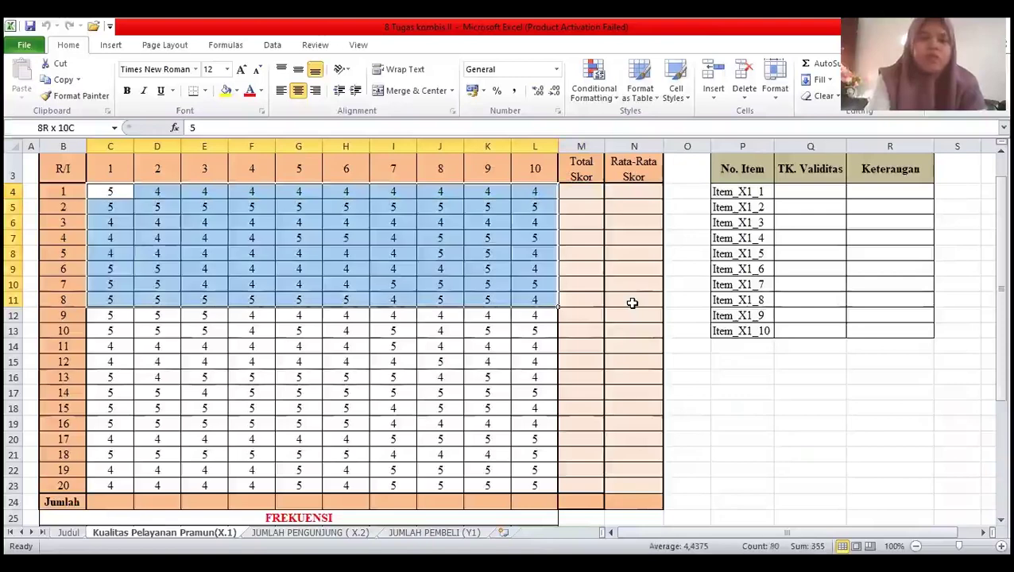
key(shift+Down)
key(shift+Down)
key(shift+Down)
key(shift+Down)
key(shift+Down)
key(shift+Down)
key(shift+Down)
key(shift+Down)
key(shift+Down)
key(shift+Down)
key(shift+Down)
key(shift+Down)
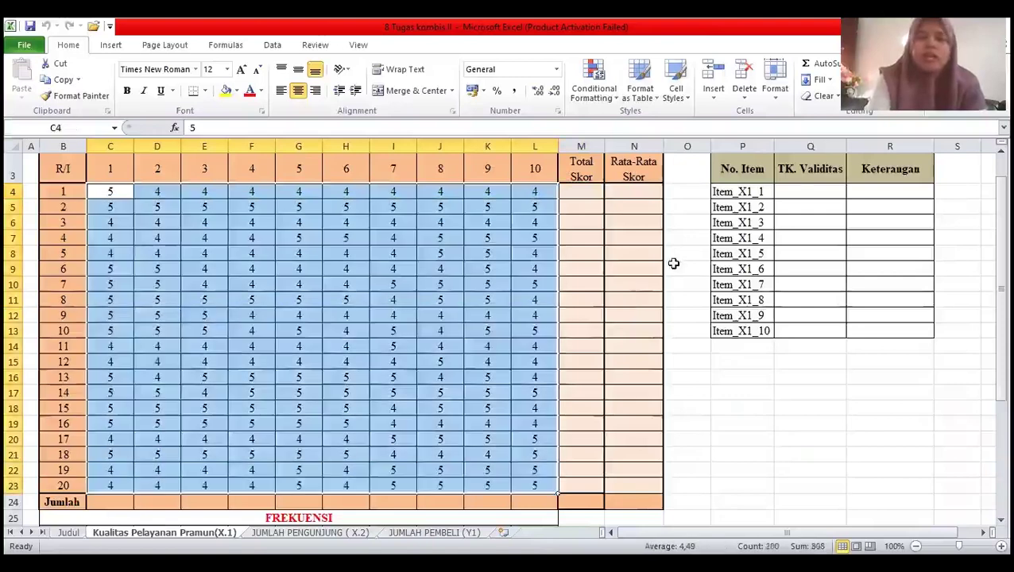
click(826, 67)
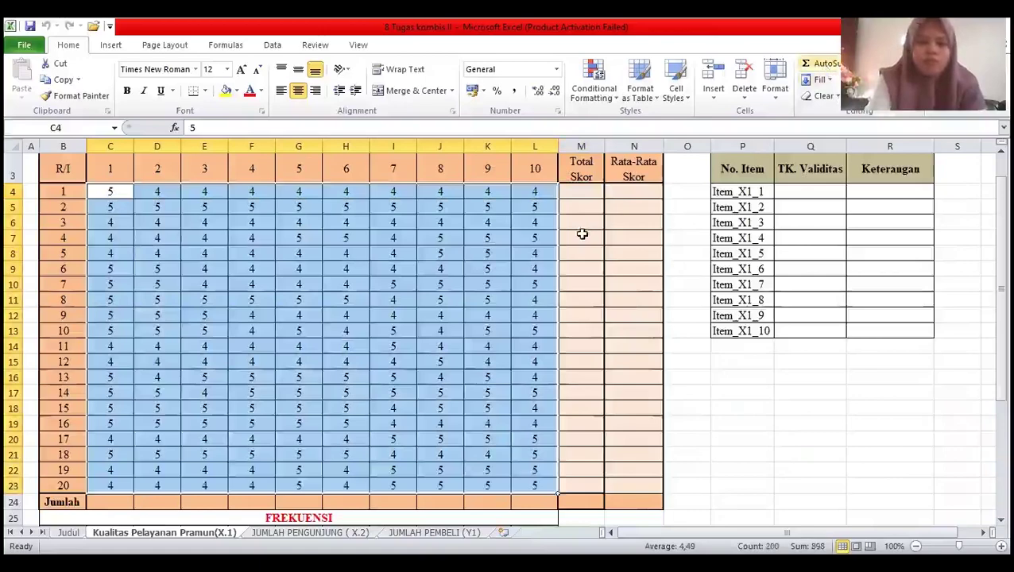
click(526, 282)
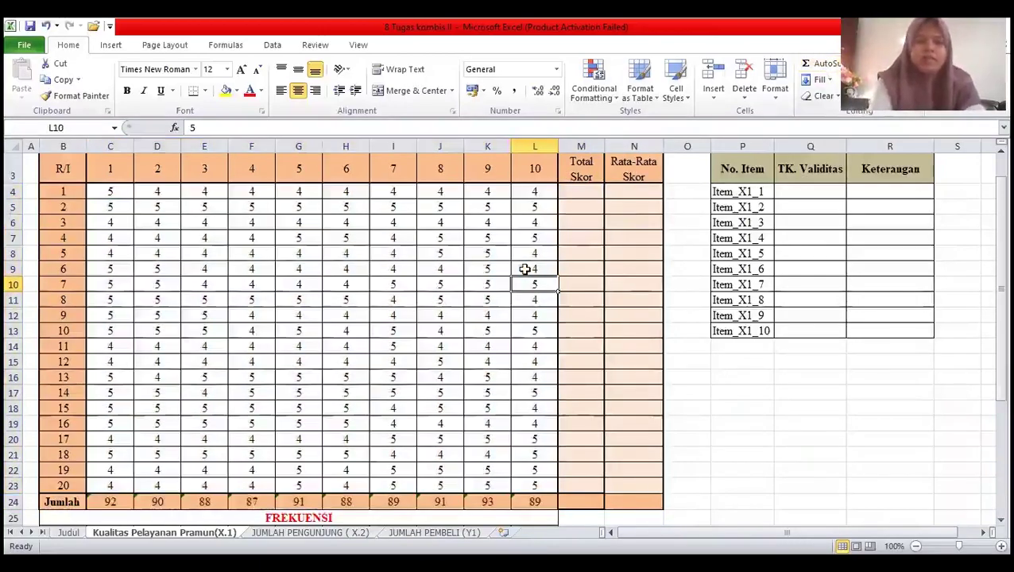
- Sum respondent 1's scores C4:L4 into Total Skor cell M4 and fill the formula down to the Jumlah row, M24
click(581, 485)
click(581, 283)
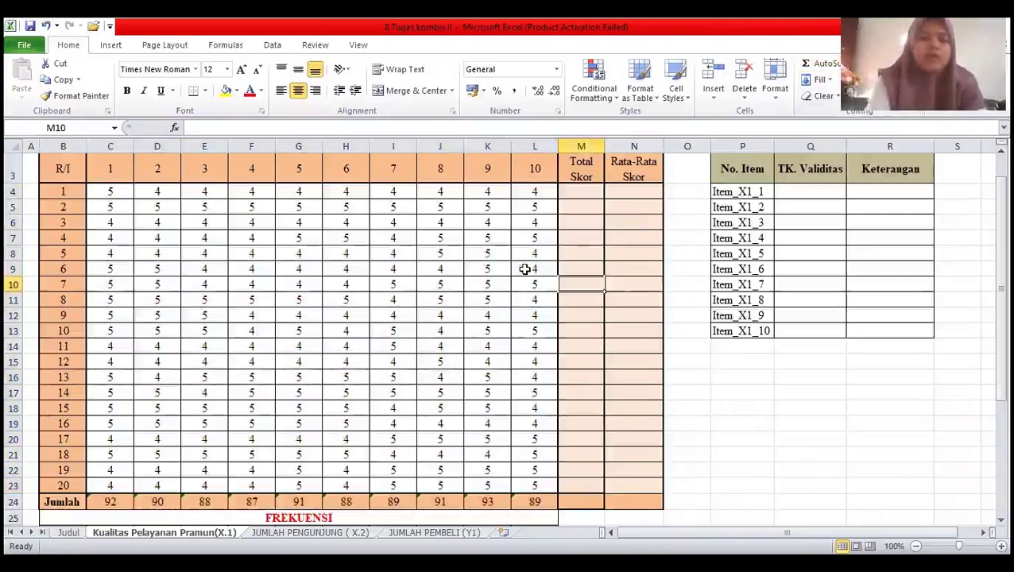
click(581, 191)
click(128, 192)
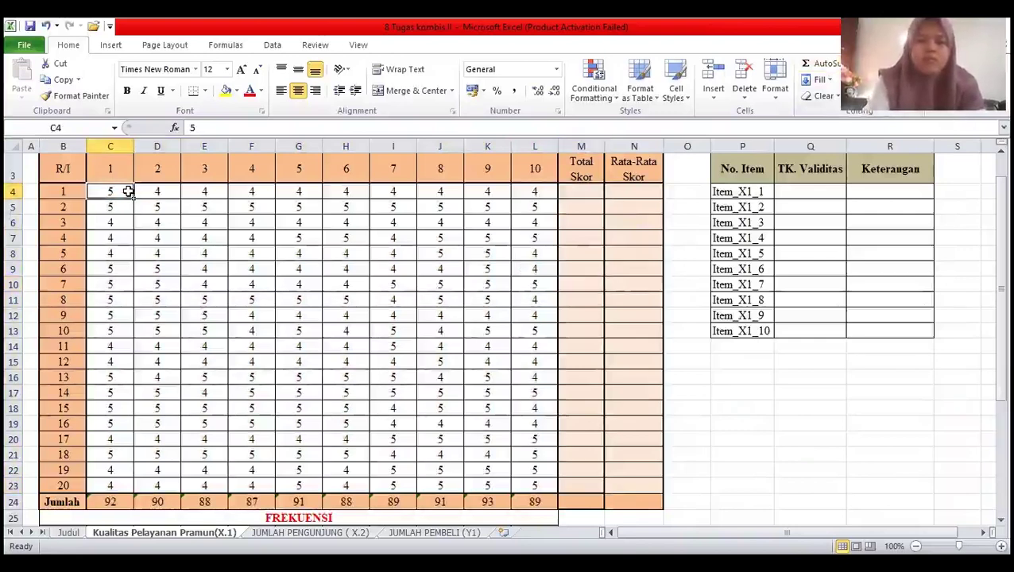
drag(128, 191, 487, 191)
key(shift+Right)
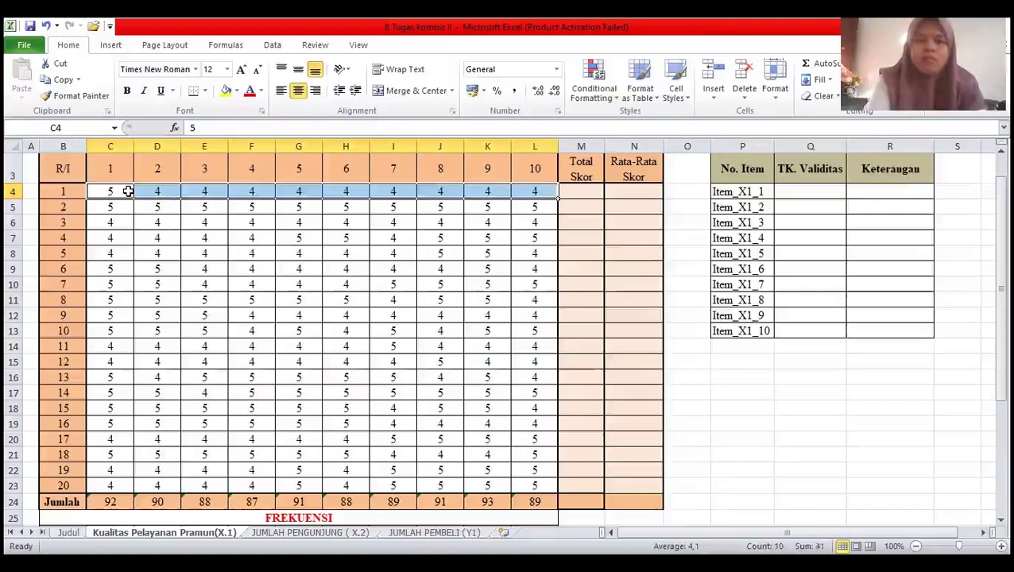
key(alt+equal)
click(629, 213)
click(592, 196)
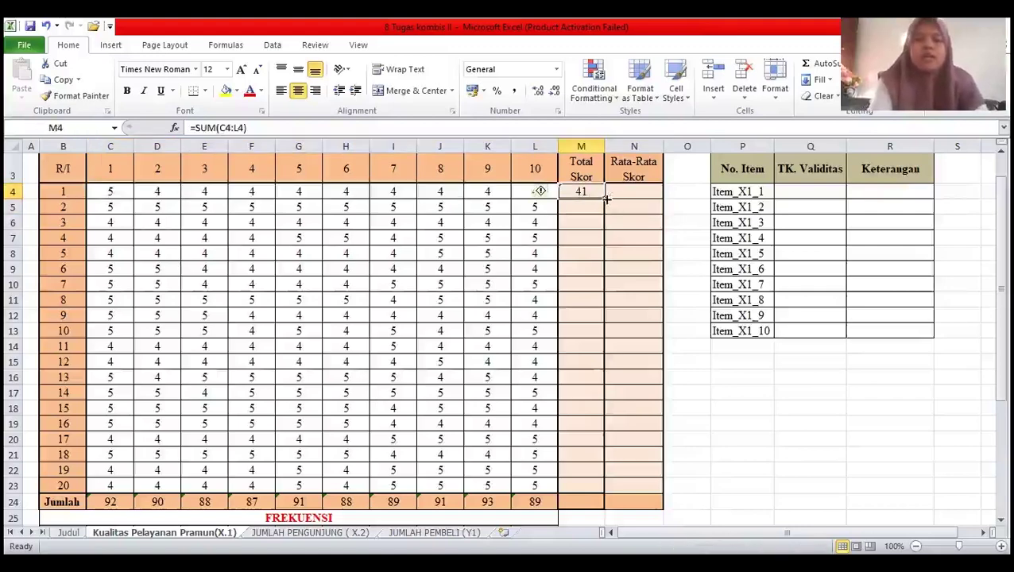
drag(602, 205, 594, 510)
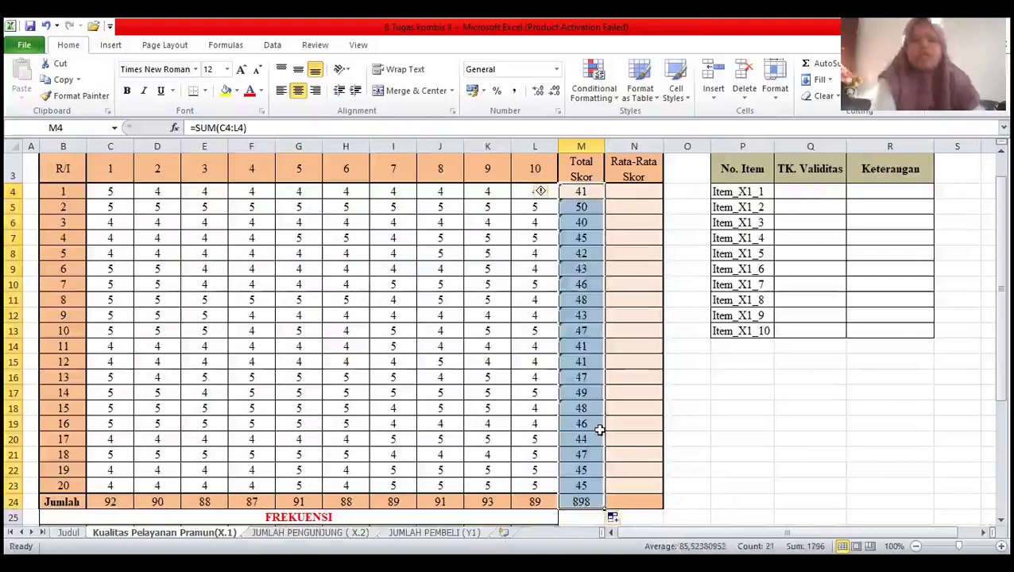
click(599, 430)
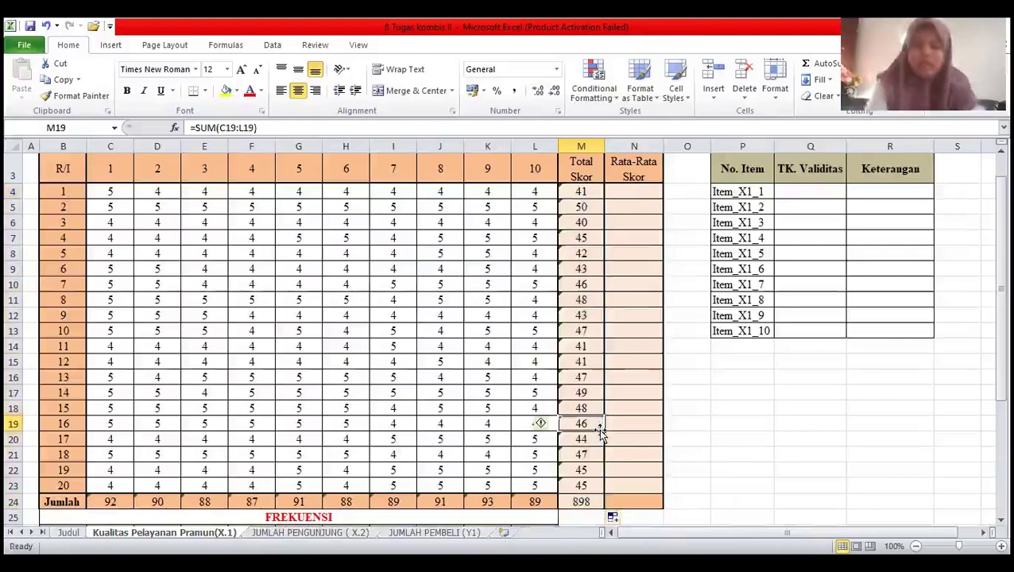
- Calculate respondent 1's average in Rata-Rata Skor cell N4 with =M4/10 and fill the formula down to the Jumlah row, N24
click(633, 345)
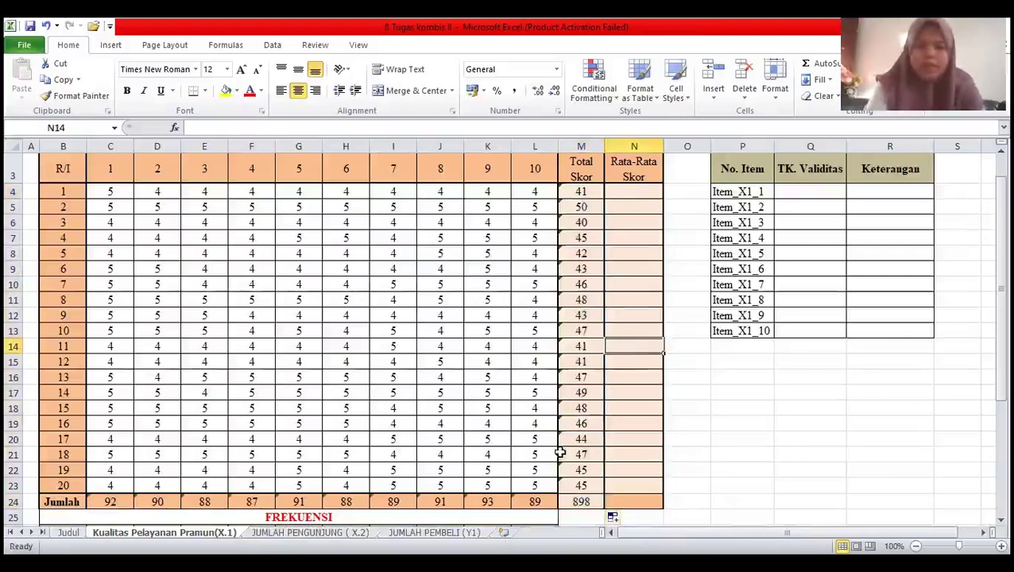
click(632, 221)
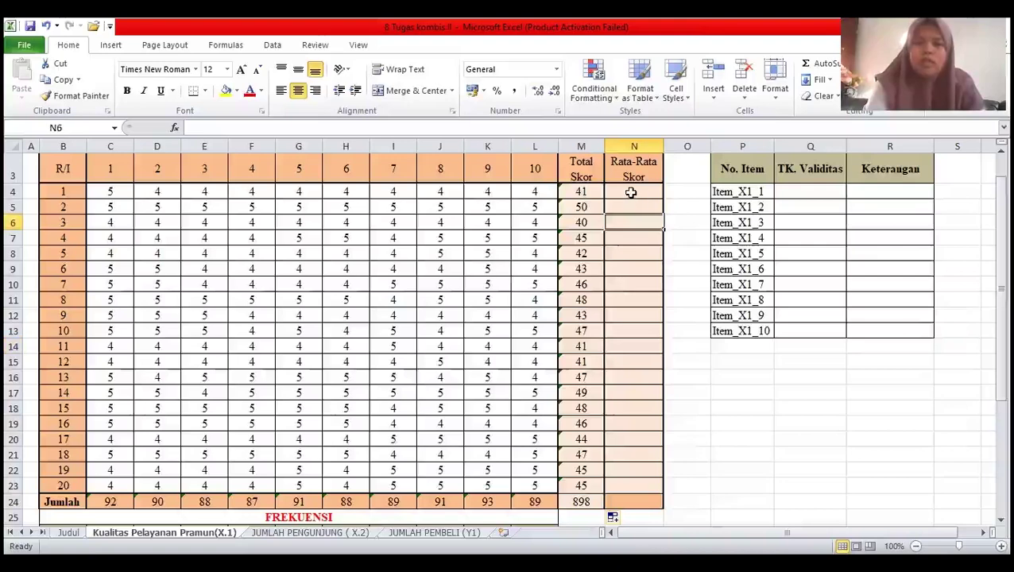
click(631, 192)
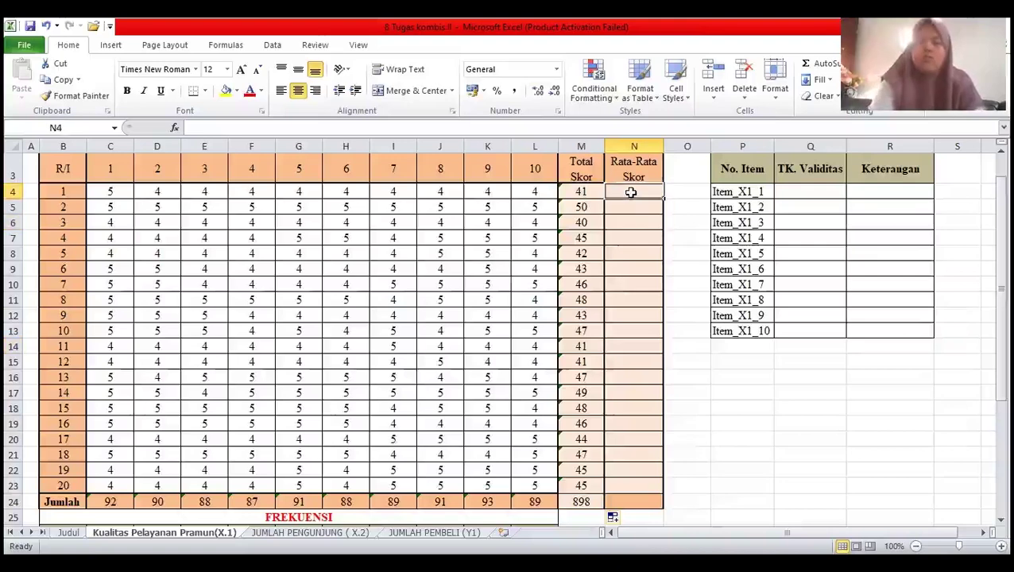
text(=)
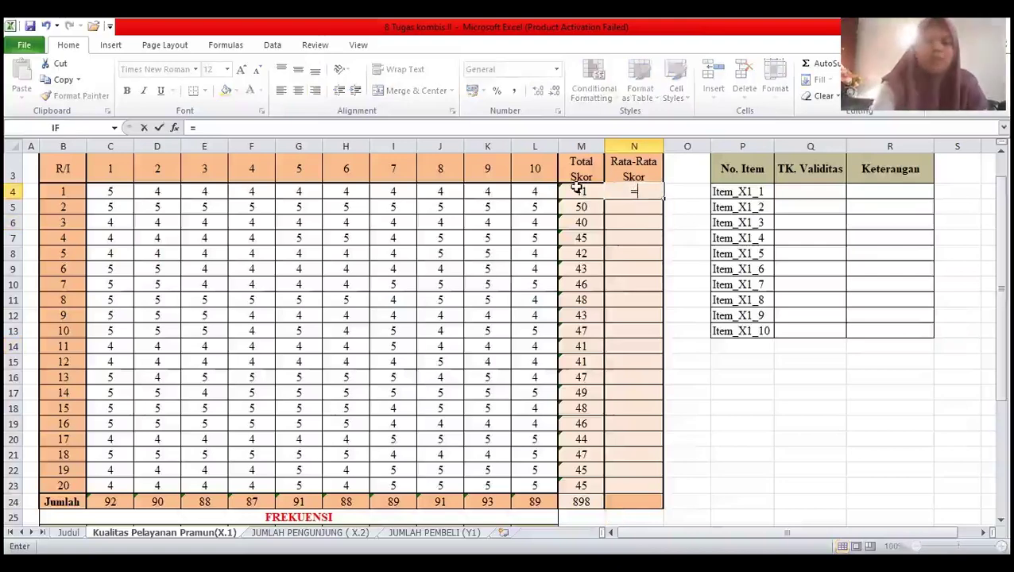
click(583, 193)
text(/)
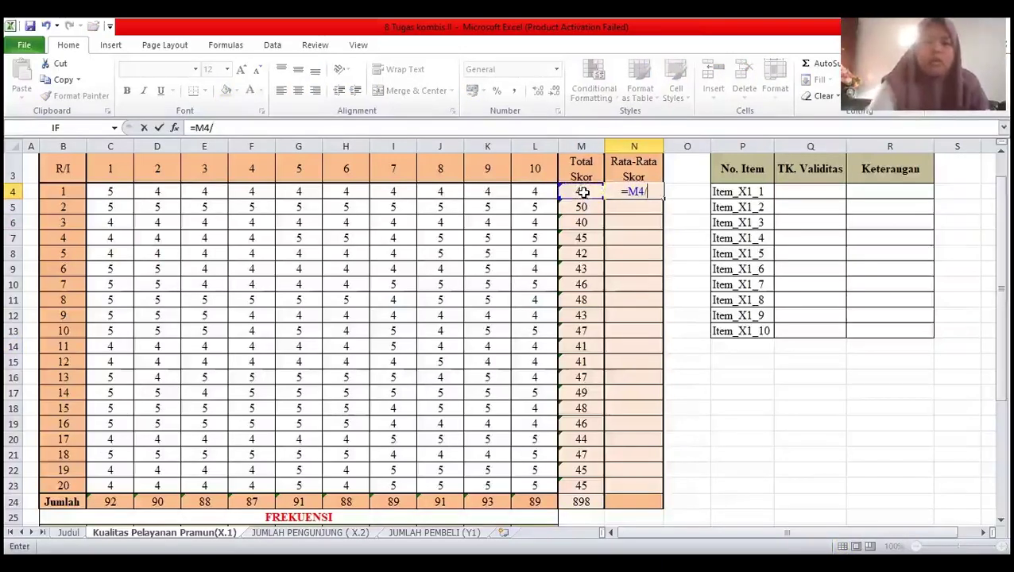
text(10)
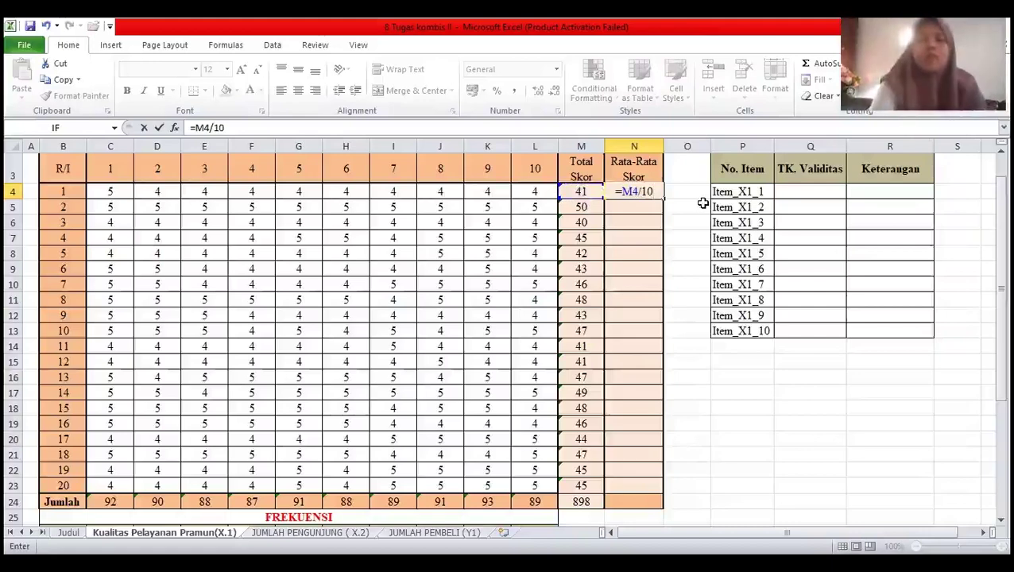
key(Return)
click(650, 192)
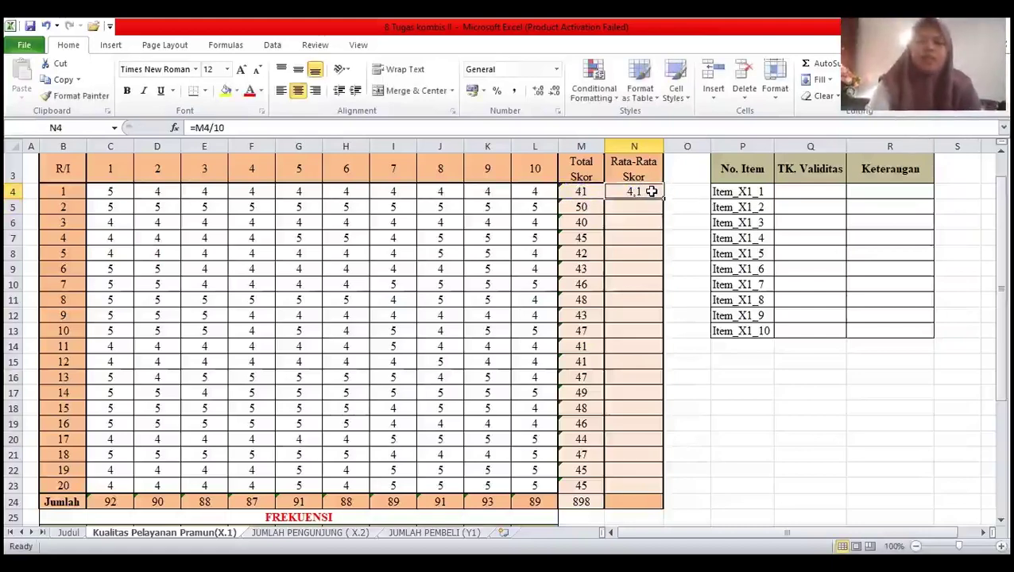
drag(660, 198, 644, 504)
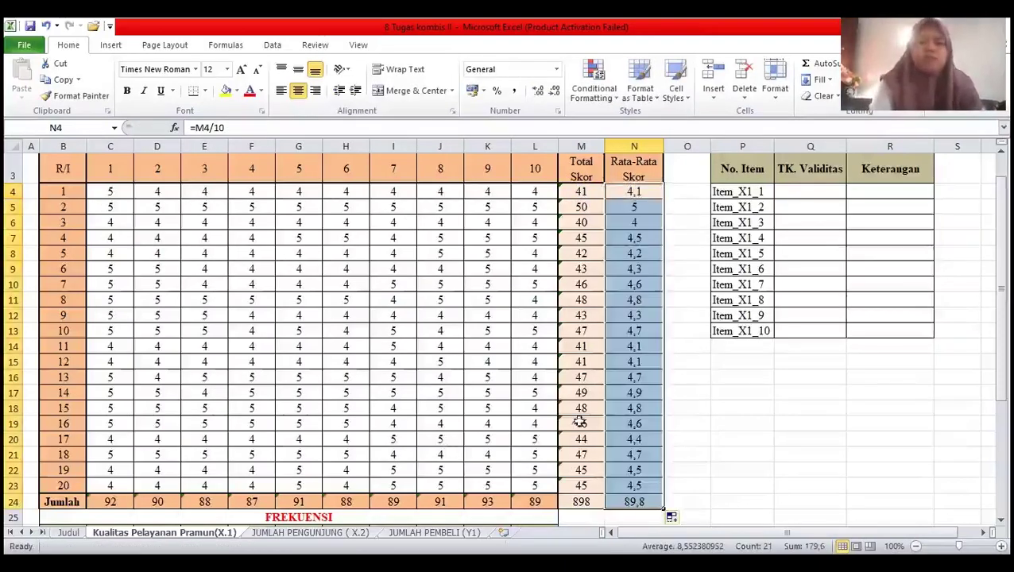
- Examine the Total Skor and Rata-Rata Skor columns from the first respondent down to the Jumlah row and the FREKUENSI table beneath
click(587, 500)
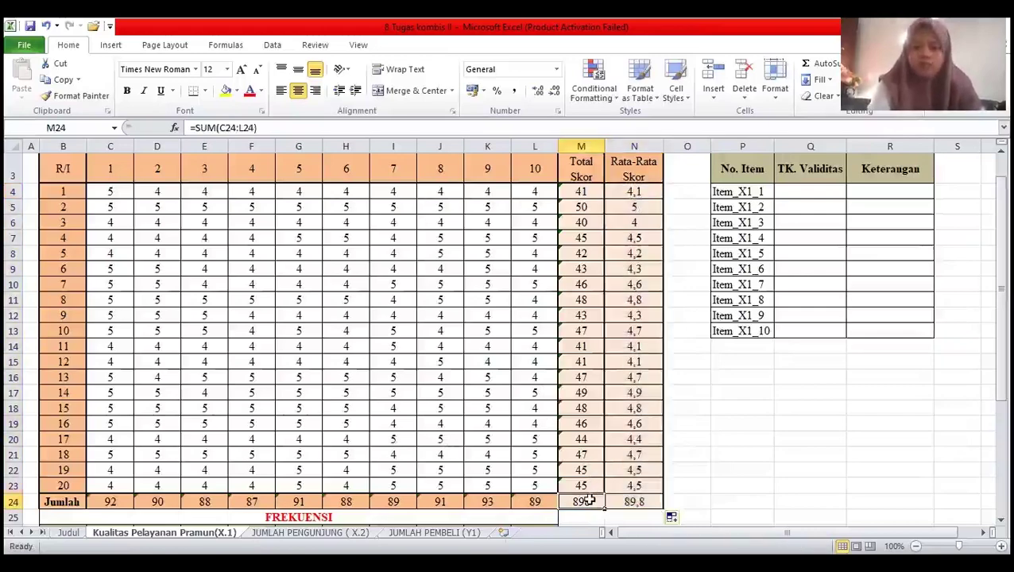
key(Right)
key(Right)
key(Up)
key(Up)
key(Up)
key(Up)
key(Up)
key(Up)
key(Up)
key(Up)
key(Up)
key(Up)
key(Up)
key(Up)
key(Up)
key(Up)
key(Down)
key(Down)
key(Down)
key(Down)
key(Down)
key(Down)
key(Down)
key(Down)
key(Down)
key(Down)
key(Down)
key(Down)
key(Down)
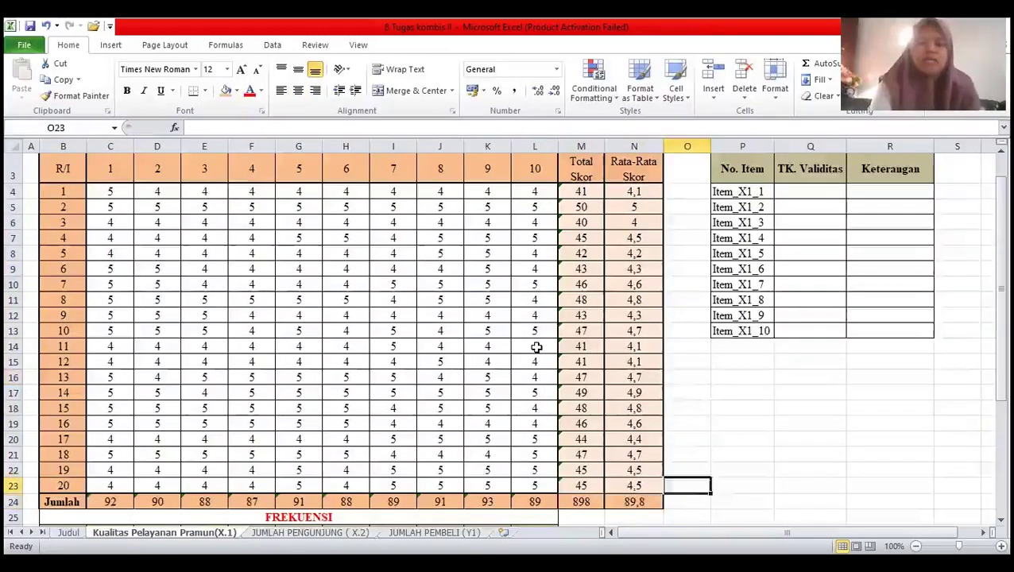
key(Down)
key(Down)
key(Down)
key(Left)
key(Left)
key(Left)
key(Left)
key(Left)
key(Left)
key(Up)
key(Up)
key(Up)
key(Up)
key(Right)
key(Right)
key(Up)
key(Up)
key(Up)
key(Up)
key(Up)
key(Up)
key(Up)
key(Up)
key(Up)
key(Up)
key(Up)
key(Up)
key(Up)
key(Up)
key(Up)
key(Up)
key(Up)
key(Up)
key(Up)
key(Up)
key(Right)
key(Down)
key(Right)
key(Down)
key(Down)
key(Down)
key(Down)
key(Down)
key(Down)
key(Down)
key(Down)
key(Down)
key(Down)
key(Down)
key(Down)
key(Down)
key(Down)
key(Down)
key(Down)
key(Down)
key(Down)
key(Down)
key(Down)
key(Down)
key(Down)
- Start a COUNTIF formula in FREKUENSI cell C27 for score 5, using item 1's scores C4:C23 as the range
key(Left)
key(Left)
key(Left)
key(Left)
key(Left)
key(Left)
key(Left)
key(Left)
key(Left)
key(Left)
key(Up)
key(Up)
key(Up)
key(Up)
key(Up)
key(Up)
key(Up)
key(Up)
key(Down)
key(Down)
key(Down)
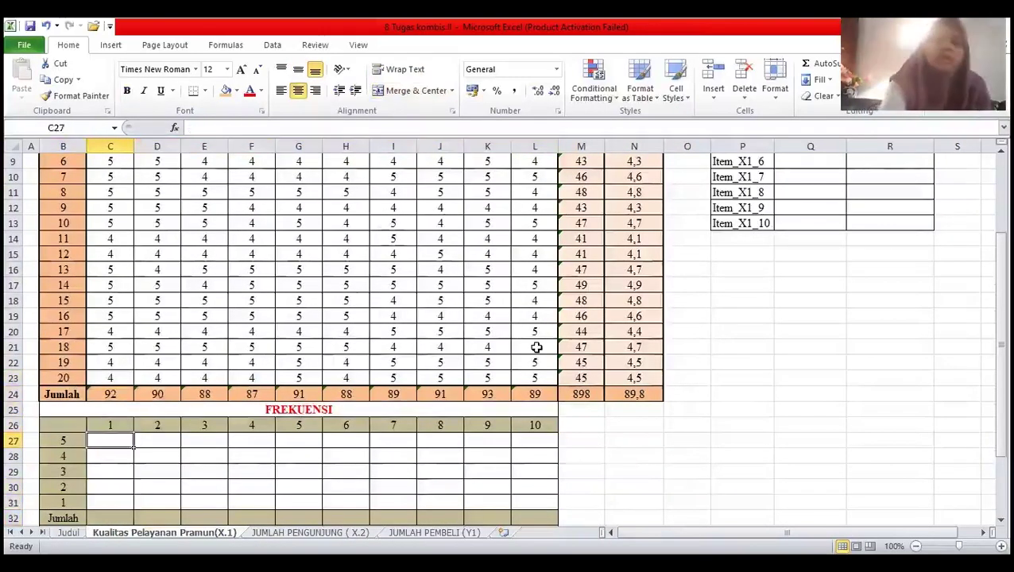
text(=)
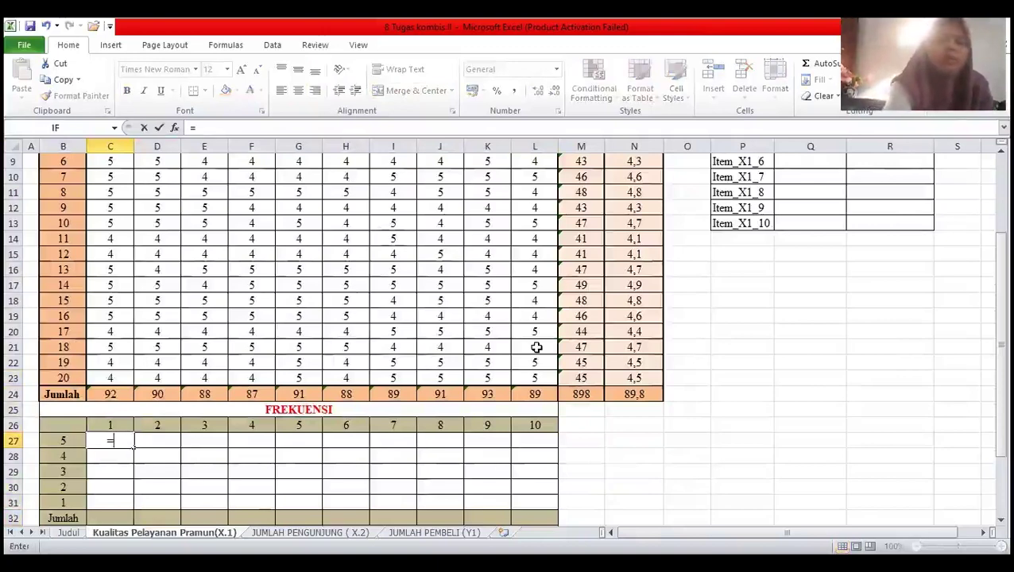
text(c)
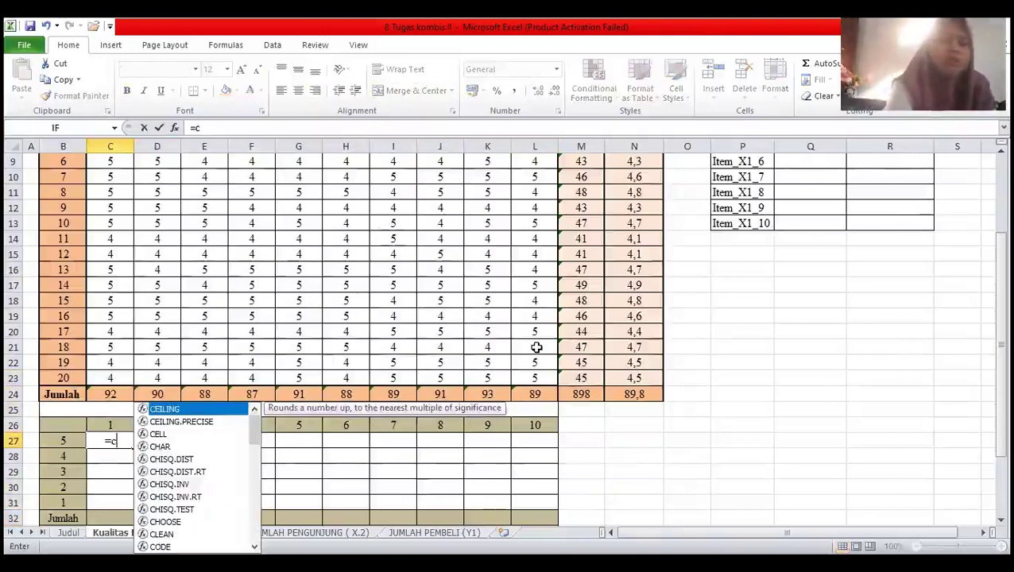
text(ountif)
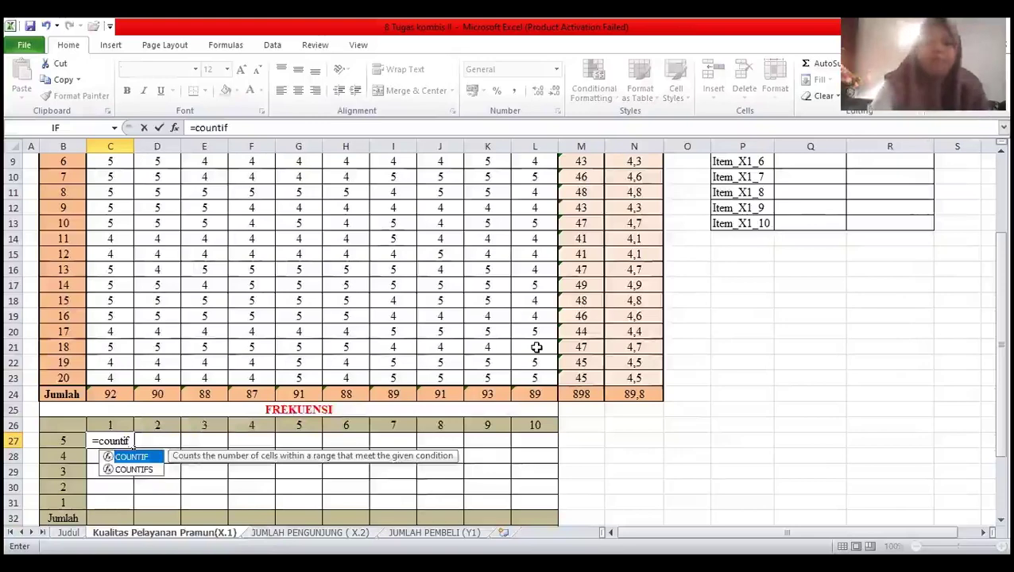
text(()
scroll(133, 442, up, 1)
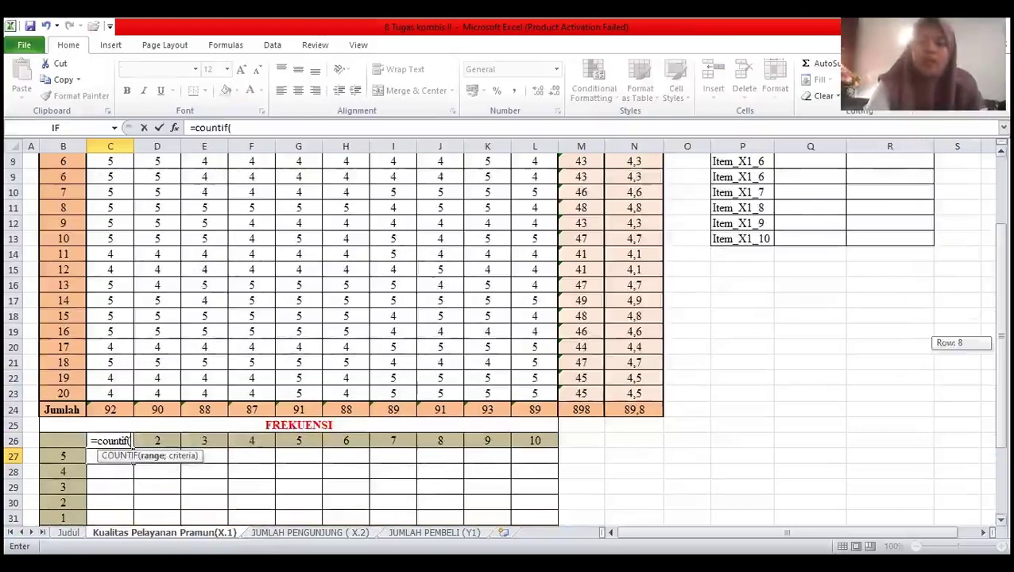
scroll(369, 232, up, 3)
click(97, 221)
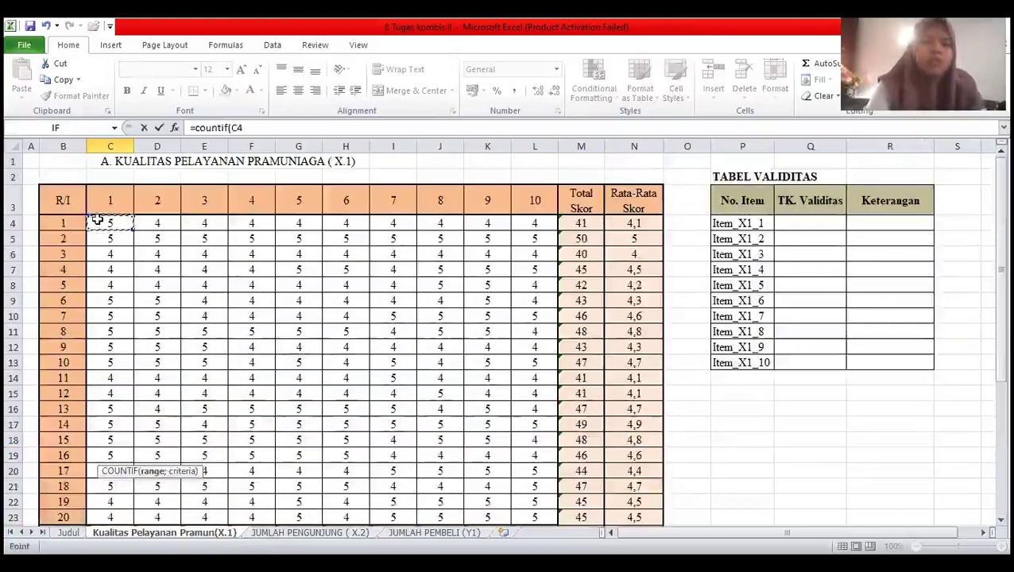
key(shift+Down)
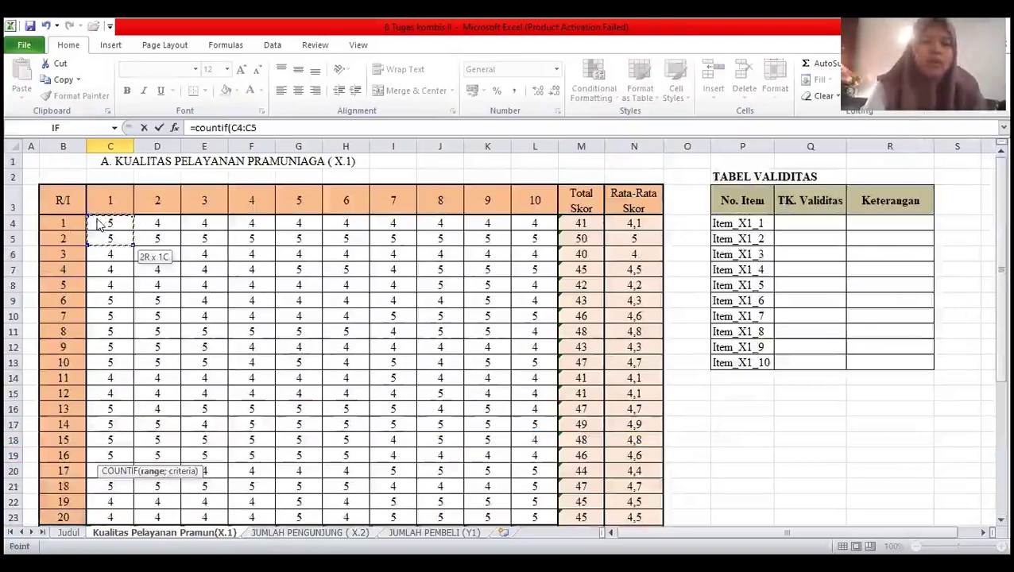
key(shift+Down)
key(shift+Down)
key(shift+Down)
key(shift+Down)
key(shift+Down)
key(shift+Down)
key(shift+Down)
key(shift+Down)
key(shift+Down)
key(shift+Down)
key(shift+Down)
key(shift+Down)
key(shift+Down)
key(shift+Down)
key(shift+Down)
key(shift+Down)
key(shift+Down)
key(shift+Down)
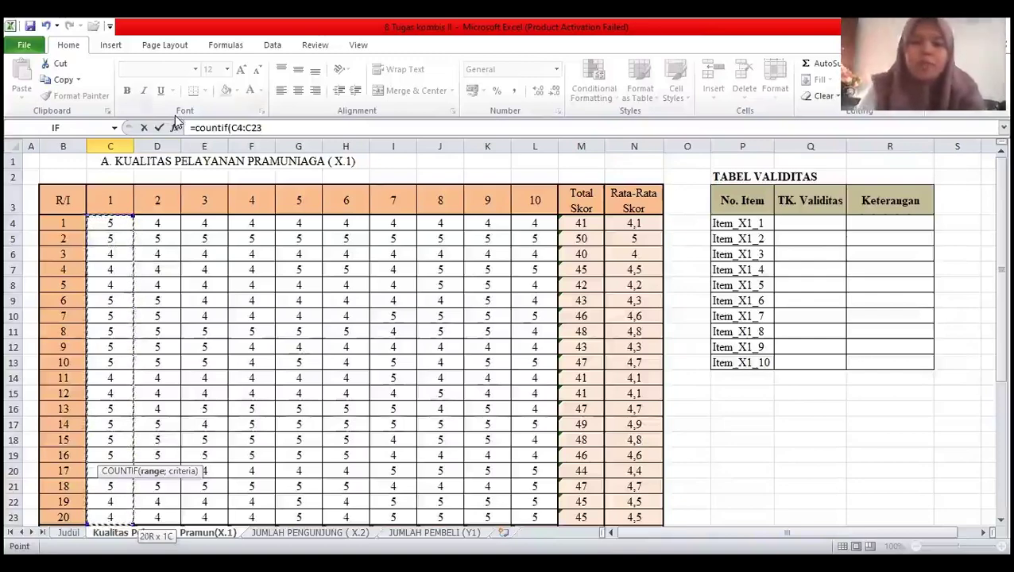
- Lock only the rows of the COUNTIF range so that it reads C$4:C$23
key(F4)
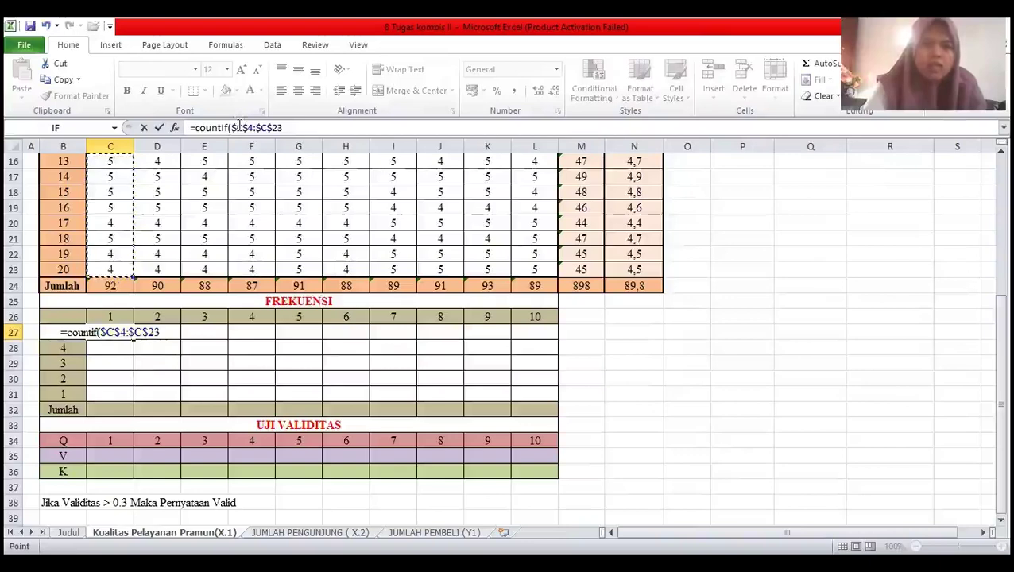
click(238, 127)
key(BackSpace)
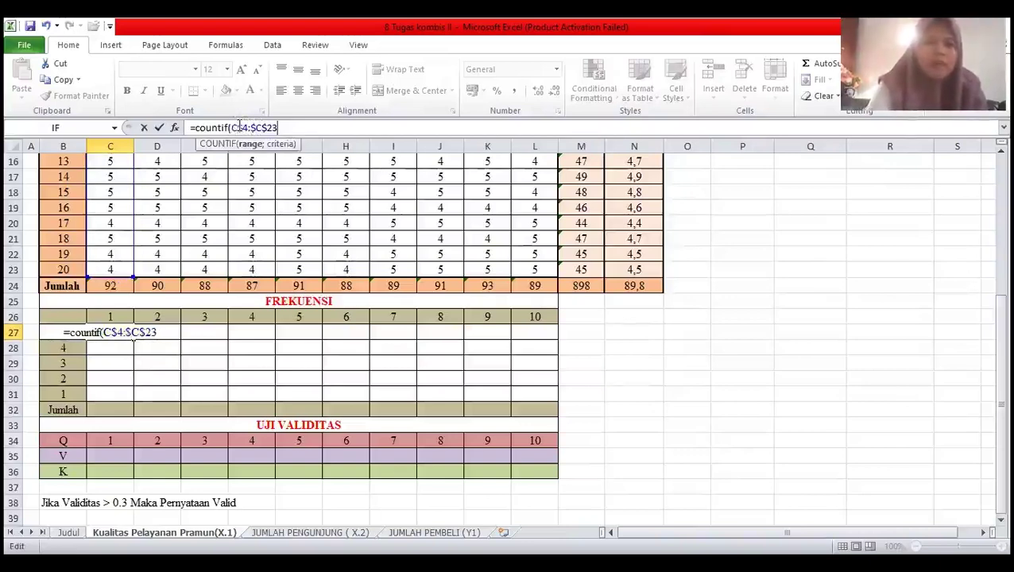
key(BackSpace)
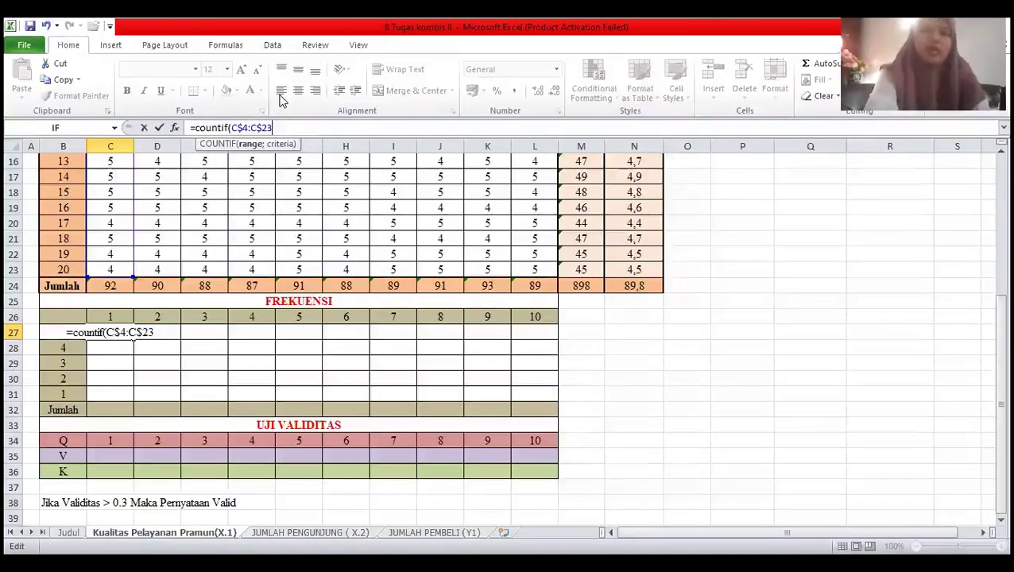
- Complete the COUNTIF in C27 with the column-locked criterion $B27 and fill the formula across all ten items to L27
text(;)
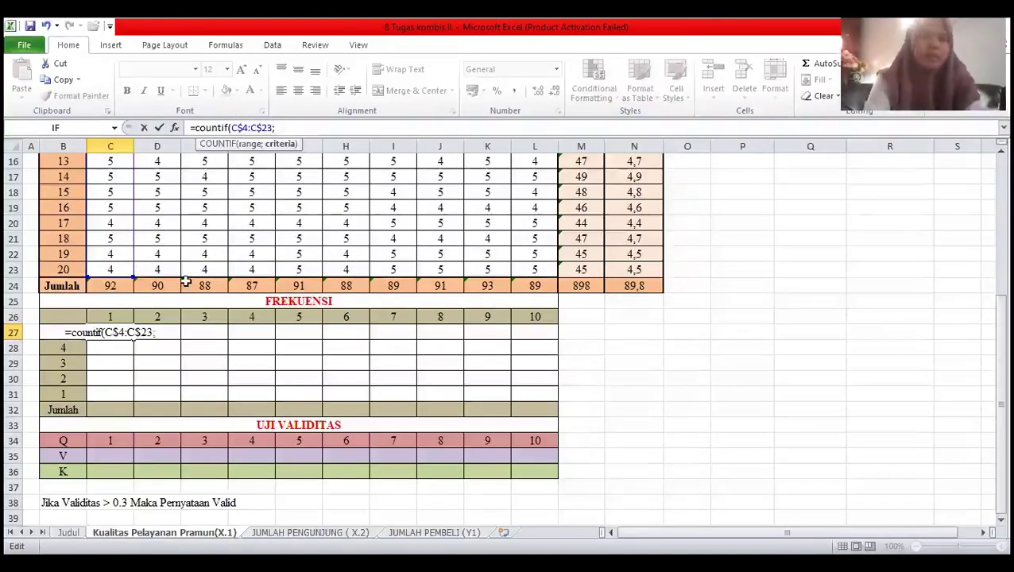
text(b27)
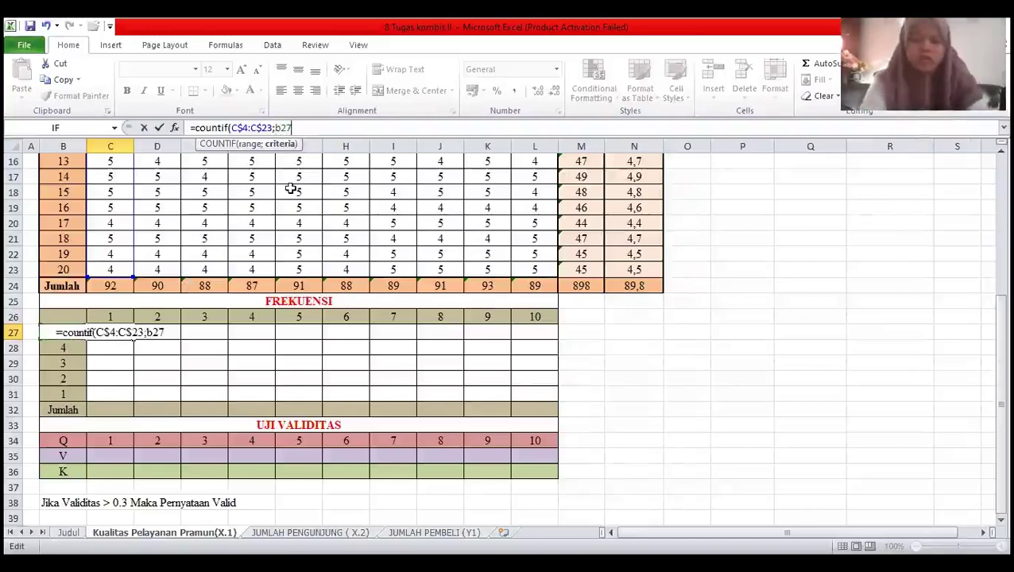
key(F4)
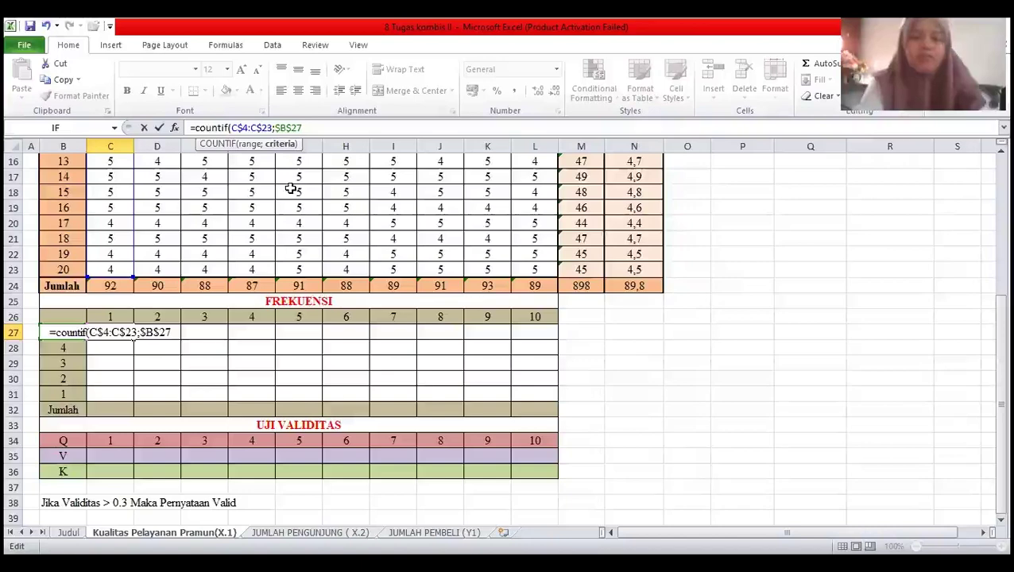
key(F4)
key(F4)
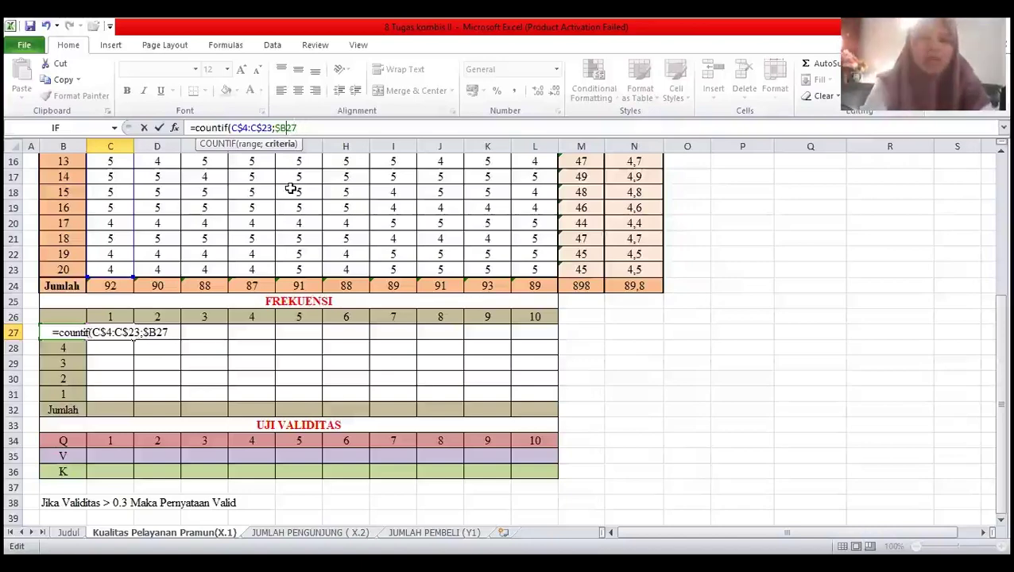
text())
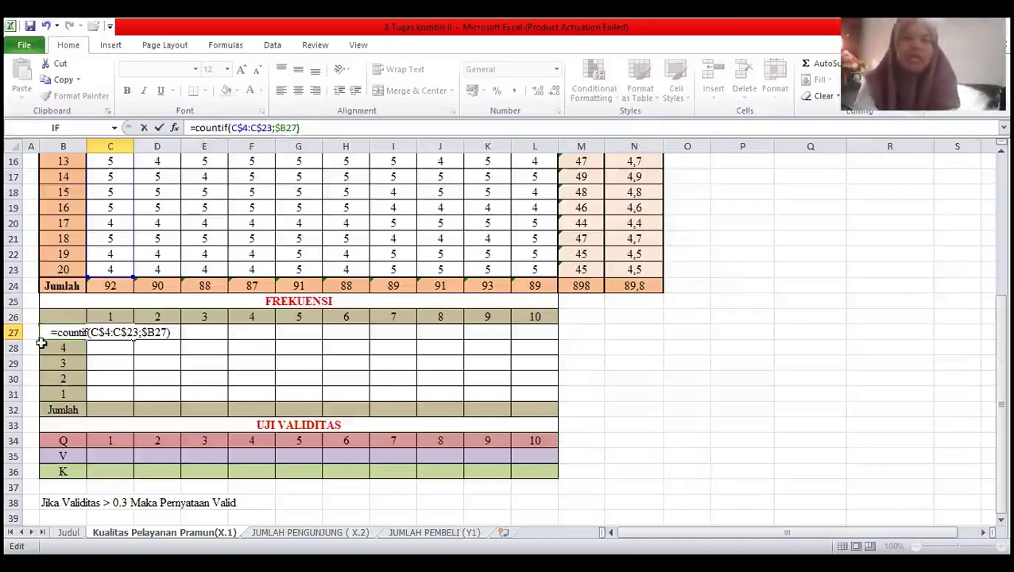
key(Return)
click(113, 332)
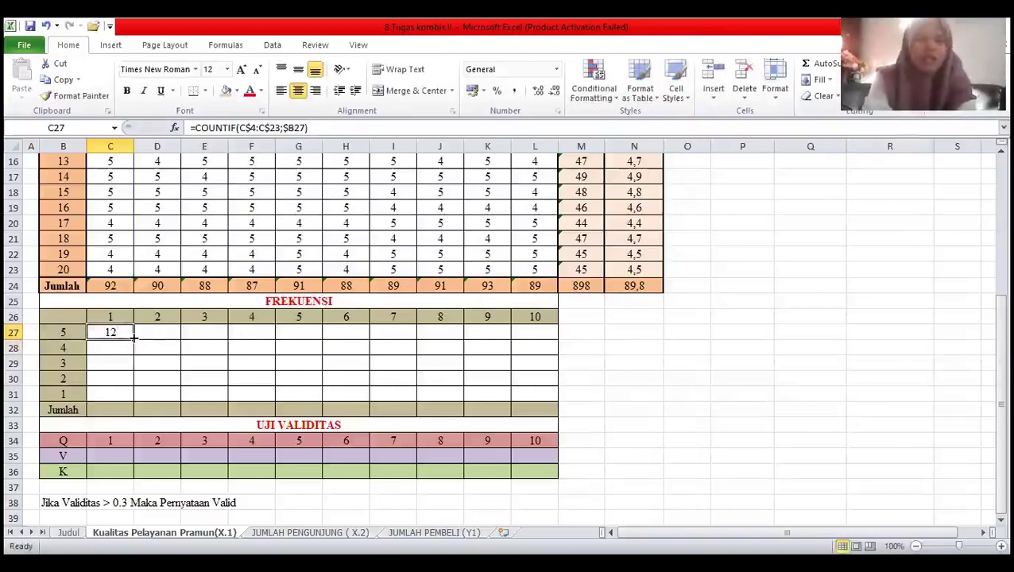
drag(134, 339, 550, 349)
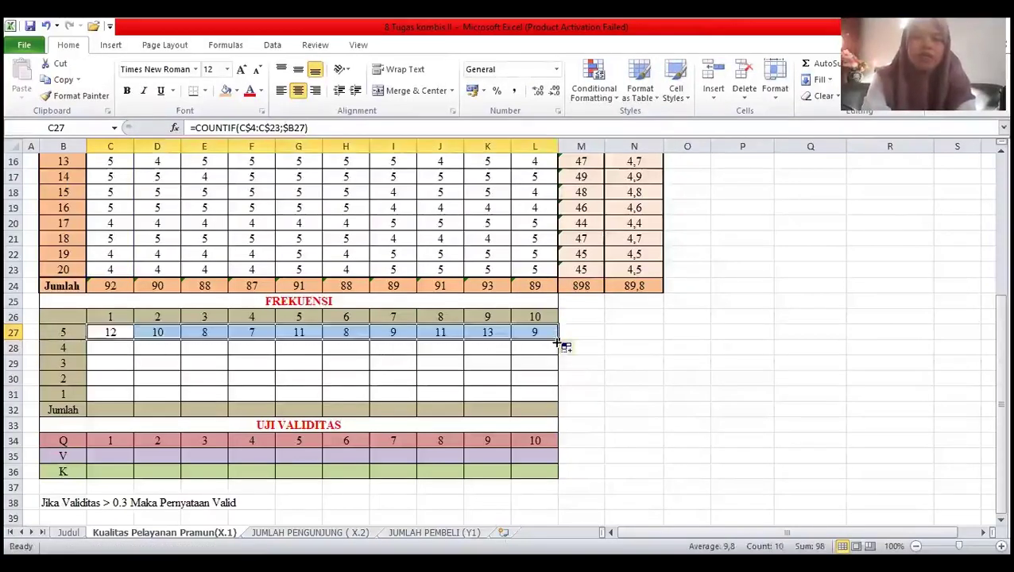
- Fill the COUNTIF formulas down to score 1 in row 31 and sum each item's frequencies in the Jumlah row 32
drag(557, 347, 556, 403)
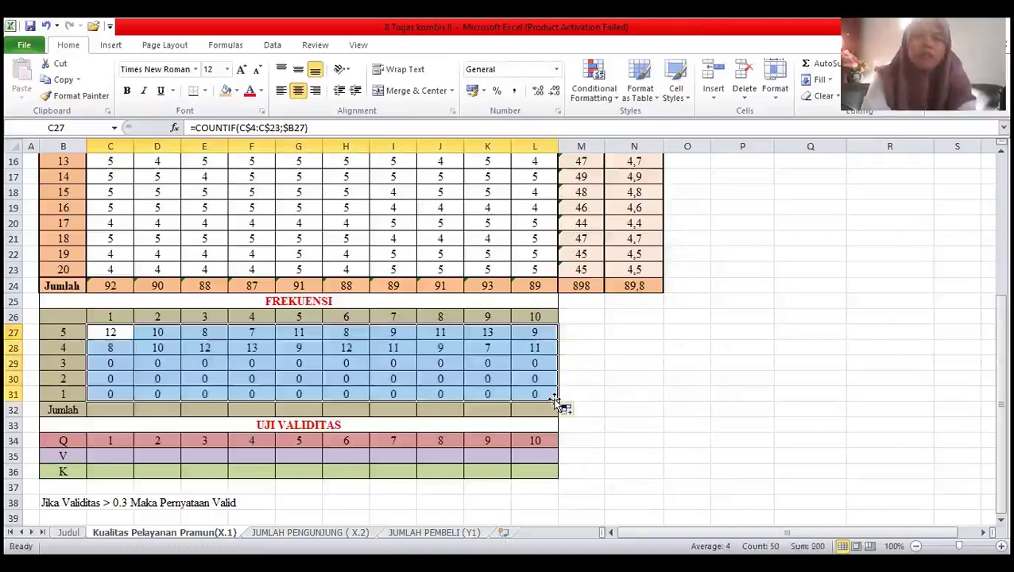
click(819, 65)
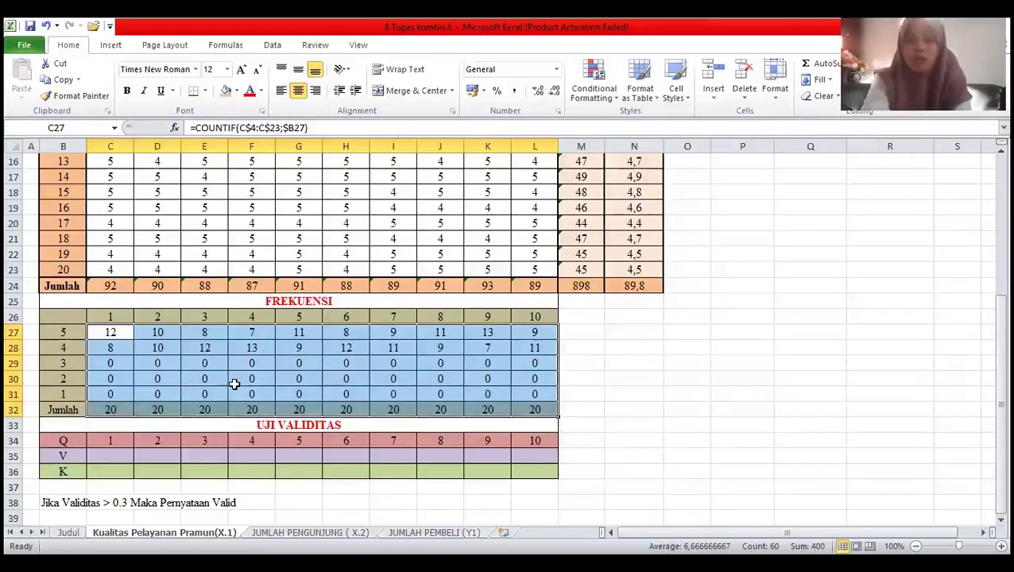
click(296, 451)
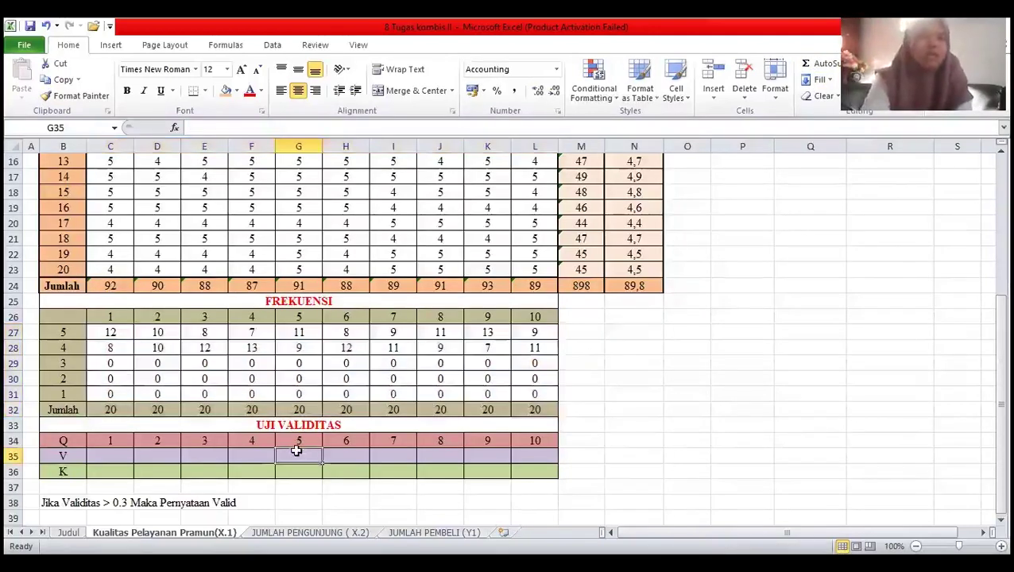
click(129, 335)
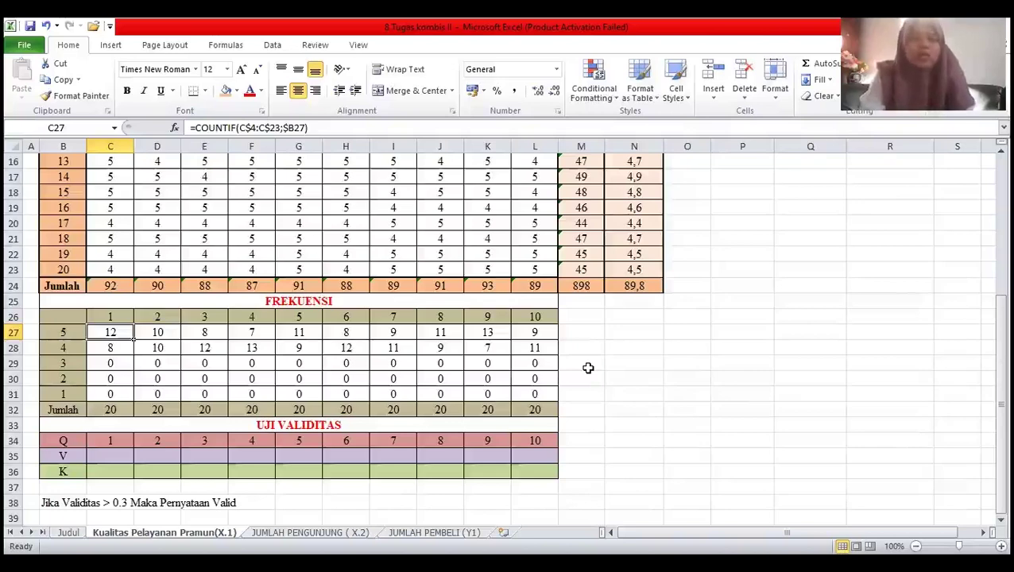
- Start a PEARSON formula in UJI VALIDITAS cell C35 with item 1's scores C4:C23 as the first array
click(111, 456)
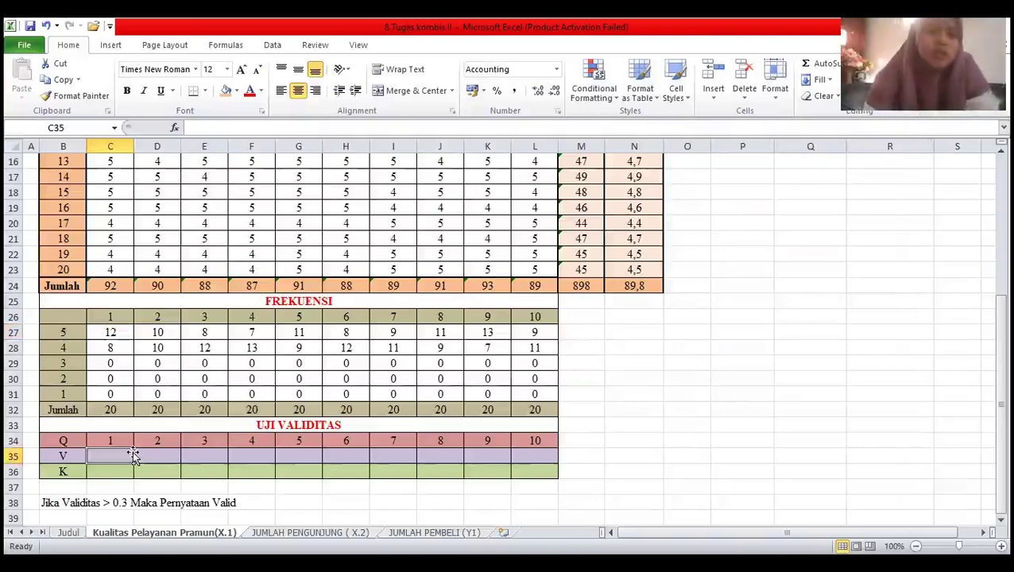
text(=)
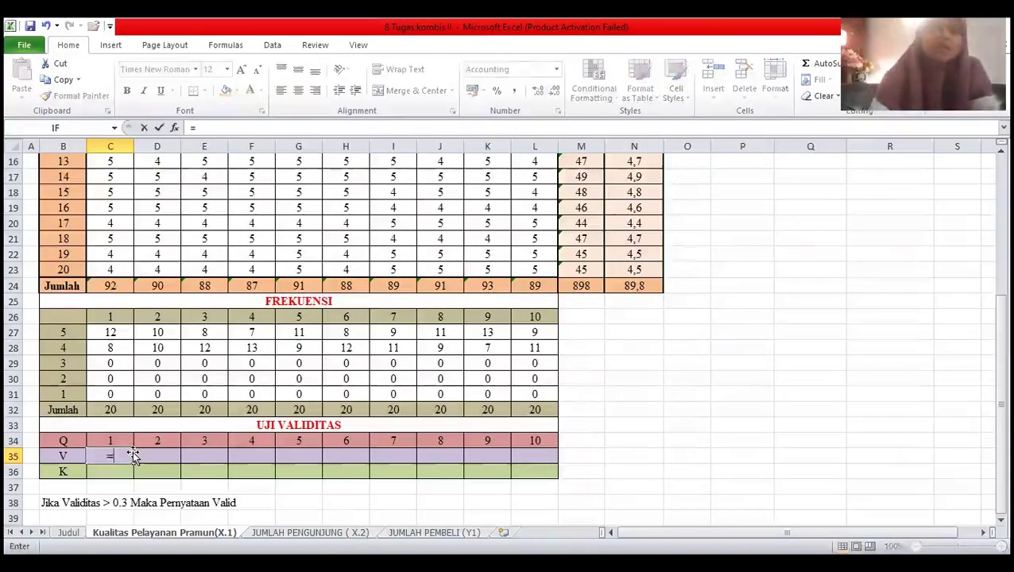
text(p)
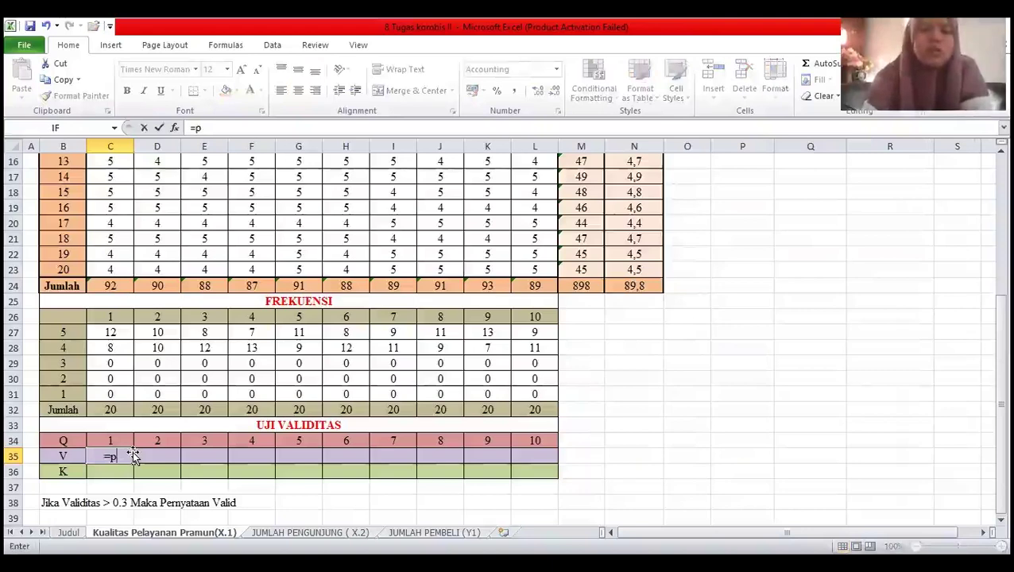
text(earson()
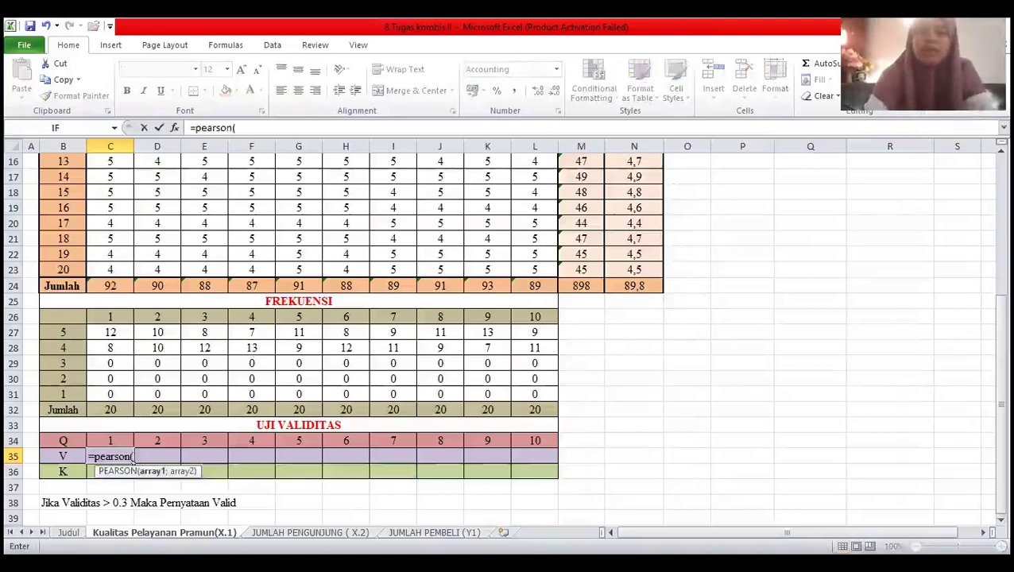
drag(1001, 406, 1001, 270)
drag(134, 216, 133, 231)
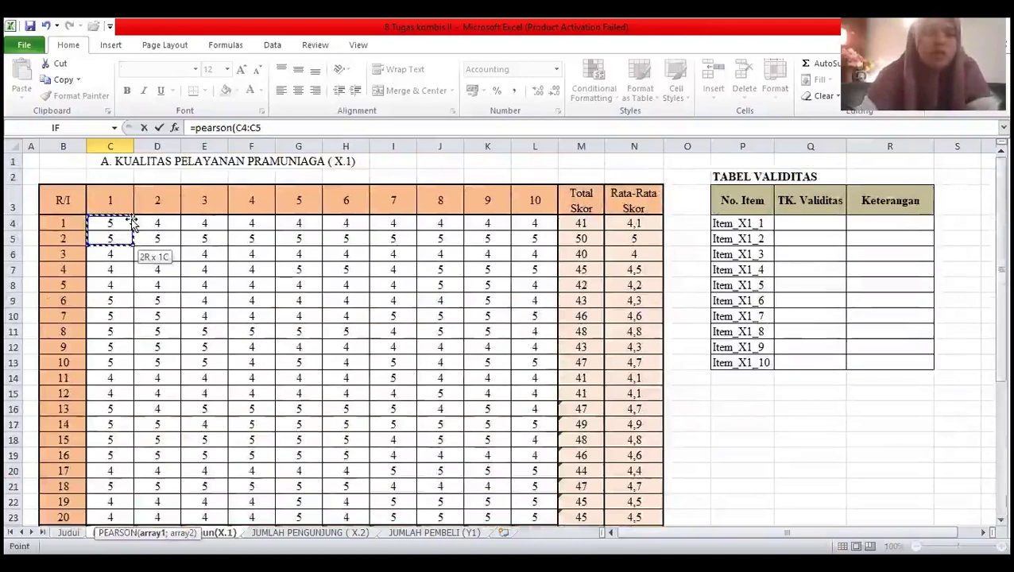
key(ctrl+shift+Down)
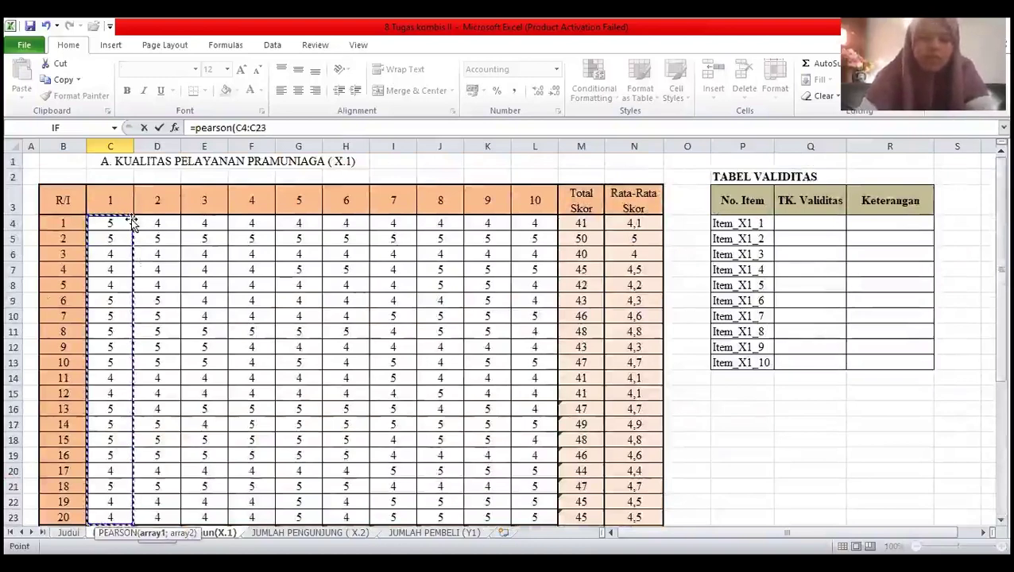
text(;)
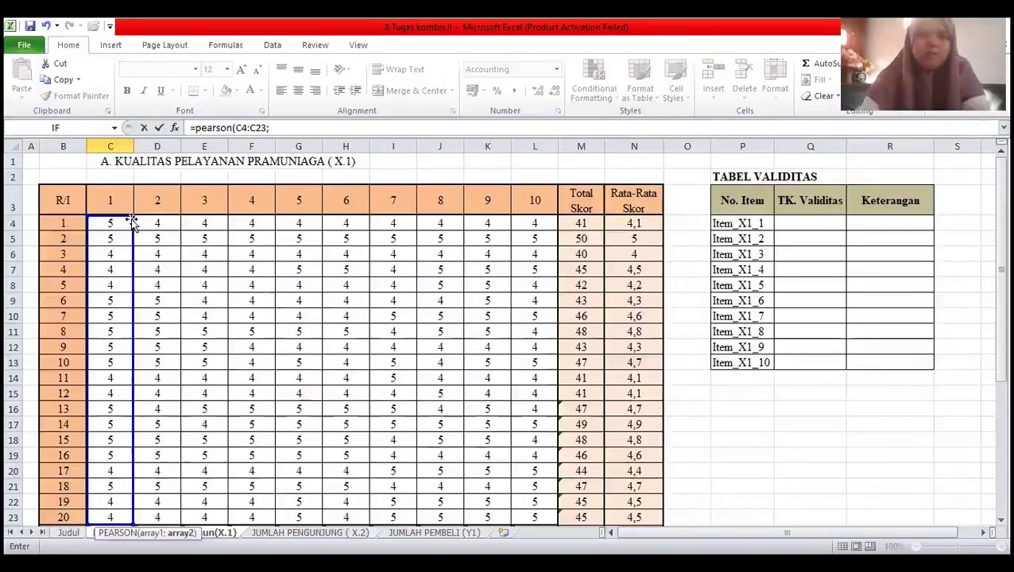
- Add the respondents' Total Skor values as the PEARSON formula's second array, locked absolutely as $M$4:$M$23
click(592, 228)
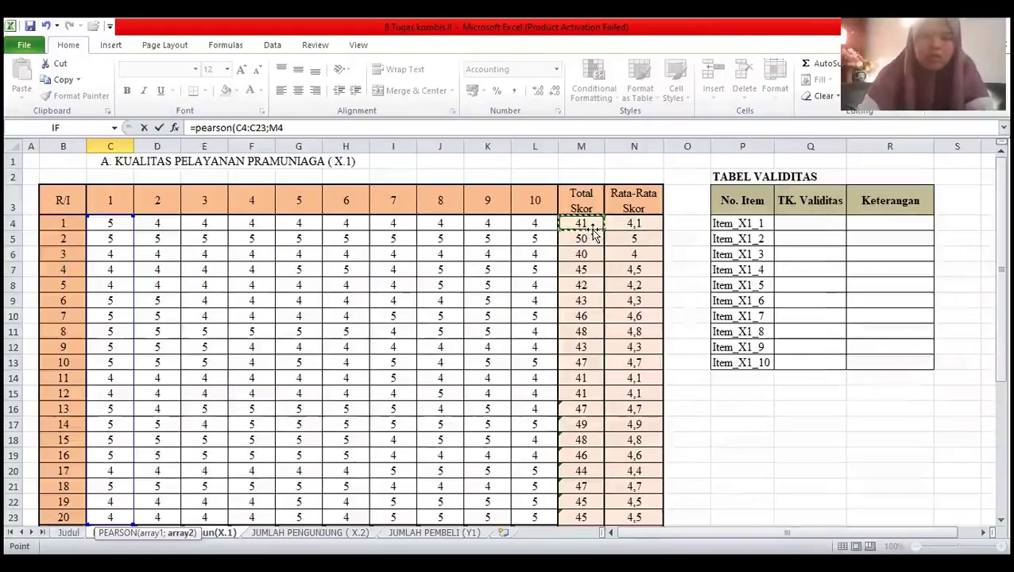
key(shift+Down)
key(shift+Down)
key(shift+Down)
key(shift+Down)
key(shift+Down)
key(shift+Down)
key(shift+Down)
key(shift+Down)
key(shift+Down)
key(shift+Down)
key(shift+Down)
key(shift+Down)
key(shift+Down)
key(shift+Down)
key(shift+Down)
key(shift+Down)
key(shift+Down)
key(shift+Down)
key(shift+Down)
key(shift+Up)
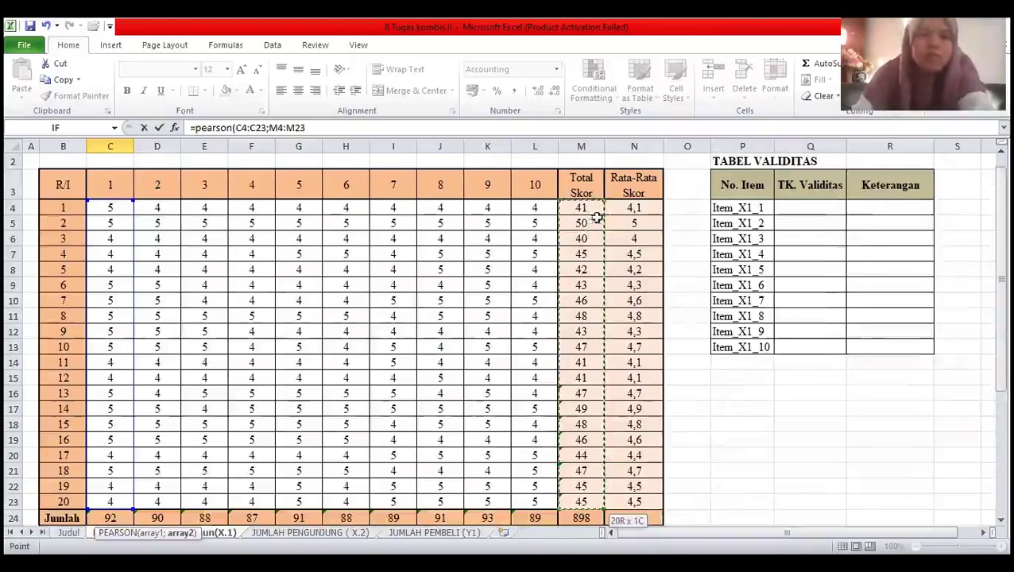
key(F4)
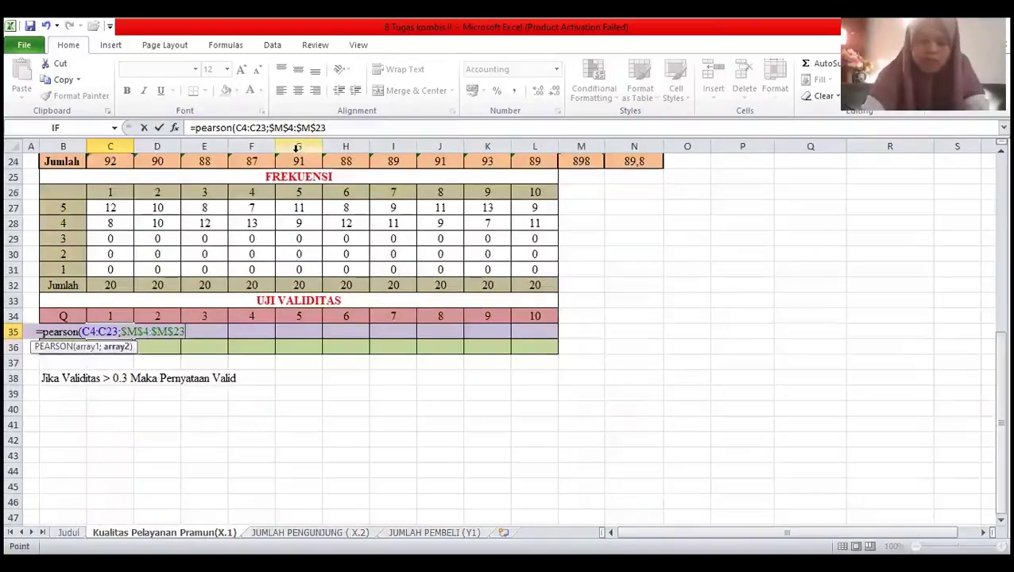
- Complete the PEARSON formula in C35 and fill it across the V row for all ten items to L35
click(384, 126)
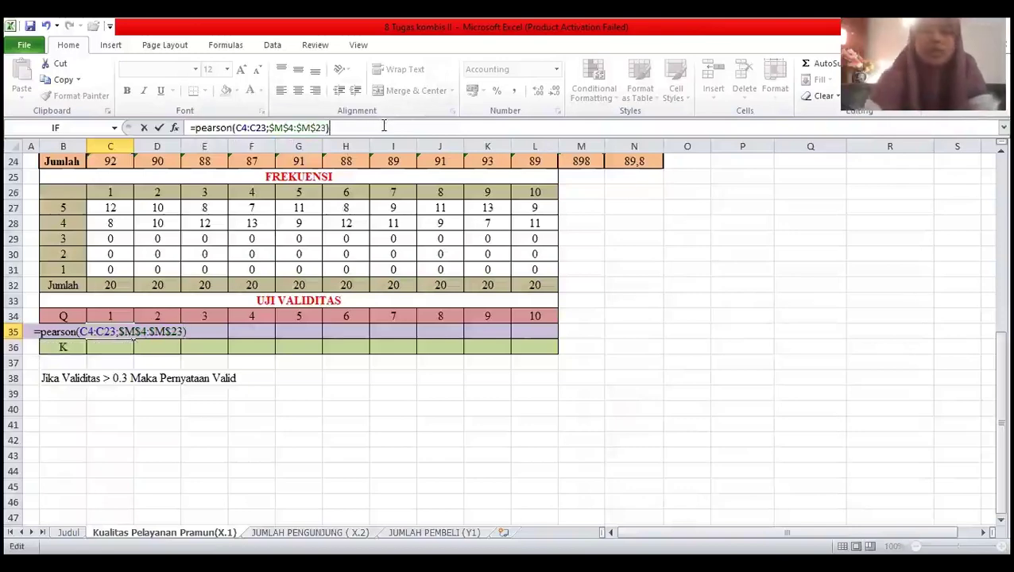
key(Return)
click(121, 332)
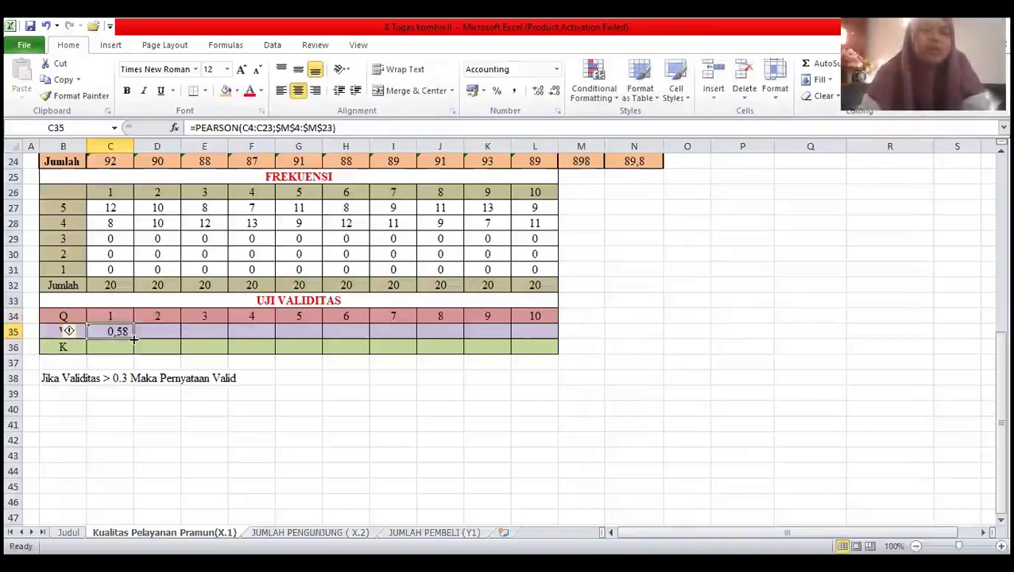
drag(134, 339, 551, 340)
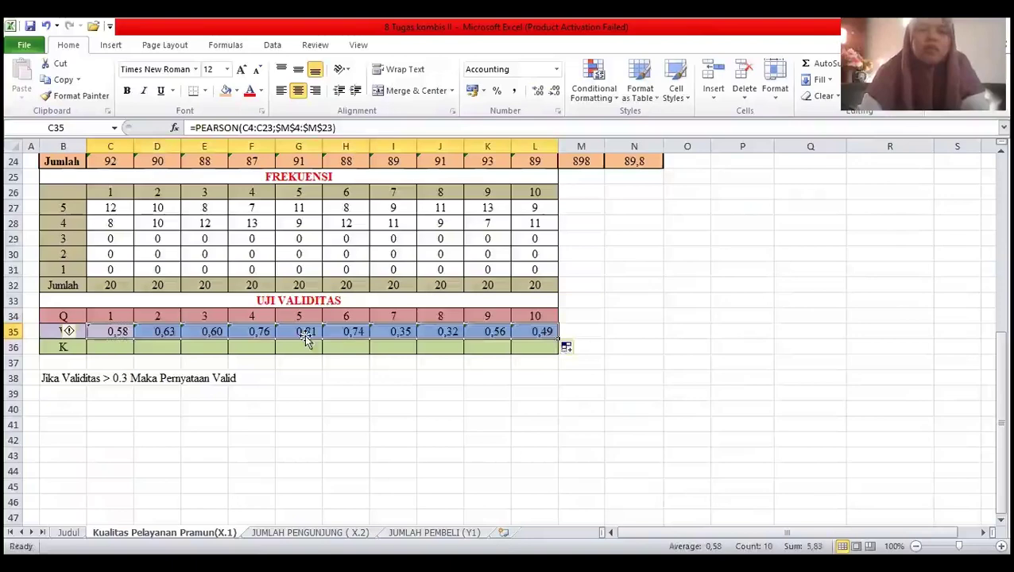
click(486, 364)
click(518, 347)
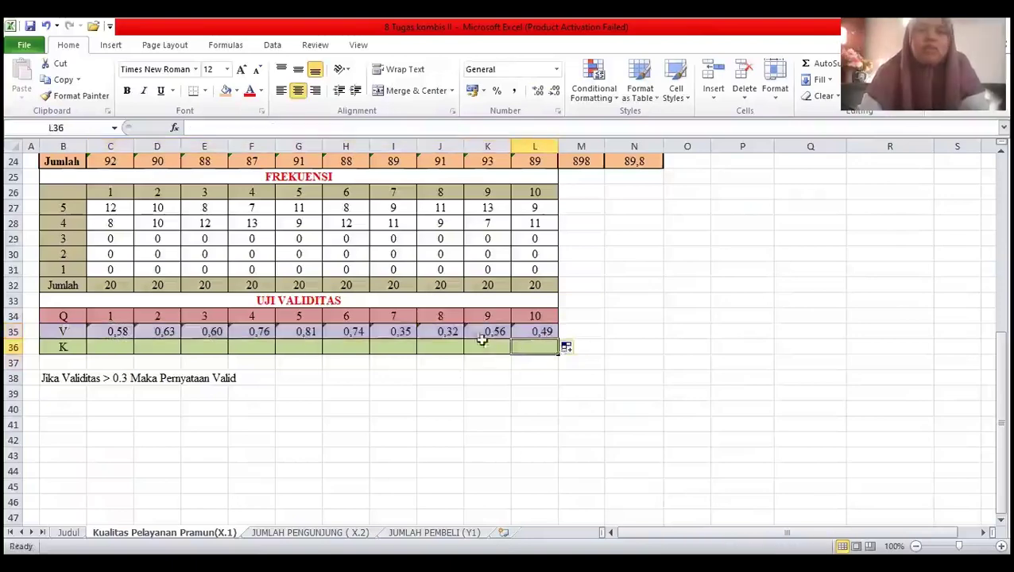
- Examine the TABEL VALIDITAS beside the scores, with its TK. Validitas and Keterangan columns for items X1_1 to X1_10
click(721, 308)
key(Up)
key(Up)
key(Up)
key(Up)
key(Up)
key(Up)
key(Up)
key(Up)
key(Up)
key(Up)
key(Up)
key(Up)
key(Up)
key(Up)
key(Up)
key(Up)
key(Up)
key(Up)
key(Up)
key(Up)
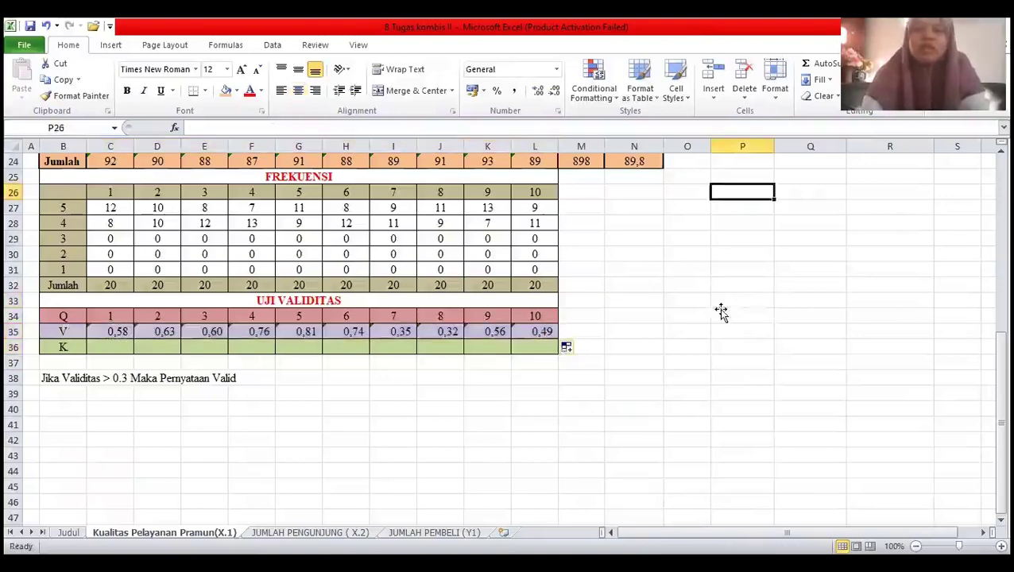
key(Up)
key(Up)
key(Up)
key(Up)
key(Up)
key(Up)
key(Up)
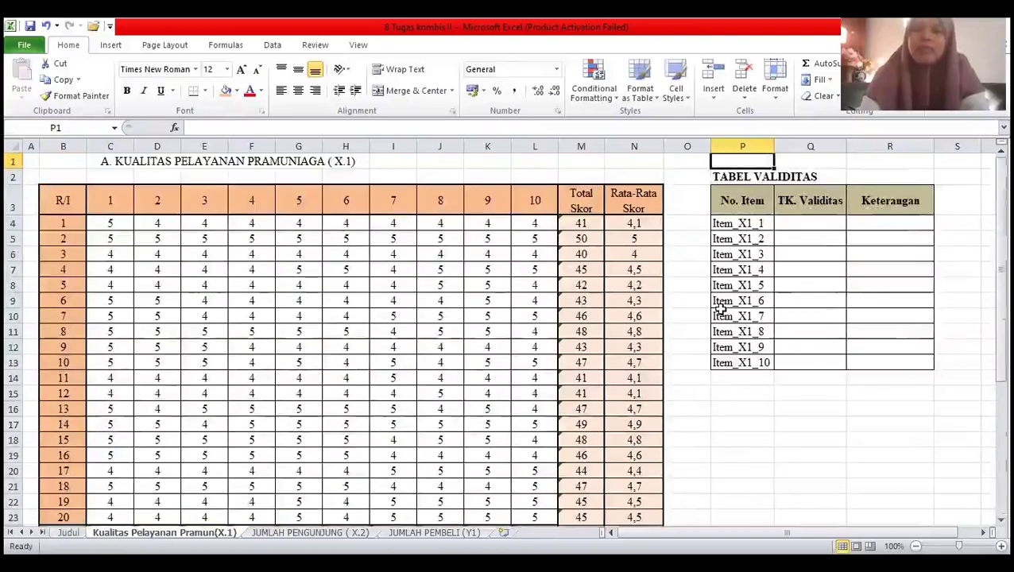
key(Right)
key(Down)
key(Down)
key(Down)
key(Down)
key(Down)
key(Down)
key(Down)
key(Down)
key(Down)
key(Down)
key(Down)
key(Down)
key(Down)
key(Down)
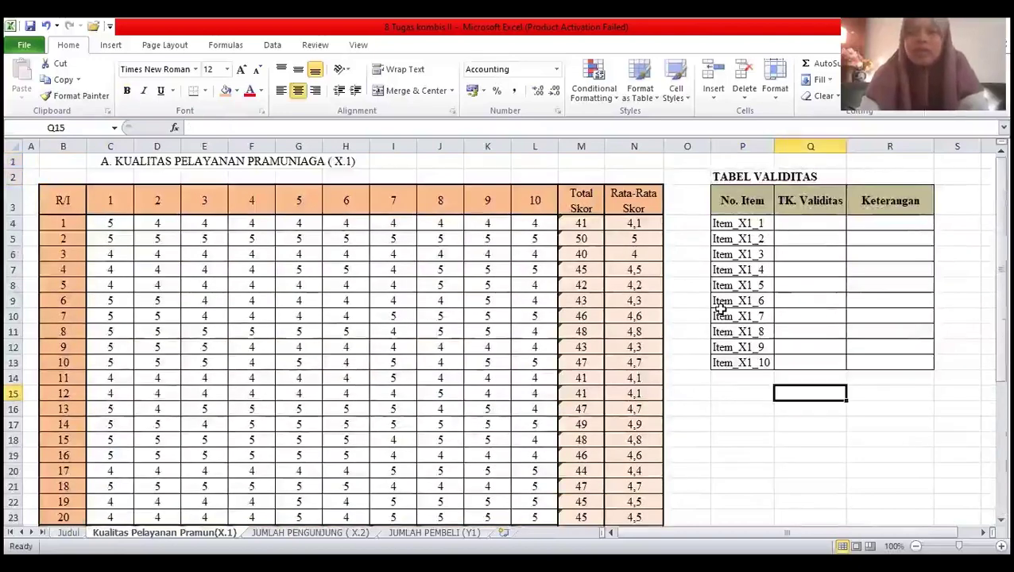
key(Up)
key(Up)
key(Up)
key(Down)
key(Down)
key(Down)
key(Down)
key(Down)
key(Down)
key(Down)
key(Down)
key(Down)
key(Down)
key(Down)
key(Down)
key(Down)
key(Down)
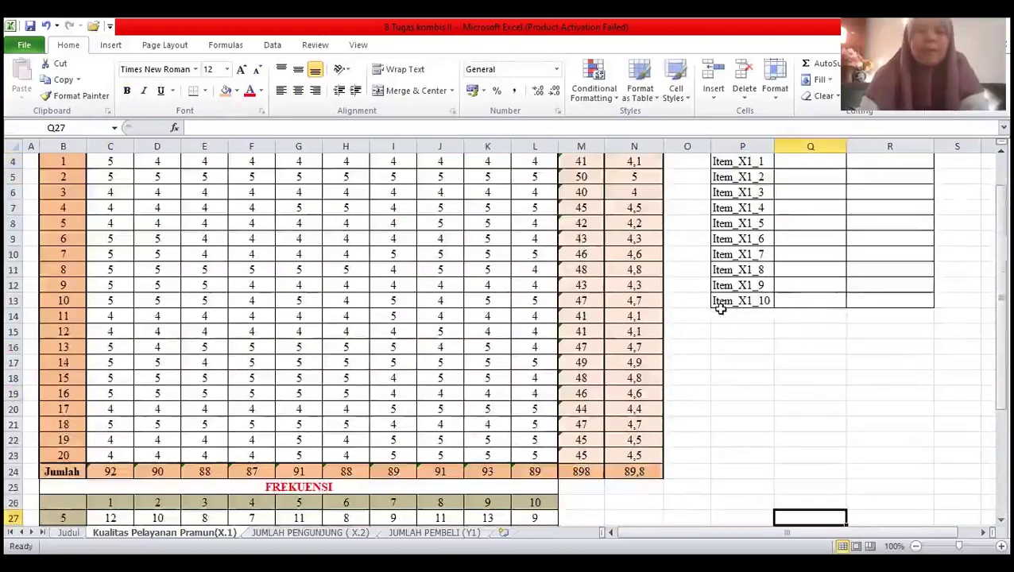
- Copy the ten items' validity coefficients from the V row of UJI VALIDITAS, C35:L35
key(Left)
key(Down)
key(Down)
key(Down)
key(Down)
key(Down)
key(Down)
key(Down)
key(Down)
key(Down)
key(Left)
key(Left)
key(Left)
key(Left)
key(Left)
key(Left)
key(Left)
key(Left)
key(Left)
key(Left)
key(Left)
key(Left)
key(Left)
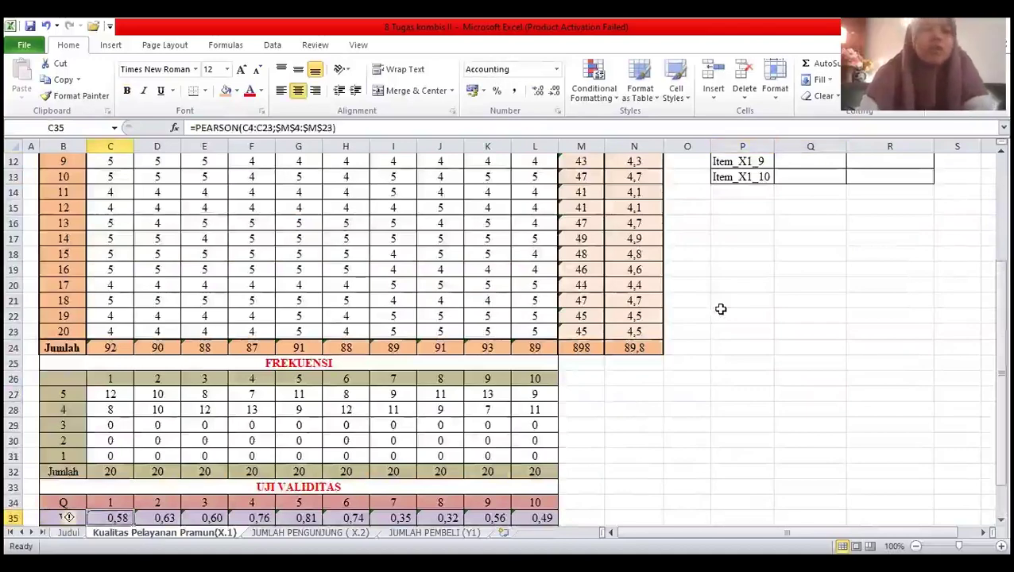
key(Left)
key(Left)
key(Right)
key(Right)
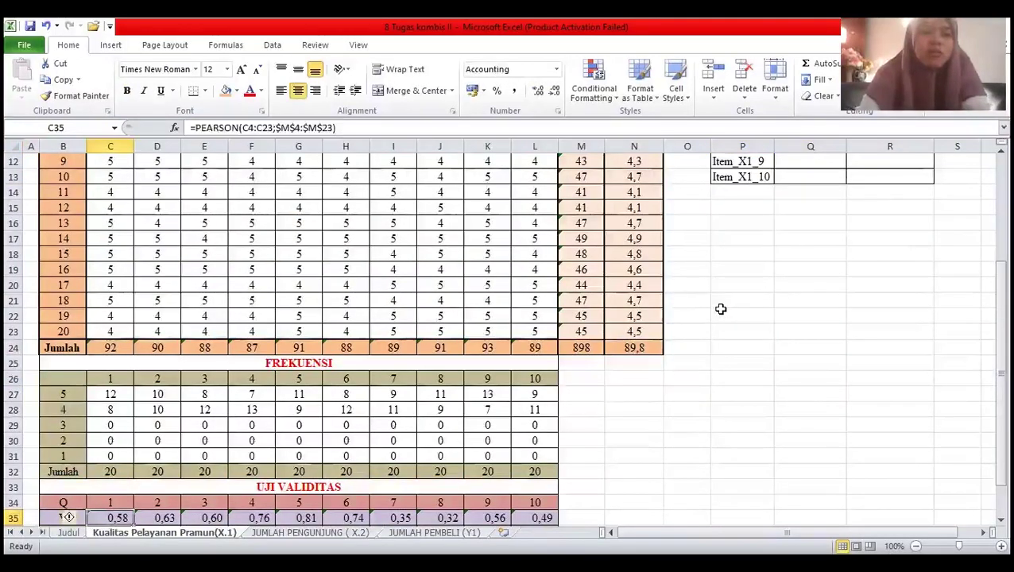
key(Down)
key(Up)
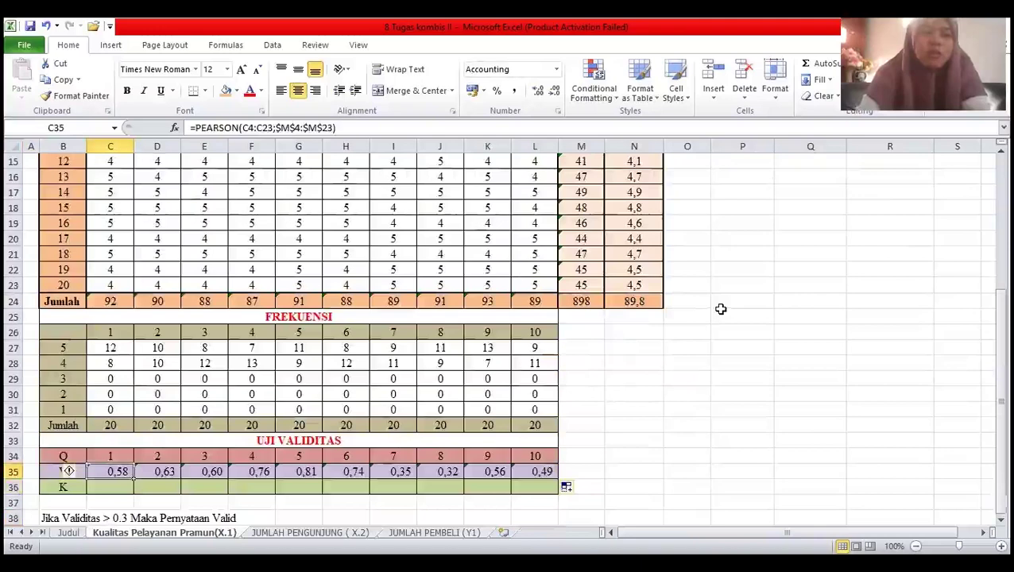
key(ctrl+shift+Right)
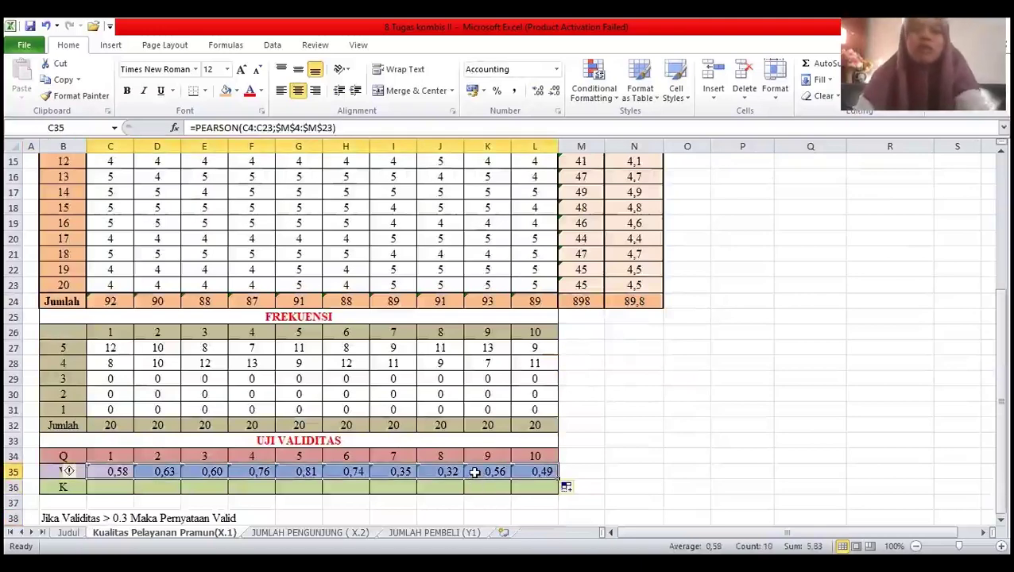
key(ctrl+c)
- Paste the copied coefficients as transposed values into the TK. Validitas column of TABEL VALIDITAS, starting at Q4
key(Up)
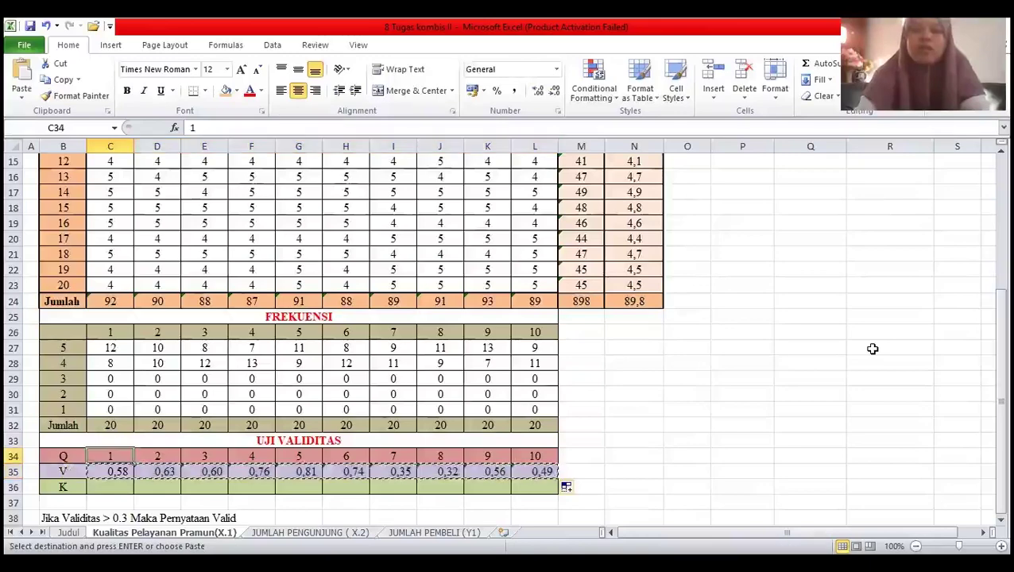
key(Up)
key(Up)
key(Up)
key(Up)
key(Up)
key(Up)
key(Up)
key(Up)
key(Up)
key(Up)
key(Up)
key(Up)
key(Up)
key(Up)
key(Up)
key(Up)
key(Up)
key(Up)
key(Up)
key(Up)
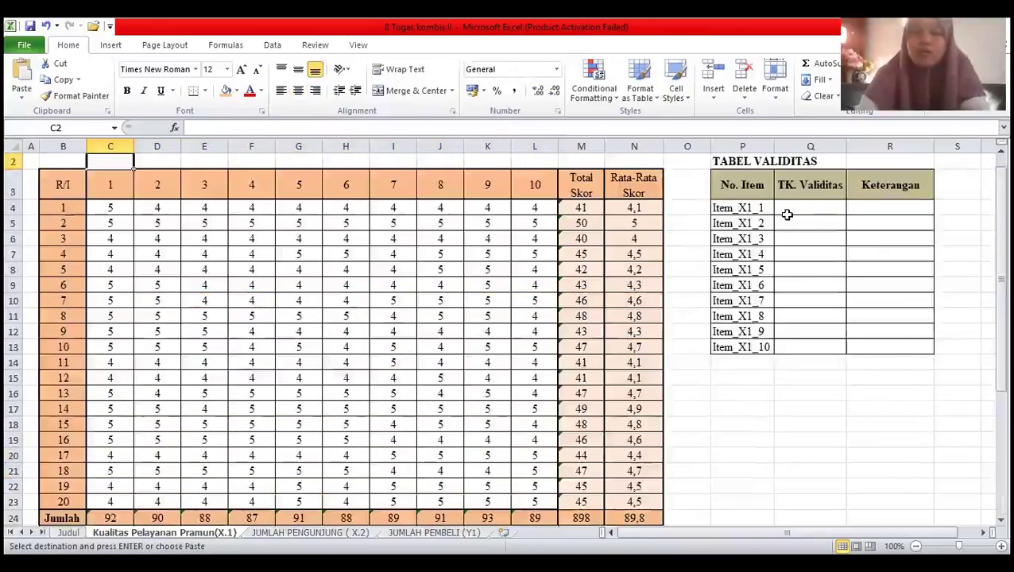
click(786, 212)
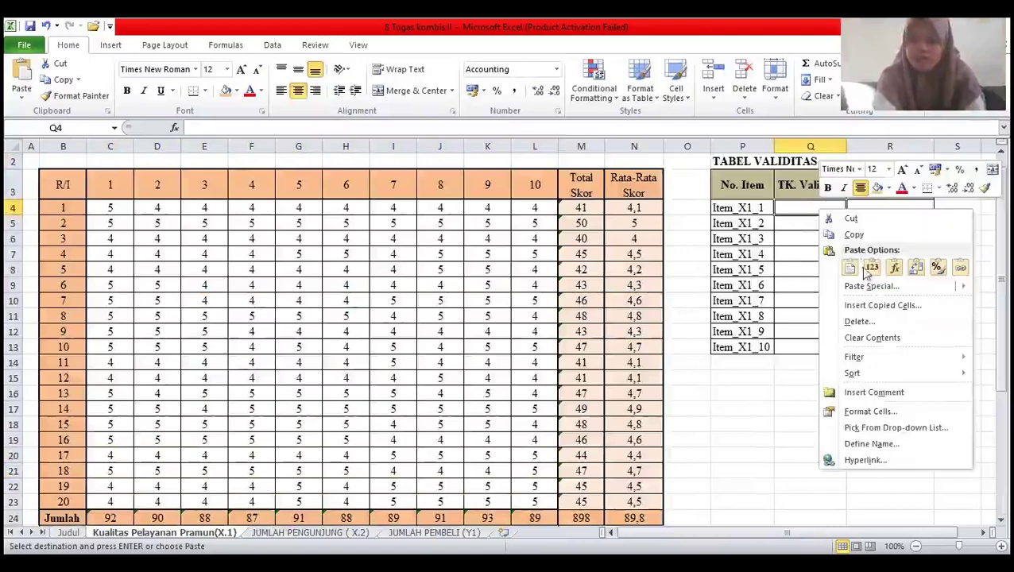
right_click(818, 208)
mouse_move(872, 290)
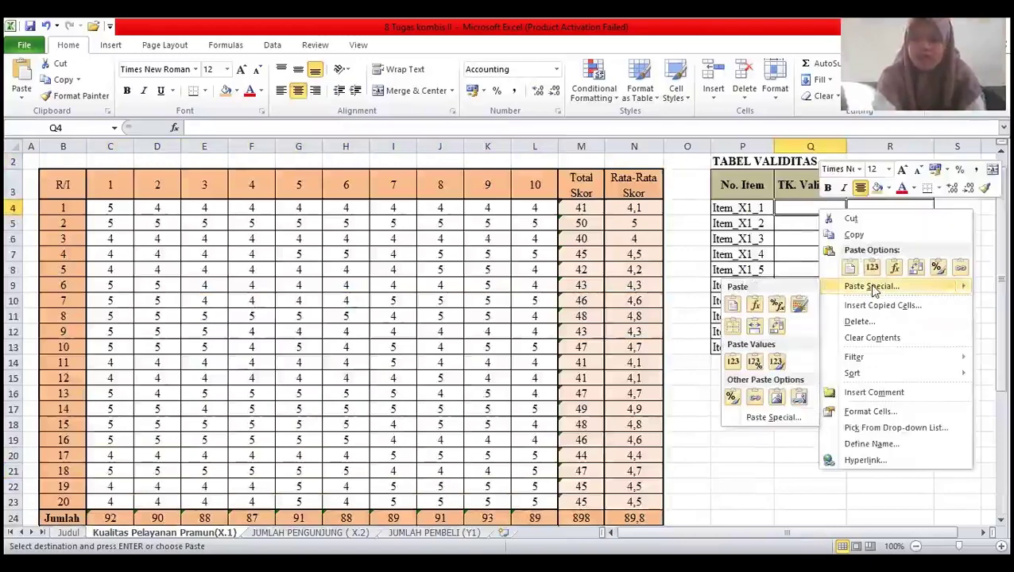
click(948, 288)
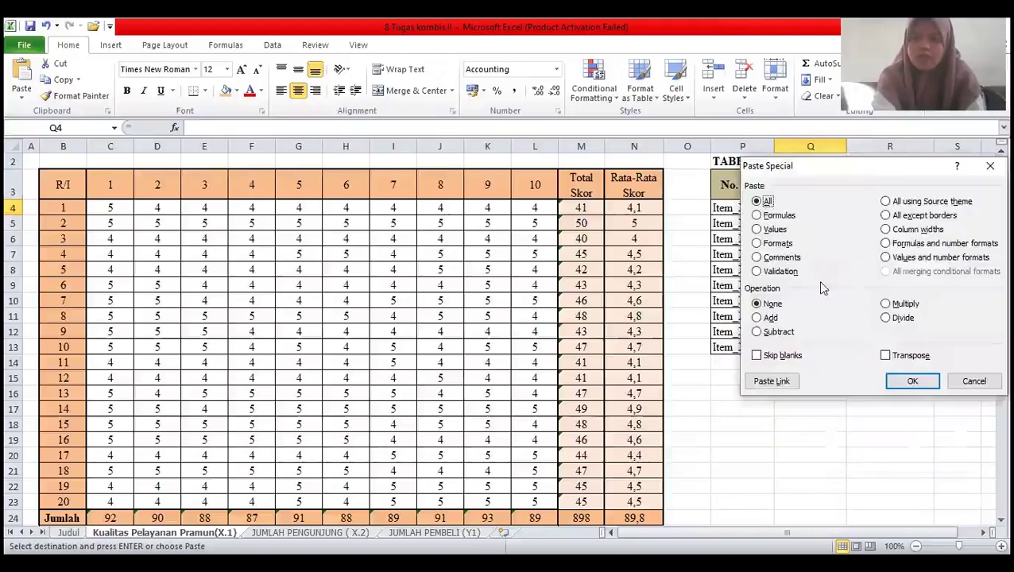
click(757, 229)
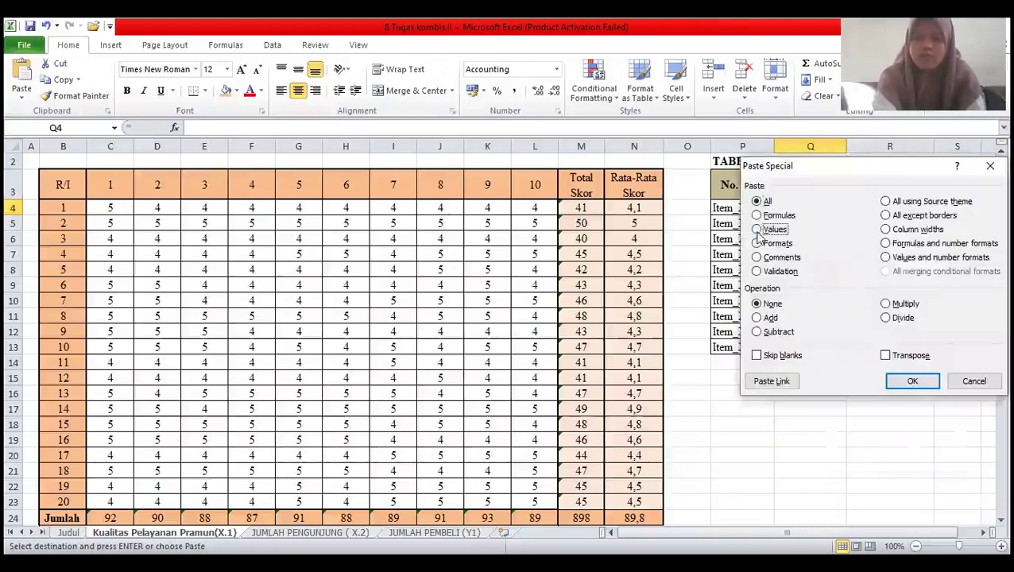
click(889, 357)
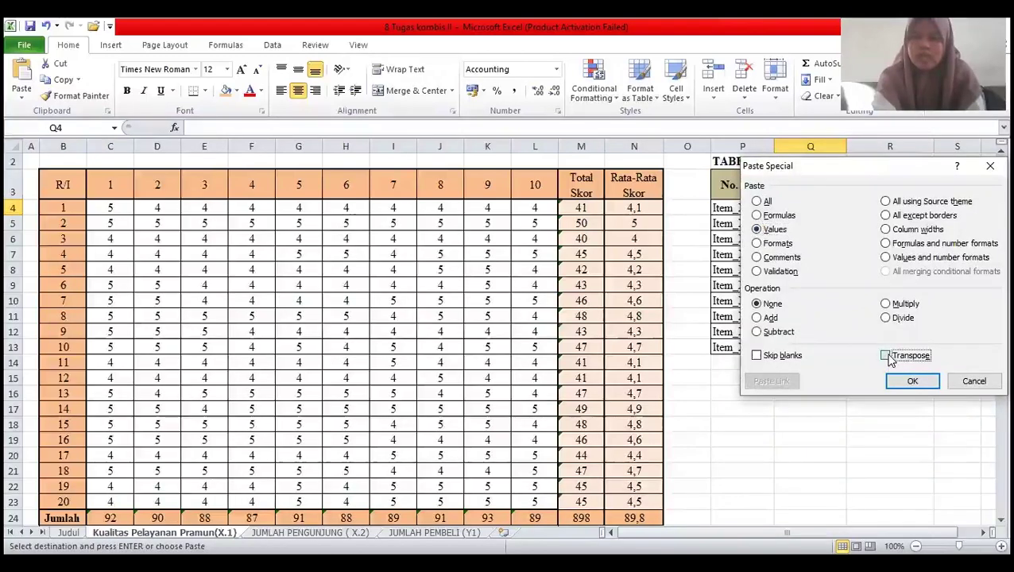
click(934, 381)
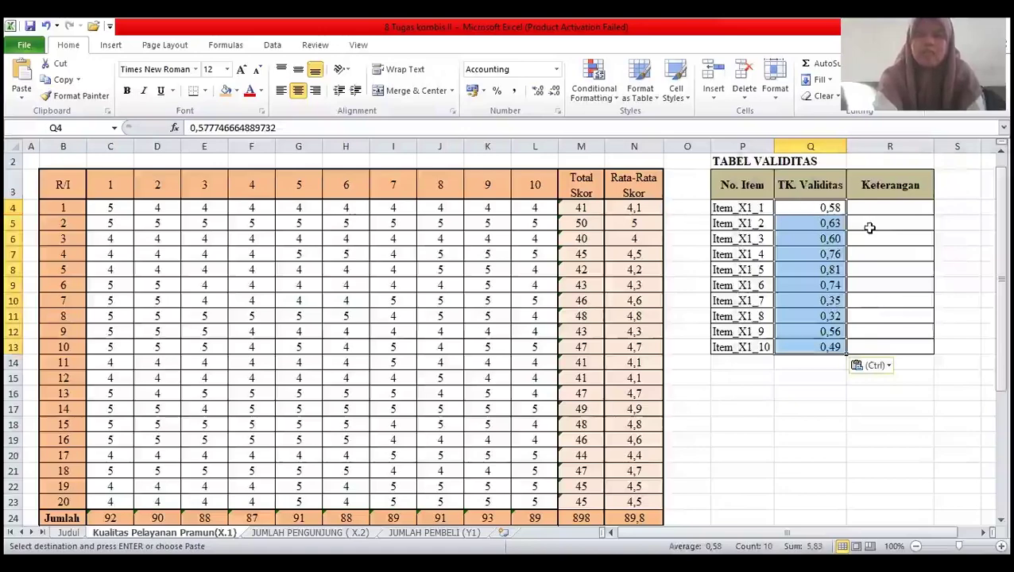
- Return to the UJI VALIDITAS block and check the PEARSON formula behind item 10's coefficient in L35
click(784, 302)
drag(651, 175, 536, 136)
click(717, 361)
key(Down)
key(Down)
key(Down)
key(Down)
key(Down)
key(Down)
key(Down)
key(Down)
key(Down)
key(Down)
key(Down)
key(Down)
key(Down)
key(Down)
key(Down)
key(Down)
key(Down)
key(Down)
key(Down)
key(Down)
key(Down)
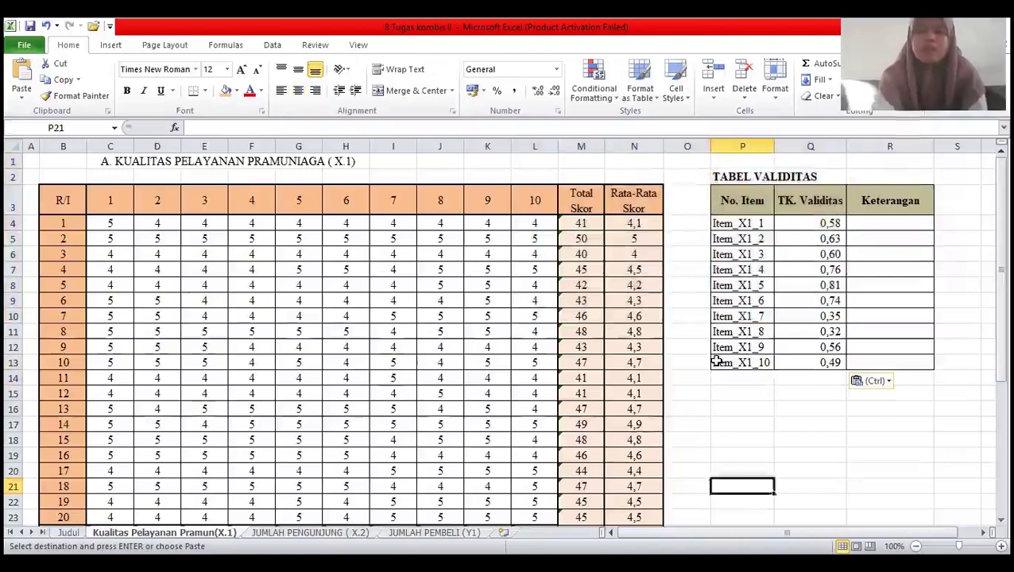
key(Down)
key(Down)
key(Down)
key(Down)
key(Down)
key(Down)
key(Down)
key(Down)
key(Left)
key(Left)
key(Left)
key(Left)
key(Left)
key(Left)
key(Left)
key(Left)
key(Left)
key(Left)
key(Left)
key(Left)
key(Left)
key(Up)
key(Up)
key(Up)
key(Up)
key(Up)
key(Up)
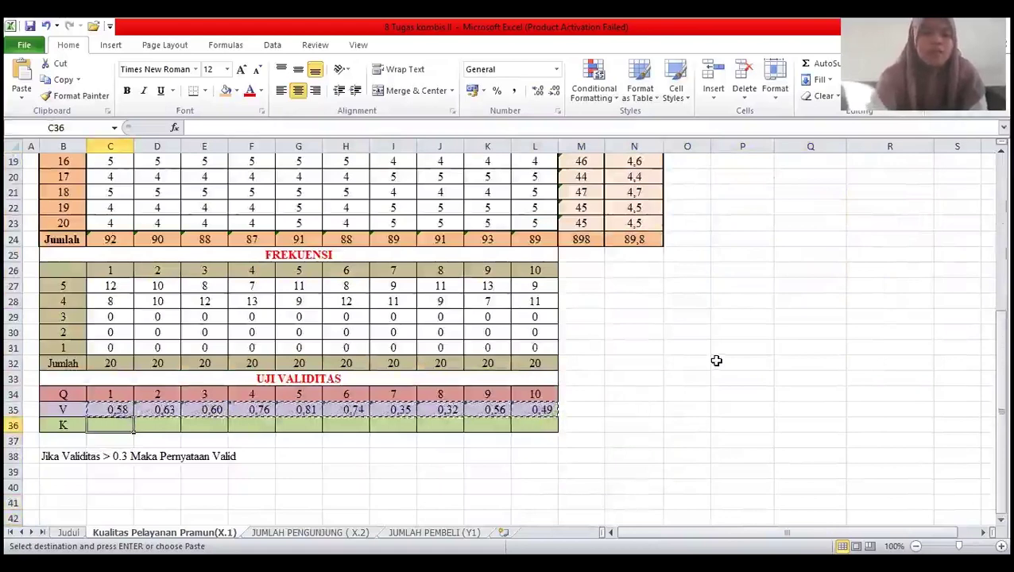
click(529, 406)
double_click(529, 406)
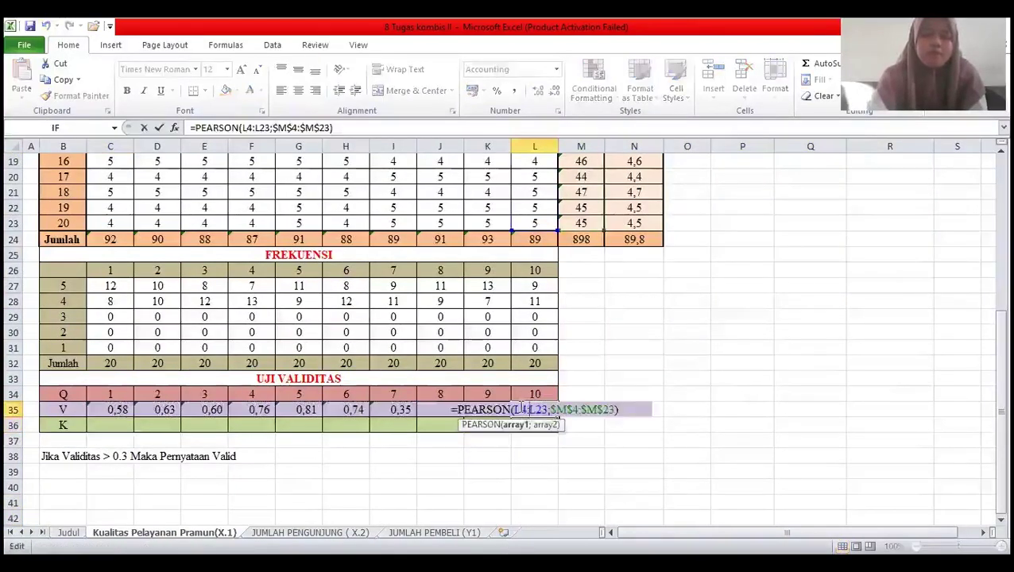
key(Escape)
- Enter the formula =IF(C35>0,3;"VALID";"TIDAK VALID") in C36 to classify item 1 in the K row
click(115, 425)
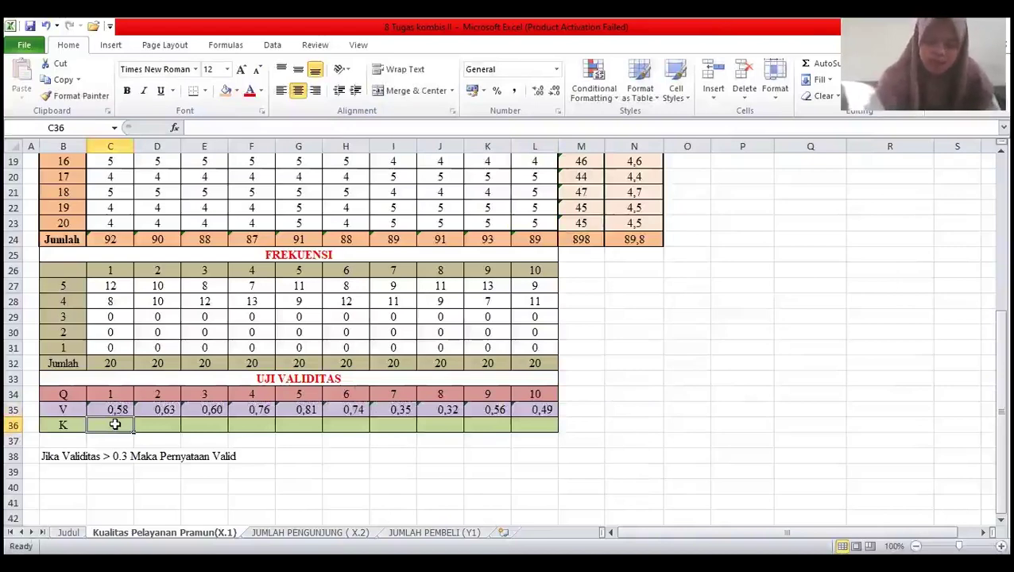
text(=)
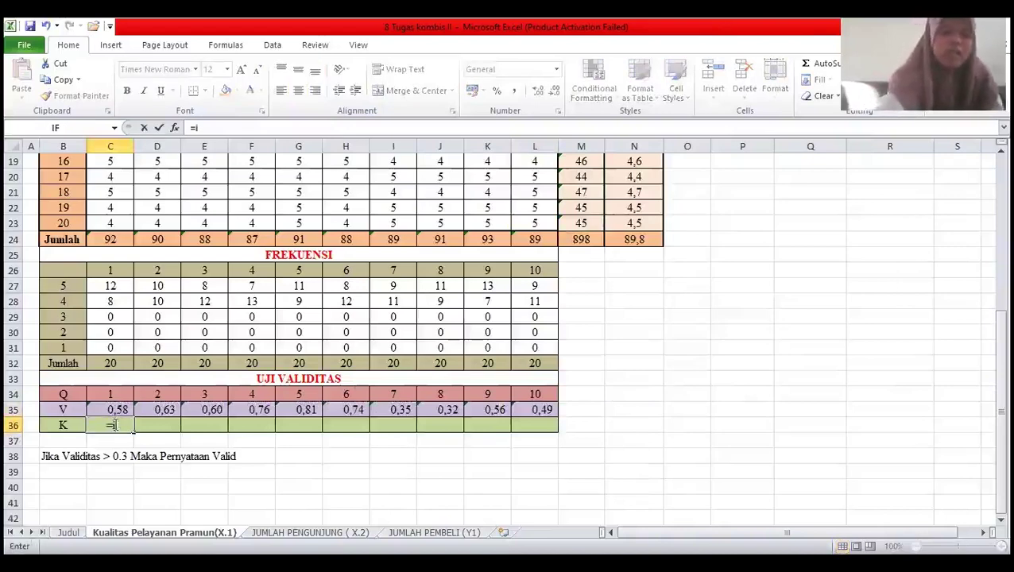
text(if)
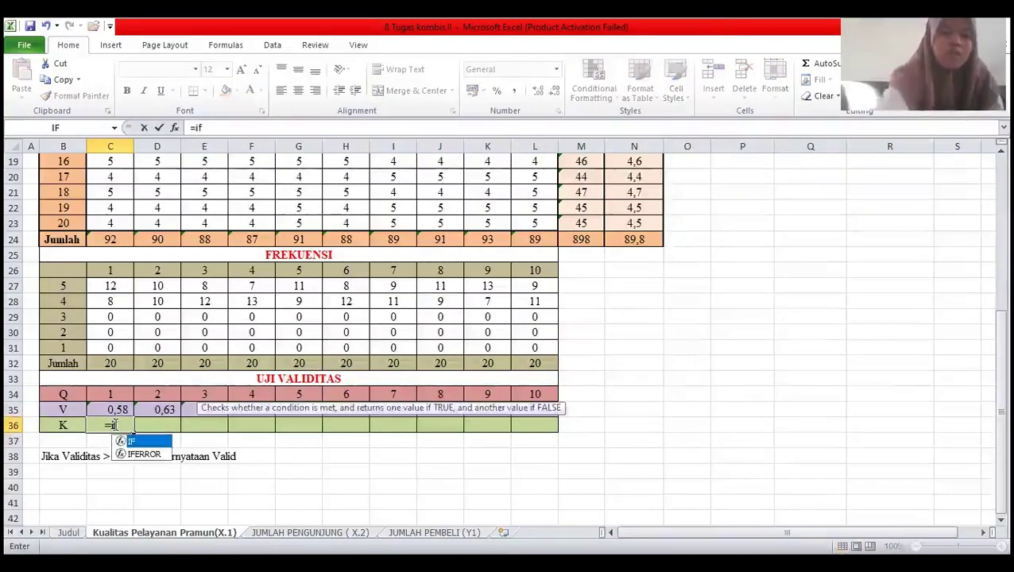
text(()
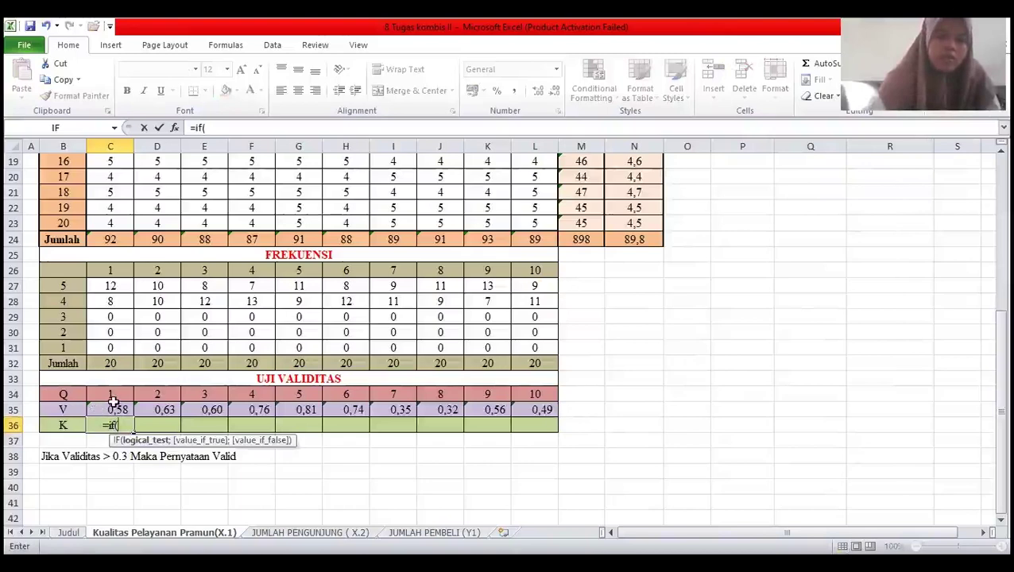
click(114, 403)
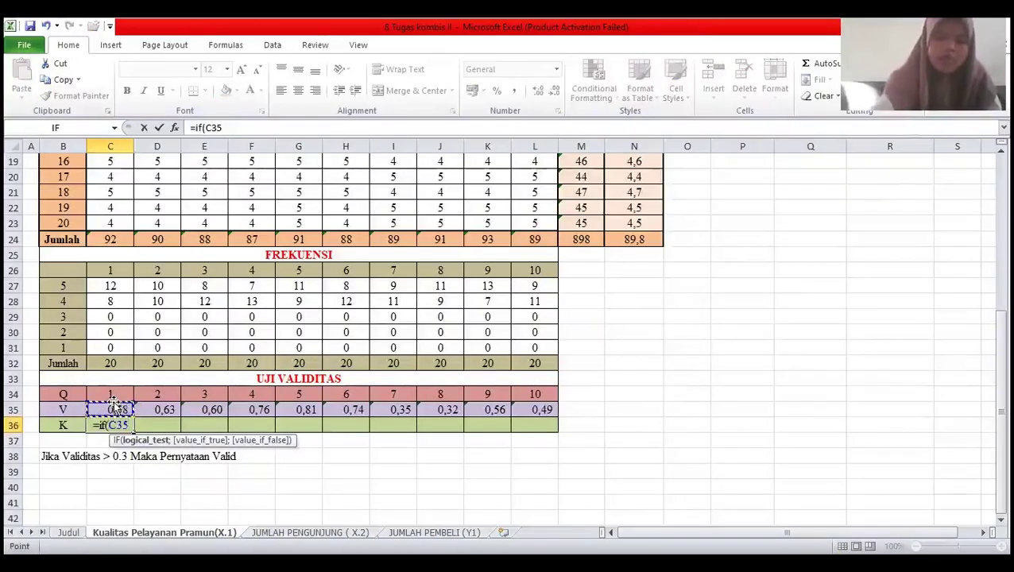
text(>0,3)
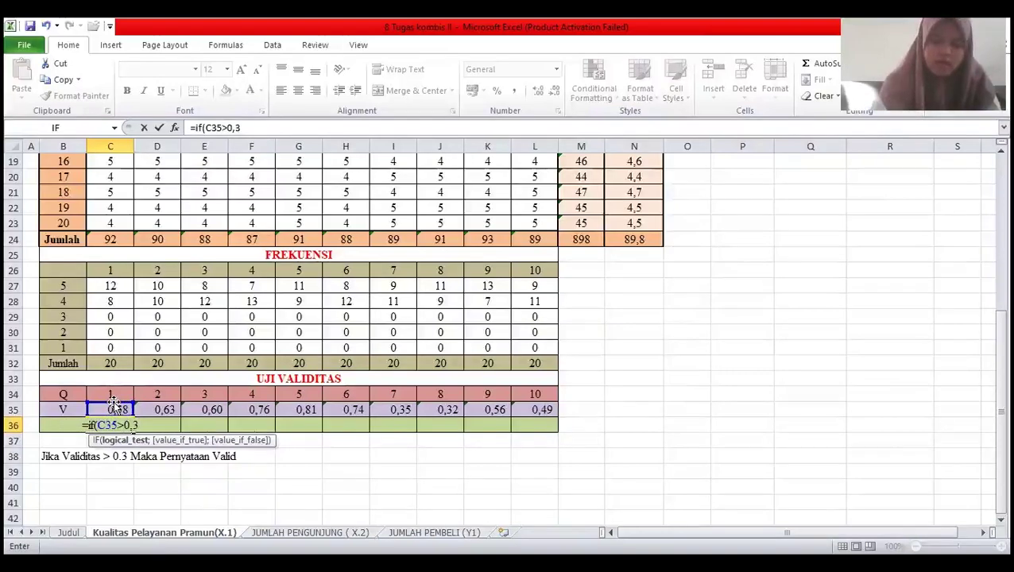
text(;")
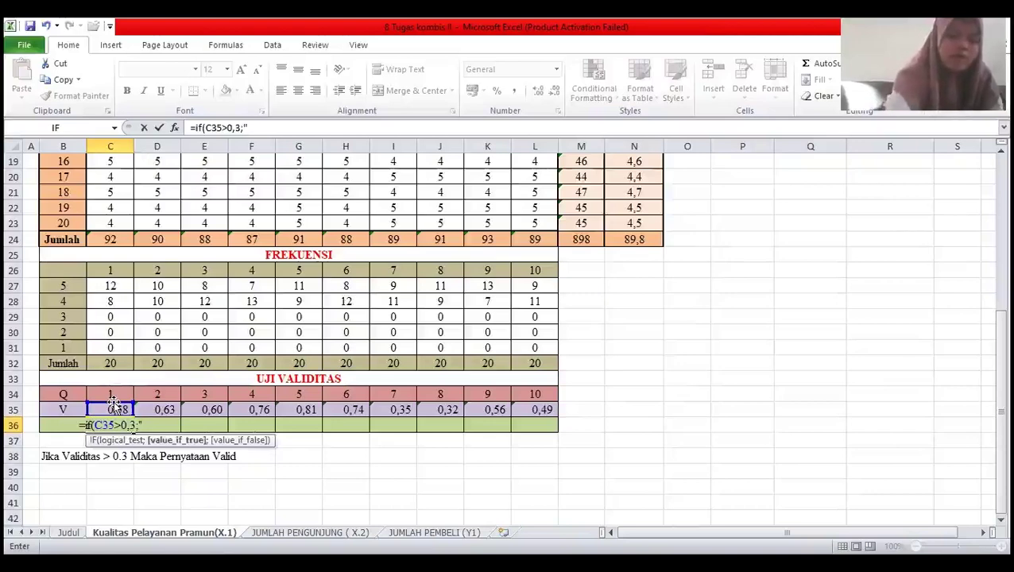
text(VALID)
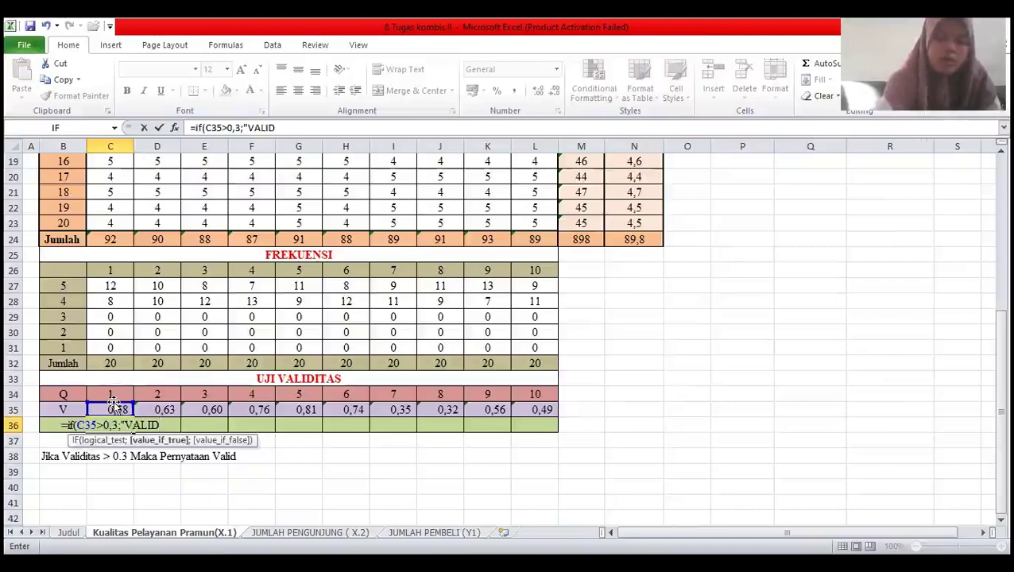
text(";")
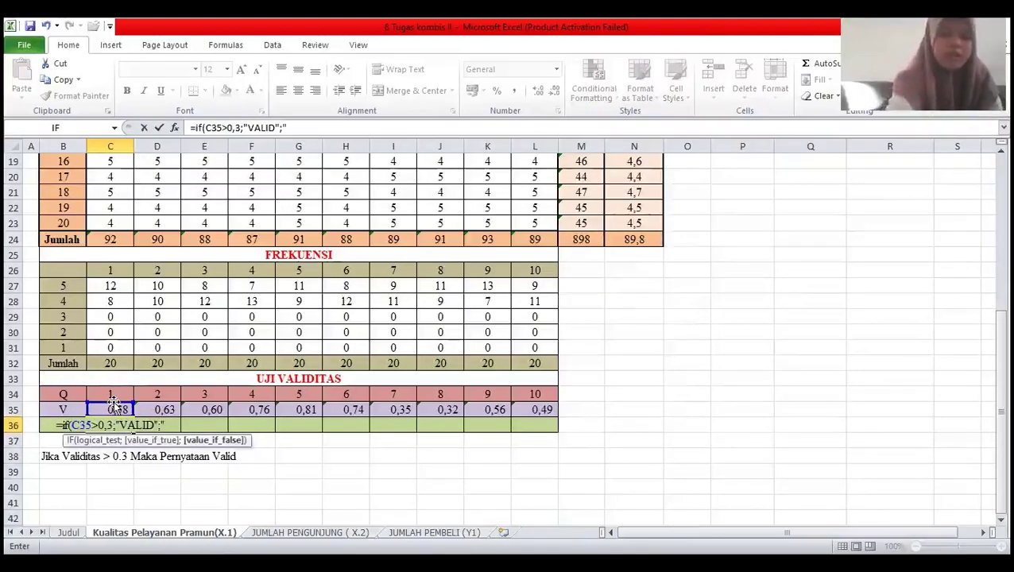
text(TIDAK)
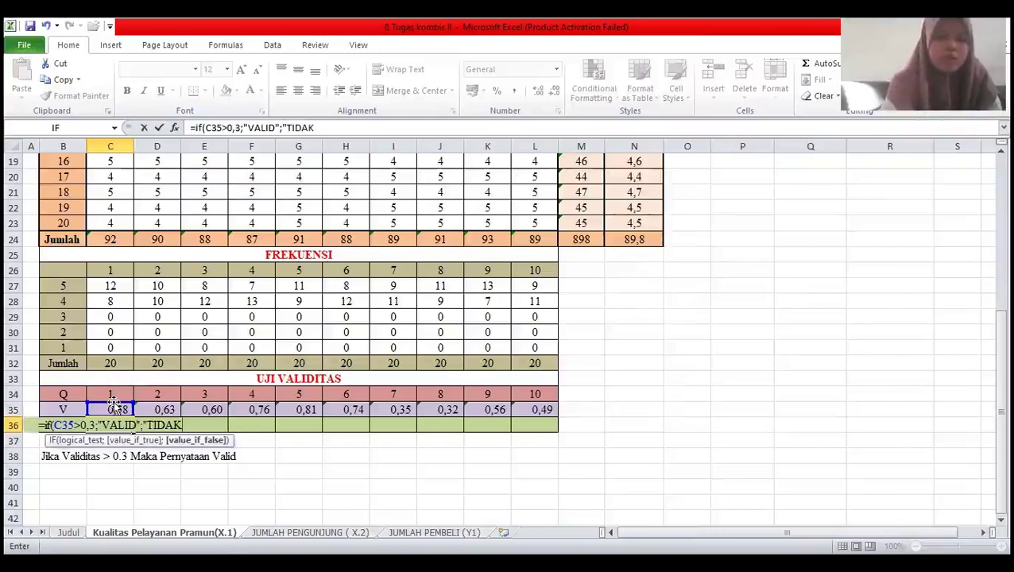
text( B)
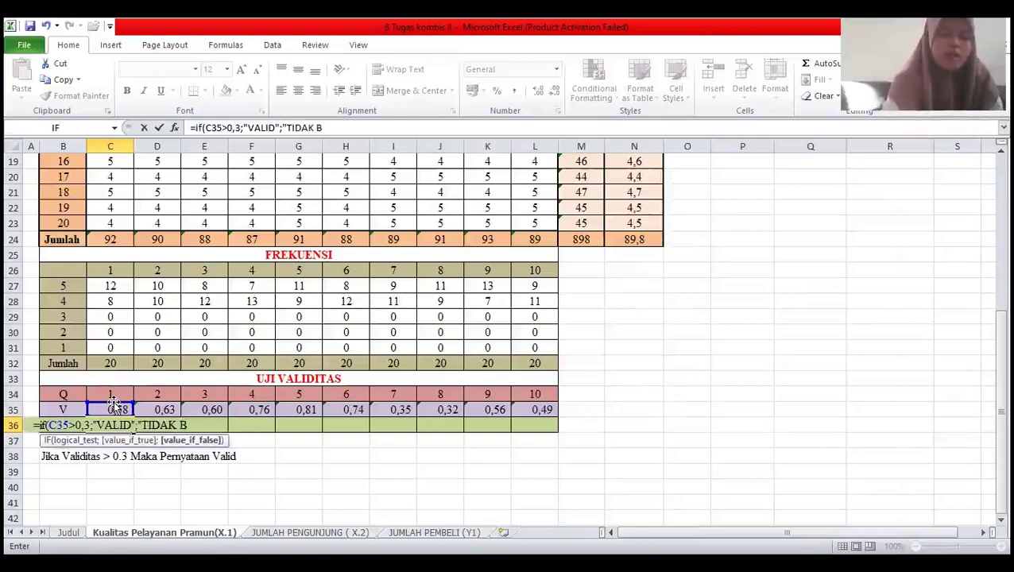
key(BackSpace)
text(VALID")
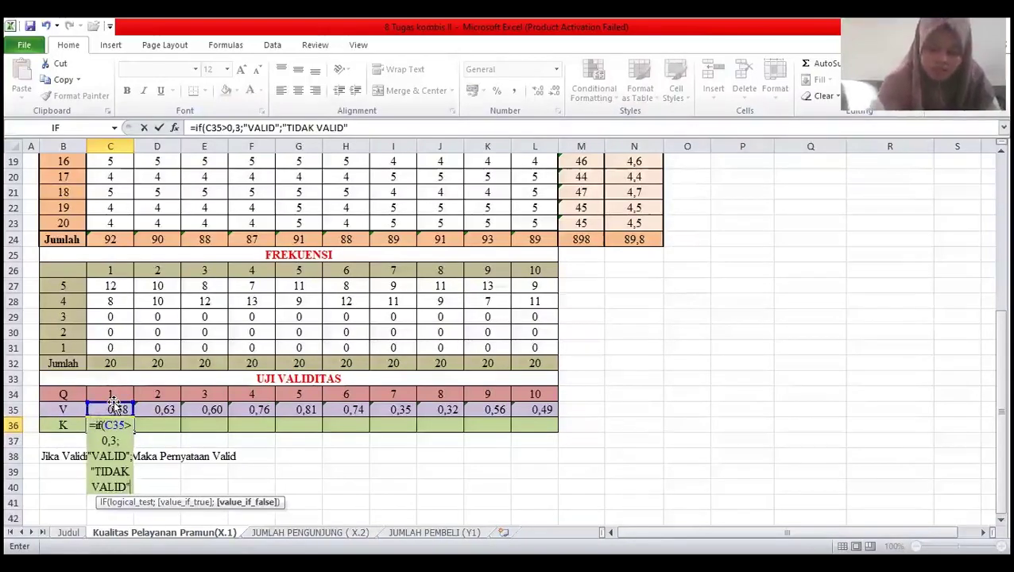
text())
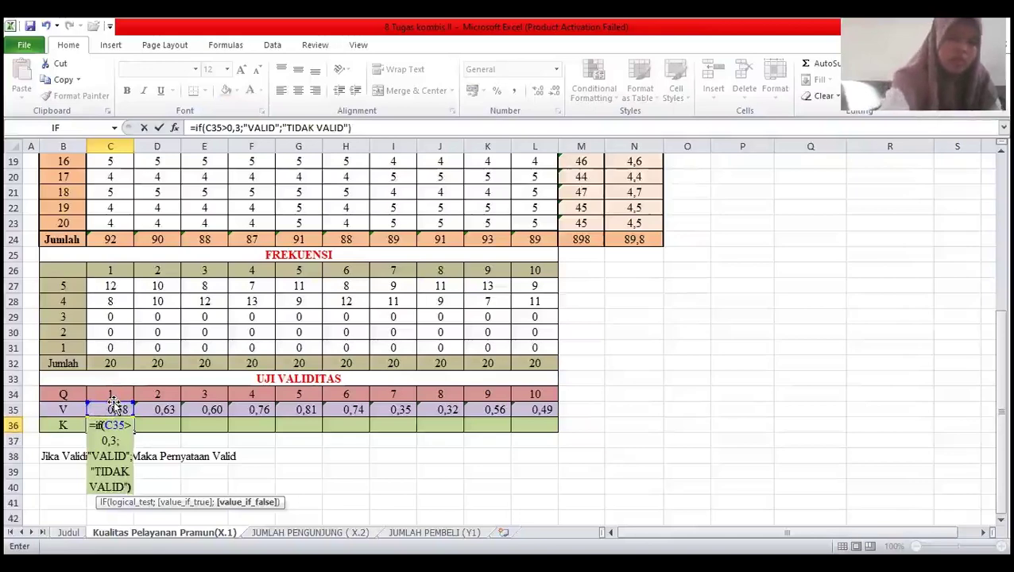
key(Return)
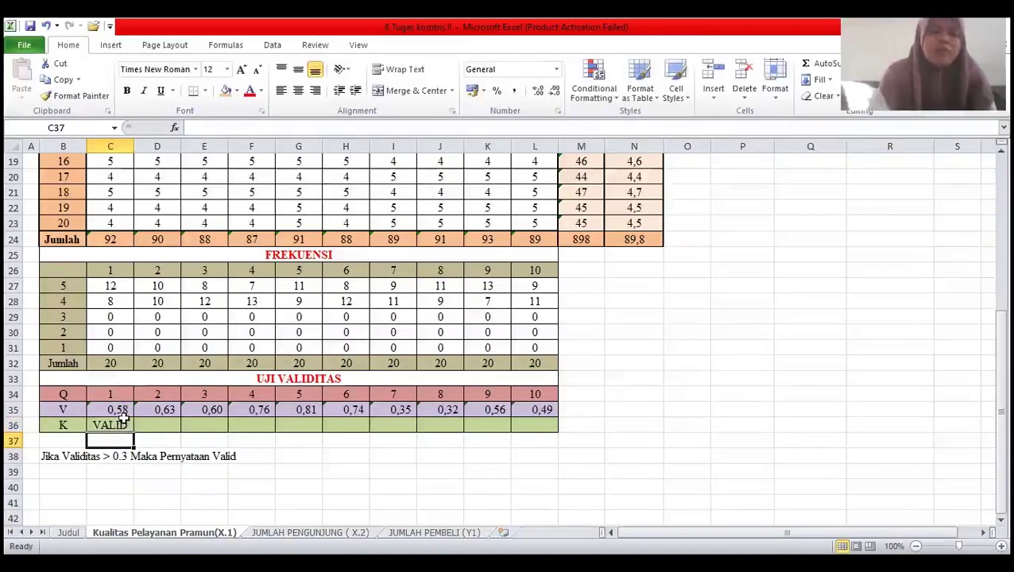
- Fill the IF formula from C36 across the K row to L36 and copy the ten classifications
click(124, 419)
drag(131, 429, 555, 436)
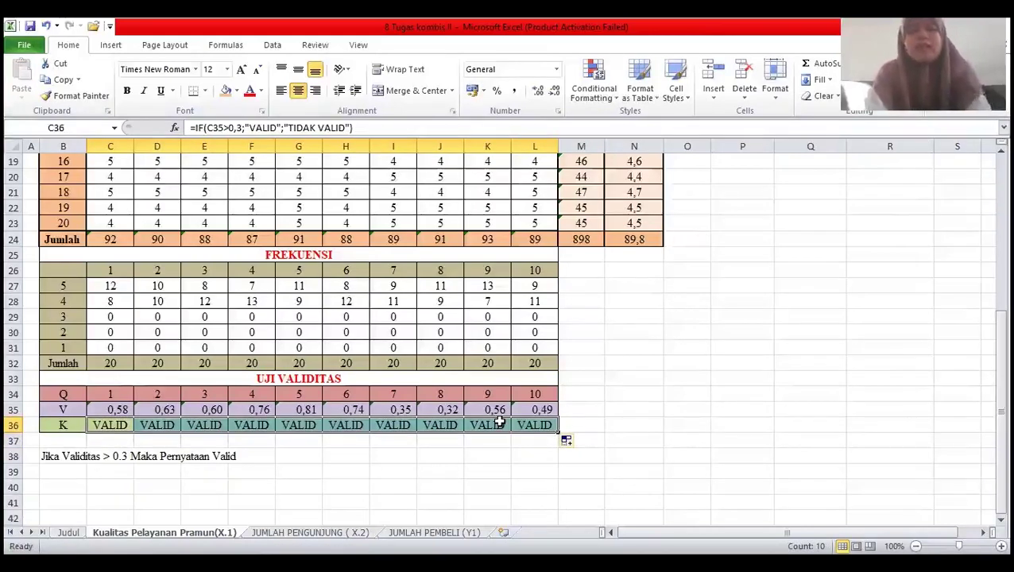
key(ctrl+c)
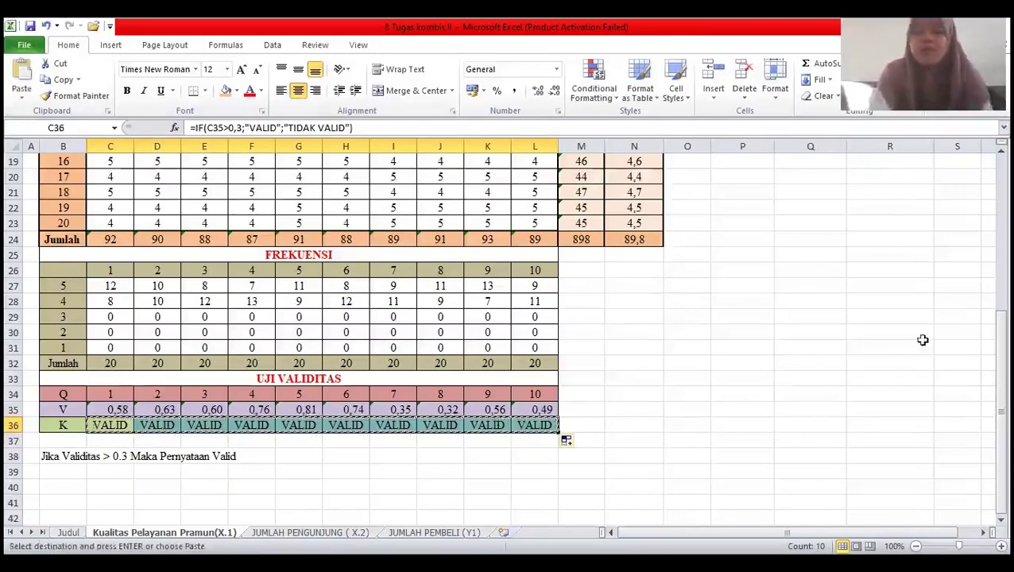
- Paste the copied classifications as transposed values into the Keterangan column of TABEL VALIDITAS, starting at R4
drag(1001, 402, 999, 253)
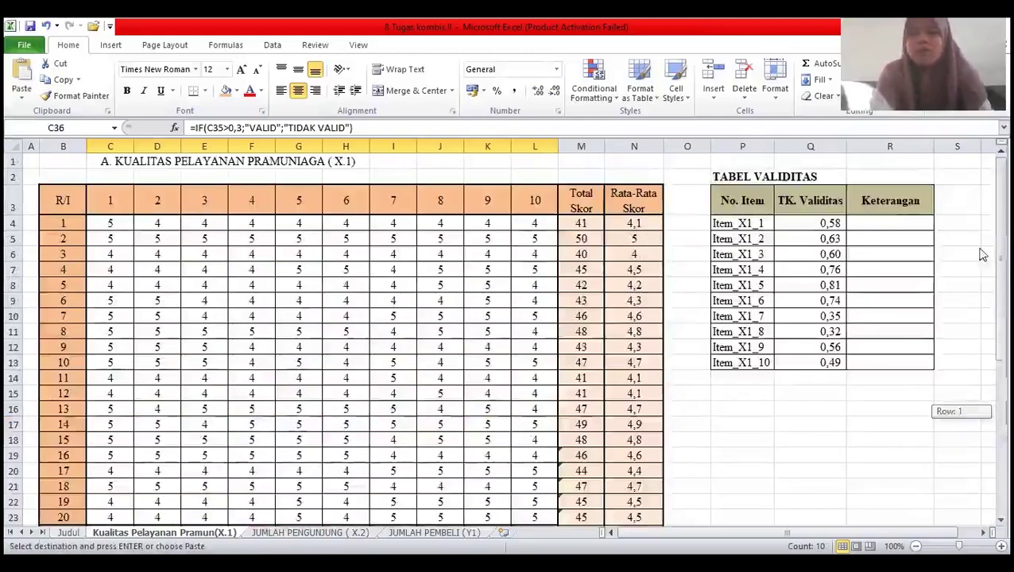
click(907, 226)
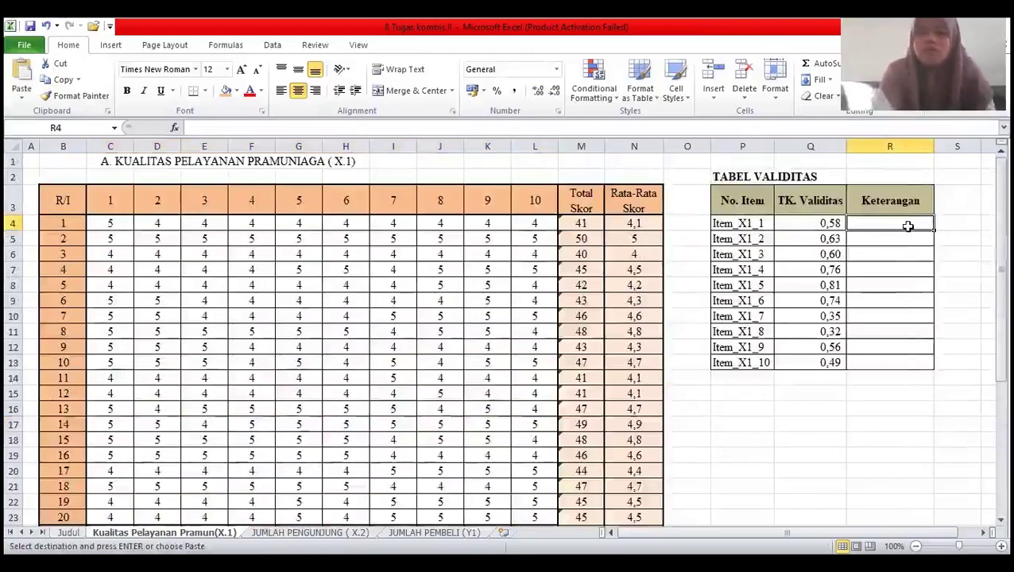
right_click(906, 228)
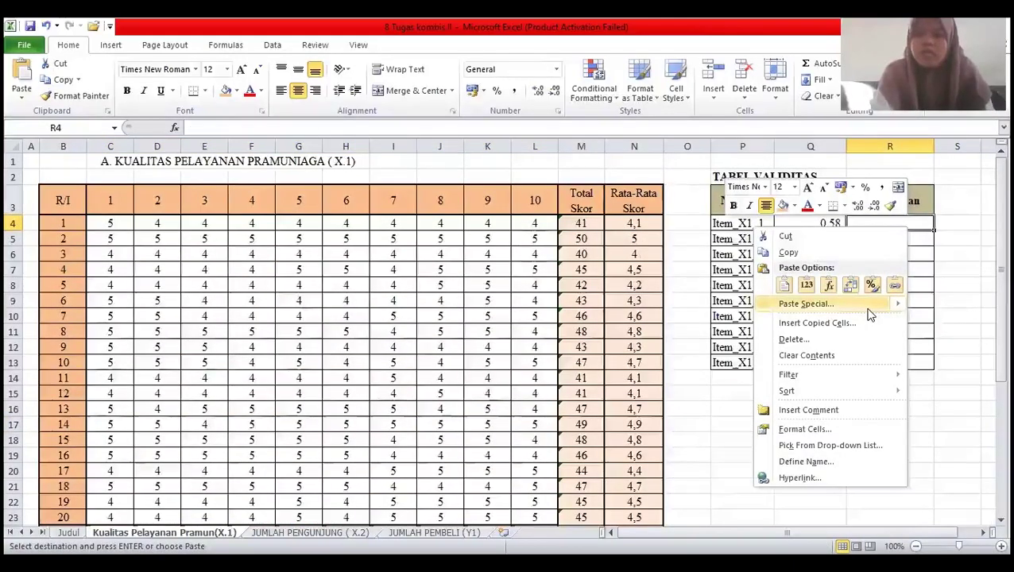
click(805, 303)
click(767, 253)
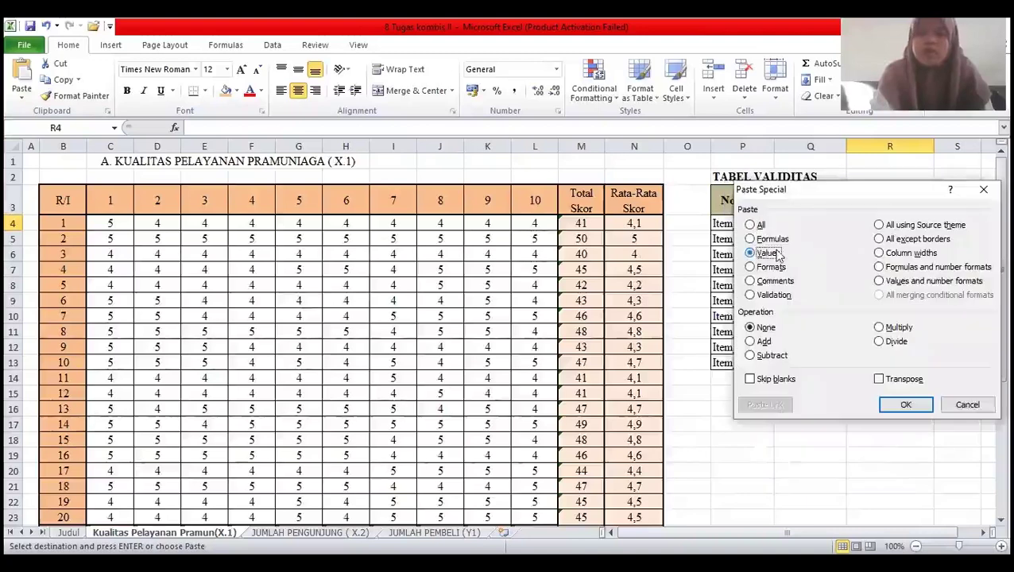
click(888, 382)
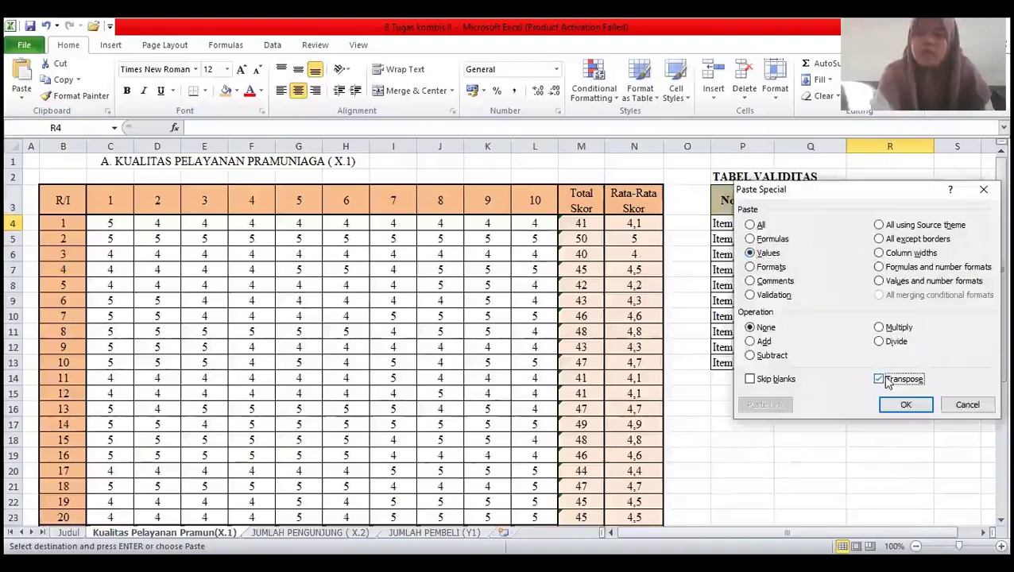
click(906, 406)
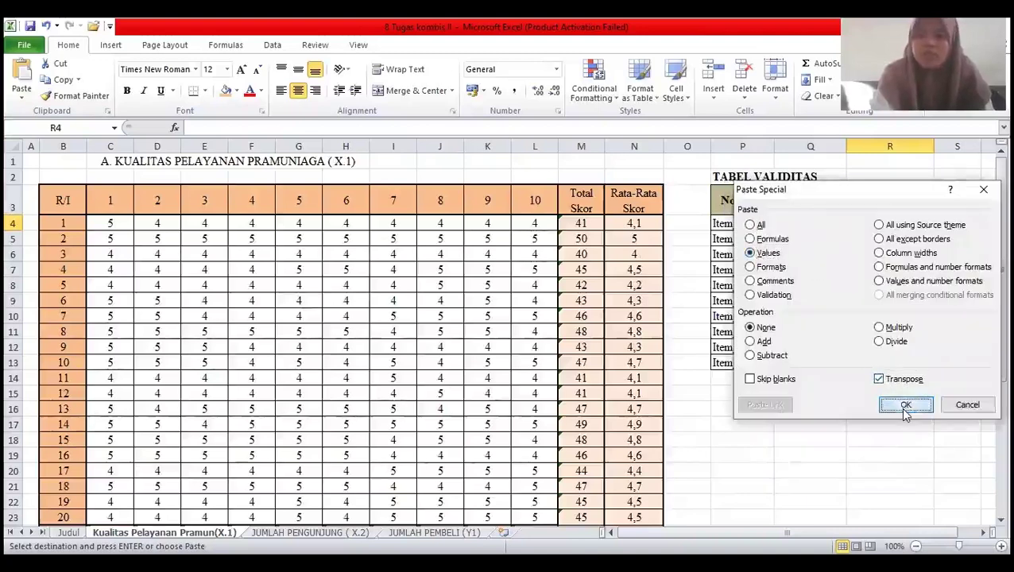
click(760, 347)
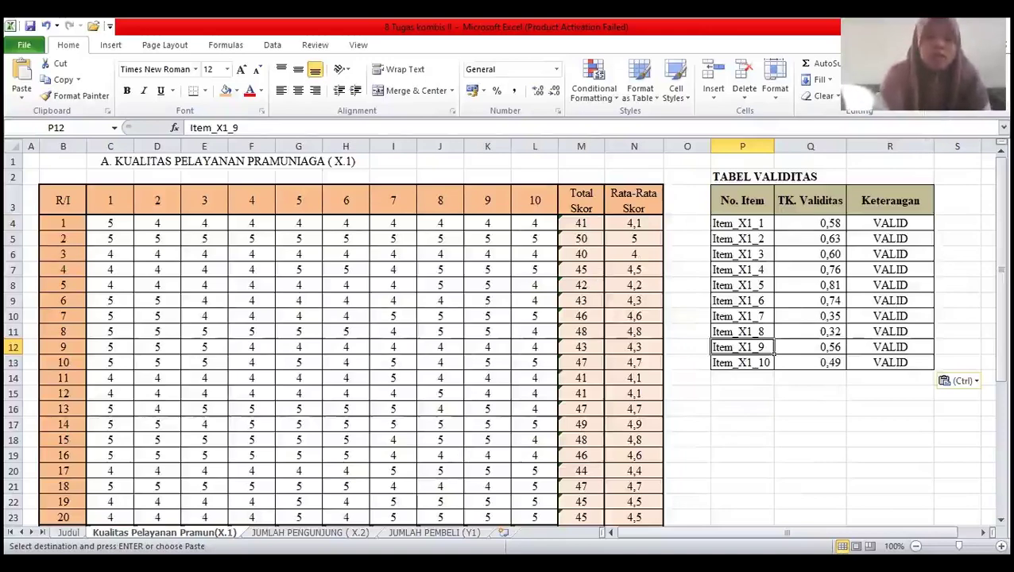
- Switch to the JUMLAH PENGUNJUNG (X.2) sheet and look over its TABEL VALIDITAS and item headings back to item 1
key(ctrl+Page_Down)
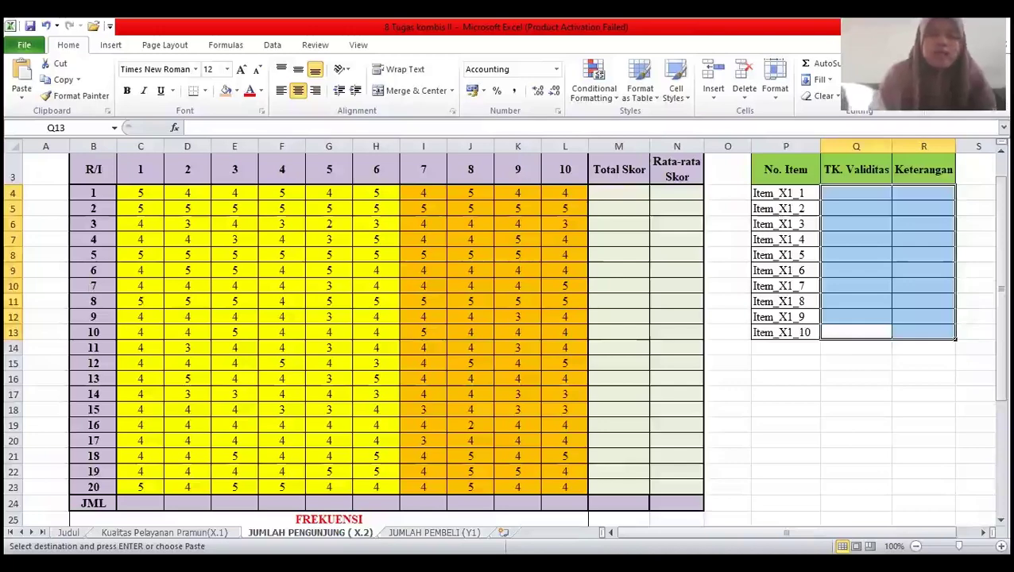
key(Up)
key(Up)
key(Up)
key(Up)
key(Up)
key(Up)
key(Up)
key(Up)
key(Up)
key(Up)
key(Up)
key(Up)
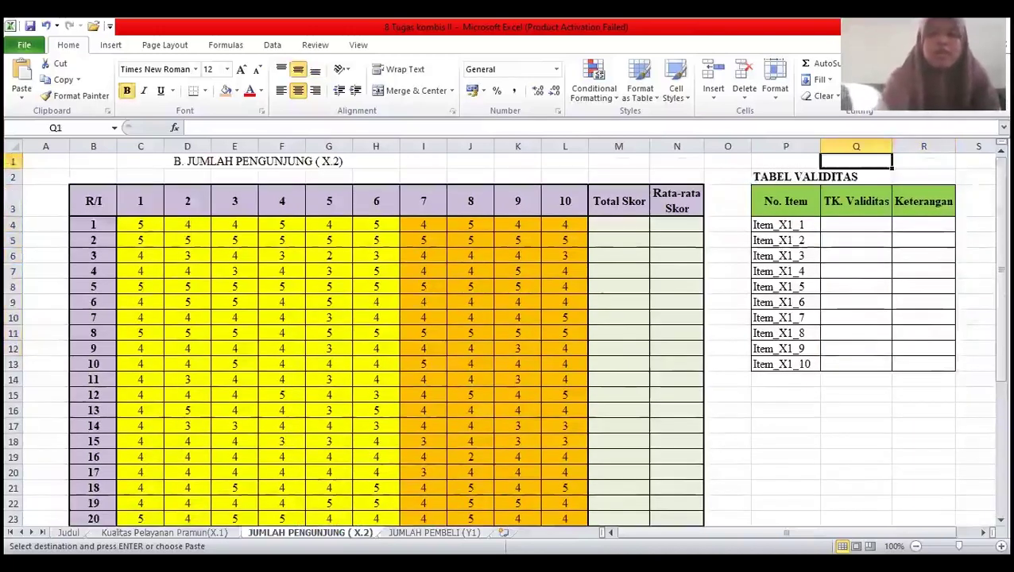
key(Left)
key(Left)
key(Left)
key(Left)
key(Left)
key(Left)
key(Left)
key(Left)
key(Down)
key(Down)
key(Left)
key(Left)
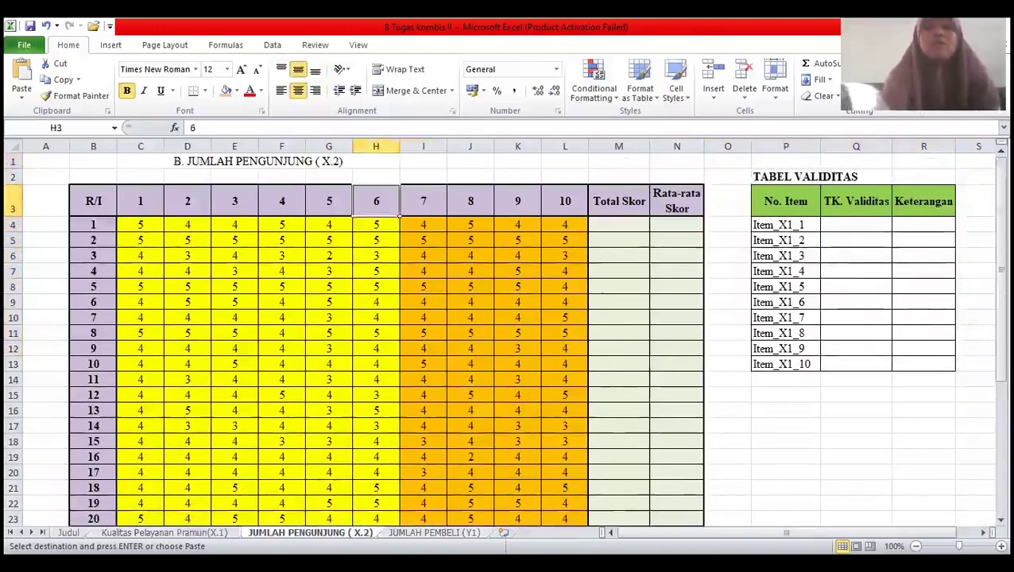
key(Left)
key(Left)
key(Left)
key(Left)
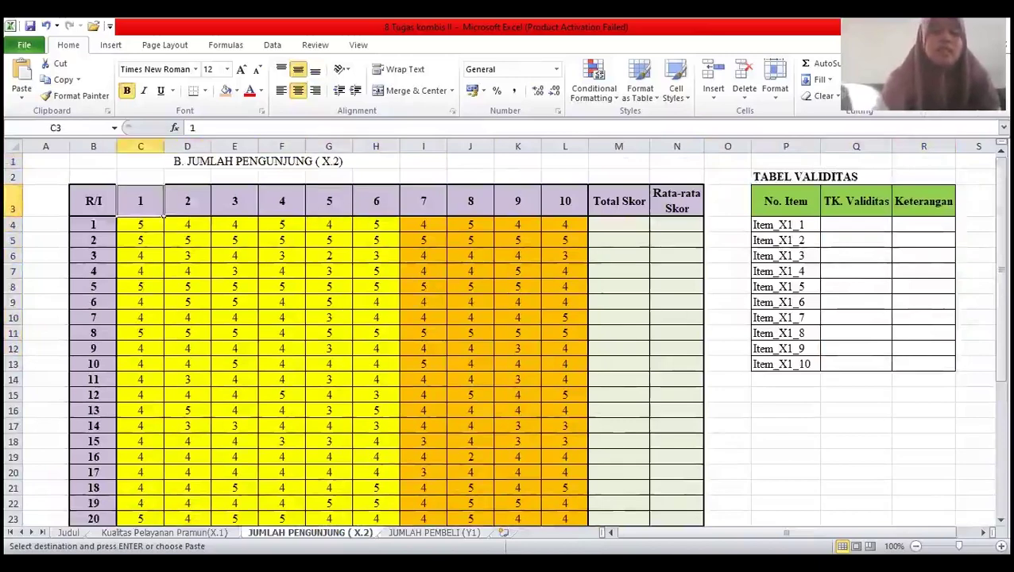
- Look through the X.2 respondents' scores in the item 2 column, from the first rows down toward the JML row and back
key(Right)
key(Down)
key(Left)
key(Right)
key(Down)
key(Down)
key(Down)
key(Down)
key(Down)
key(Down)
key(Down)
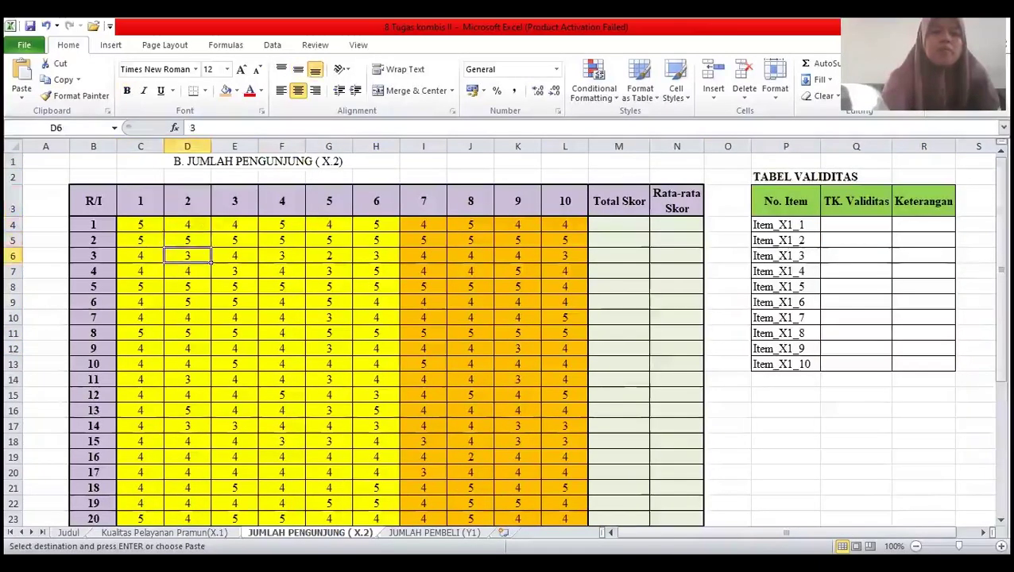
key(Down)
key(Down)
key(Down)
key(Down)
key(Down)
key(Down)
key(Down)
key(Down)
key(Down)
key(Down)
key(Down)
key(Down)
key(Down)
key(Up)
key(Up)
key(Up)
key(Up)
key(Up)
key(Up)
key(Up)
key(Up)
key(Up)
key(Up)
key(Up)
key(Up)
key(Up)
key(Up)
key(Up)
key(Up)
key(Up)
key(Up)
key(Up)
key(Up)
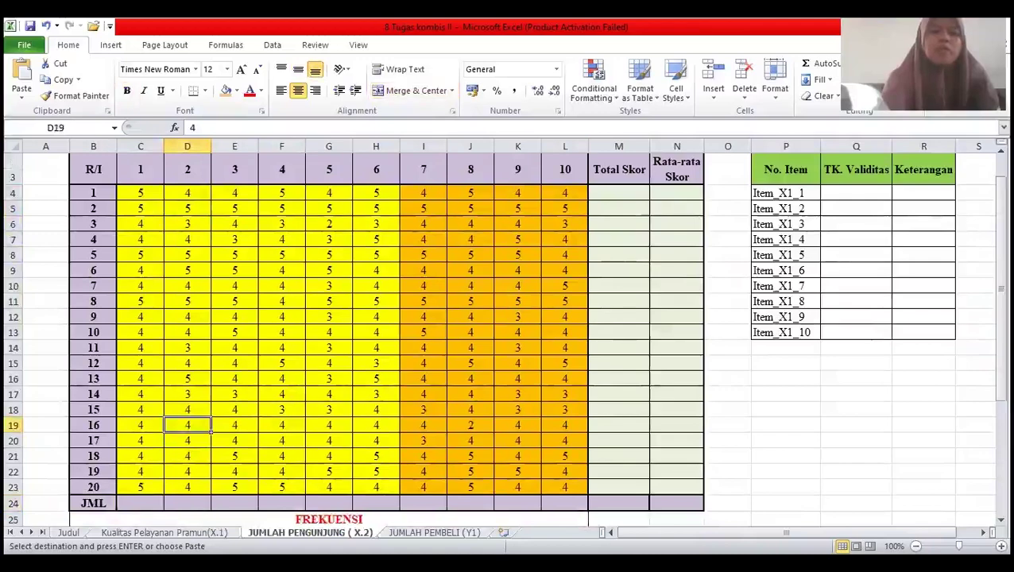
key(Up)
key(Up)
key(Down)
key(Down)
key(Down)
key(Down)
key(Down)
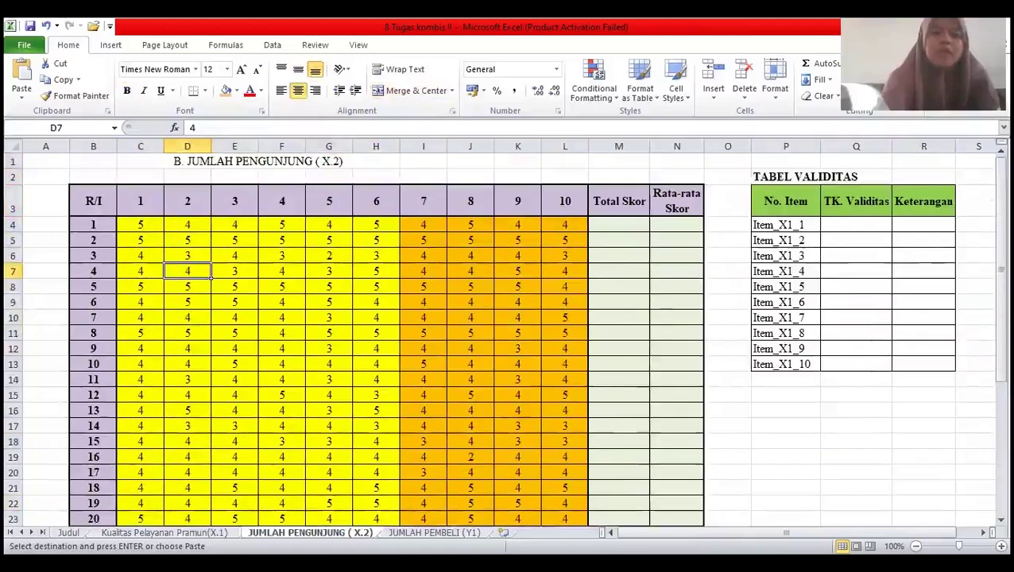
- Total respondent 1's scores C4:L4 in M4 with AutoSum and fill the formula down the Total Skor column to M23
key(Up)
key(Up)
key(Up)
key(Up)
key(Left)
key(Down)
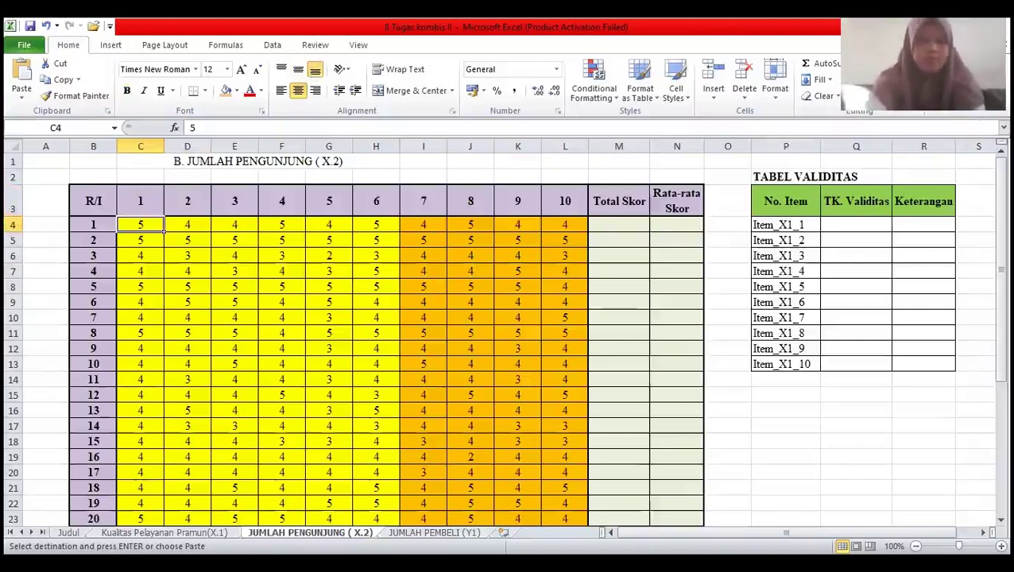
drag(163, 228, 588, 229)
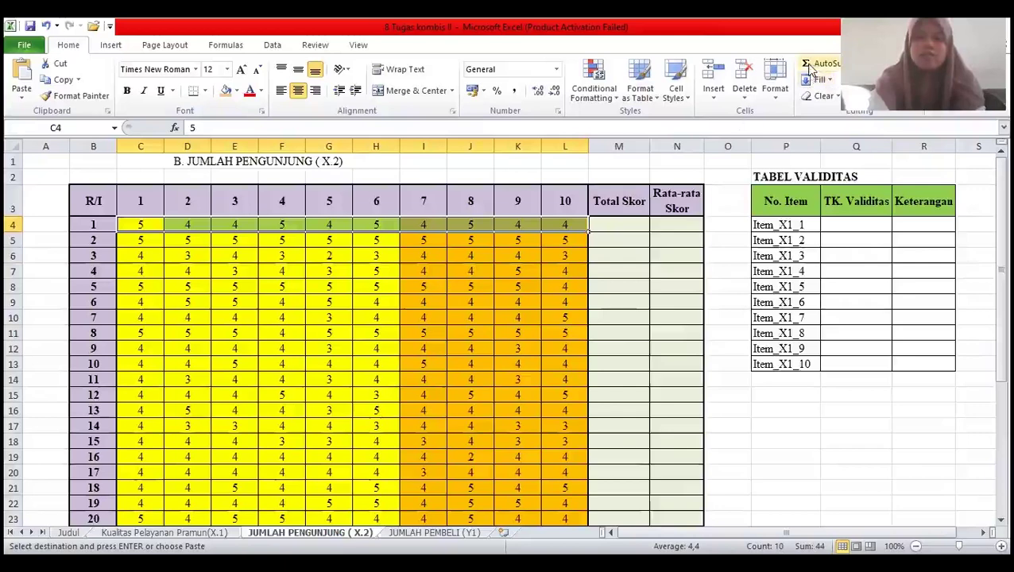
click(809, 68)
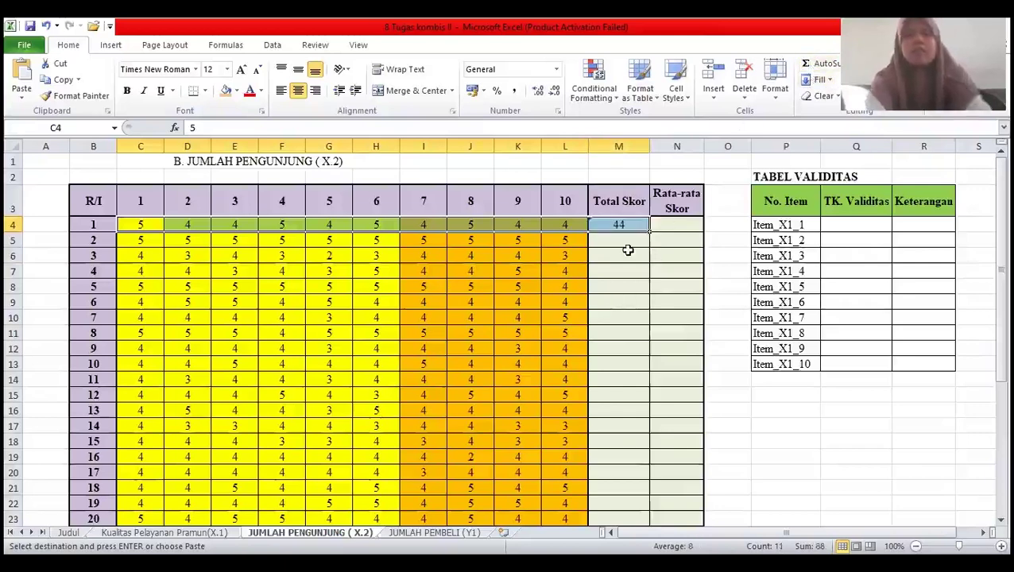
click(626, 227)
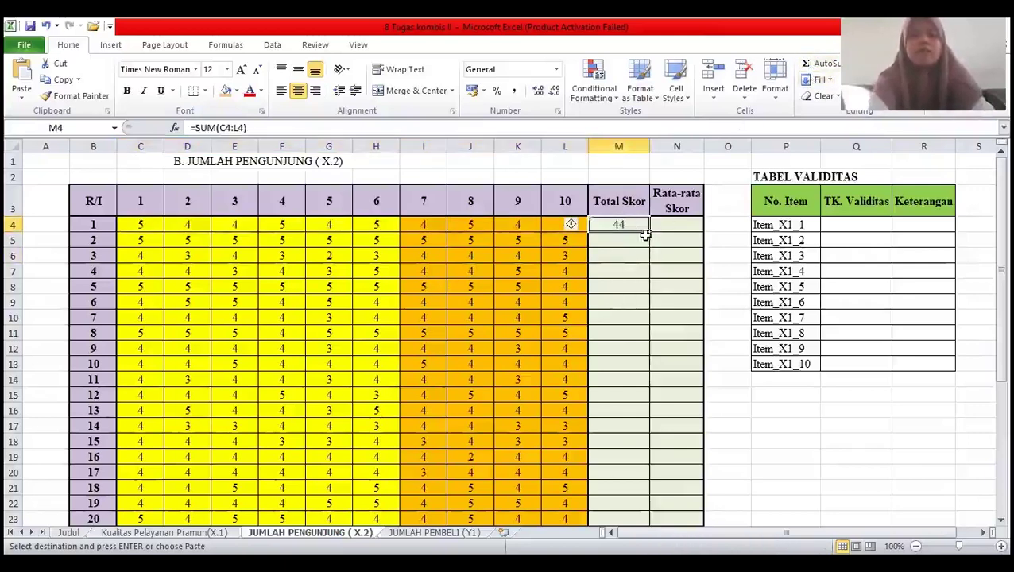
drag(650, 231, 644, 458)
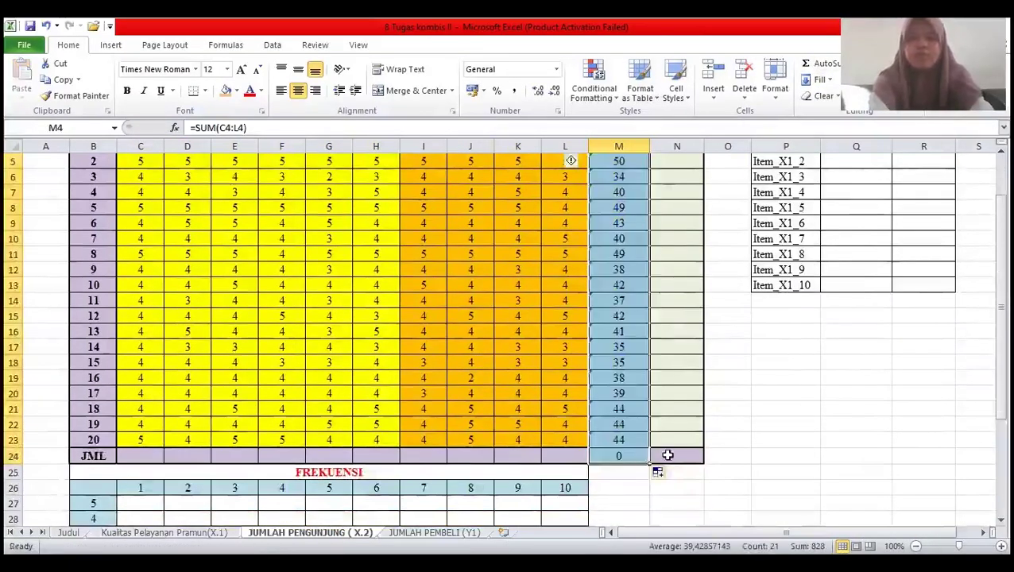
drag(650, 465, 647, 453)
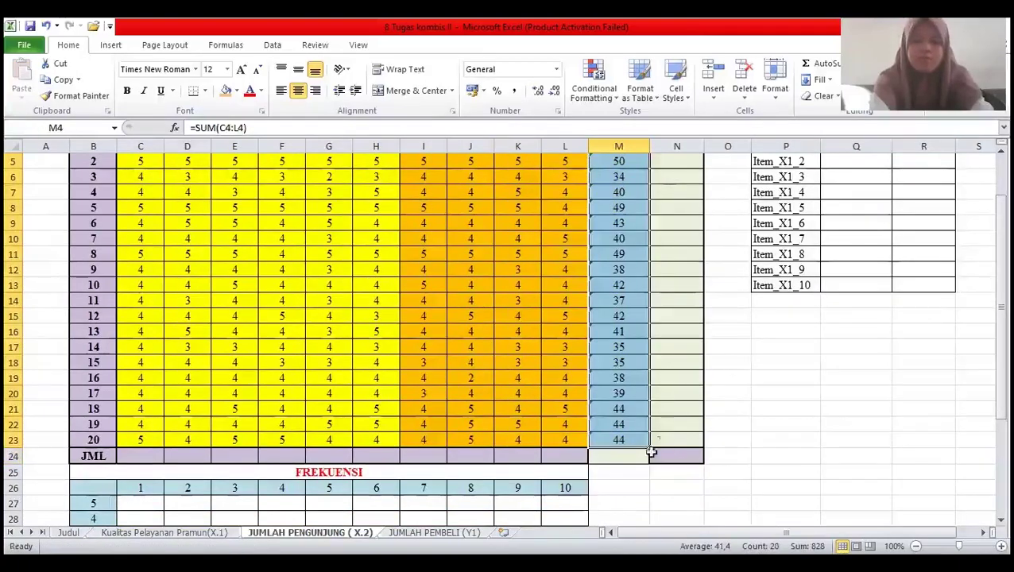
- Look over the Rata-rata Skor column from the last respondent up to the first, and down beside the FREKUENSI table
click(665, 441)
key(Up)
key(Up)
key(Up)
key(Up)
key(Up)
key(Up)
key(Up)
key(Up)
key(Up)
key(Up)
key(Up)
key(Up)
key(Up)
key(Up)
key(Up)
key(Up)
key(Up)
key(Up)
key(Up)
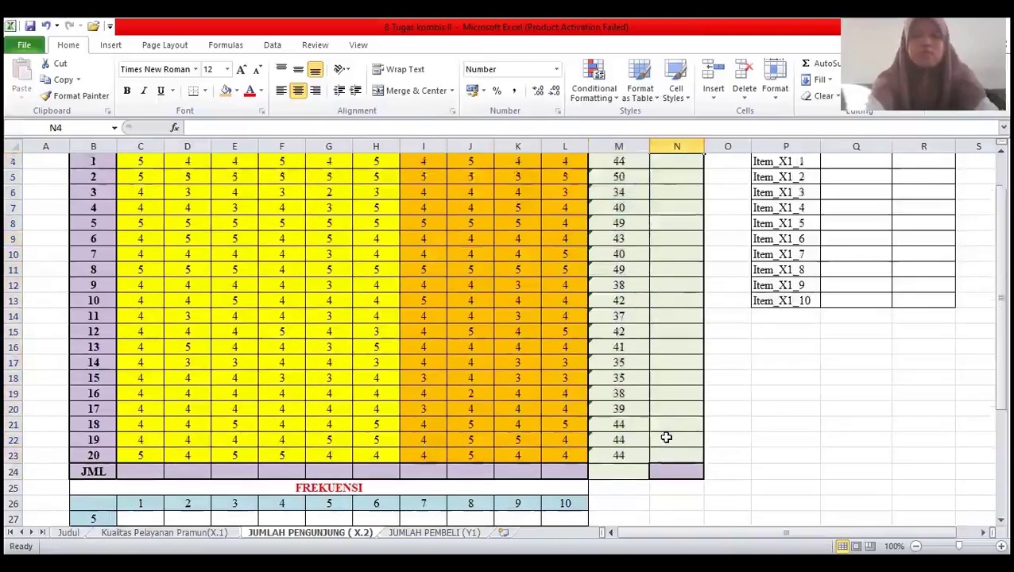
key(Up)
key(Down)
key(Down)
key(Down)
key(Down)
key(Down)
key(Down)
key(Down)
key(Down)
key(Down)
key(Down)
key(Down)
key(Down)
key(Down)
key(Down)
key(Down)
key(Down)
key(Down)
key(Down)
key(Down)
key(Down)
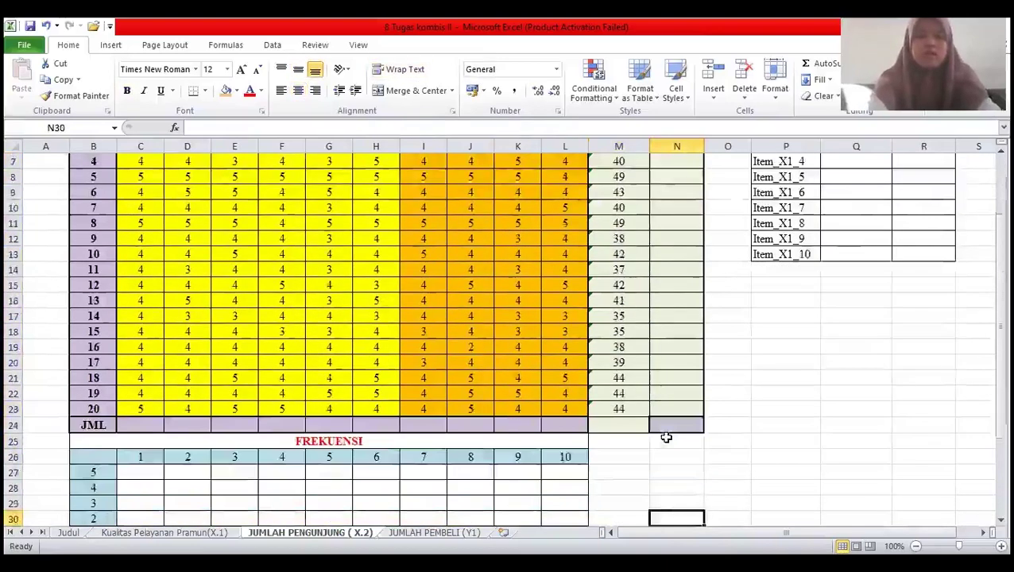
key(Up)
key(Up)
key(Up)
key(Up)
key(Up)
key(Up)
- Sum the scores of items 1 to 10 in C4:L23 with AutoSum into the JML row
key(Left)
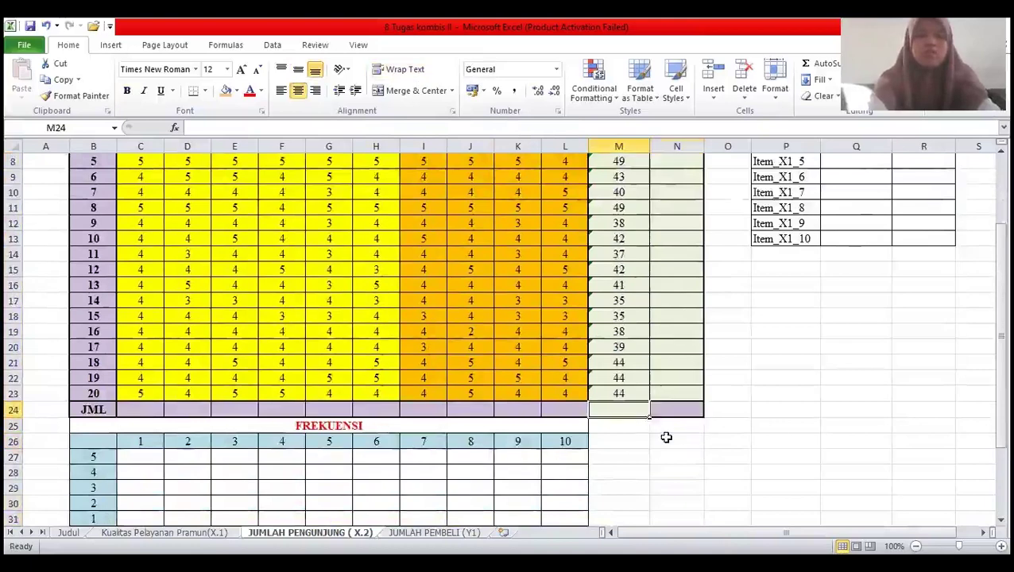
key(Left)
key(Left)
key(Left)
key(Left)
key(Left)
key(Left)
key(Left)
key(Left)
key(Left)
key(Left)
key(Left)
key(Right)
key(Up)
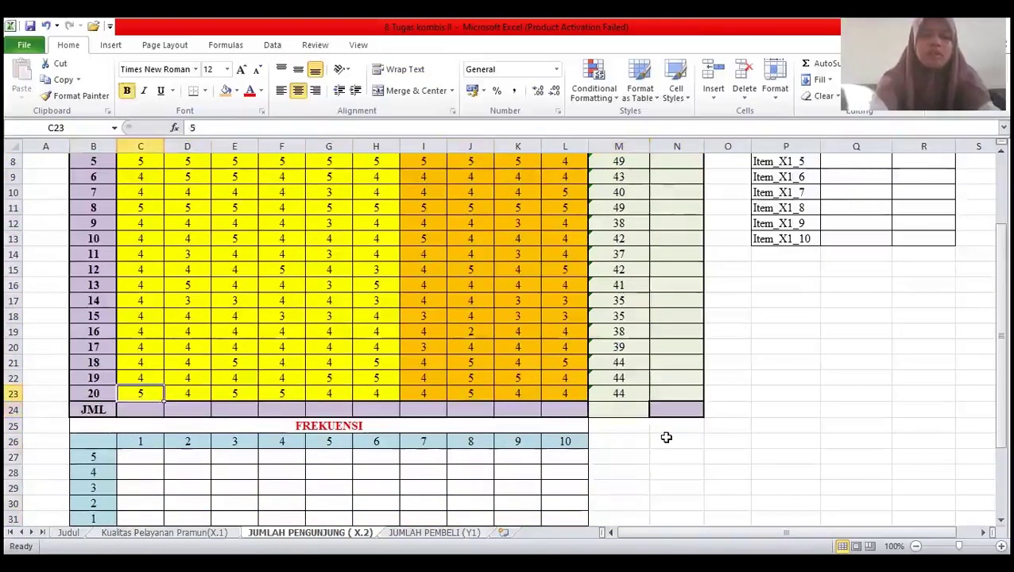
key(shift+Right)
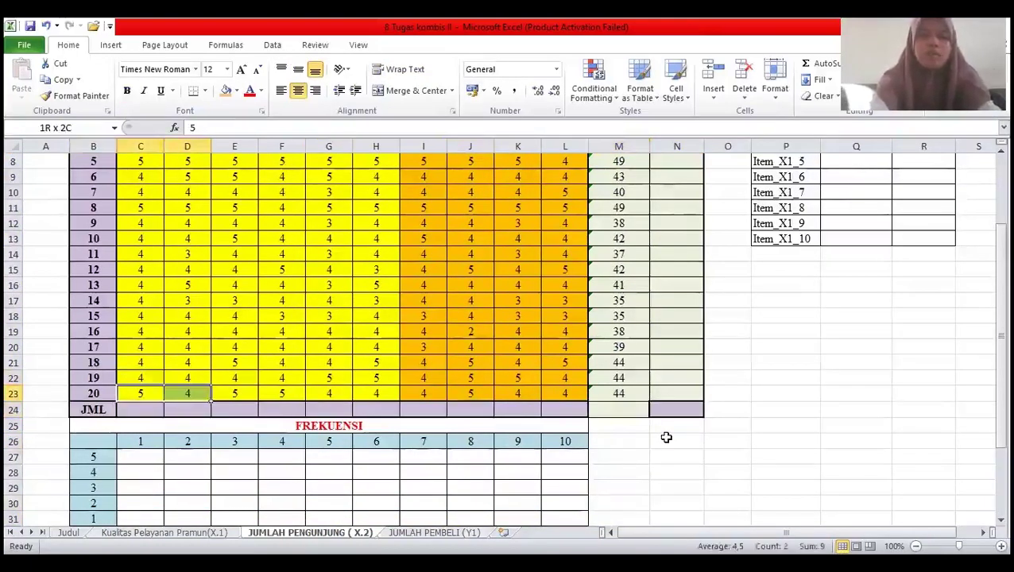
key(shift+Right)
key(shift+Right)
key(shift+Right)
key(shift+Right)
key(shift+Right)
key(shift+Right)
key(shift+Right)
key(shift+Right)
key(shift+Up)
key(shift+Up)
key(shift+Up)
key(shift+Up)
key(shift+Up)
key(shift+Up)
key(shift+Up)
key(shift+Up)
key(shift+Up)
key(shift+Up)
key(shift+Up)
key(shift+Up)
key(shift+Up)
key(shift+Up)
key(shift+Up)
key(shift+Up)
key(shift+Up)
key(shift+Up)
key(shift+Up)
key(shift+Up)
key(shift+Up)
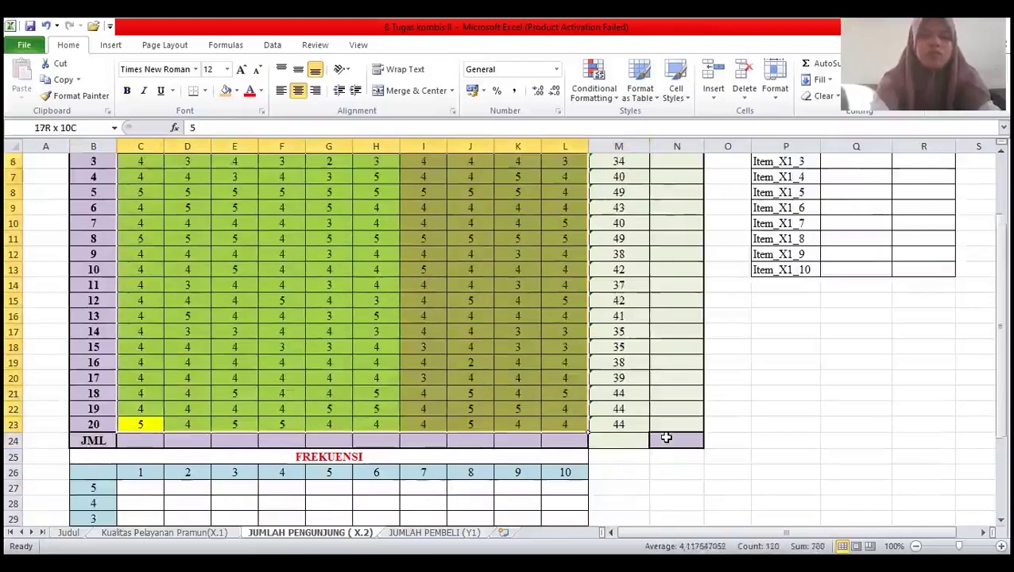
key(shift+Down)
key(shift+Down)
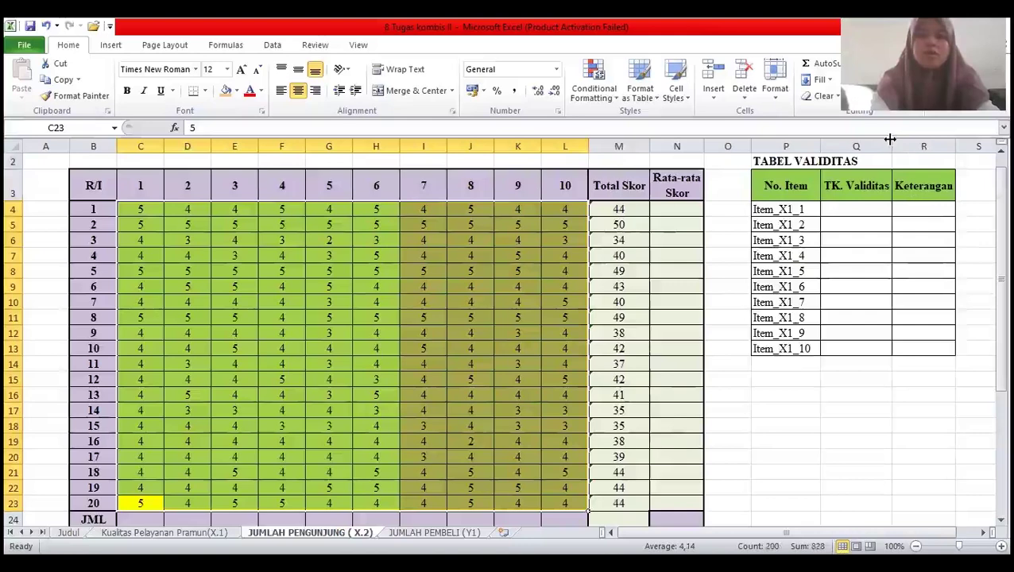
click(825, 63)
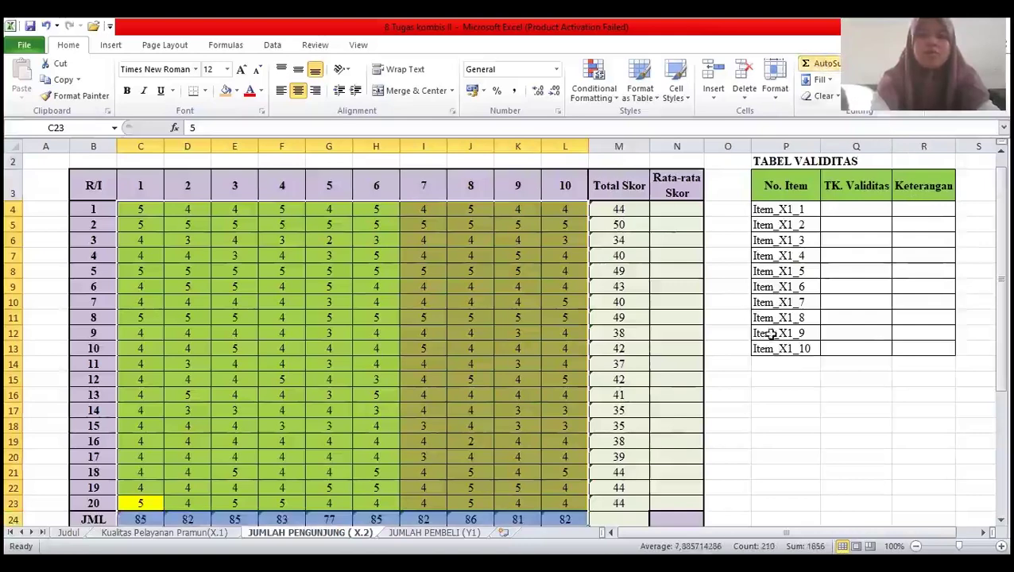
- Fill the Total Skor SUM formula from M23 down into the JML row at M24
click(619, 511)
click(621, 472)
mouse_move(621, 472)
mouse_down()
mouse_move(640, 412)
mouse_move(616, 455)
mouse_up()
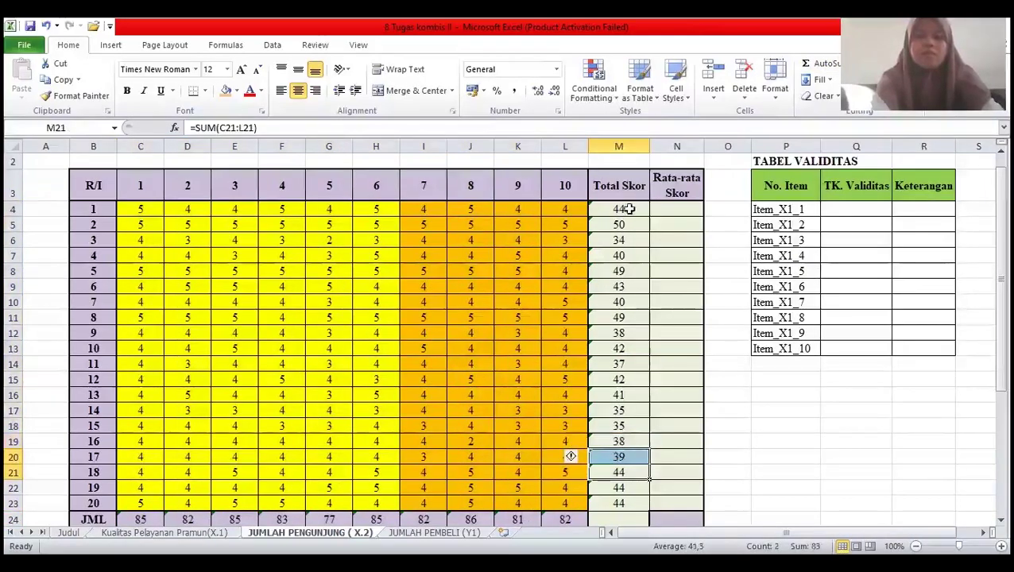
click(625, 504)
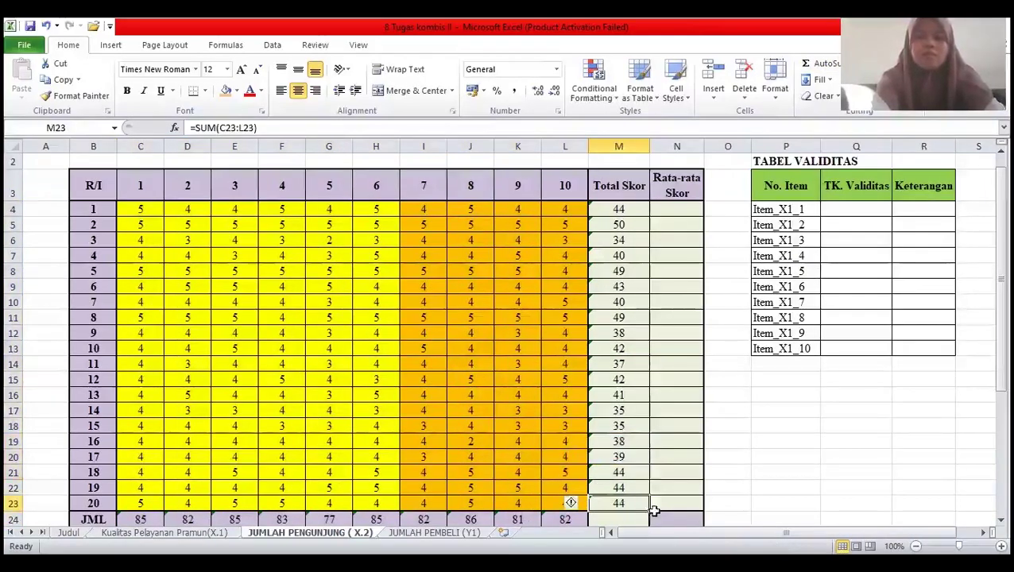
drag(649, 515, 652, 520)
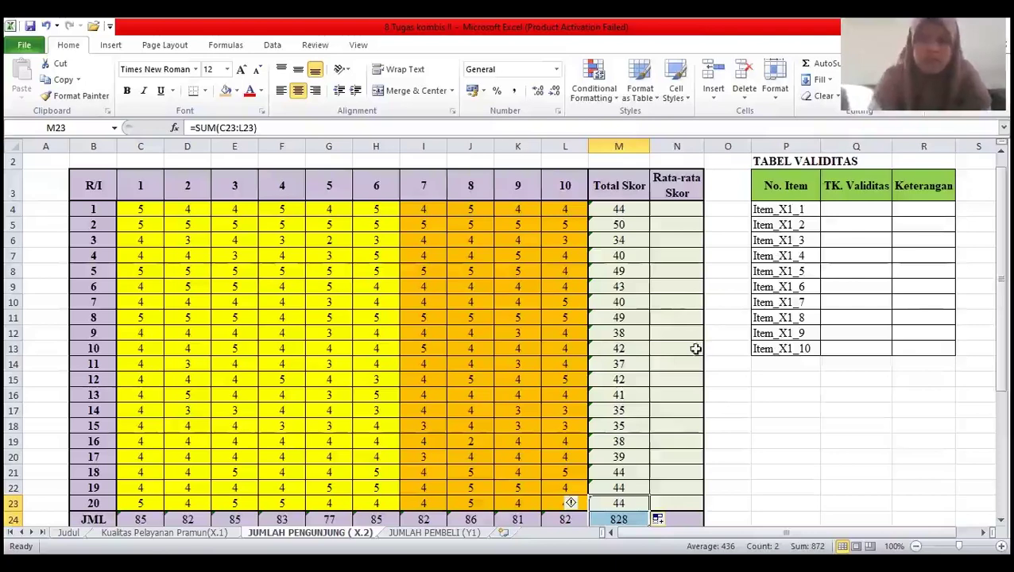
- Enter the average formula =M4/10 for respondent 1 in the Rata-rata Skor cell N4
click(686, 209)
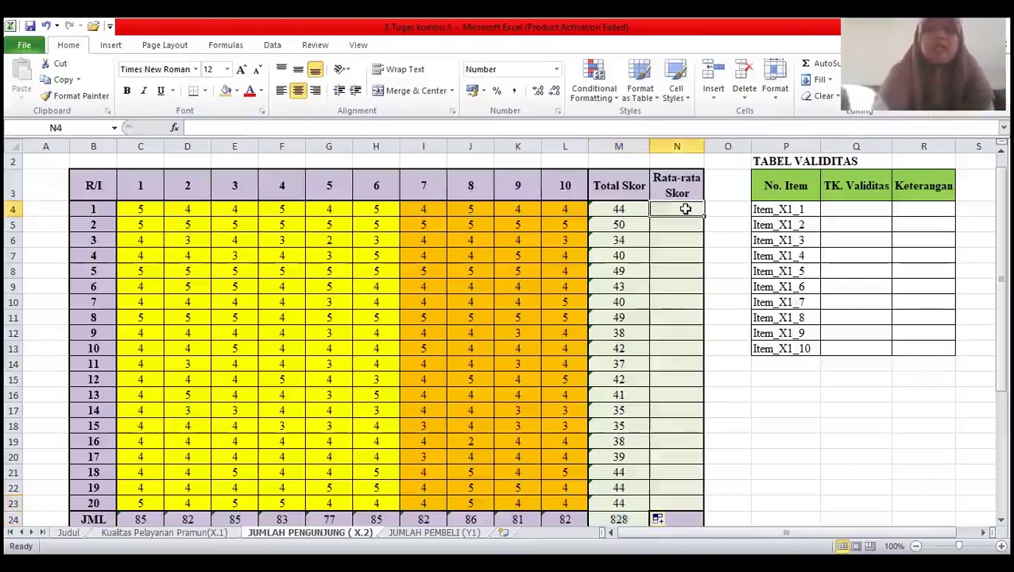
text(=)
click(619, 223)
text(/)
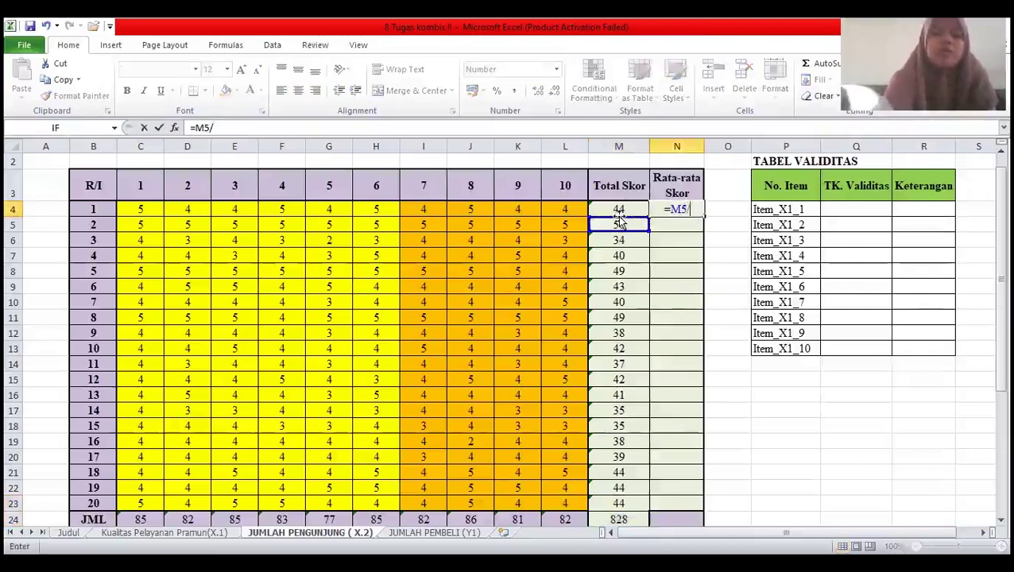
key(BackSpace)
key(BackSpace)
key(BackSpace)
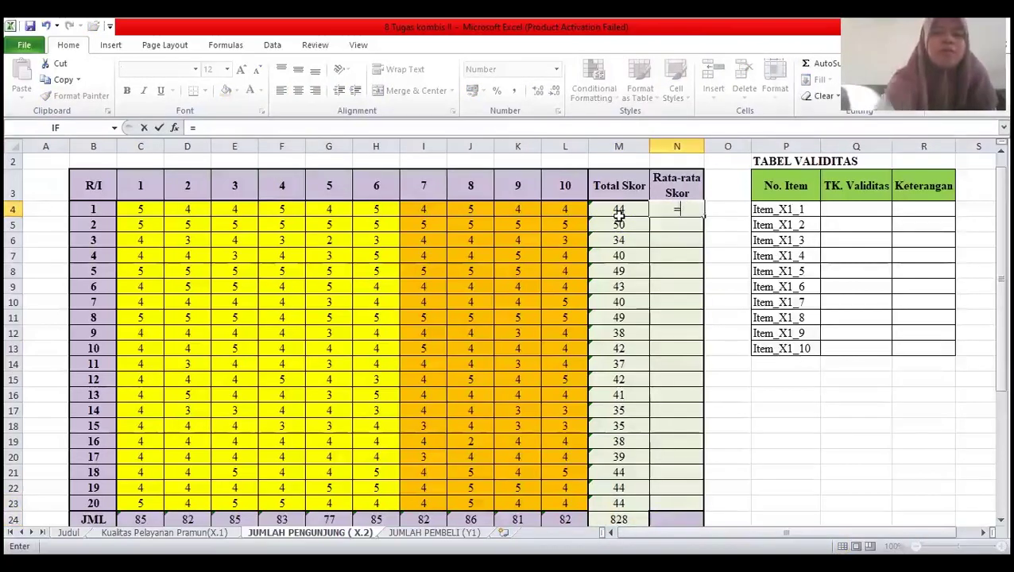
click(619, 210)
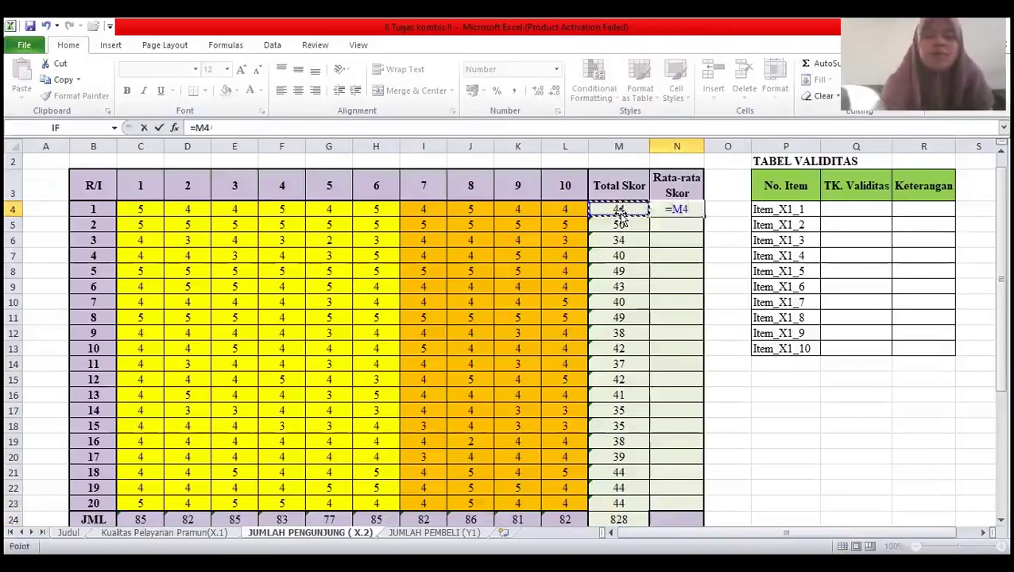
text(/10)
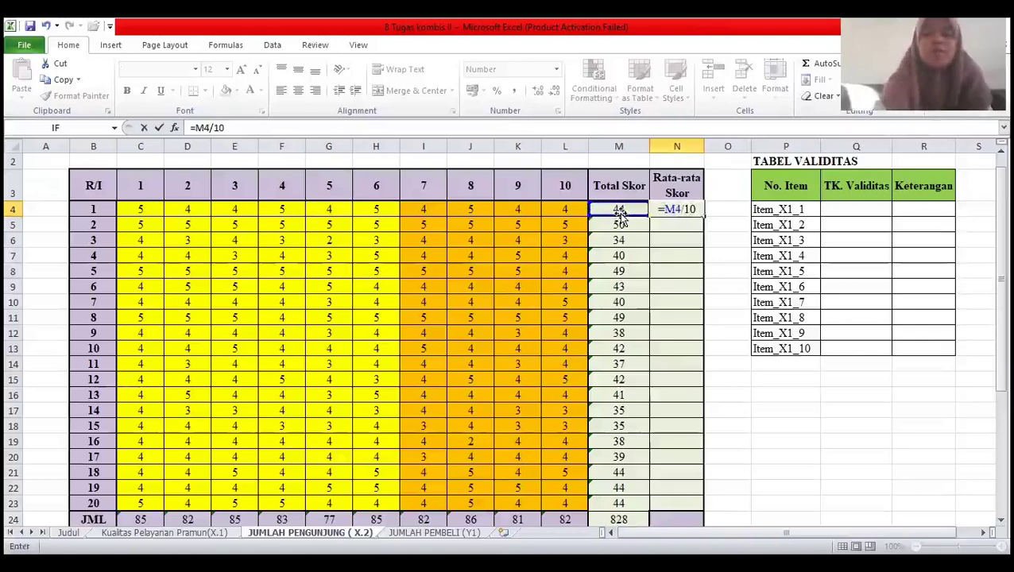
key(Return)
click(677, 206)
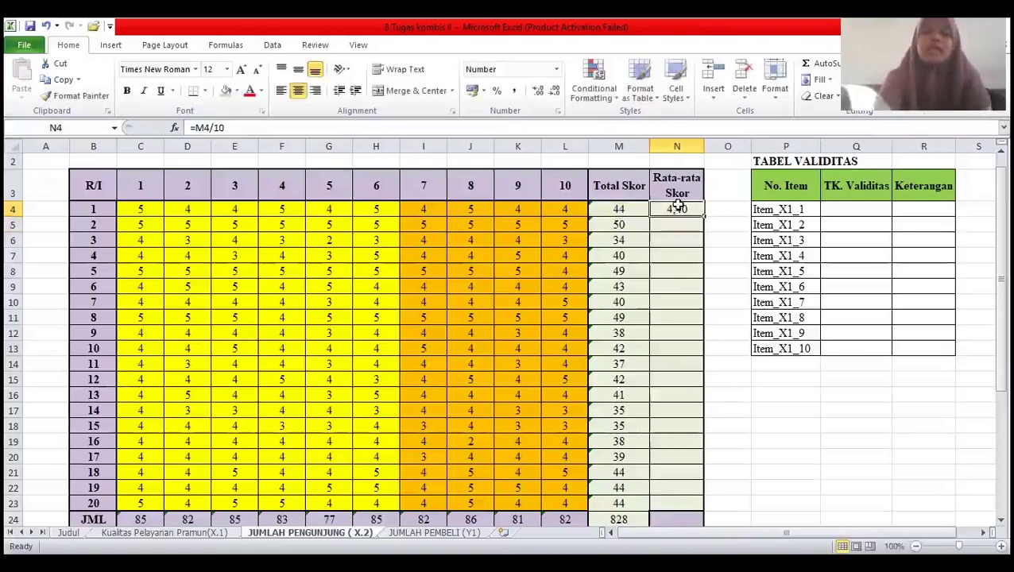
- Fill the average formula from N4 down the Rata-rata Skor column to the JML row at N24
double_click(703, 216)
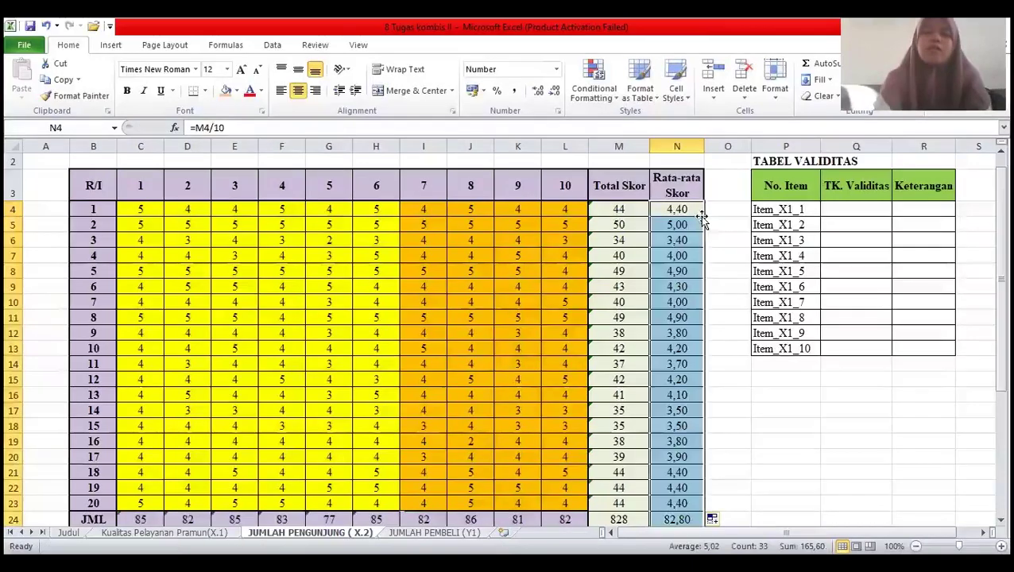
click(46, 26)
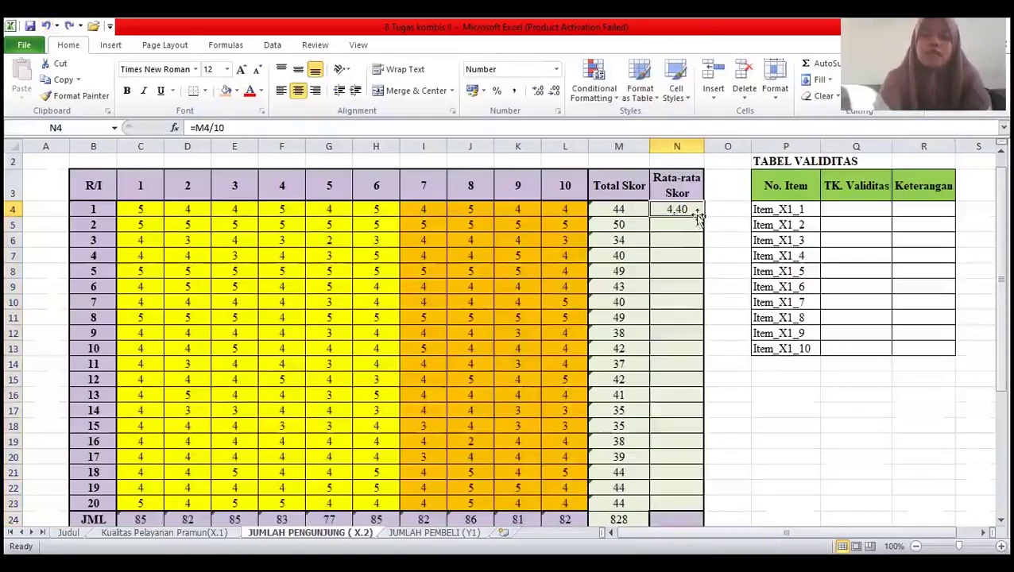
drag(703, 215, 680, 519)
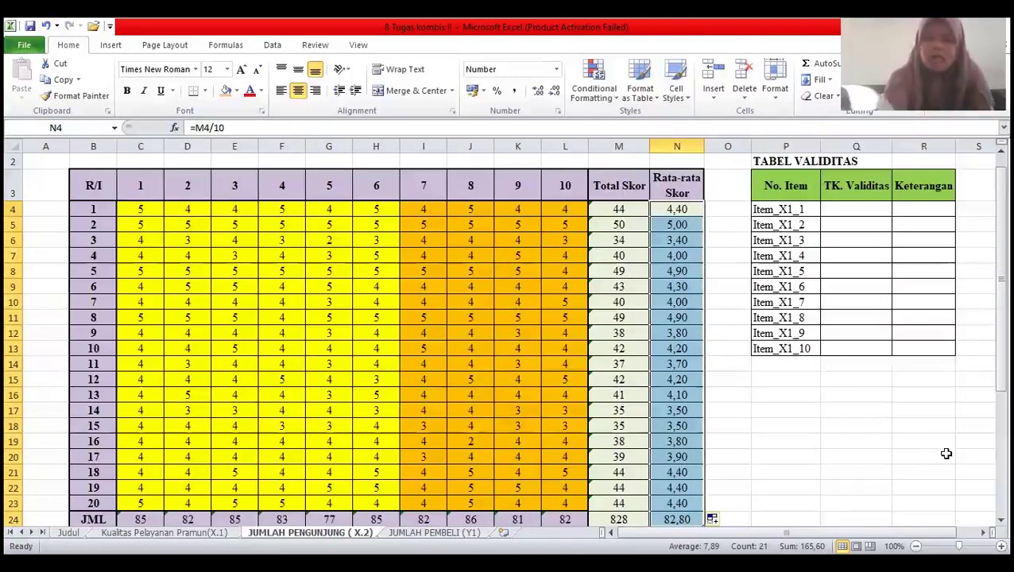
click(755, 338)
key(Down)
key(Down)
key(Down)
key(Down)
key(Down)
key(Down)
key(Down)
key(Down)
key(Down)
key(Down)
key(Down)
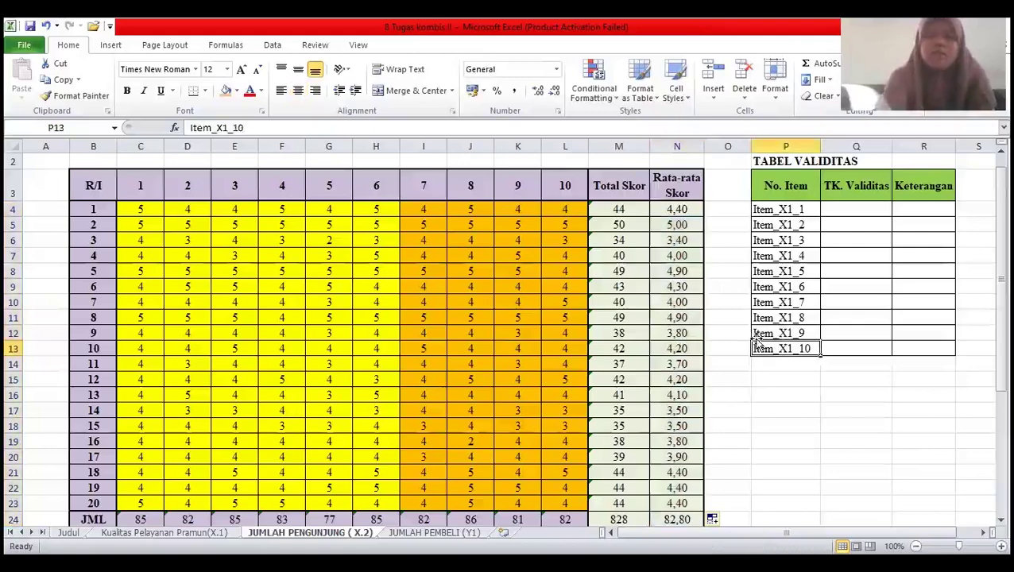
key(Left)
key(Down)
key(Left)
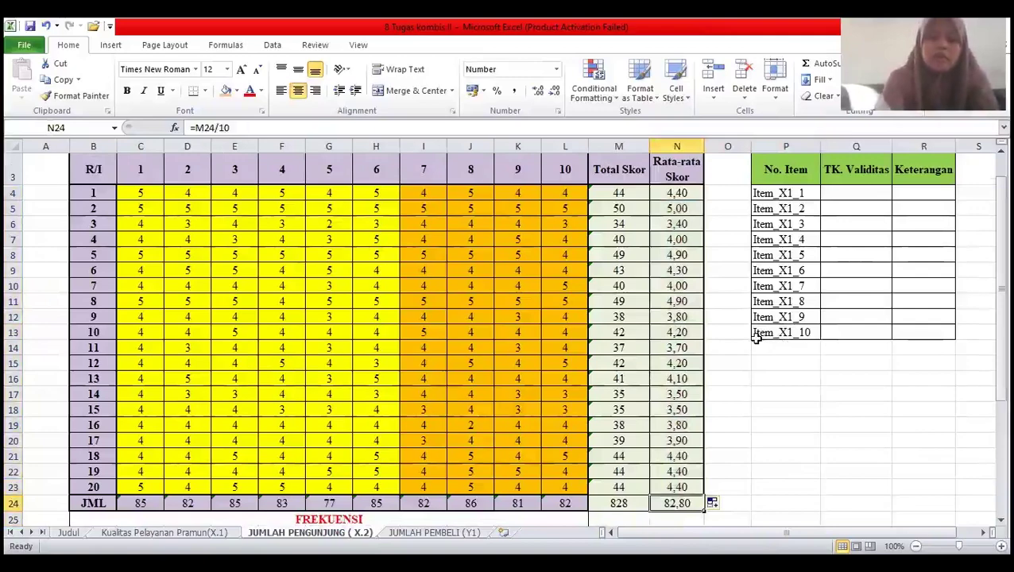
key(Left)
key(shift+Right)
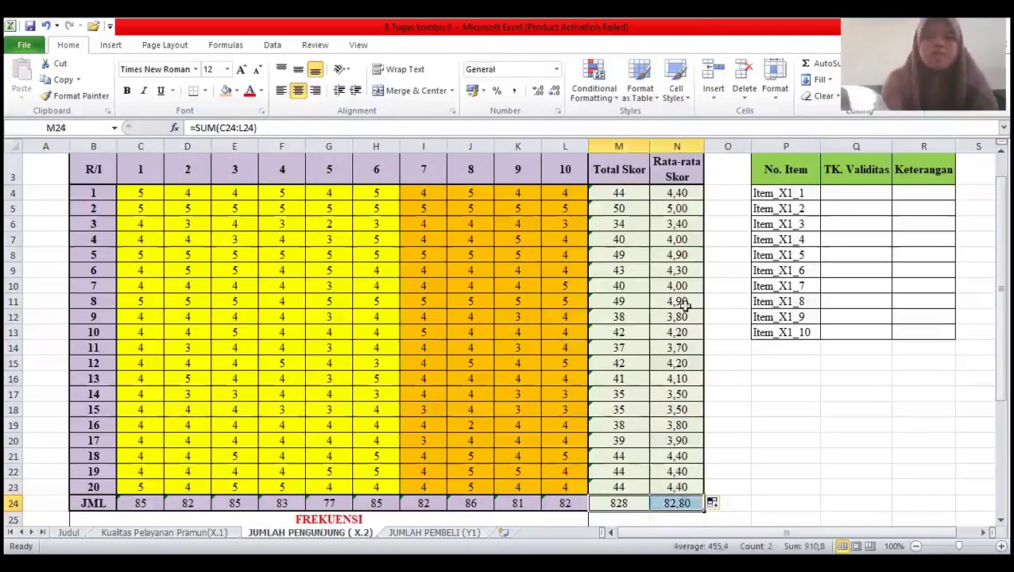
- Start a COUNTIF formula in C27 of the Frekuensi table with the item 1 scores $C$4:$C$23 as its range
click(713, 264)
key(Down)
key(Down)
key(Down)
key(Down)
key(Down)
key(Down)
key(Down)
key(Down)
key(Down)
key(Down)
key(Down)
key(Down)
key(Down)
key(Down)
key(Down)
key(Down)
key(Down)
key(Down)
key(Down)
key(Down)
key(Left)
key(Left)
key(Left)
key(Left)
key(Left)
key(Left)
key(Left)
key(Left)
key(Left)
key(Up)
key(Up)
key(Up)
key(Up)
key(Up)
key(Up)
key(Up)
key(Up)
key(Left)
key(Left)
key(Left)
key(Left)
key(Down)
key(Down)
key(Down)
key(Down)
key(Down)
key(Right)
key(Up)
text(=)
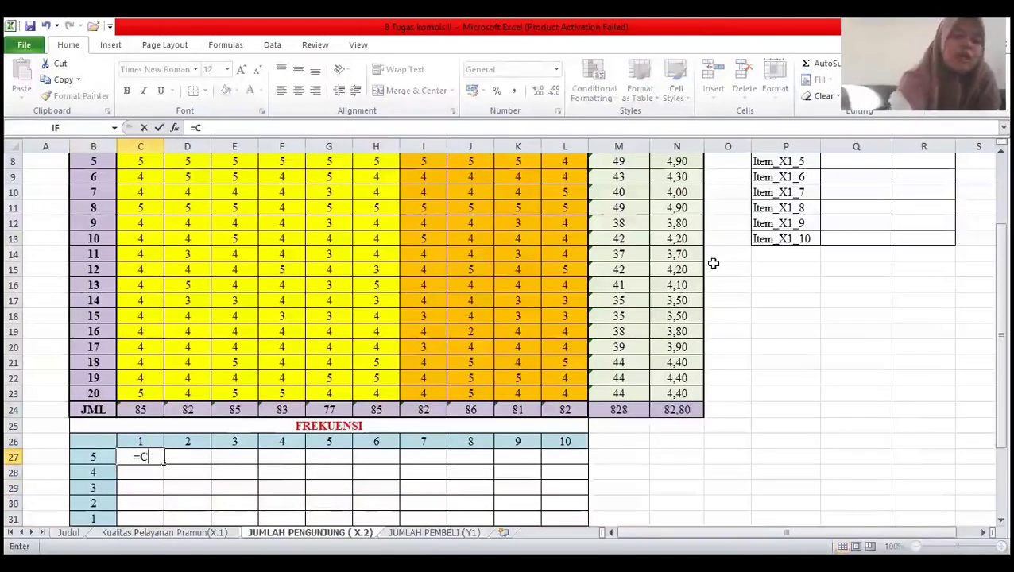
text(COUNTIF)
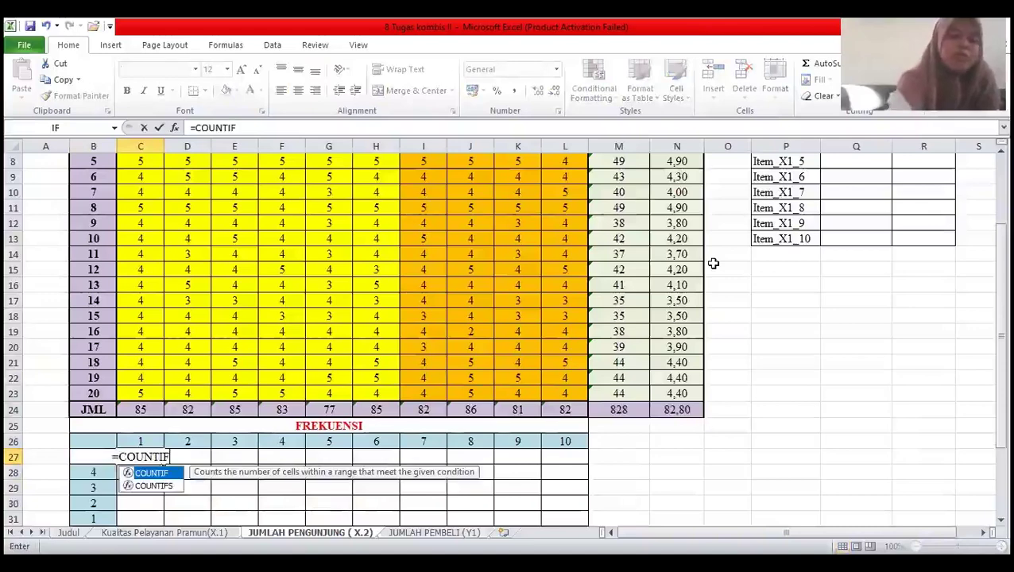
text(()
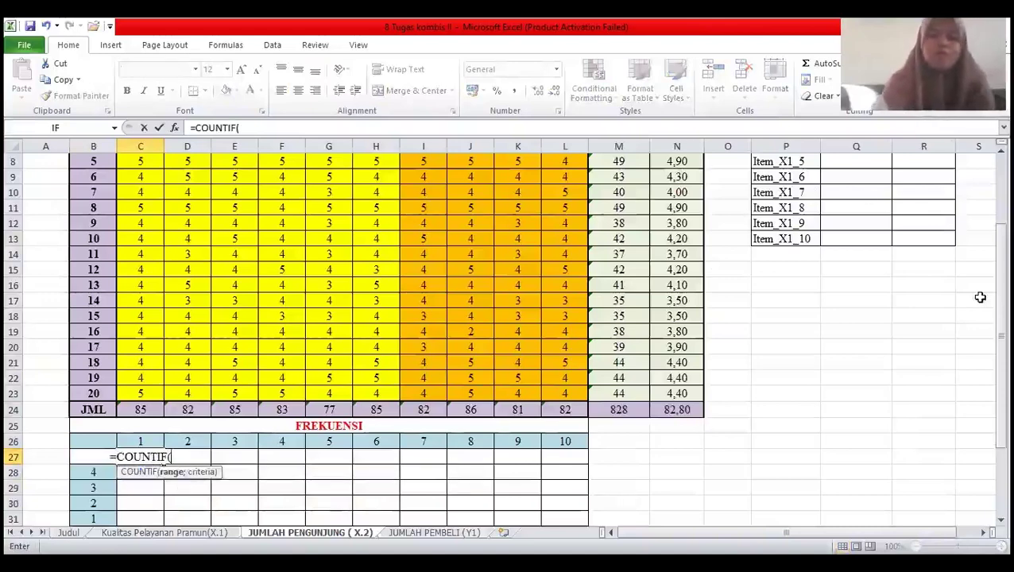
drag(1001, 322, 1000, 310)
scroll(372, 266, up, 2)
drag(144, 220, 151, 224)
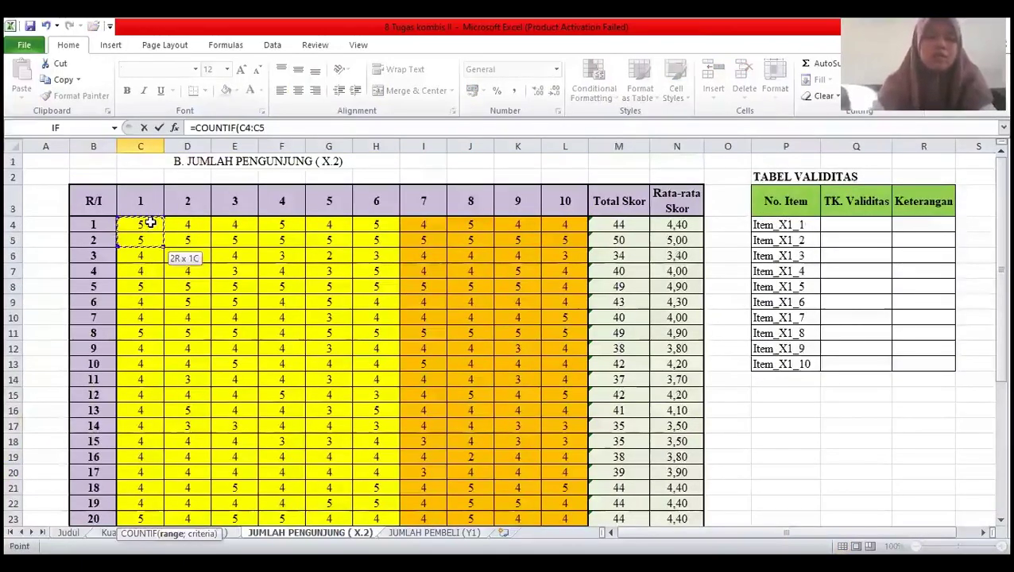
key(ctrl+shift+Down)
key(F4)
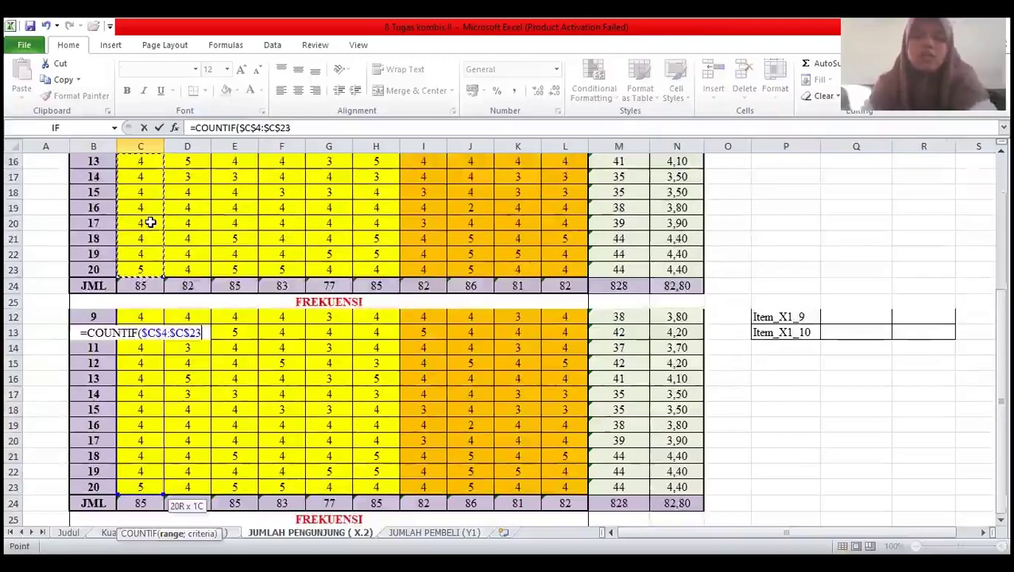
- Change the COUNTIF range to C$4:C$23 so only its rows are locked, and add the separator for the criteria
click(244, 128)
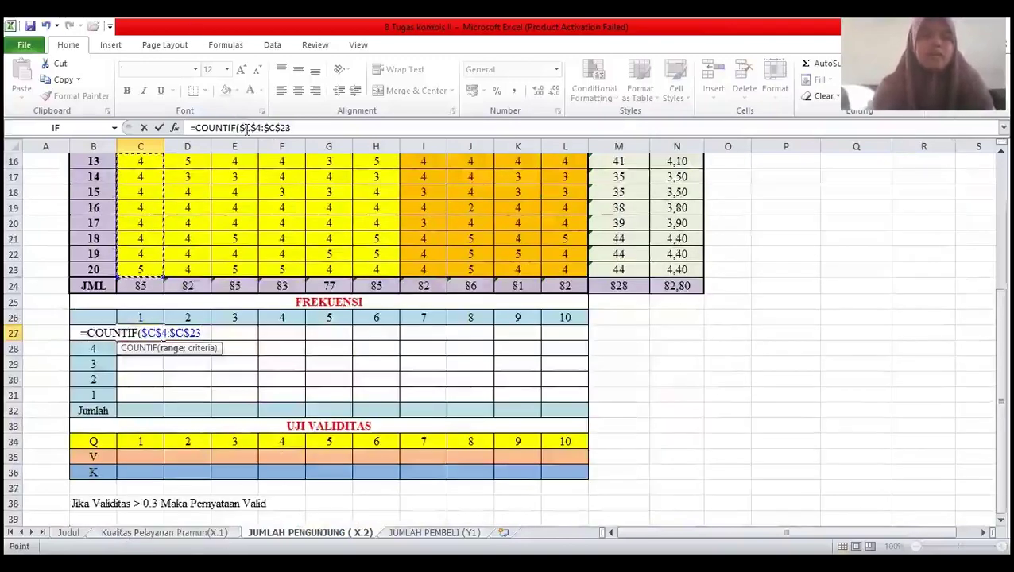
key(BackSpace)
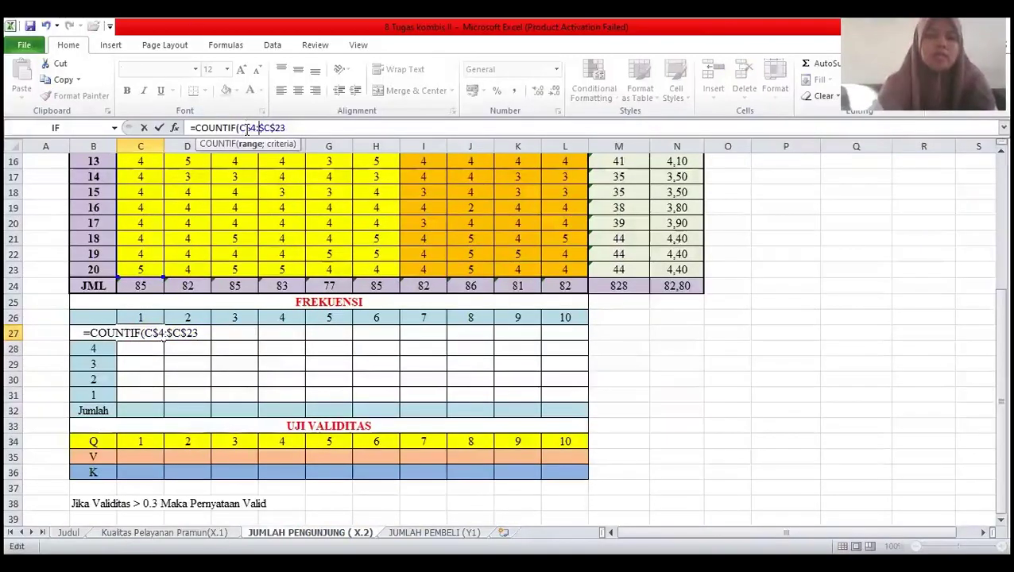
key(BackSpace)
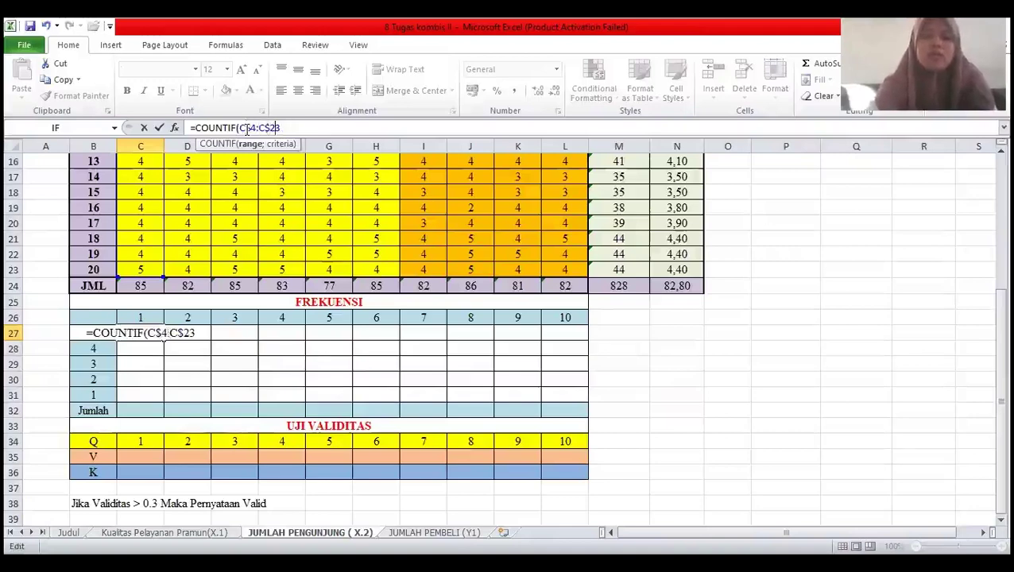
text(;)
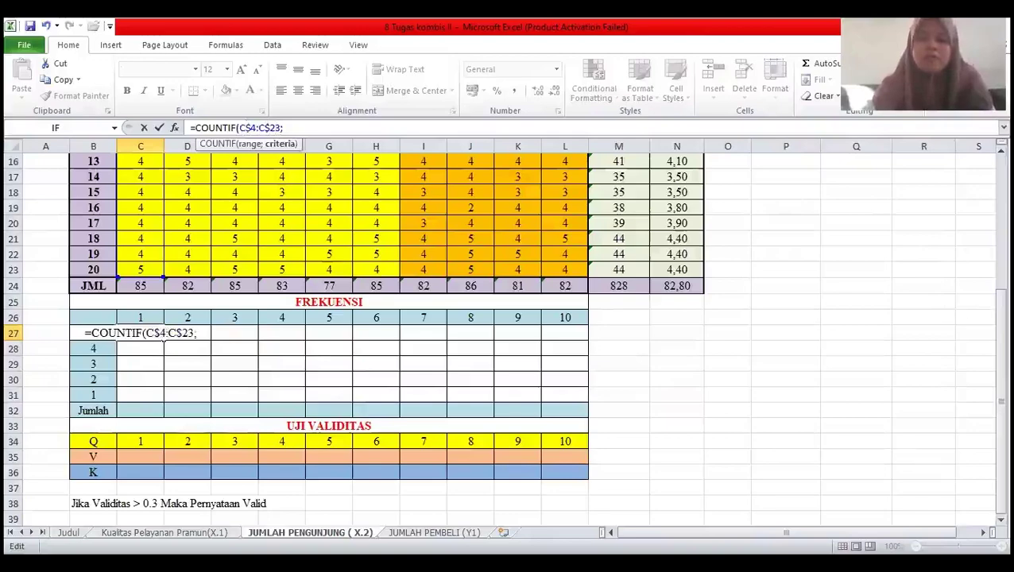
- Try to complete the COUNTIF formula in C27 with the Total Skor range $M$4:$M$23 as the criteria
drag(1001, 330, 966, 195)
click(626, 227)
key(shift+Down)
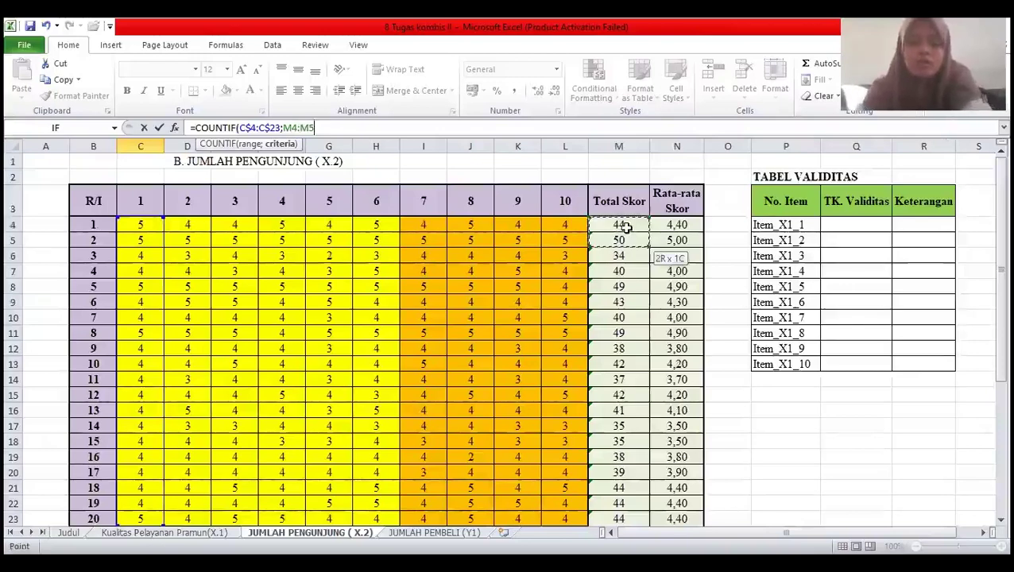
key(ctrl+shift+Down)
key(F4)
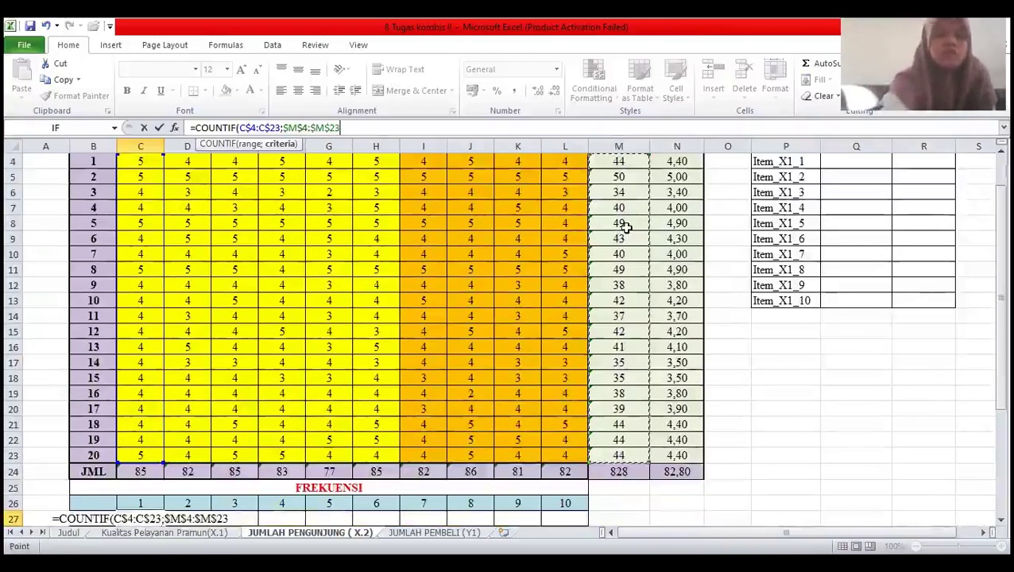
text())
key(Return)
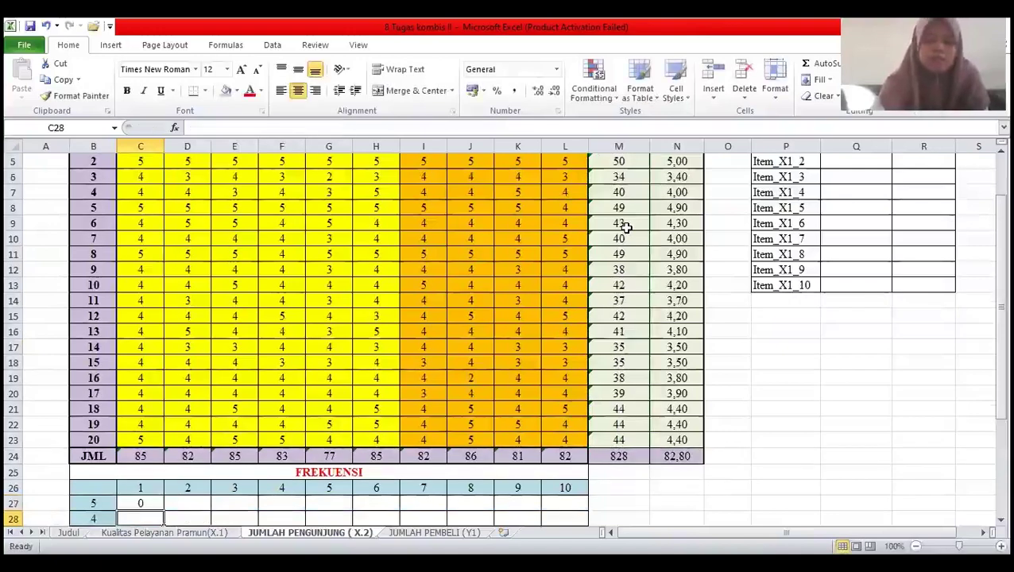
- Replace the criteria in C27 with the score label $B27, making the formula =COUNTIF(C$4:C$23;$B27)
key(Up)
key(Down)
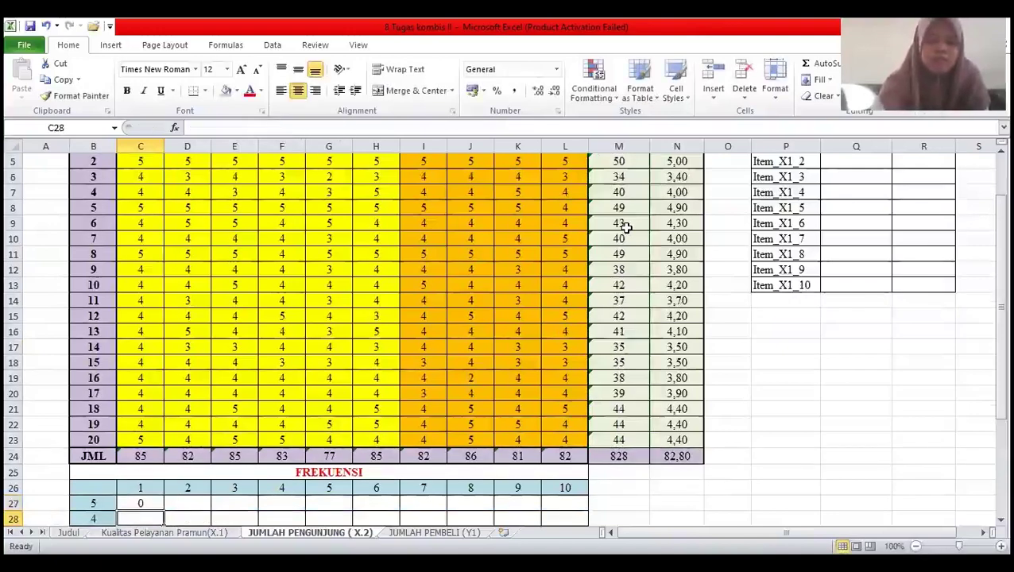
key(Down)
key(Down)
key(Down)
key(Down)
key(Up)
key(Up)
key(Up)
key(Up)
key(Up)
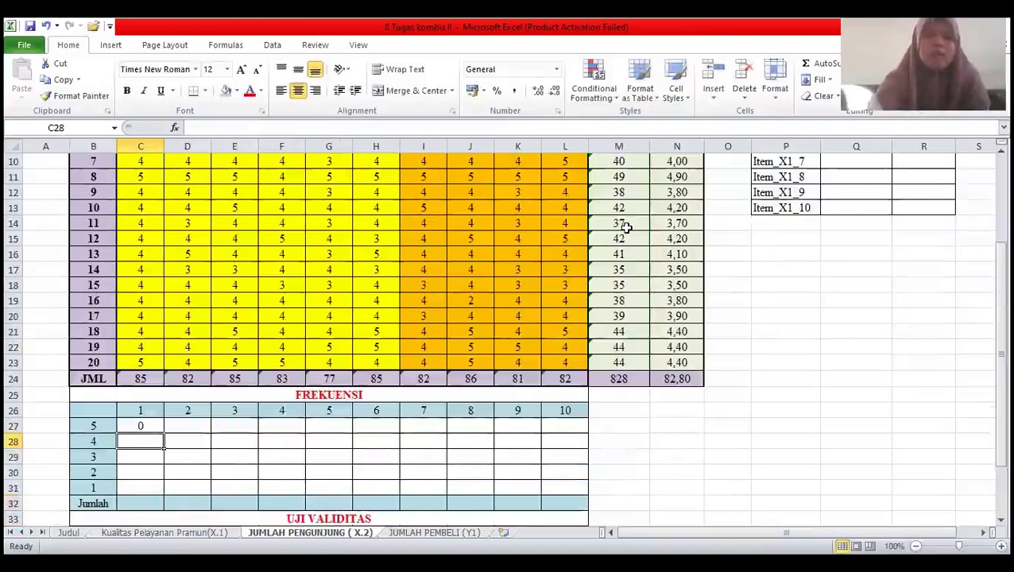
click(355, 127)
key(BackSpace)
key(BackSpace)
key(BackSpace)
key(BackSpace)
key(BackSpace)
key(BackSpace)
key(BackSpace)
key(BackSpace)
key(BackSpace)
key(BackSpace)
key(BackSpace)
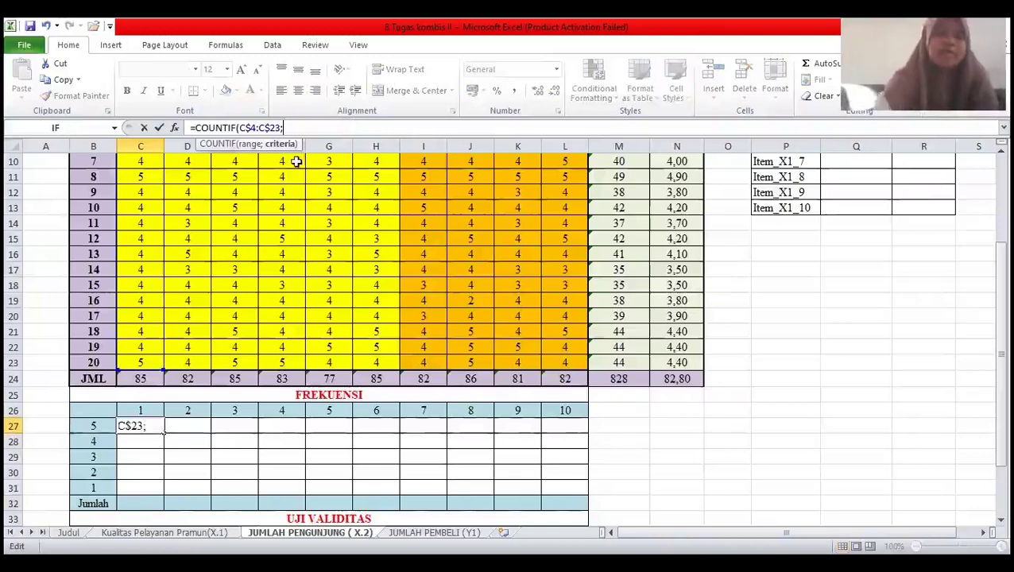
click(113, 427)
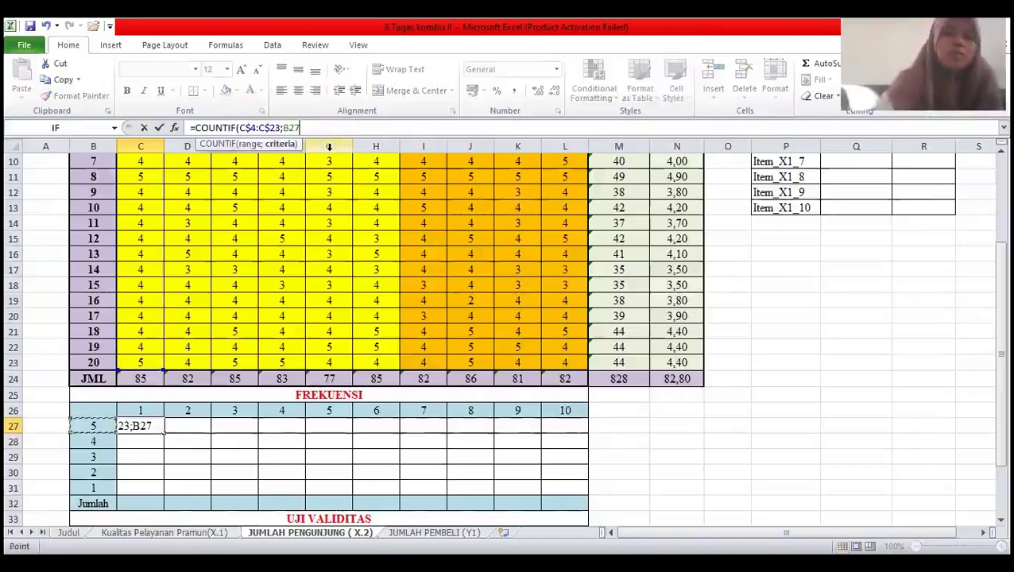
key(F4)
click(299, 121)
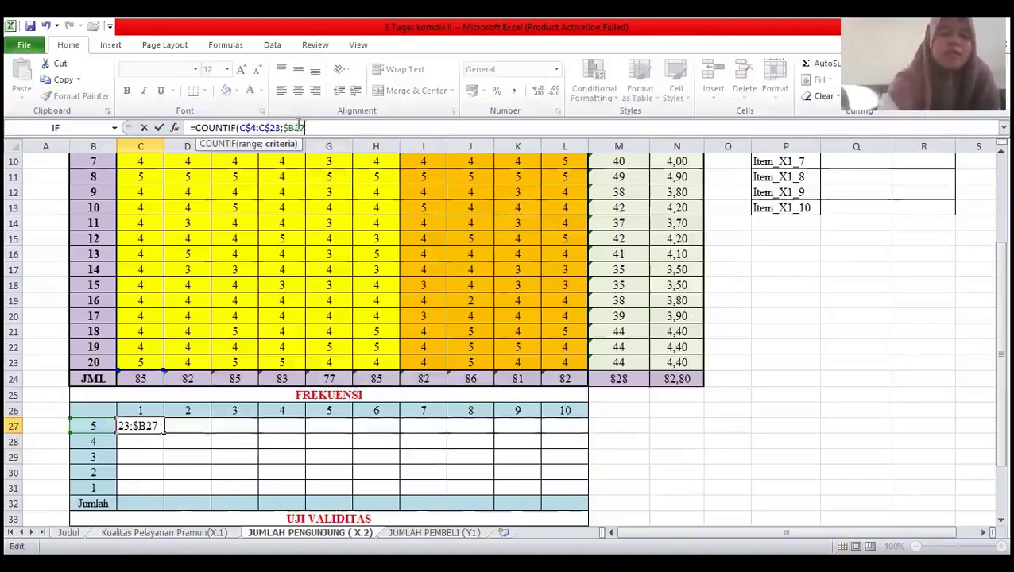
key(ctrl+Return)
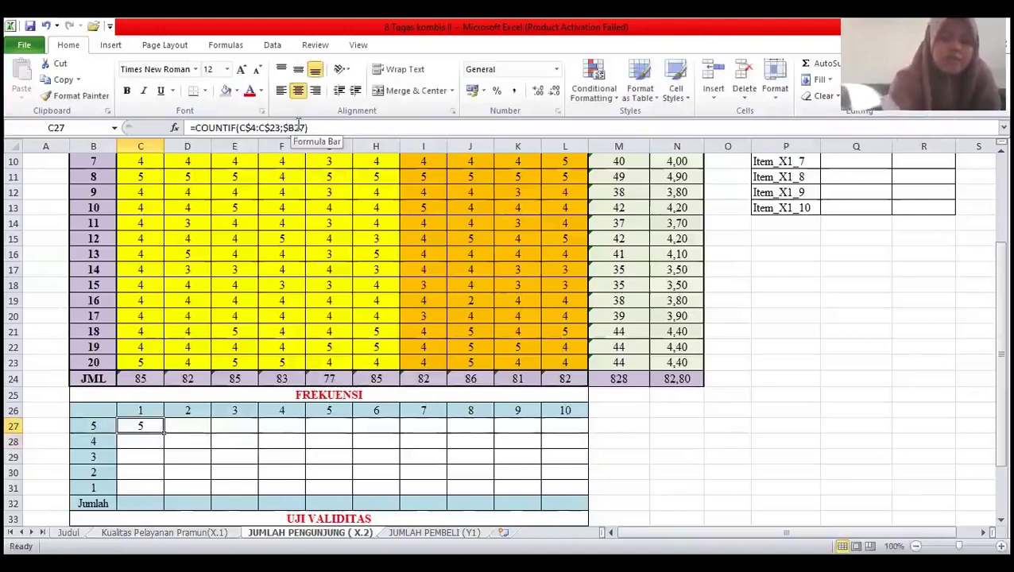
- Examine the item 1 scores in column C, from the header down to the JML row, against the frequency count
key(Up)
key(Up)
key(Up)
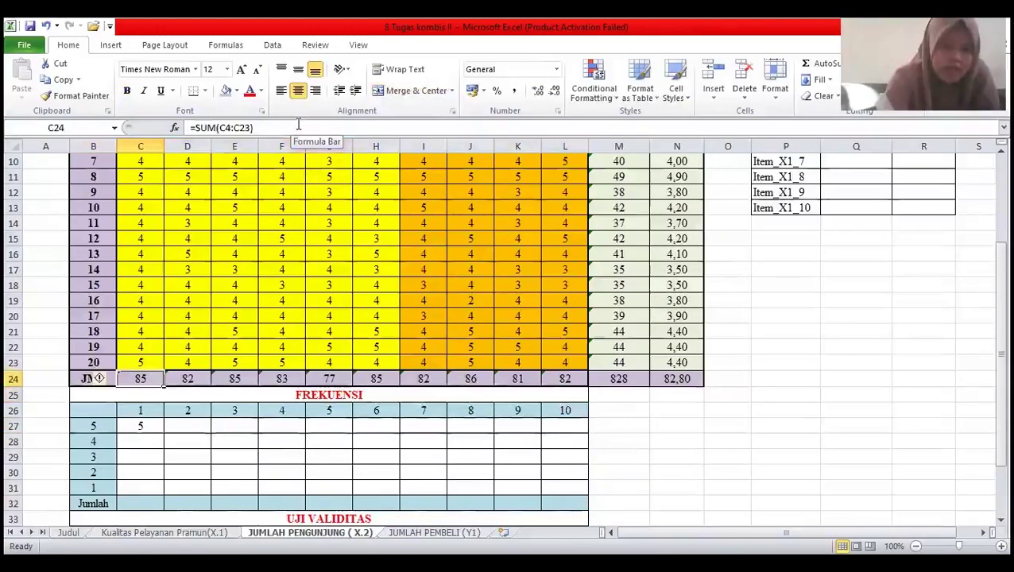
key(ctrl+Up)
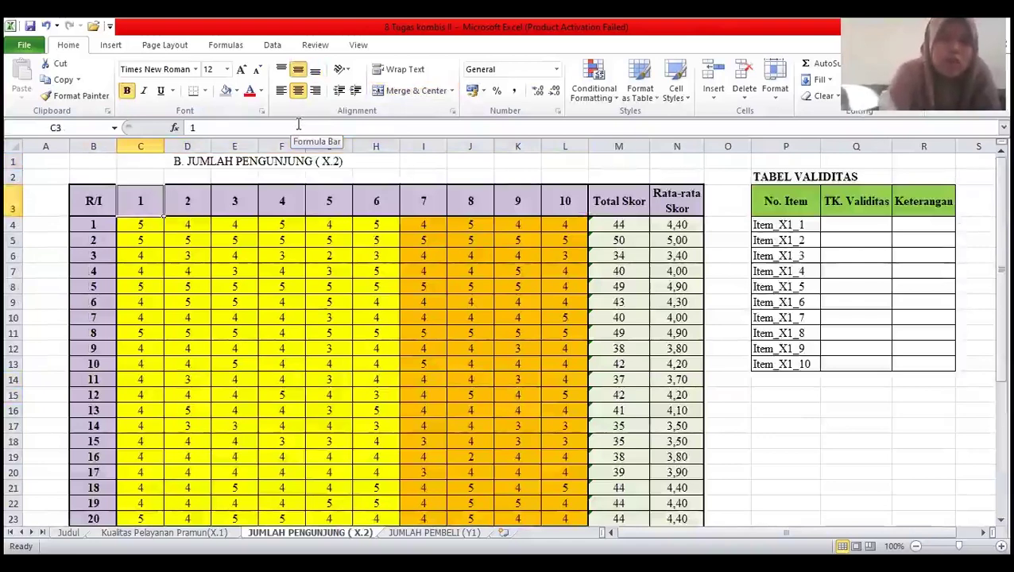
key(Down)
key(Down)
key(Down)
key(Down)
key(Down)
key(Down)
key(Down)
key(Down)
key(Down)
key(Down)
key(Down)
key(Down)
key(Down)
key(Down)
key(Down)
key(Down)
key(Down)
key(Down)
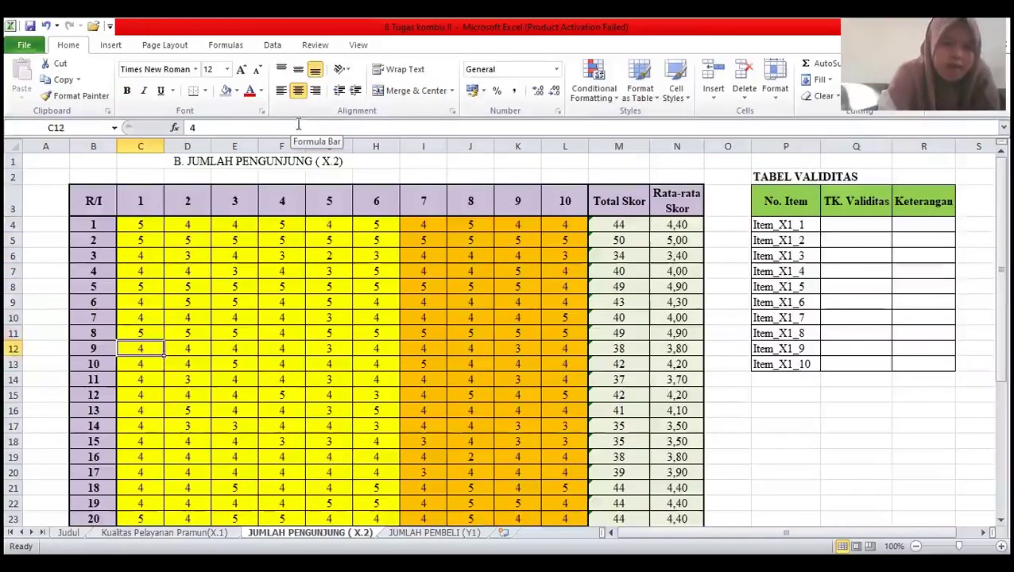
key(Down)
key(Down)
key(Down)
key(Down)
key(Down)
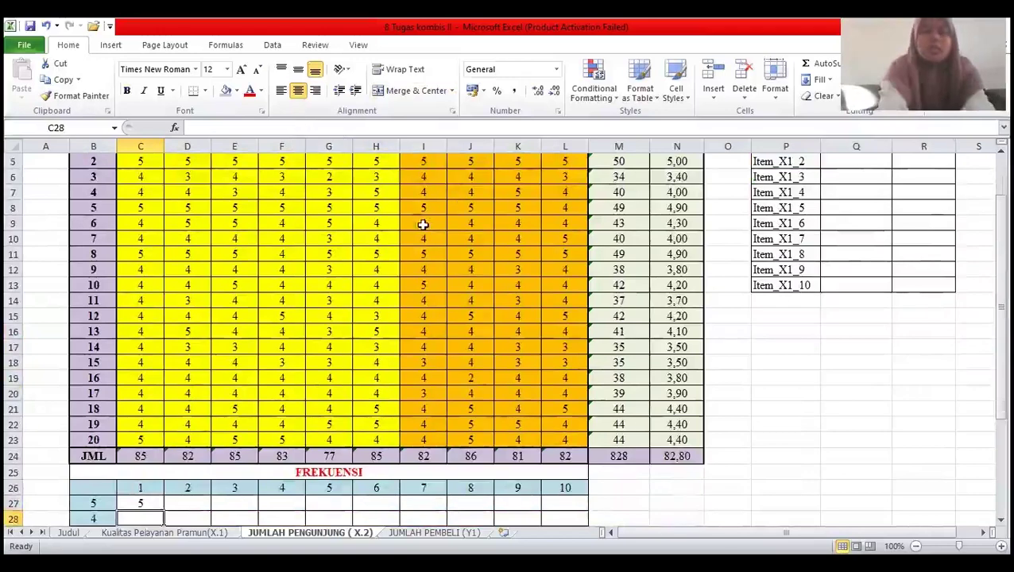
- Fill the COUNTIF formula from C27 across items 1 to 10 and down to score 1, covering C27:L31
click(137, 503)
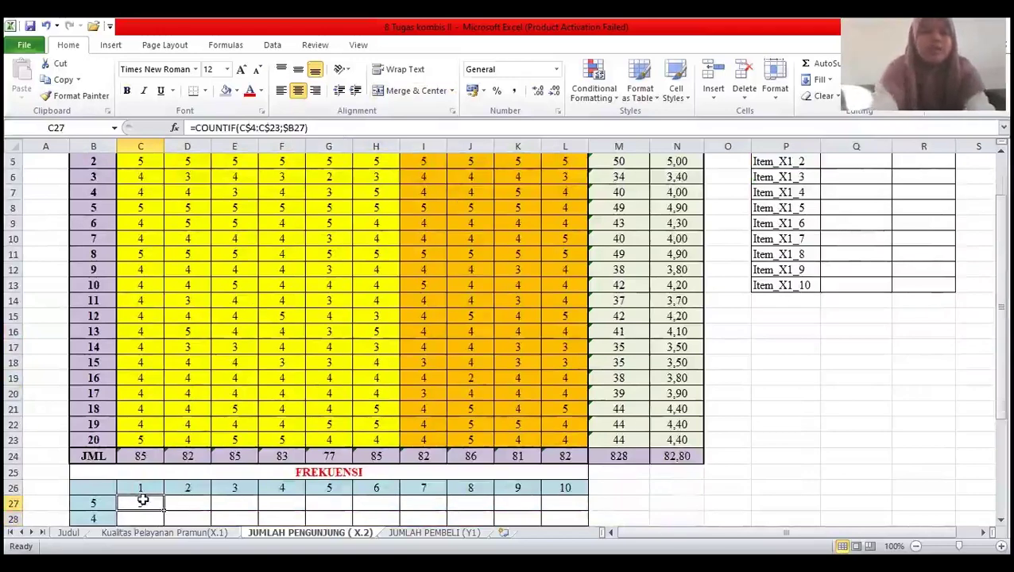
key(Down)
scroll(493, 449, down, 3)
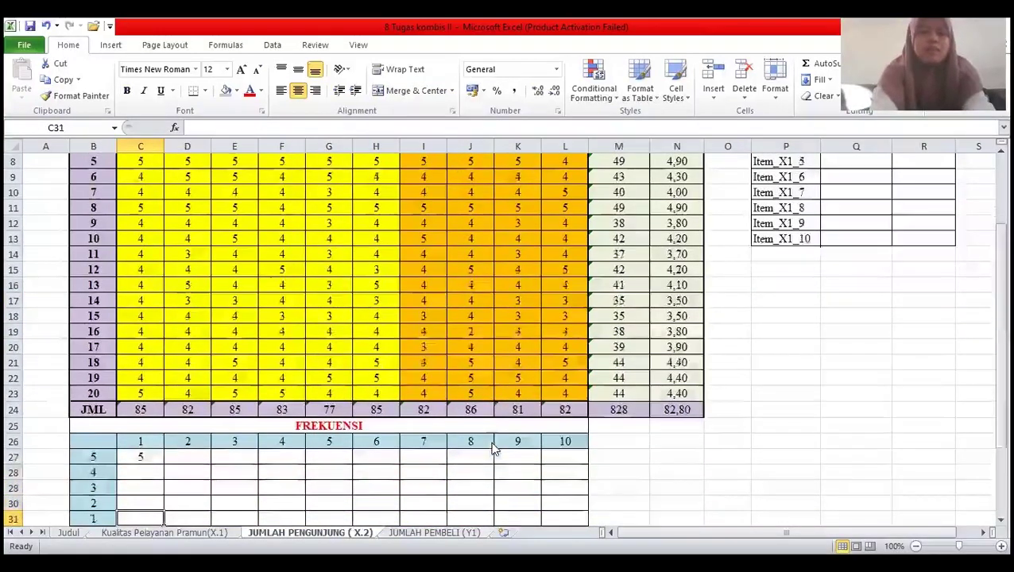
key(Down)
key(Down)
key(Up)
key(Up)
key(Up)
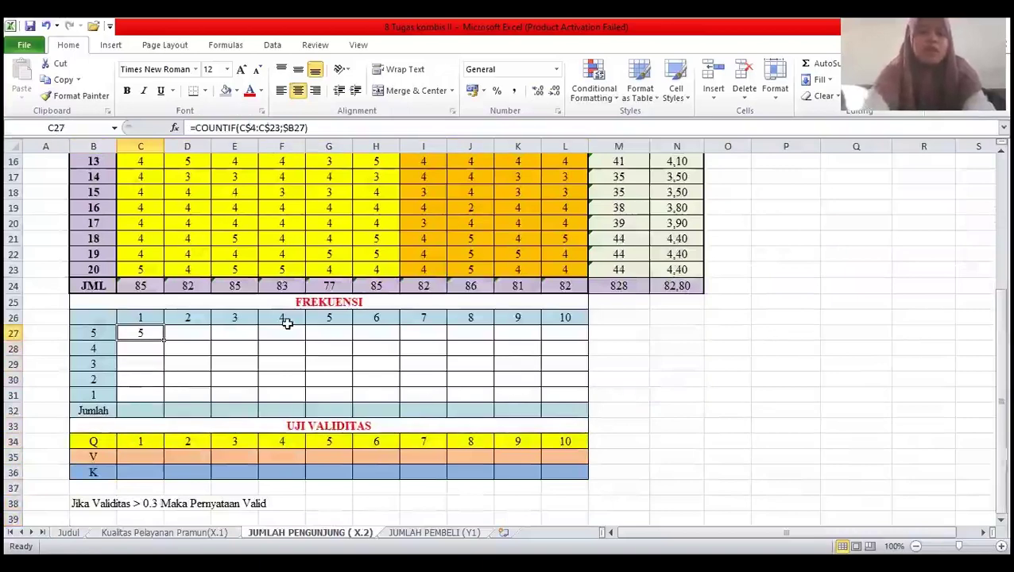
drag(165, 342, 573, 333)
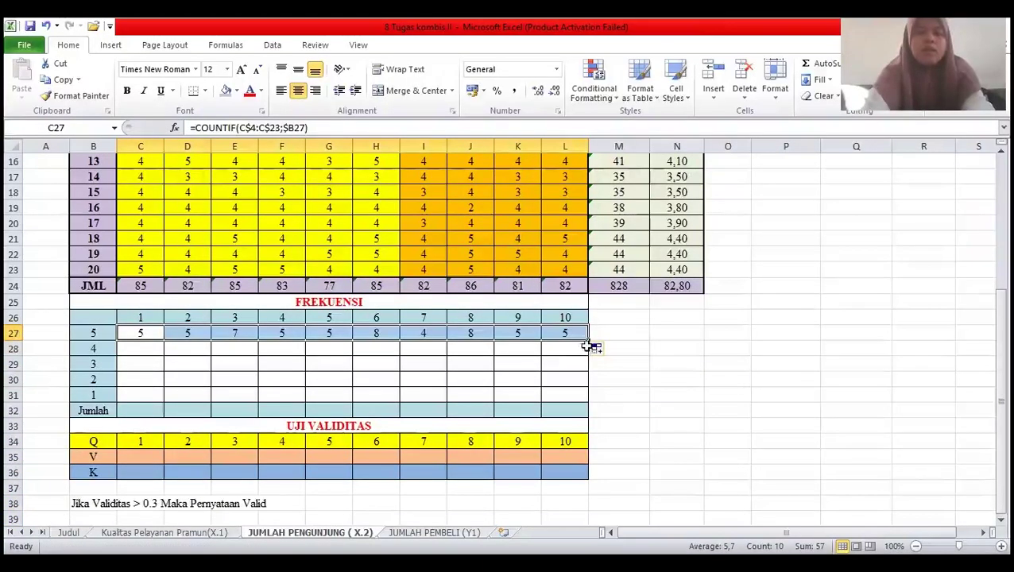
drag(589, 342, 590, 404)
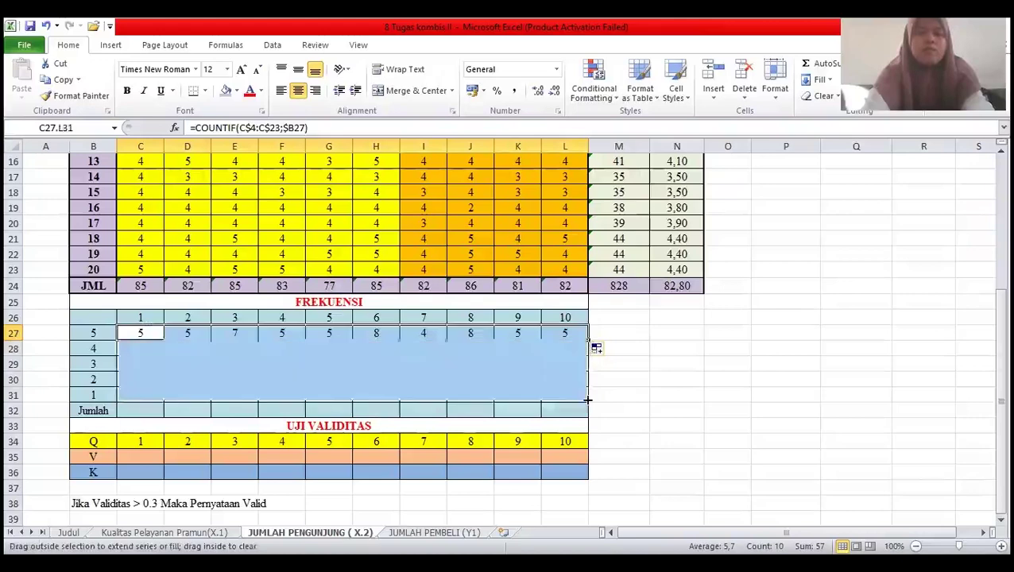
- Sum the frequencies of items 1 to 10 into the Jumlah row C32:L32 with AutoSum
click(807, 63)
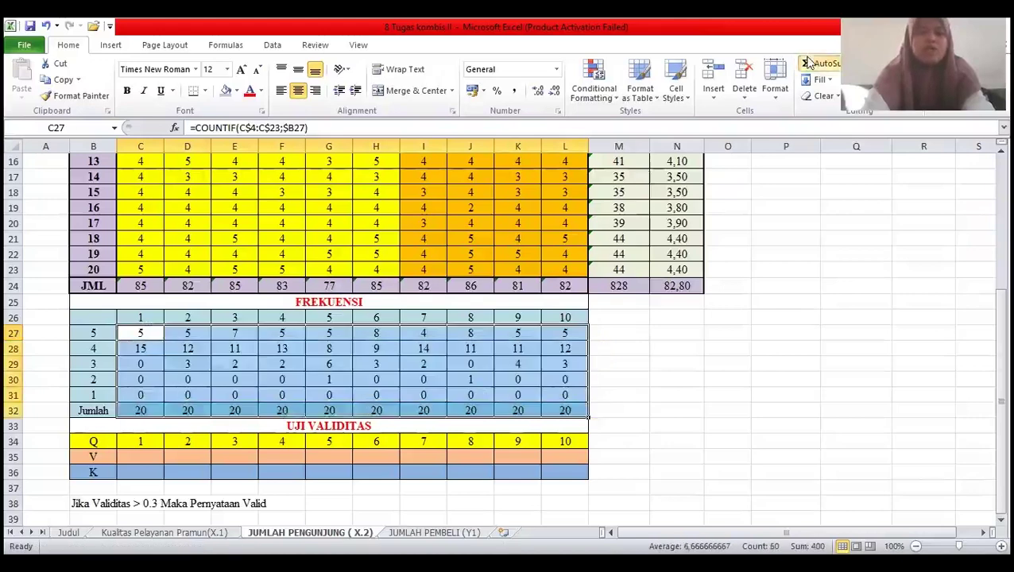
click(469, 393)
click(288, 431)
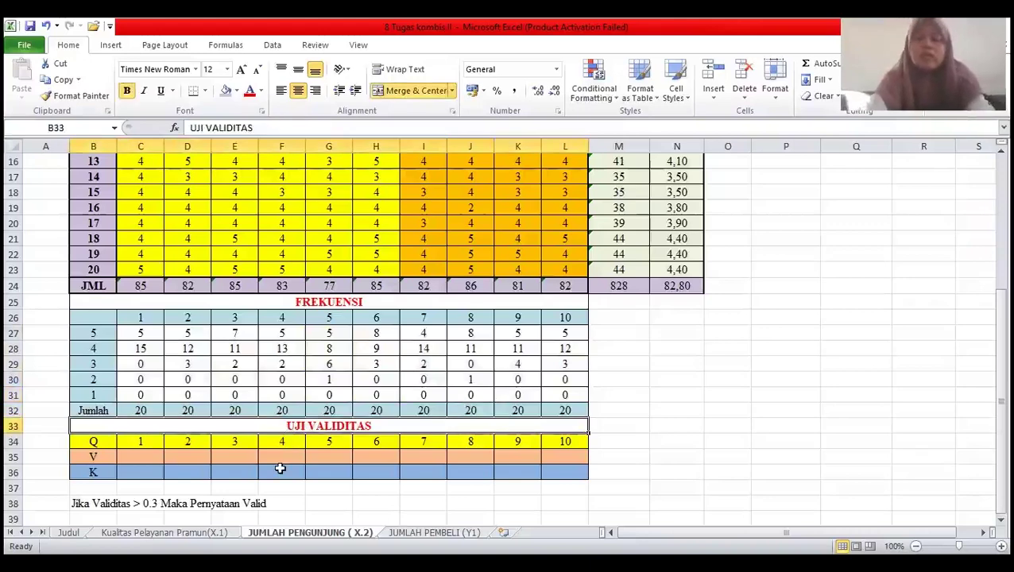
- Begin a PEARSON formula in C35, the V cell for item 1, with the item 1 scores C4:C23 as the first array
click(135, 452)
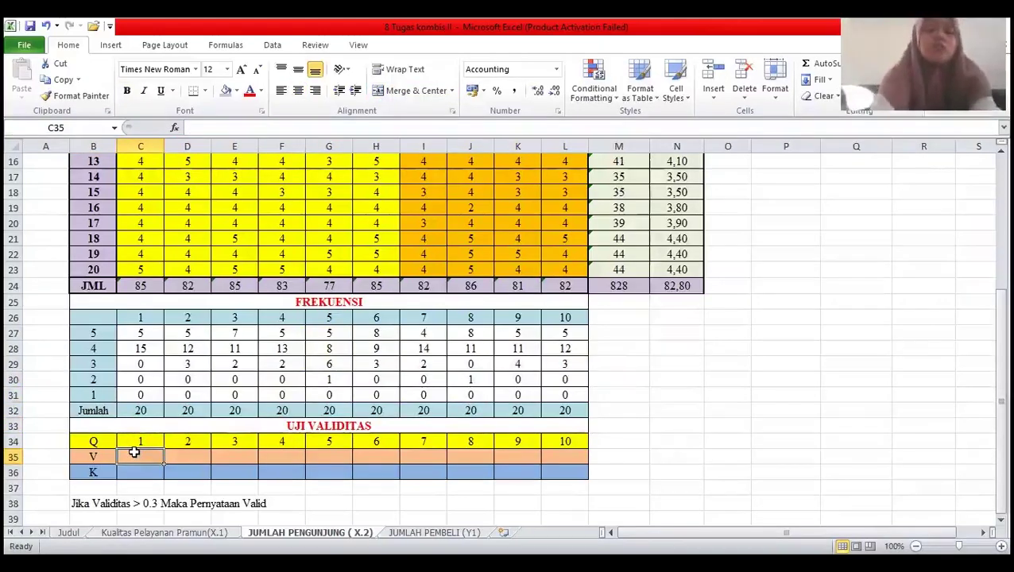
text(=)
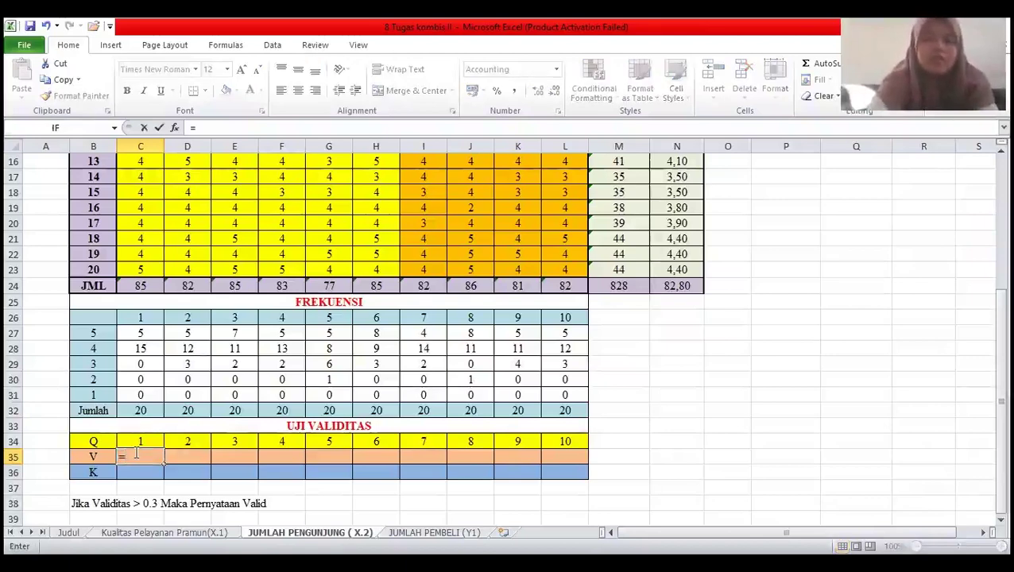
text(PEARSON)
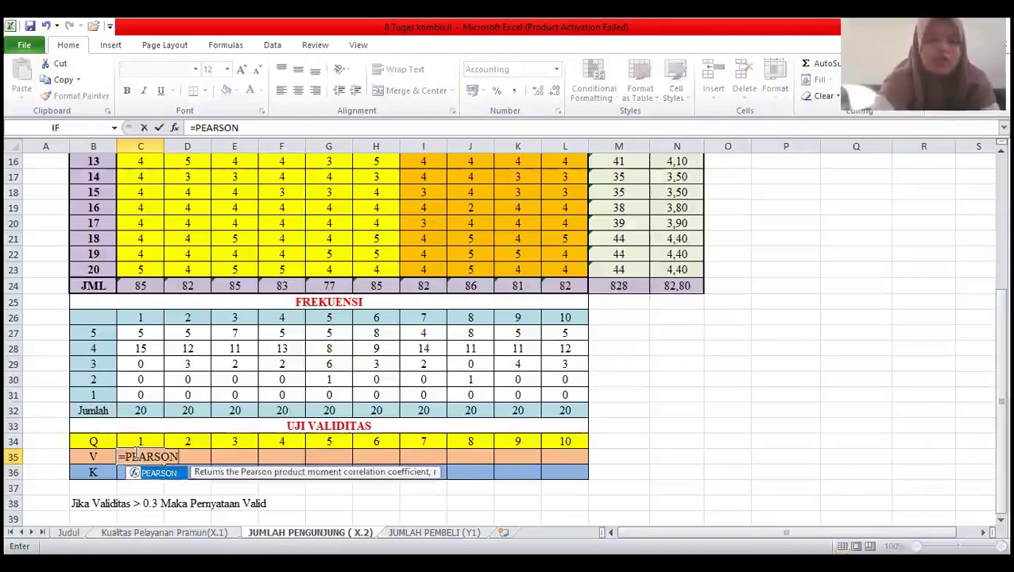
text(()
click(143, 265)
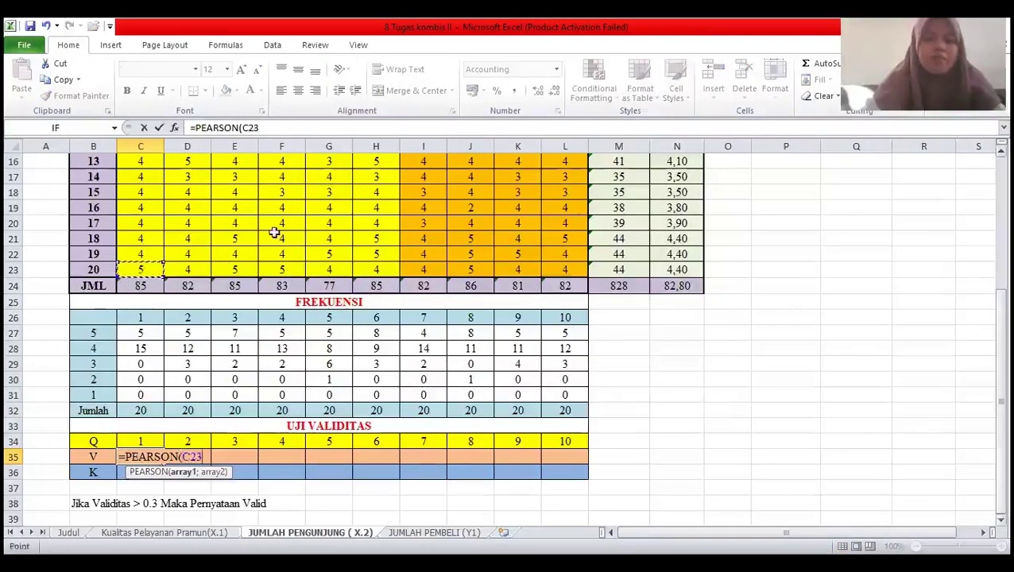
scroll(206, 229, up, 5)
drag(148, 226, 154, 229)
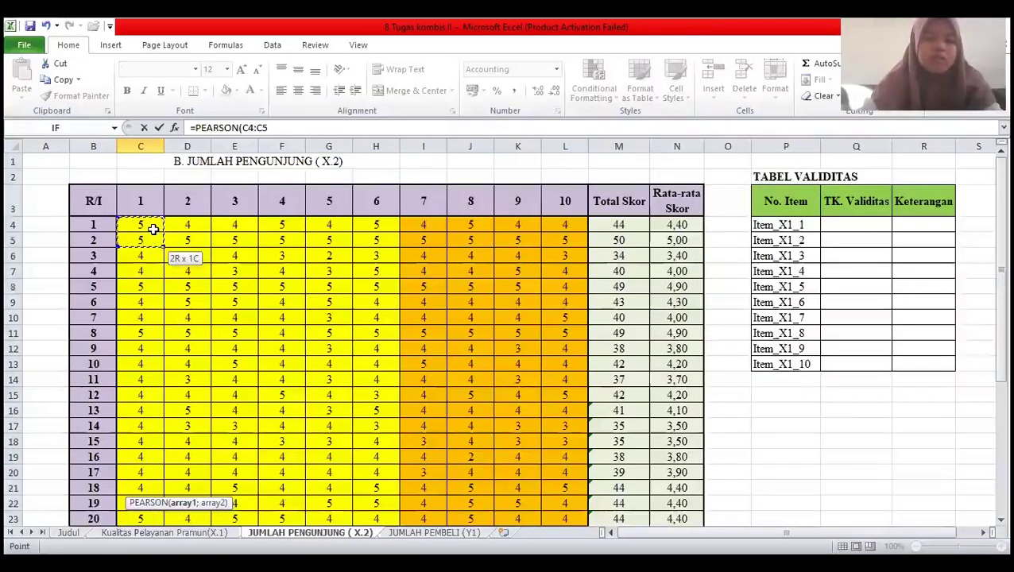
drag(153, 229, 565, 487)
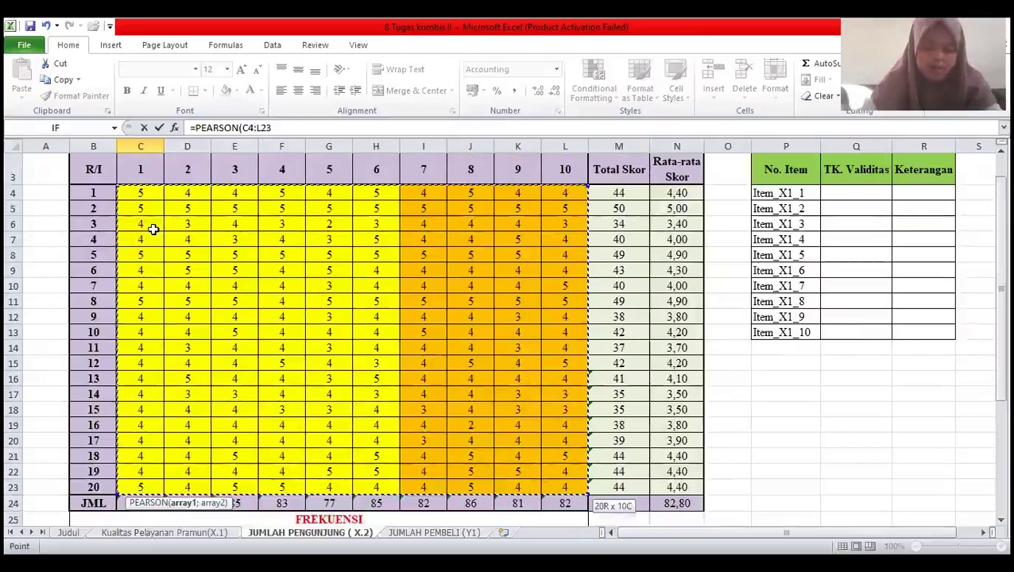
key(shift+Left)
key(shift+Left)
key(shift+Left)
key(shift+Left)
key(shift+Left)
key(shift+Left)
key(shift+Left)
key(shift+Left)
key(shift+Left)
text(;)
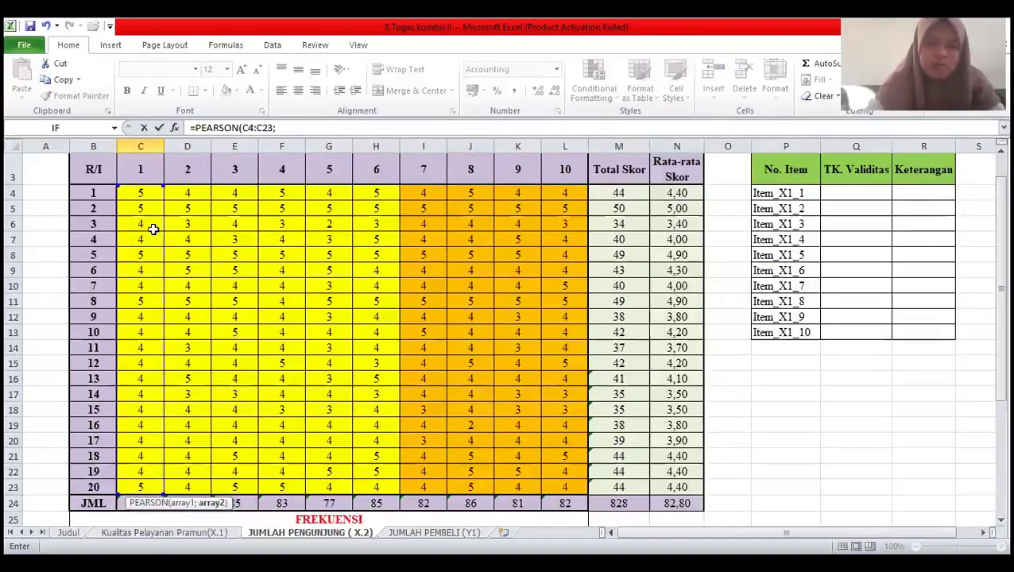
- Complete the C35 formula with the absolute Total Skor range $M$4:$M$23 as second array, and fill it across items 1 to 10 to L35
click(628, 192)
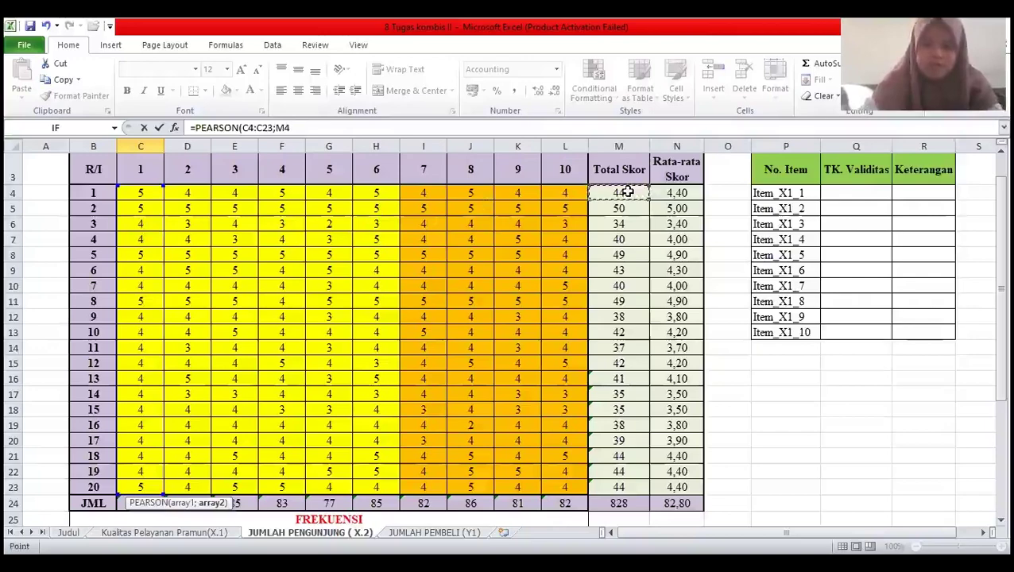
key(shift+Down)
key(shift+Down)
key(shift+Down)
key(shift+Down)
key(shift+Down)
key(shift+Down)
key(shift+Down)
key(shift+Down)
key(shift+Down)
key(shift+Down)
key(shift+Down)
key(shift+Down)
key(shift+Down)
key(shift+Down)
key(shift+Down)
key(shift+Down)
key(shift+Down)
key(shift+Down)
key(shift+Down)
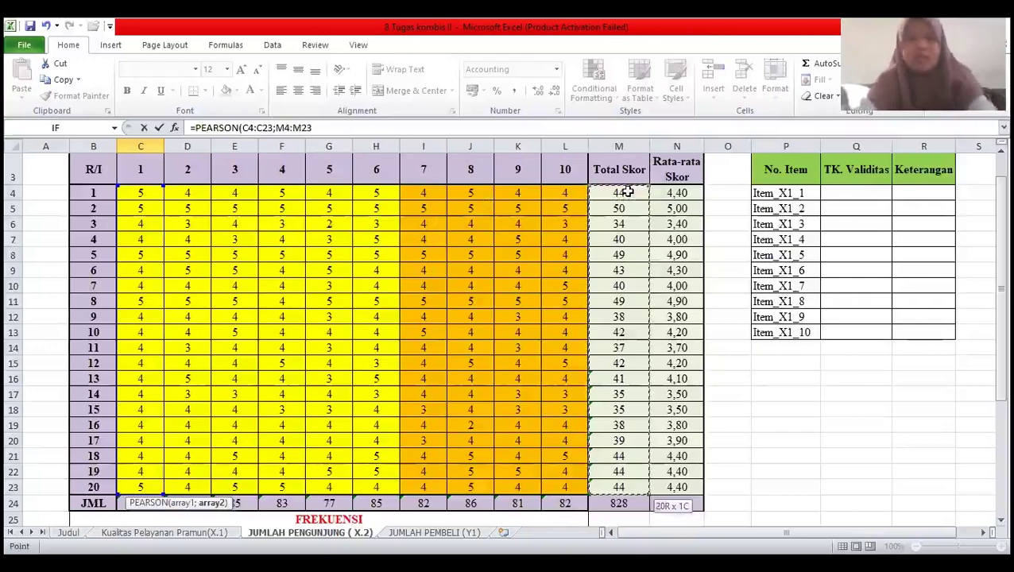
key(F4)
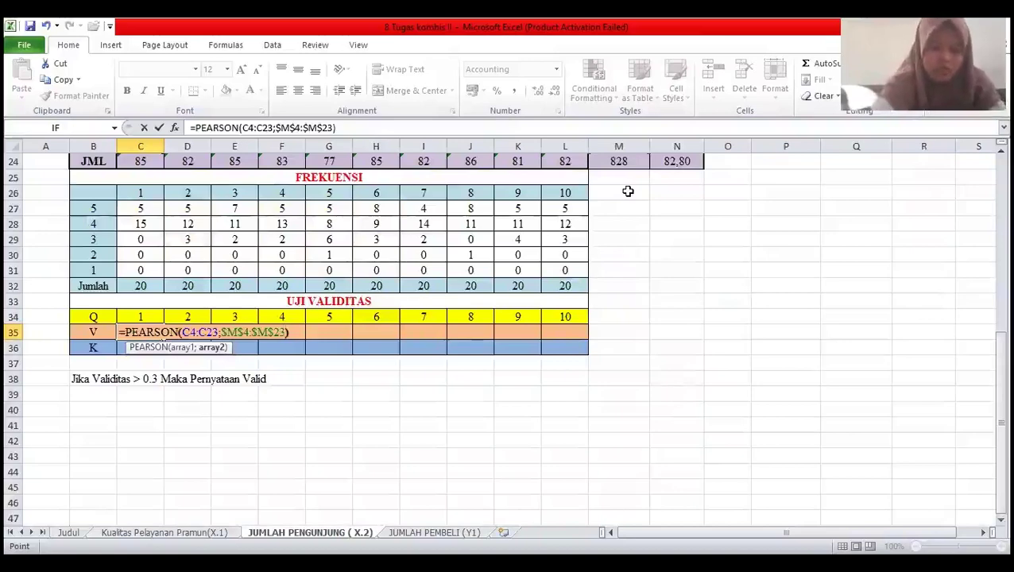
key(Return)
key(Up)
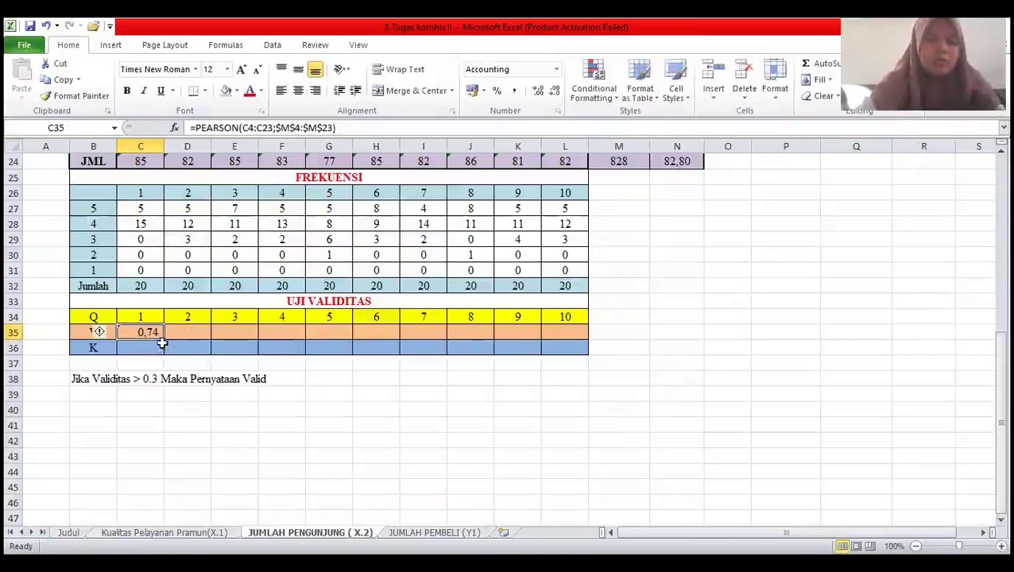
drag(163, 339, 578, 333)
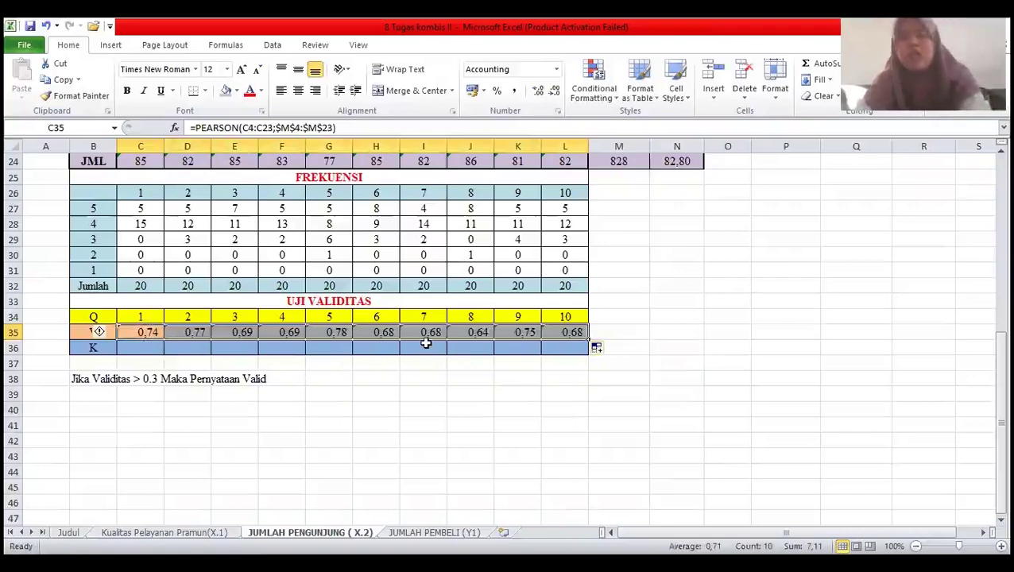
- Copy the validity results C35:L35 and paste them as transposed values into the TK. Validitas column from Q4
key(ctrl+c)
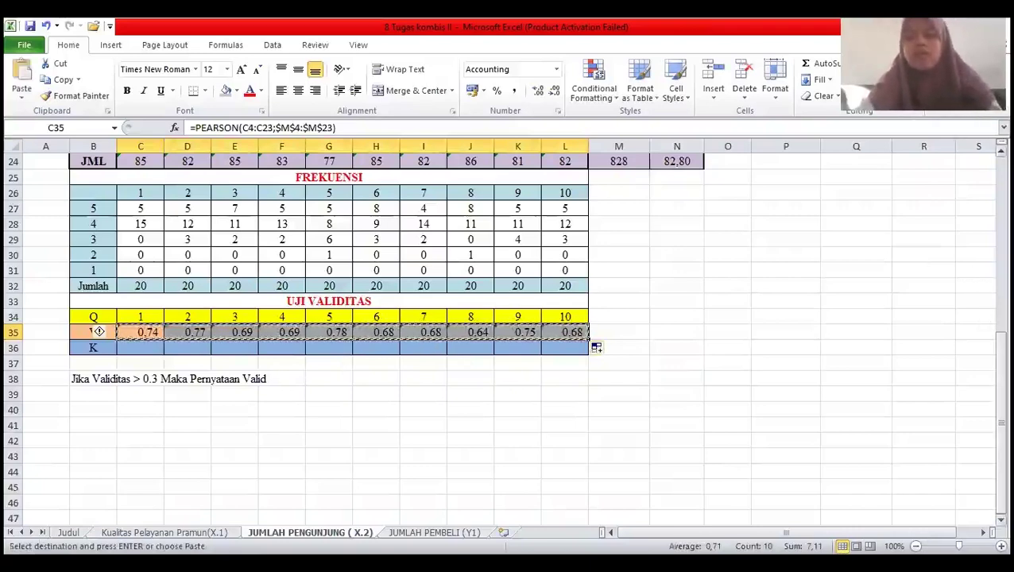
drag(1001, 372, 1000, 353)
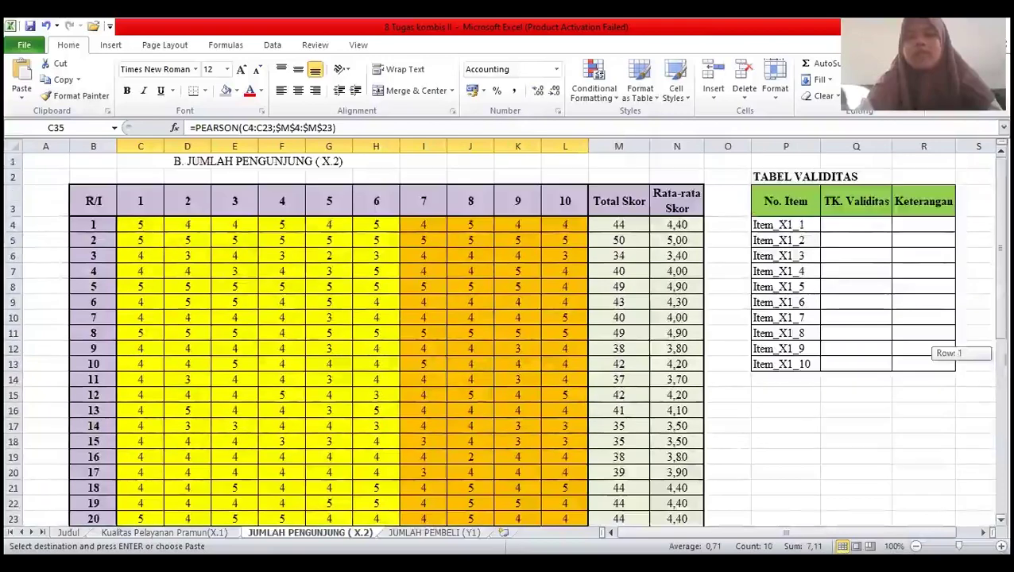
click(850, 226)
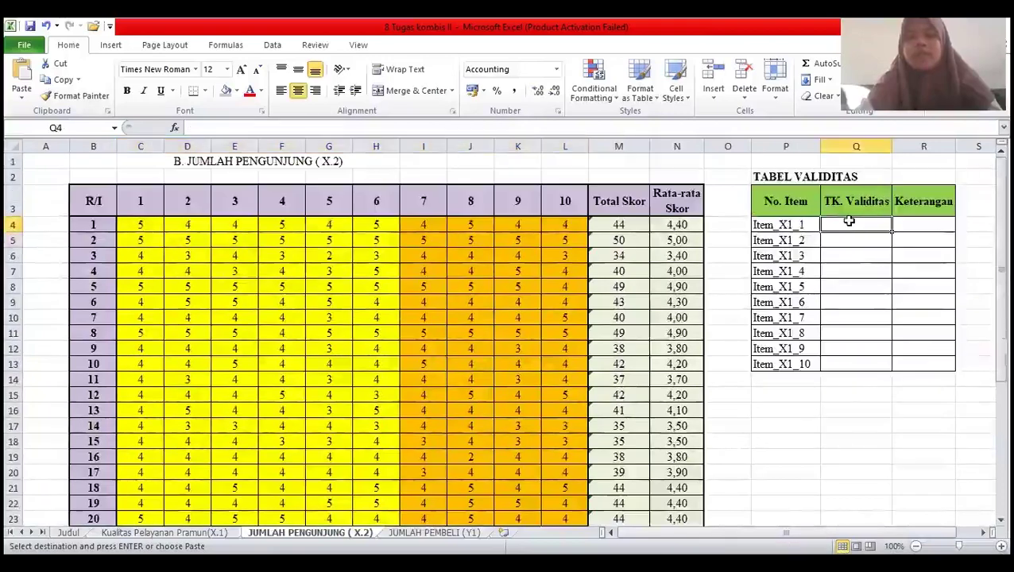
right_click(849, 224)
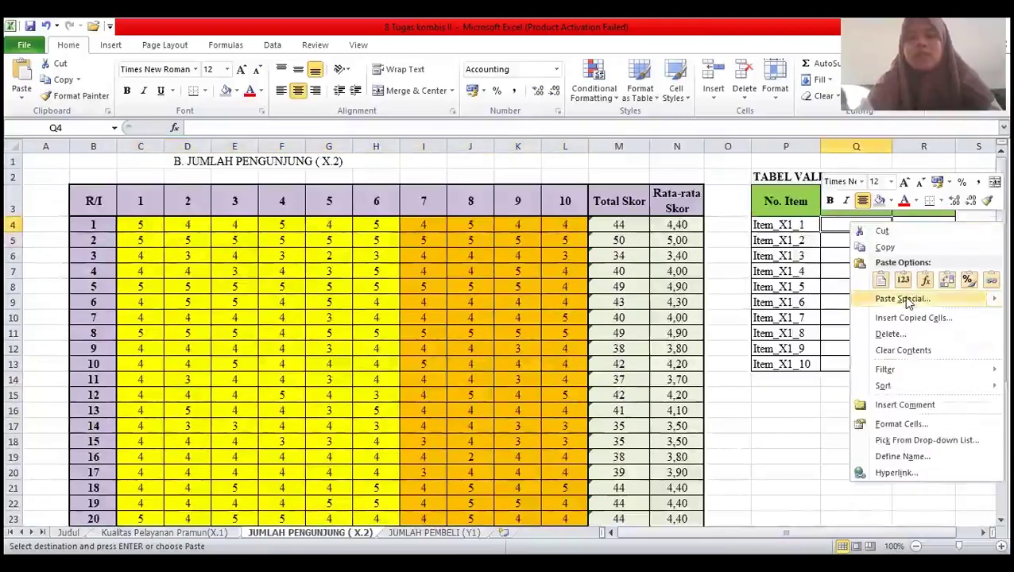
click(902, 299)
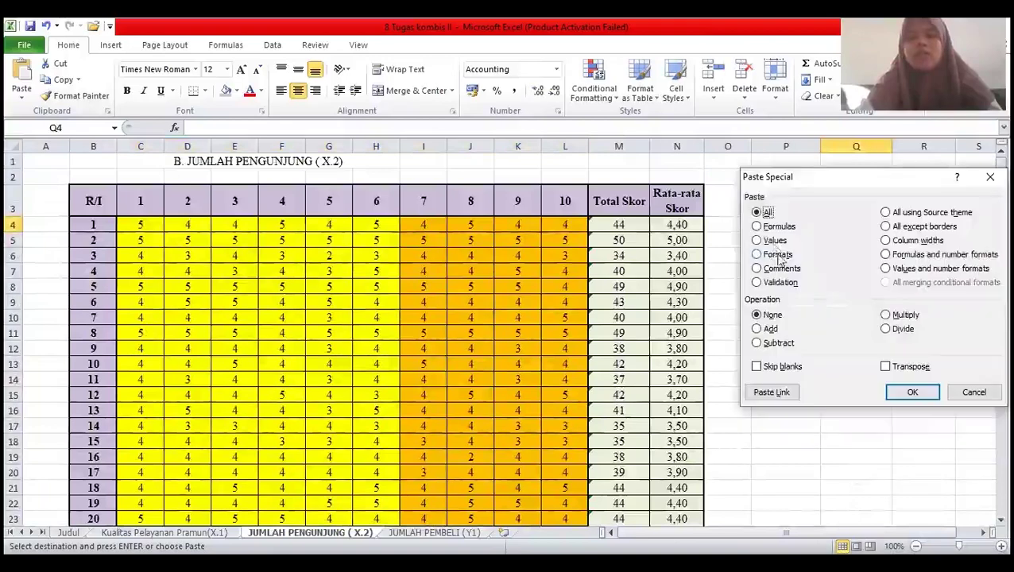
click(774, 240)
click(886, 366)
click(930, 396)
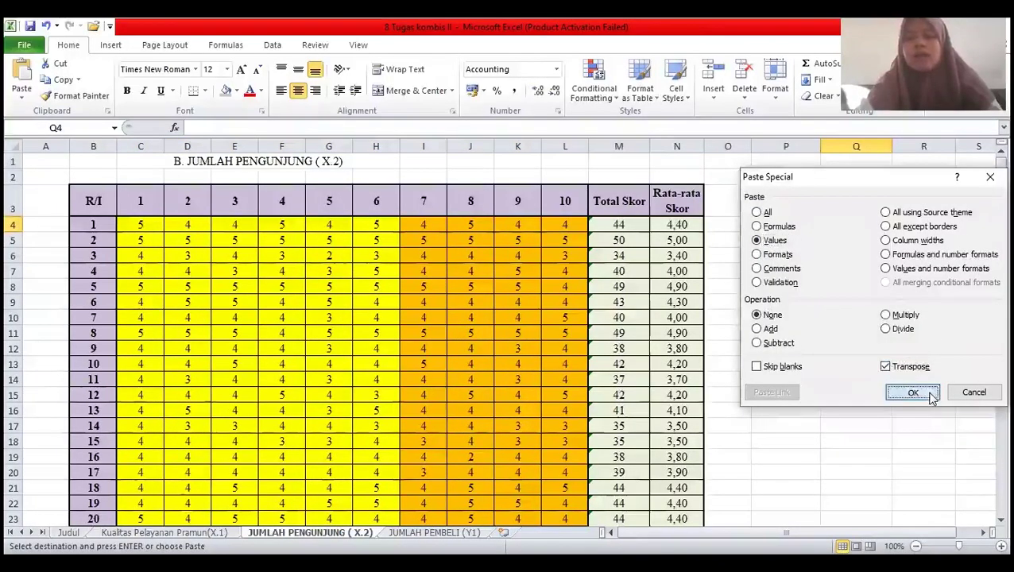
- Begin an IF formula in C36, the K cell for item 1, with the logical test C35>0,3
drag(1001, 288, 1002, 334)
click(140, 488)
text(=)
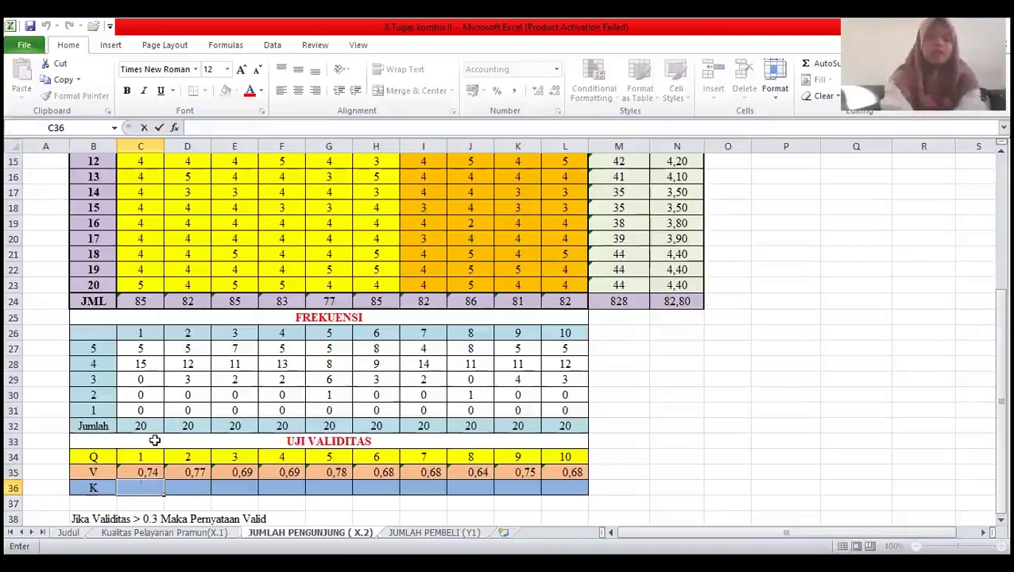
text(=)
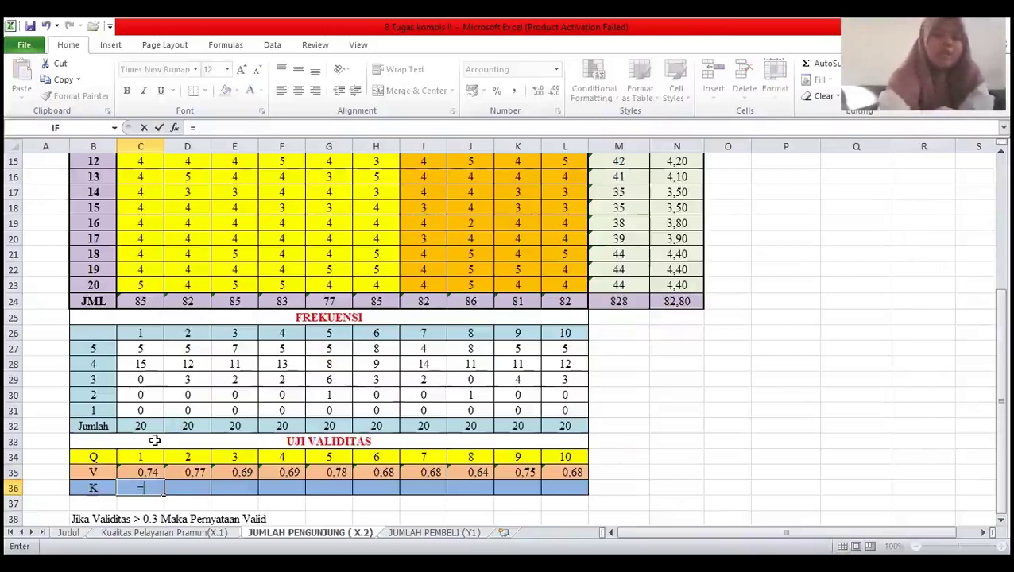
text(IF()
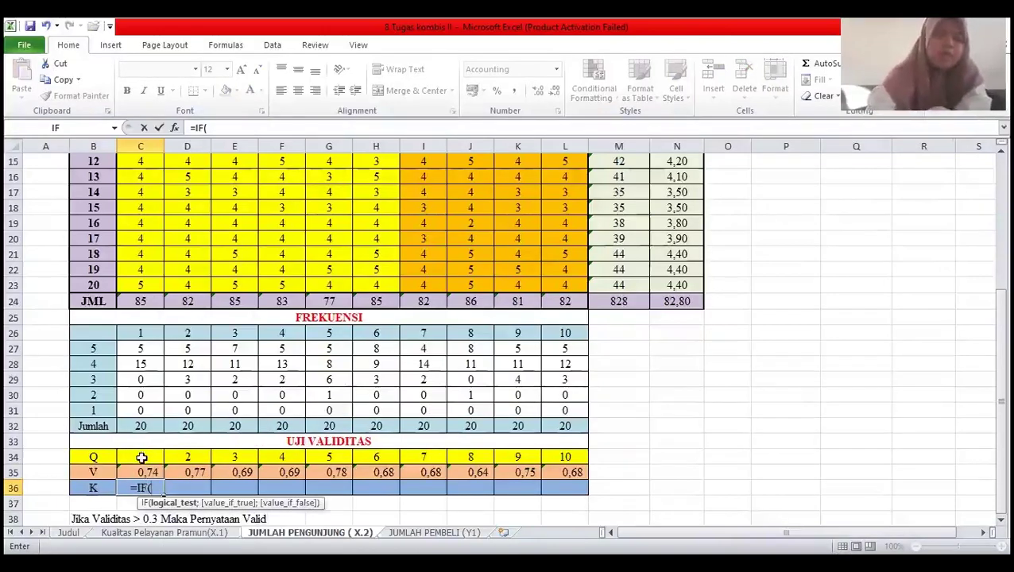
click(143, 471)
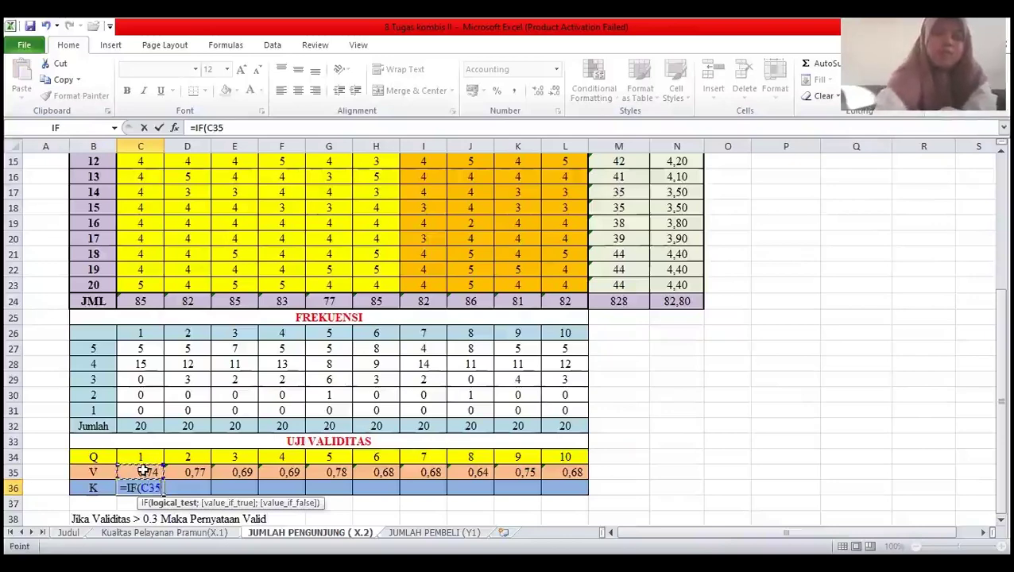
text(>)
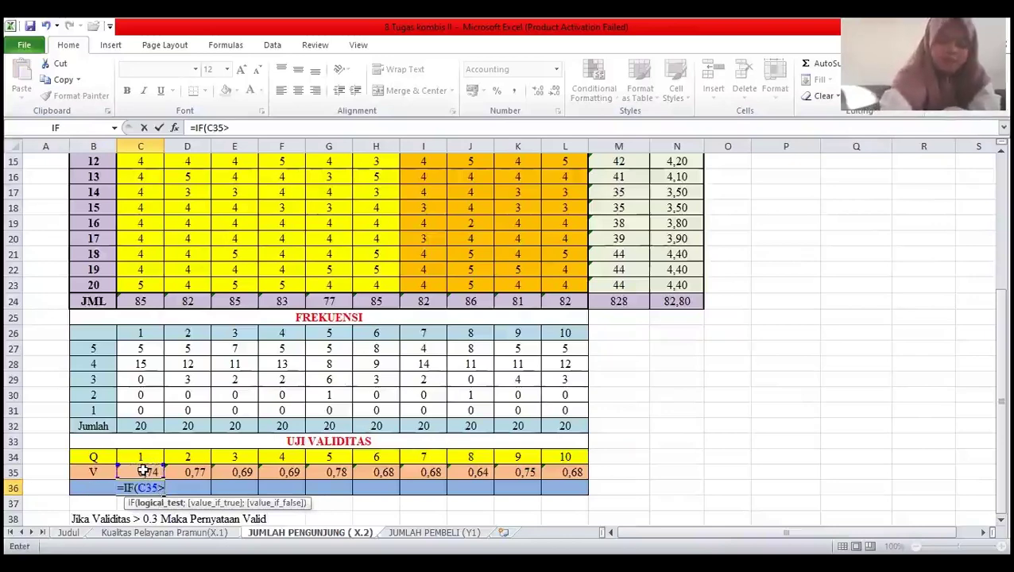
text(0,3)
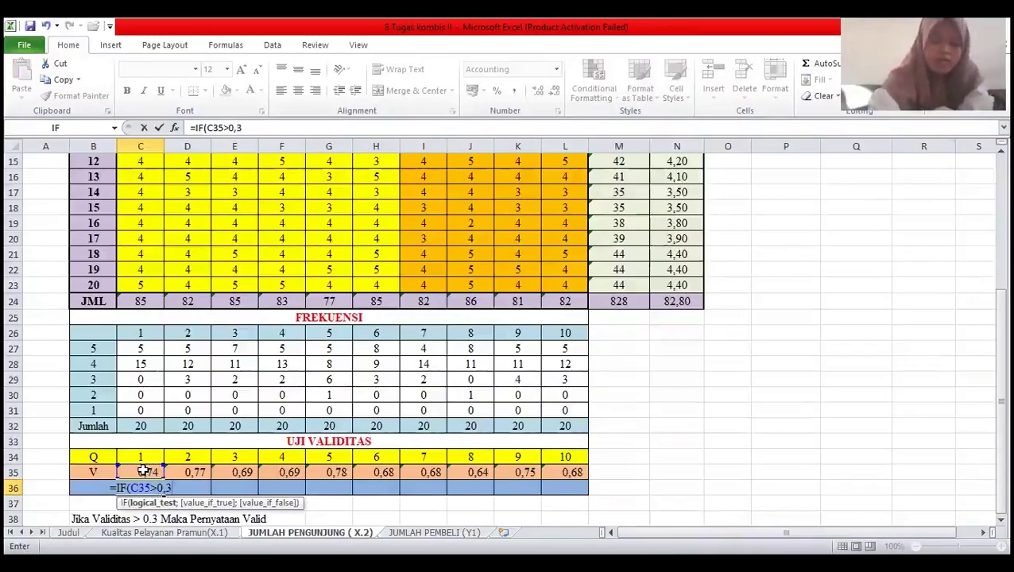
- Complete the C36 formula with "VALID" as the true result and "TIDAK VALID" as the false result
text(;)
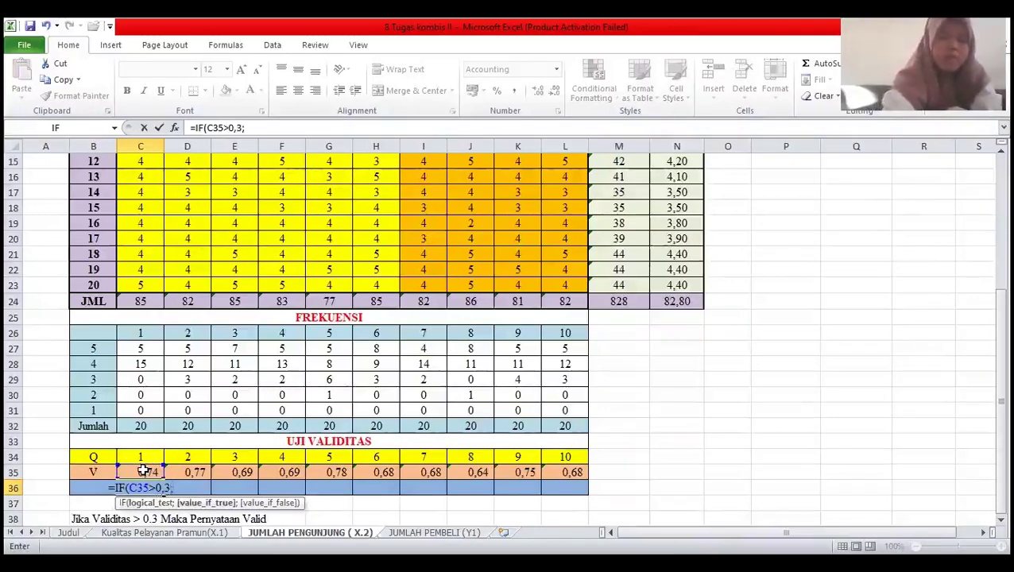
text(")
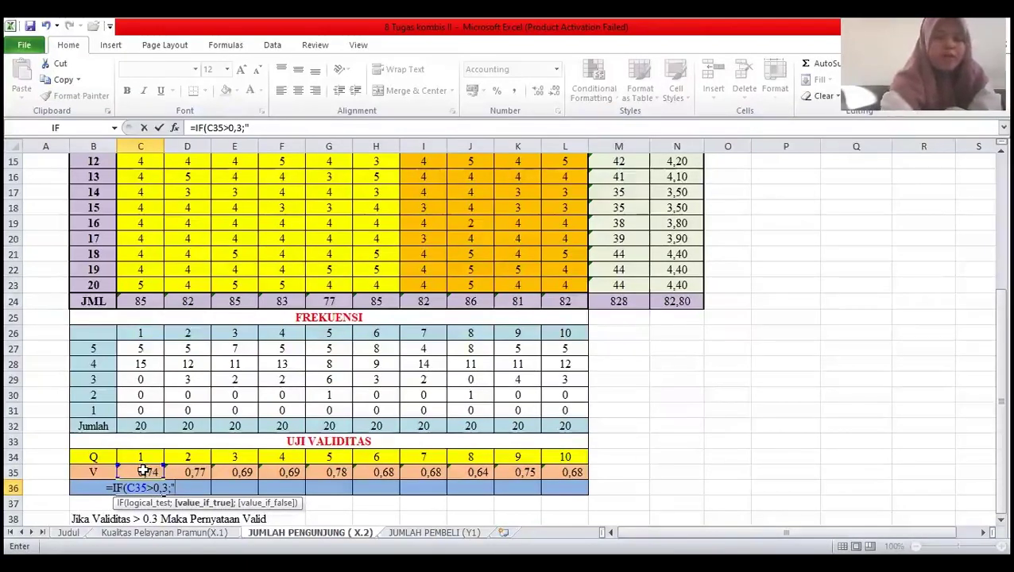
text(VALID")
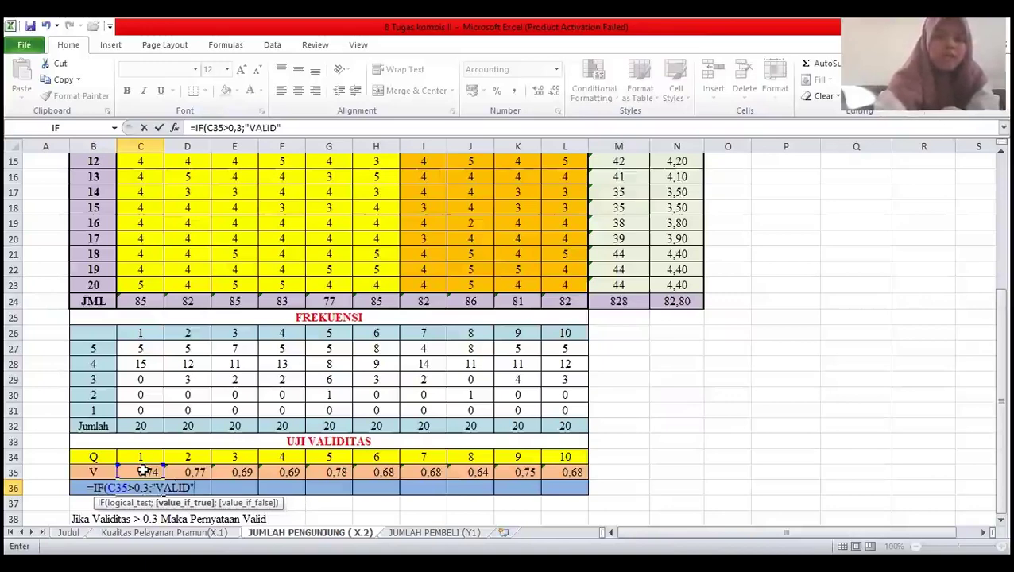
text(;)
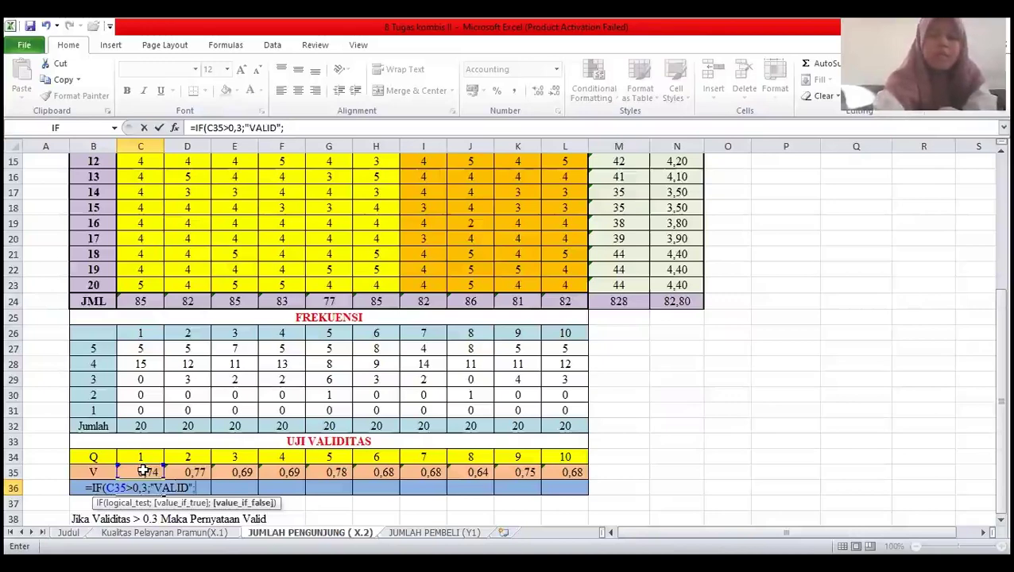
text(")
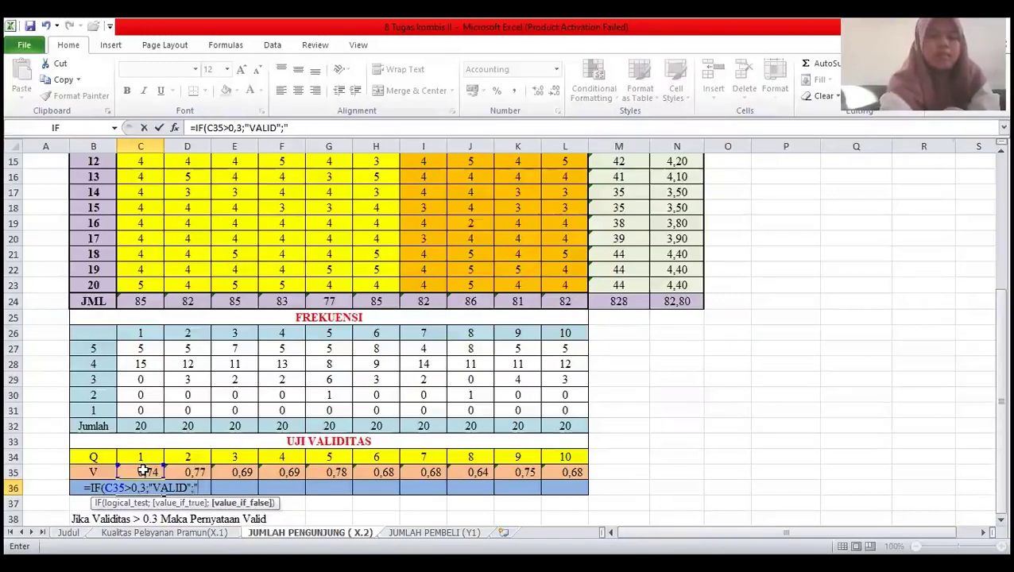
text(TIDA)
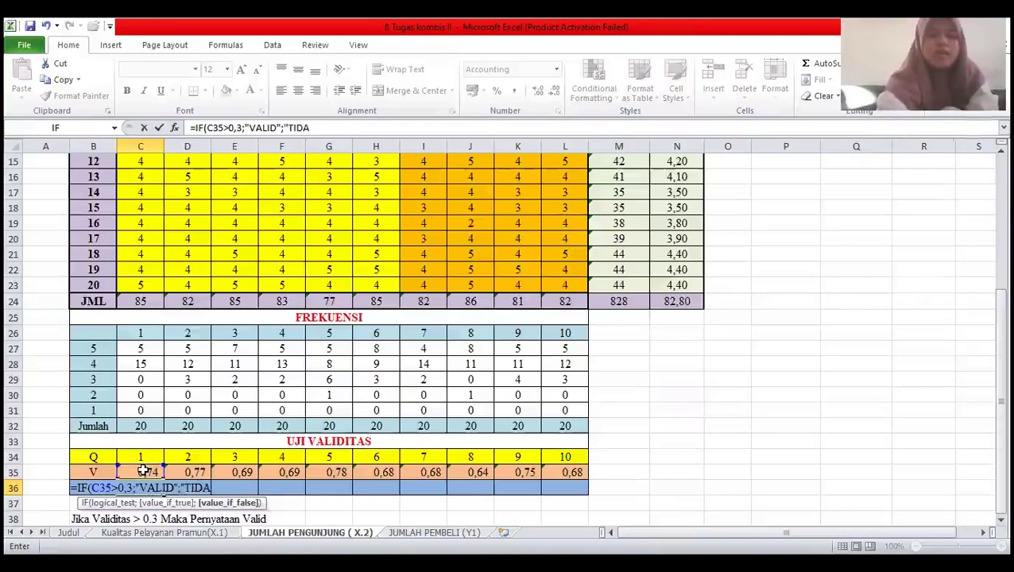
text(K VALI)
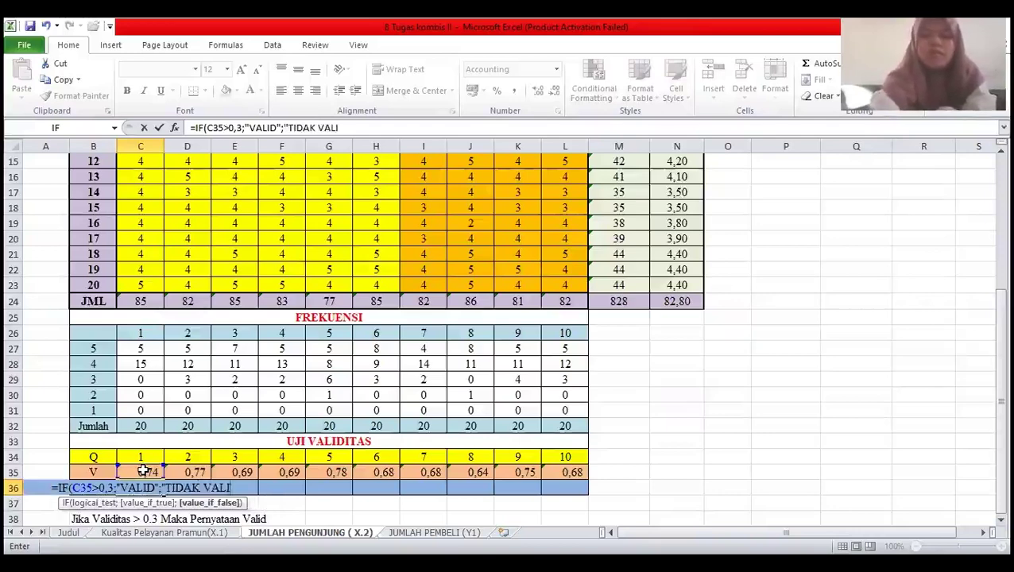
text(D")
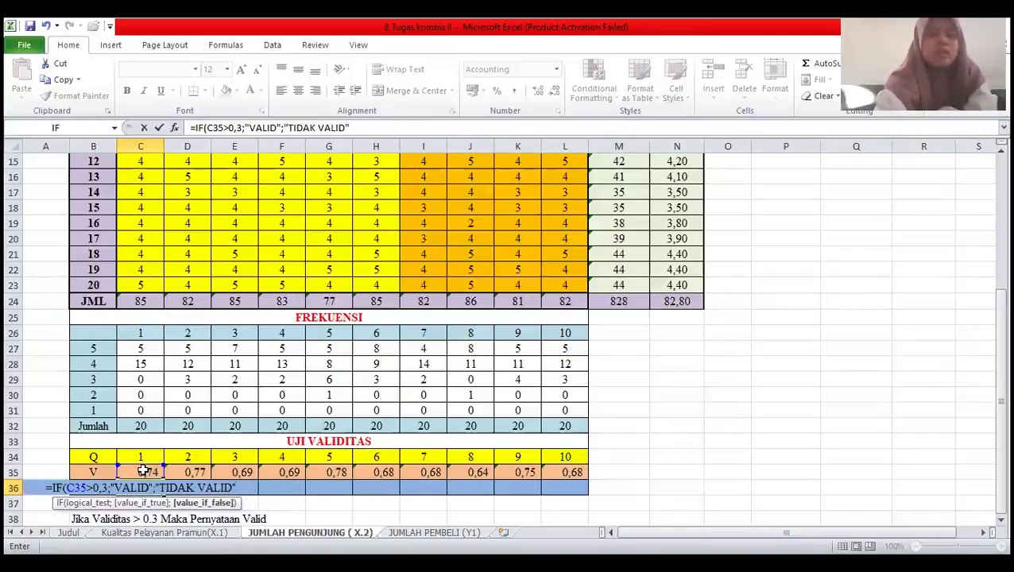
text())
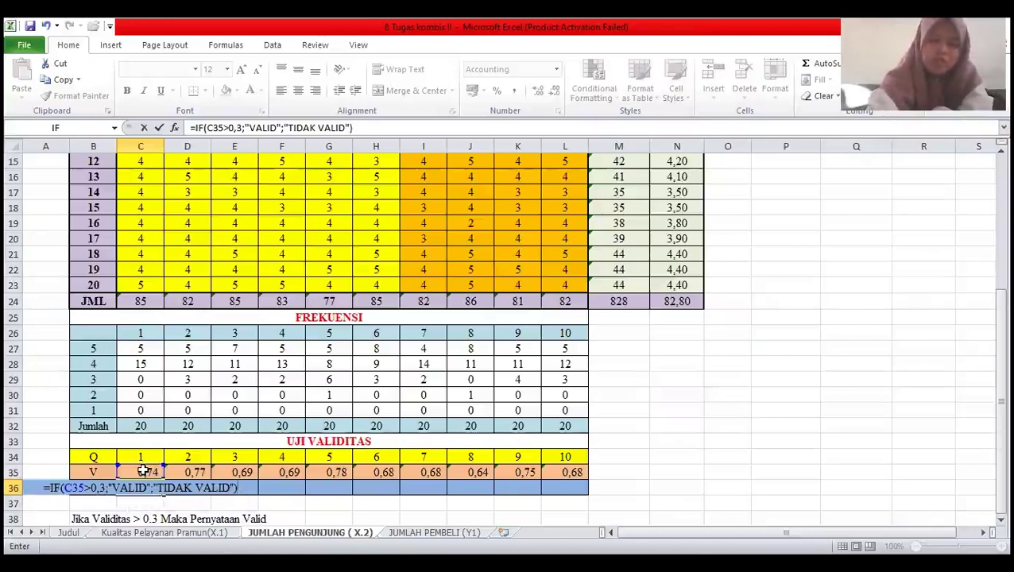
key(Return)
- Fill the IF formula from C36 across items 1 to 10 to L36 and copy the filled K row
key(Up)
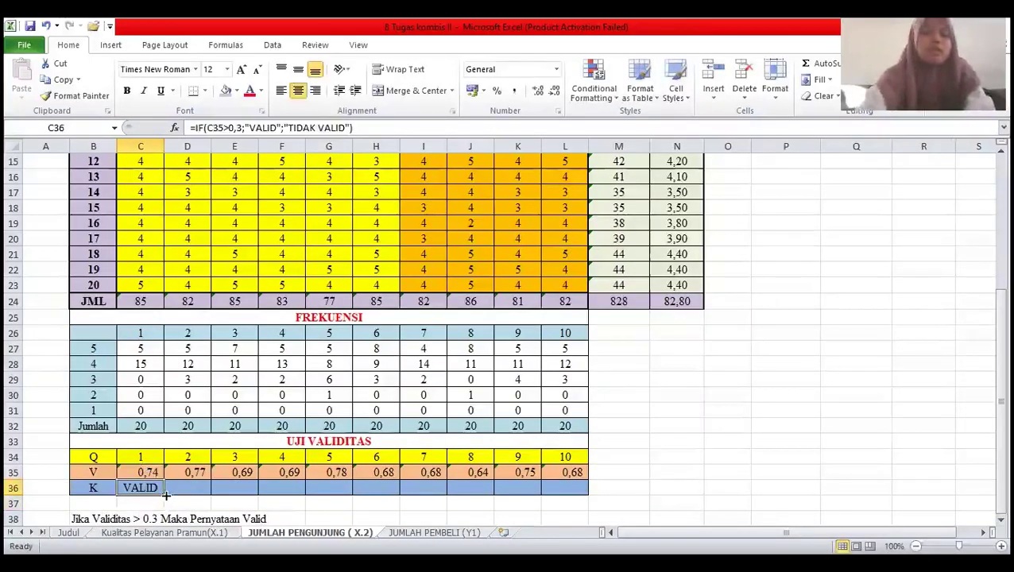
drag(163, 495, 600, 488)
key(ctrl+c)
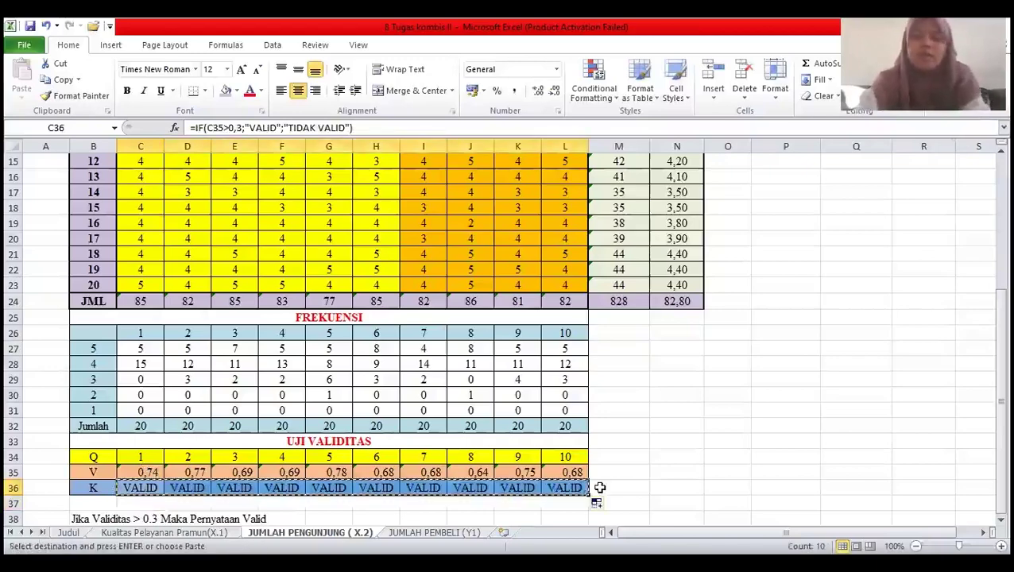
- Paste the copied K validity labels as transposed values into the Keterangan column of TABEL VALIDITAS from R4
scroll(914, 342, up, 4)
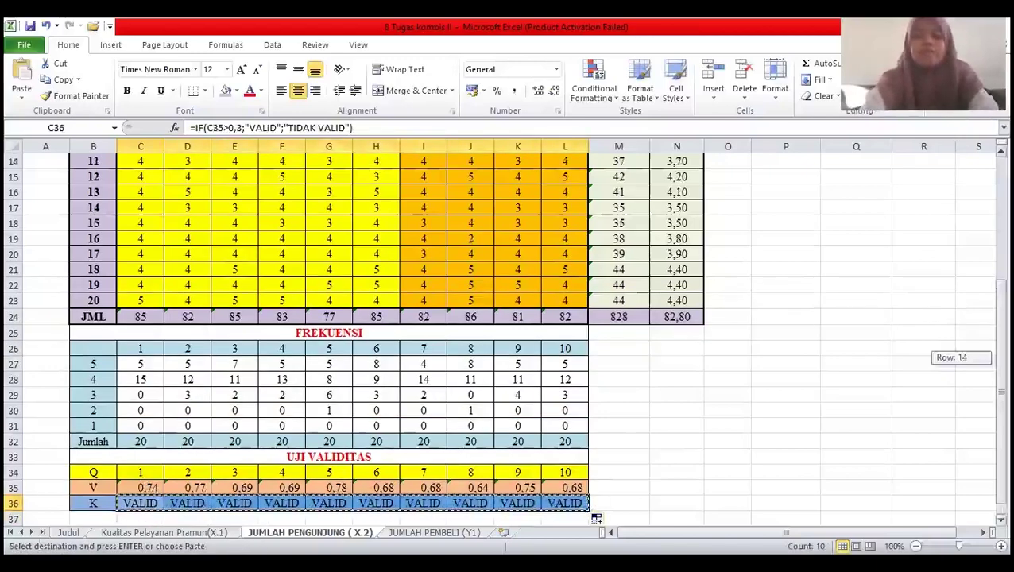
click(917, 196)
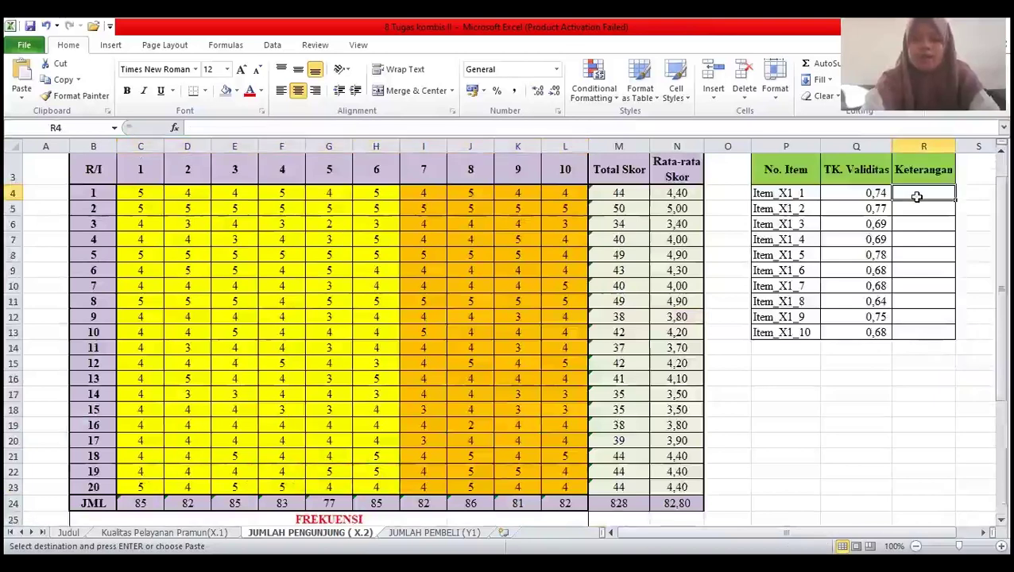
right_click(916, 196)
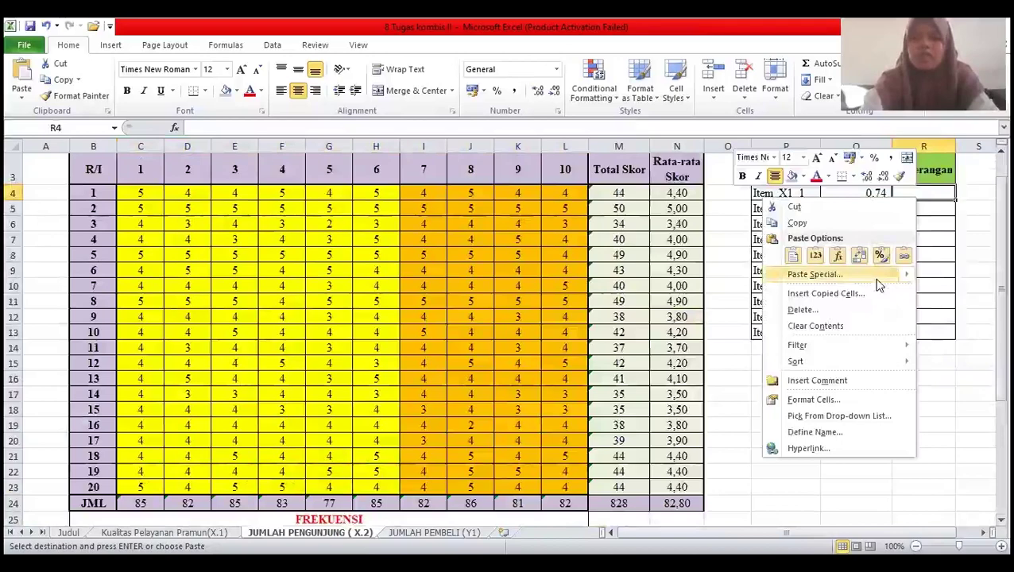
click(878, 279)
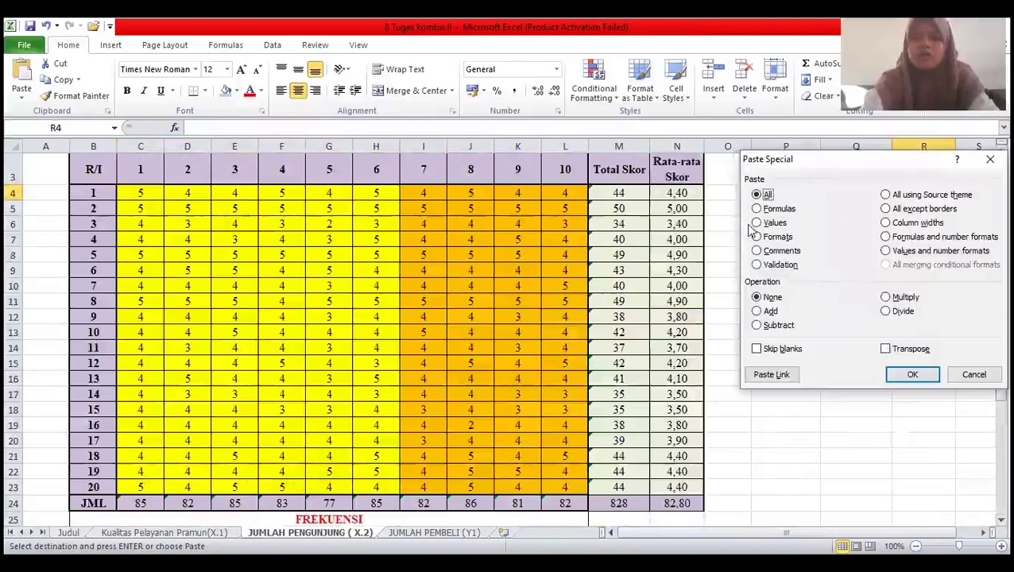
click(758, 224)
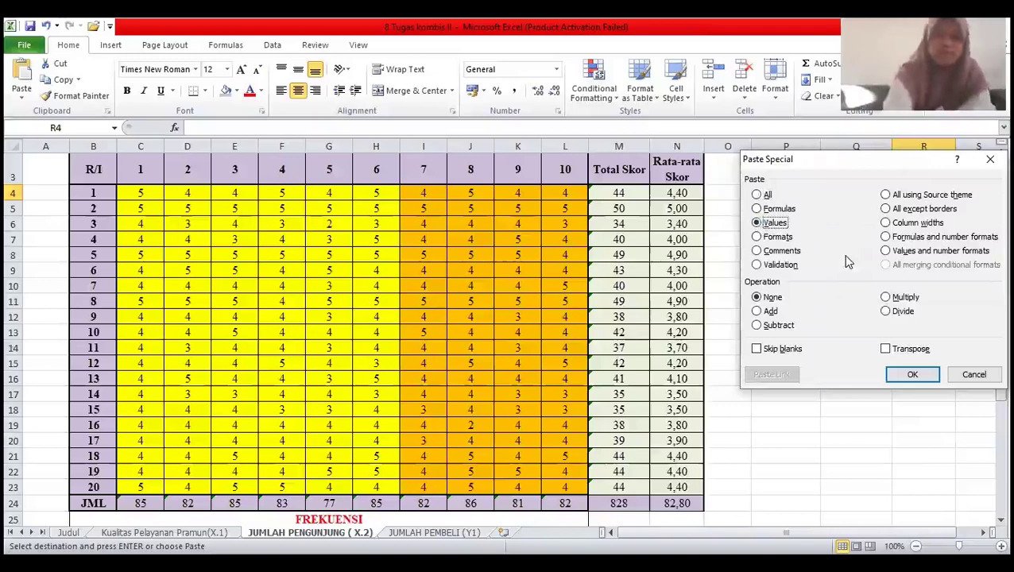
click(898, 350)
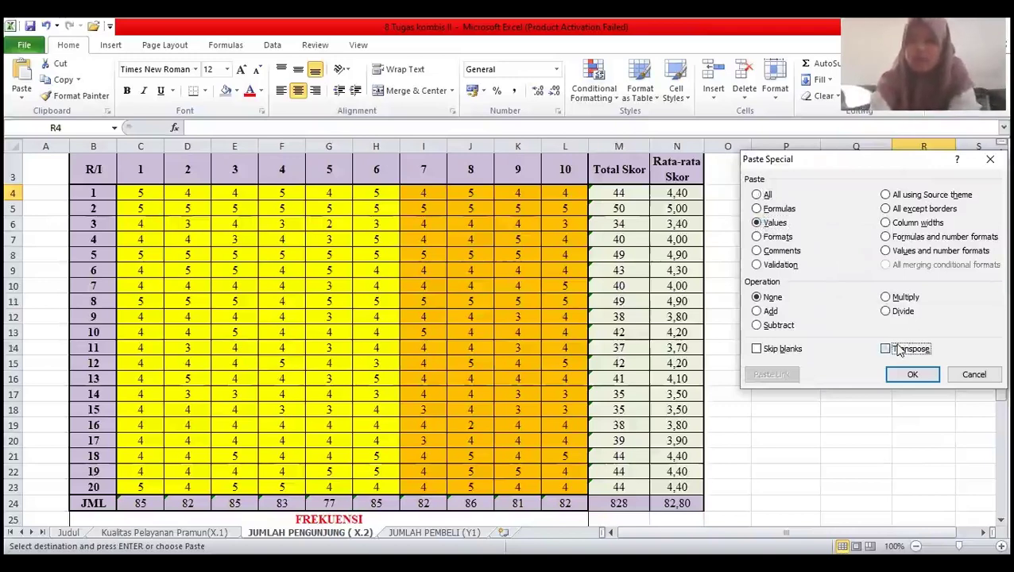
click(913, 377)
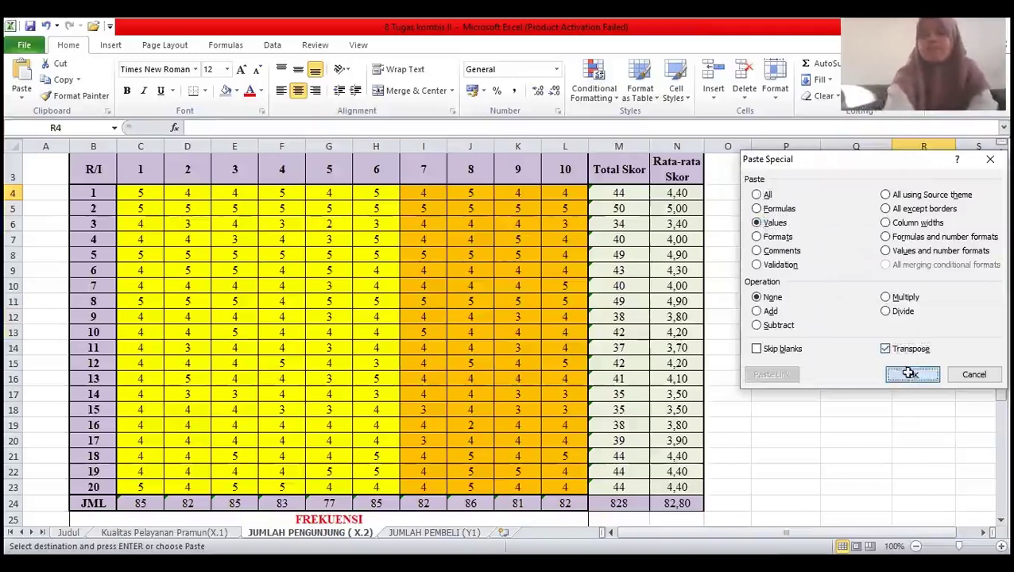
click(680, 441)
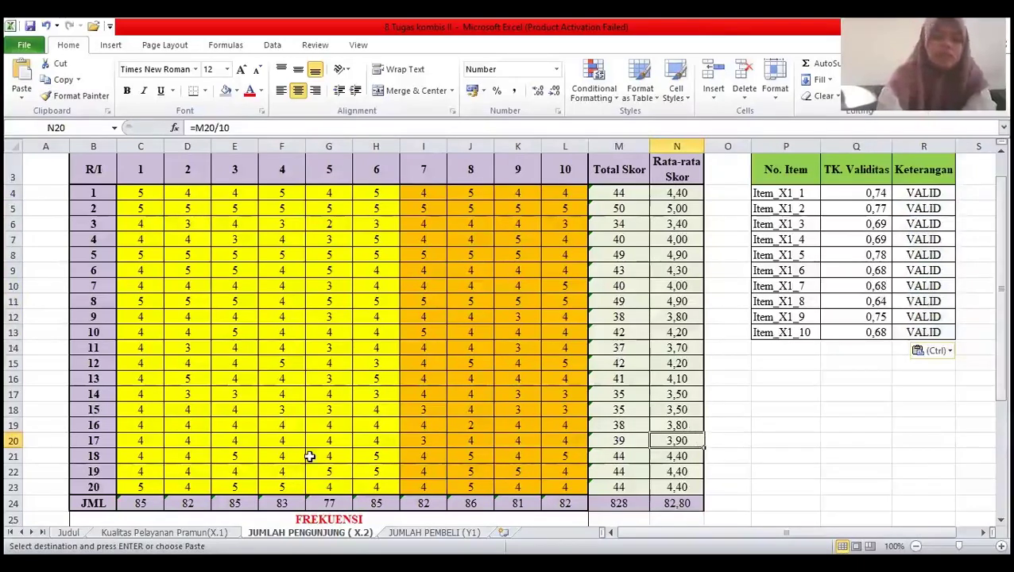
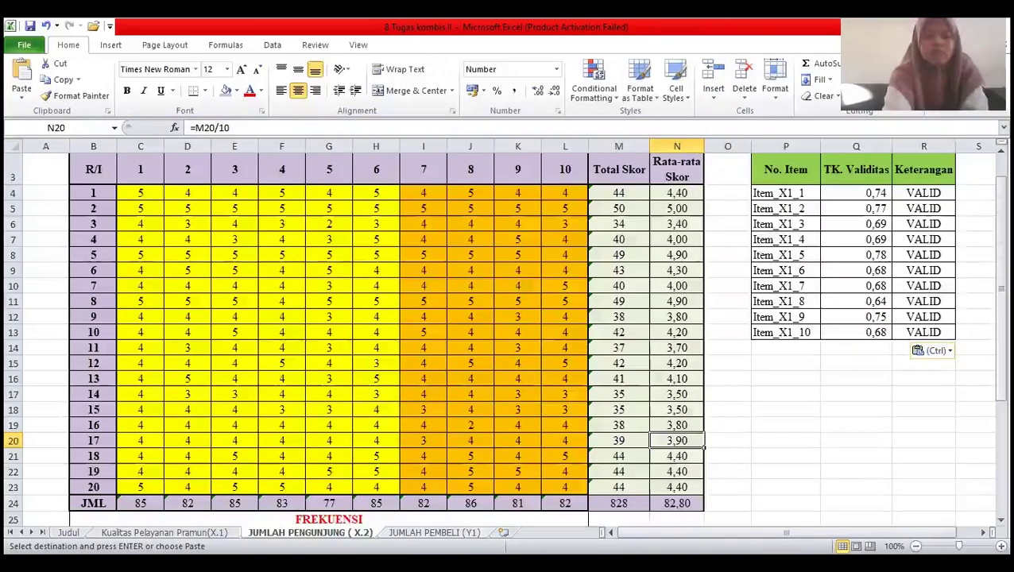
- Open the JUMLAH PEMBELI (Y1) sheet and go to the start of its score table
key(ctrl+Page_Down)
click(611, 318)
click(506, 327)
key(ctrl+Up)
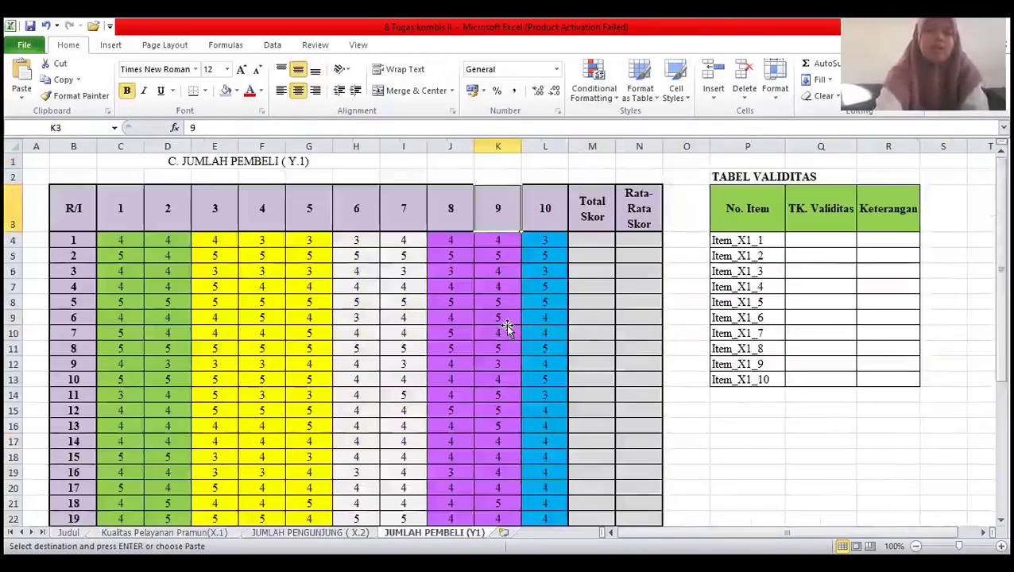
click(359, 301)
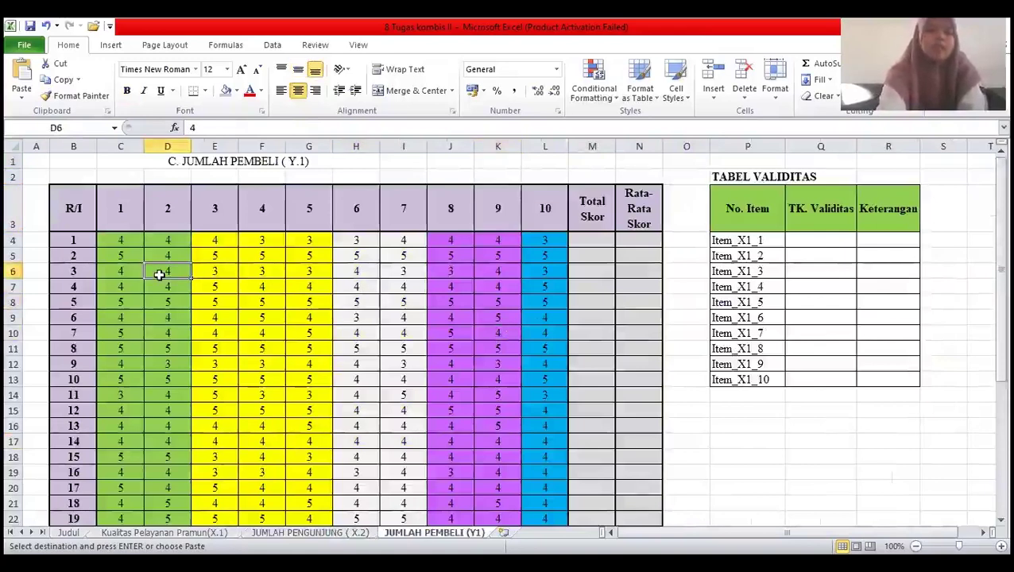
click(291, 289)
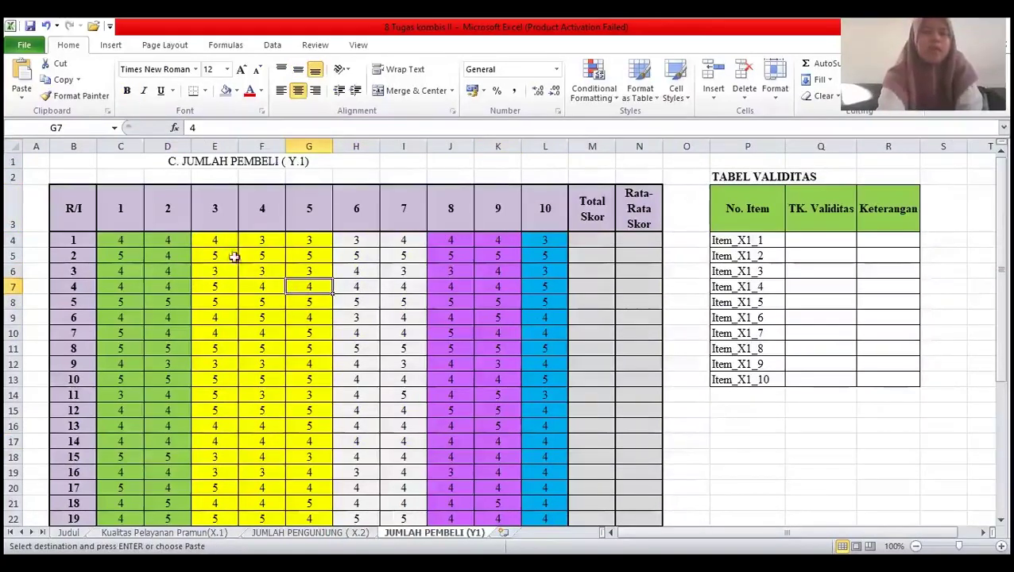
- Look through the respondents' item scores down to respondent 20 and back up to the first row
click(174, 253)
key(Down)
key(Down)
key(Down)
key(Down)
key(Down)
key(Down)
key(Down)
key(Down)
key(Down)
key(Down)
key(Down)
key(Down)
key(Down)
key(Down)
key(Down)
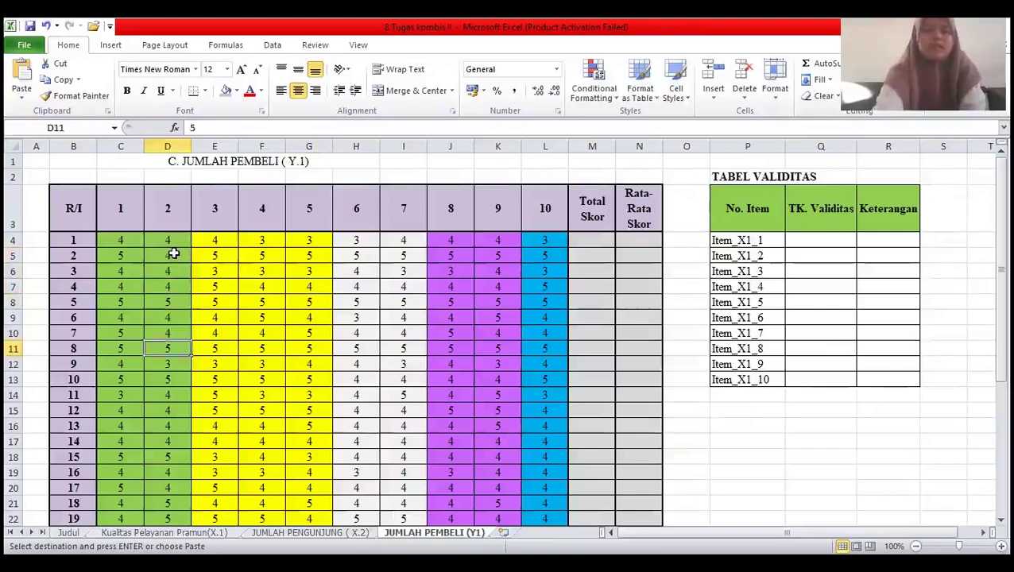
key(Down)
key(Down)
key(Down)
key(Down)
key(Down)
key(Down)
key(Up)
key(Up)
key(Up)
key(Up)
key(Up)
key(Up)
key(Up)
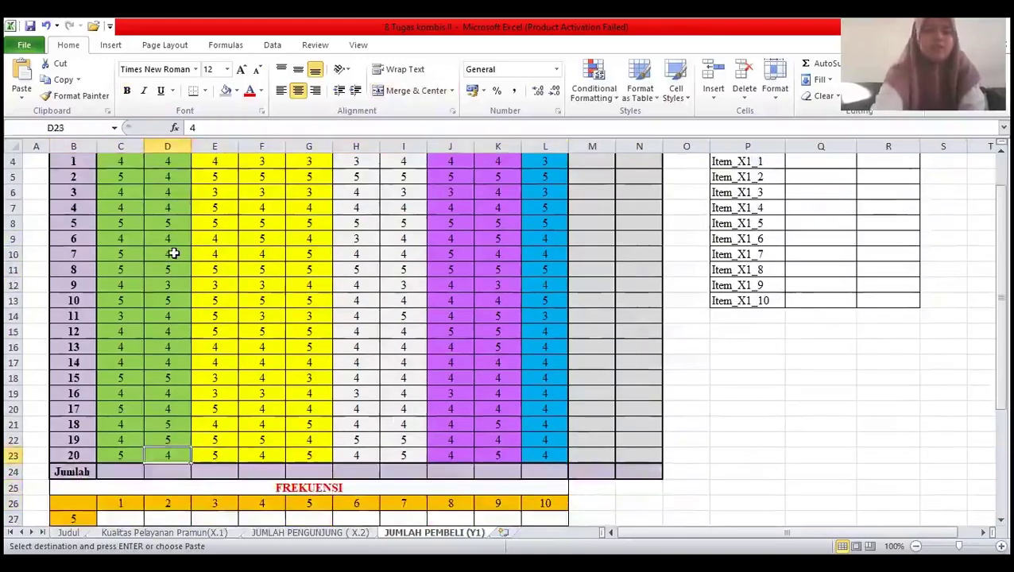
key(Up)
key(Up)
key(Up)
key(Up)
key(Up)
key(Up)
key(Up)
key(Up)
key(Up)
key(Up)
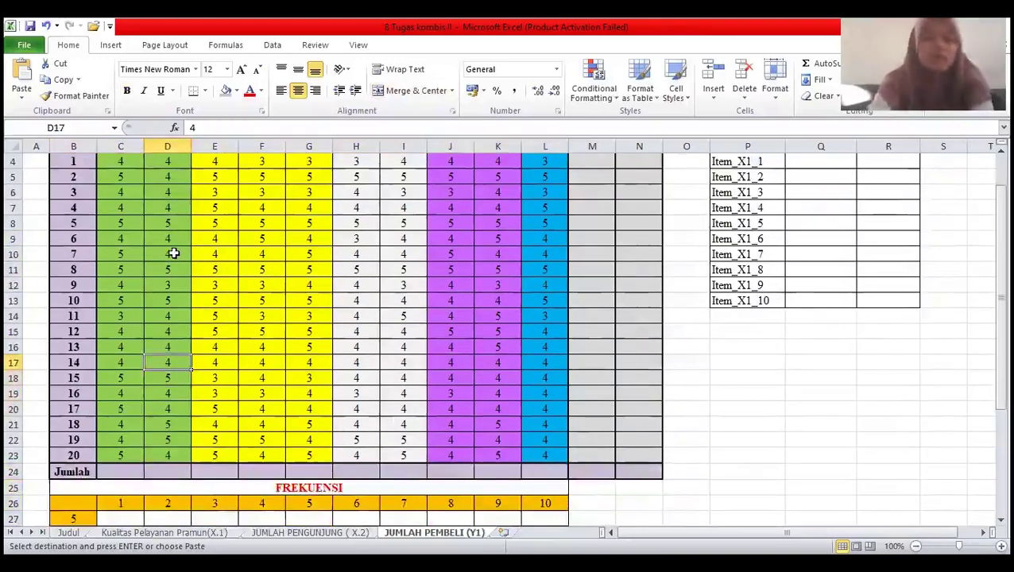
key(Up)
key(Up)
key(Up)
key(Up)
key(Up)
key(Up)
key(Up)
key(Up)
- Sum the scores in C4:L23 per item with AutoSum into the Jumlah row, C24:L24
key(Left)
key(Down)
key(Down)
key(Right)
key(shift+Right)
key(shift+Down)
key(shift+Up)
key(shift+Right)
key(shift+Right)
key(shift+Right)
key(shift+Right)
key(shift+Right)
key(shift+Right)
key(shift+Right)
key(shift+Right)
key(shift+Right)
key(shift+Left)
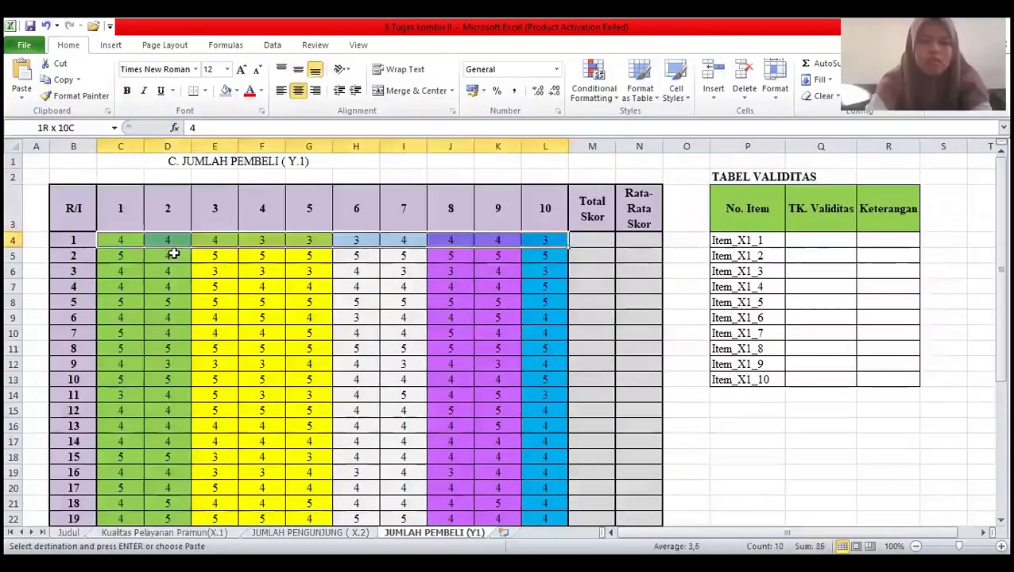
key(shift+Down)
key(shift+Down)
key(shift+Down)
key(shift+Down)
key(shift+Down)
key(shift+Down)
key(shift+Down)
key(shift+Down)
key(shift+Down)
key(shift+Down)
key(shift+Down)
key(shift+Down)
key(shift+Down)
key(shift+Down)
key(shift+Down)
key(shift+Down)
key(shift+Down)
key(shift+Down)
key(shift+Down)
key(shift+Left)
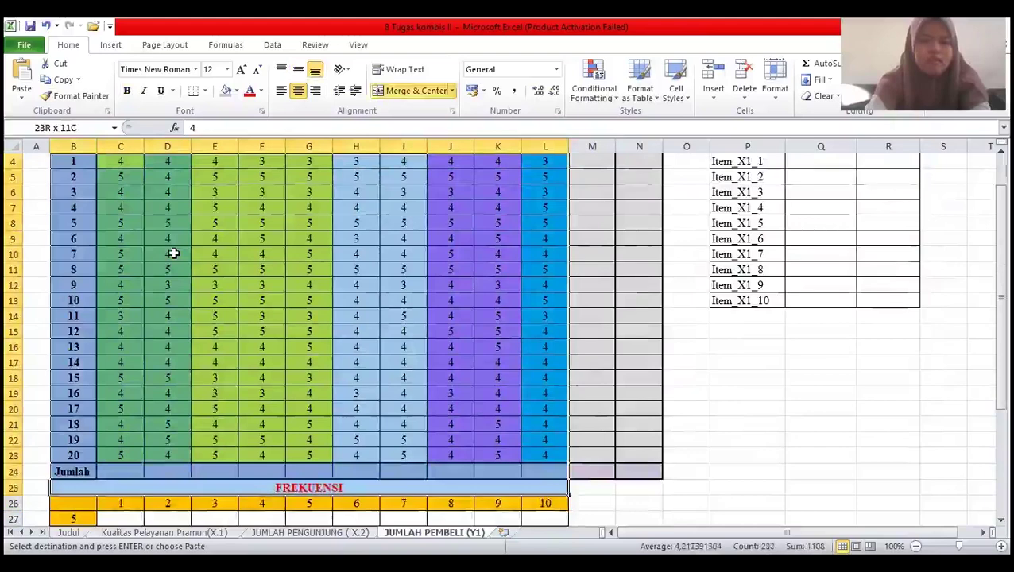
key(shift+Left)
key(shift+Right)
key(shift+Right)
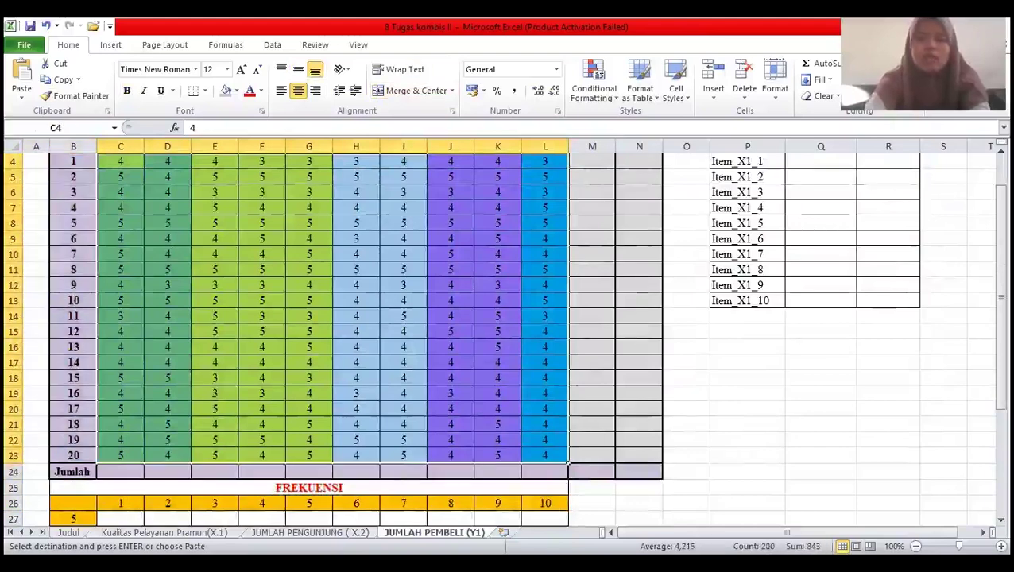
click(833, 63)
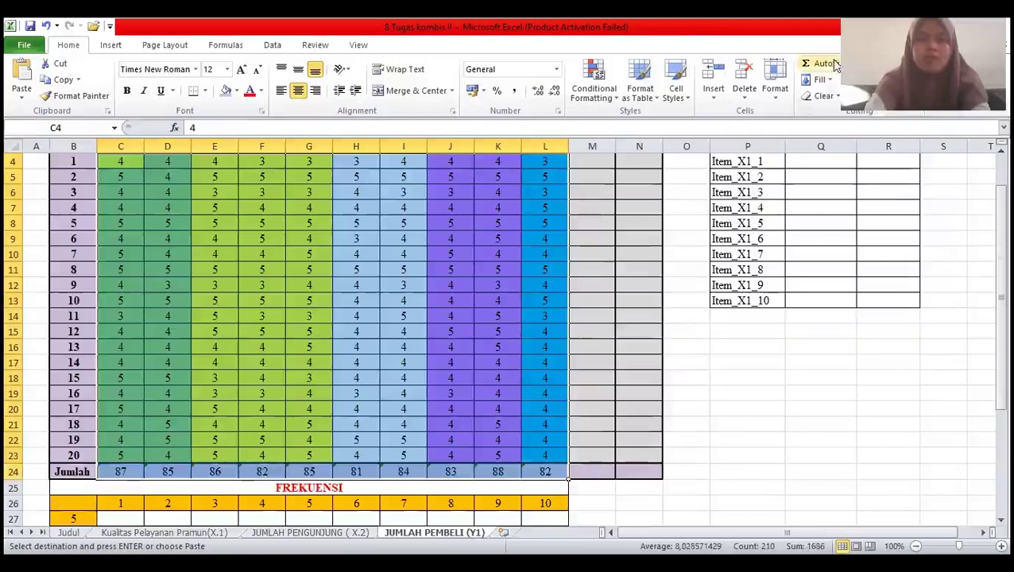
- Sum respondent 1's scores in C4:L4 with AutoSum into the Total Skor cell M4
click(601, 304)
key(Up)
key(Up)
key(Up)
key(Up)
key(Up)
key(Up)
key(Up)
key(Up)
key(Up)
key(Up)
key(Up)
key(Up)
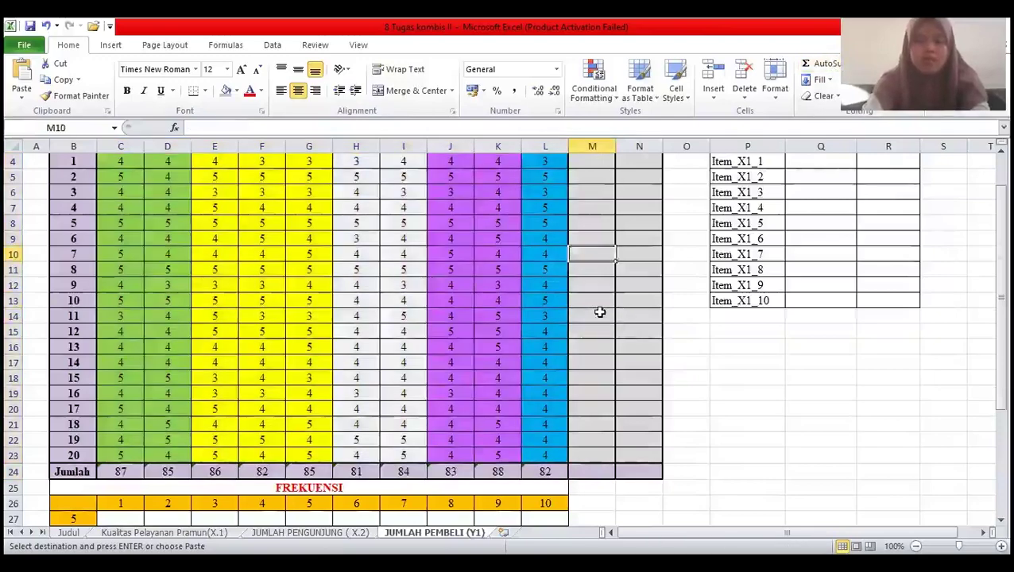
key(Down)
key(Down)
key(Down)
key(Left)
key(Left)
key(Left)
key(Left)
key(Left)
key(Left)
key(Left)
key(Left)
key(Left)
key(Left)
key(shift+Right)
key(shift+Right)
key(shift+Right)
key(shift+Right)
key(shift+Right)
key(shift+Right)
key(shift+Right)
key(shift+Right)
key(shift+Right)
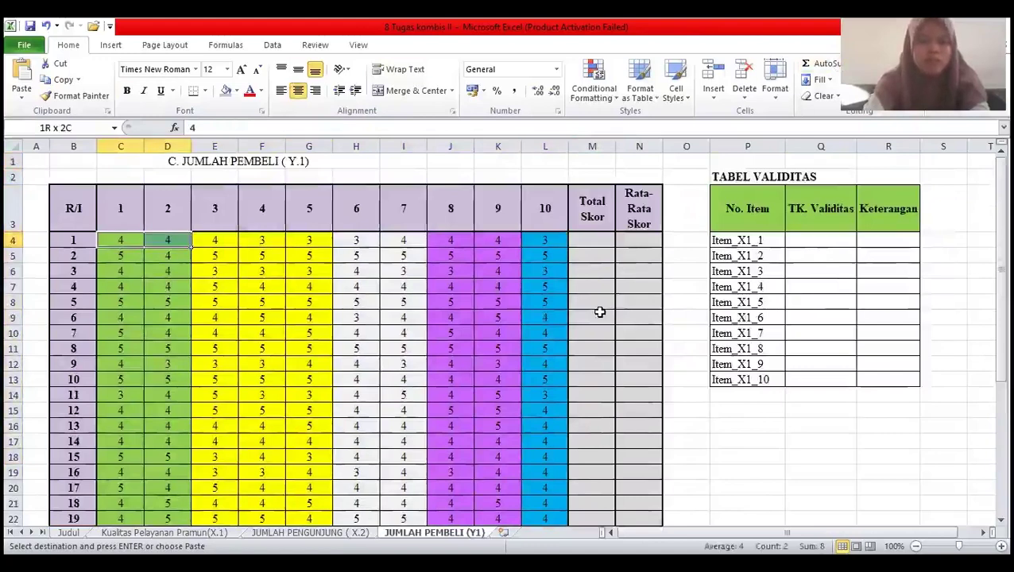
click(822, 63)
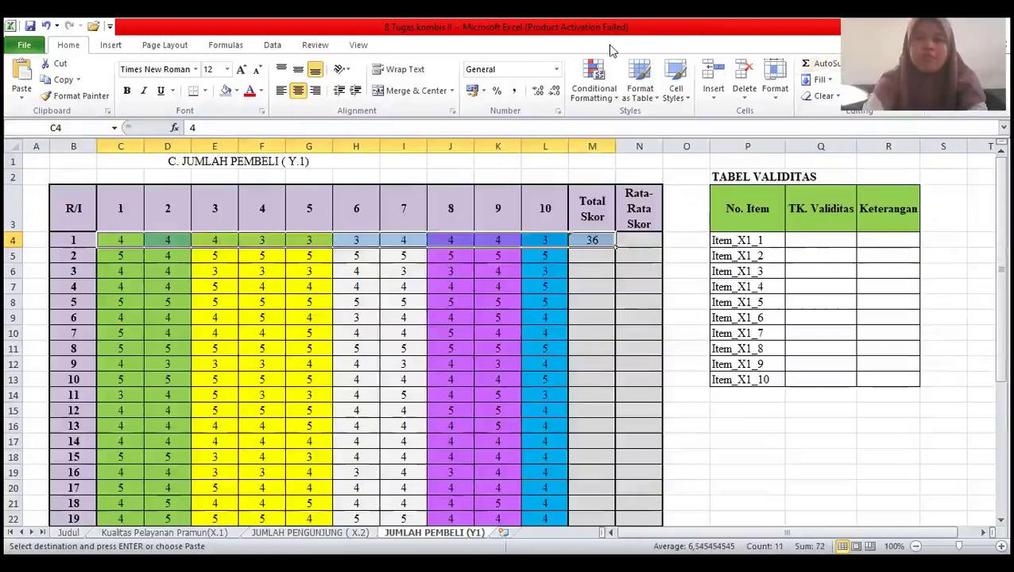
- Fill the Total Skor formula from M4 down through all respondents and the Jumlah row to M24
click(593, 231)
click(593, 236)
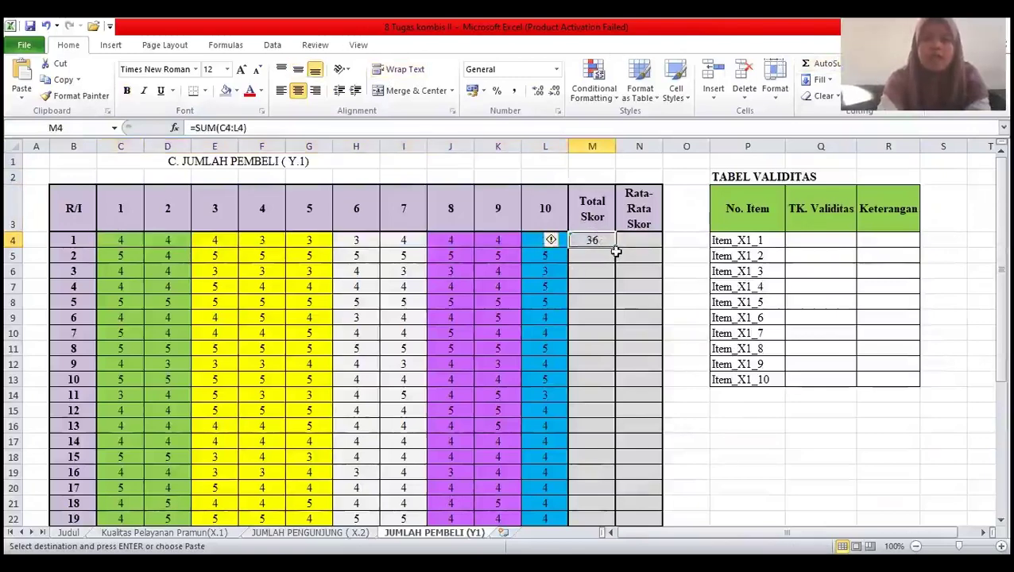
drag(615, 250, 607, 474)
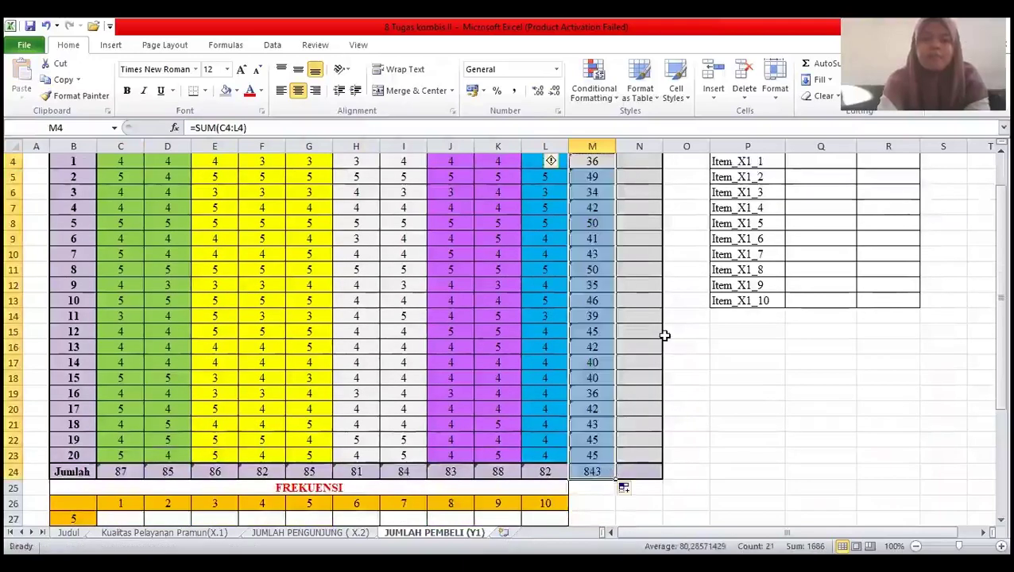
- Calculate respondent 1's Rata-Rata Skor in N4 with the formula =M4/10
click(664, 336)
key(Left)
key(Up)
key(Up)
key(Up)
key(Up)
key(Up)
key(Up)
key(Up)
key(Up)
key(Up)
key(Up)
key(Up)
key(Up)
key(Up)
key(Up)
key(Down)
key(Down)
key(Down)
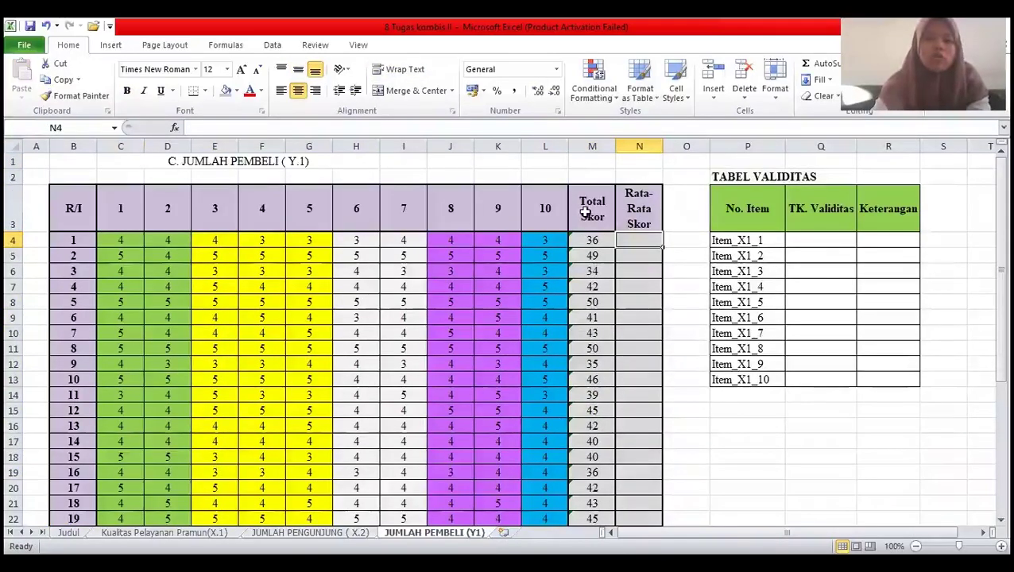
text(=)
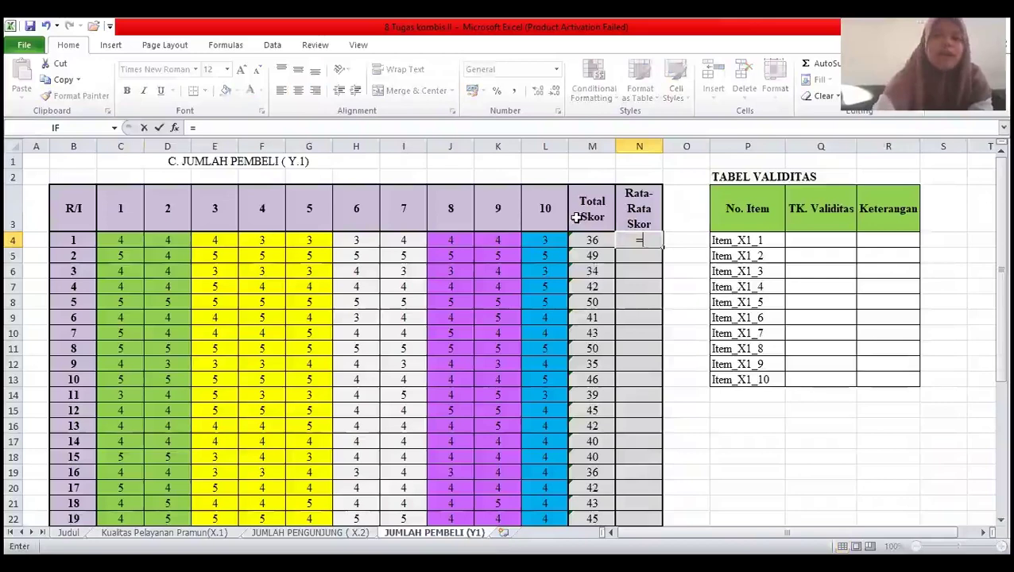
click(590, 239)
text(/)
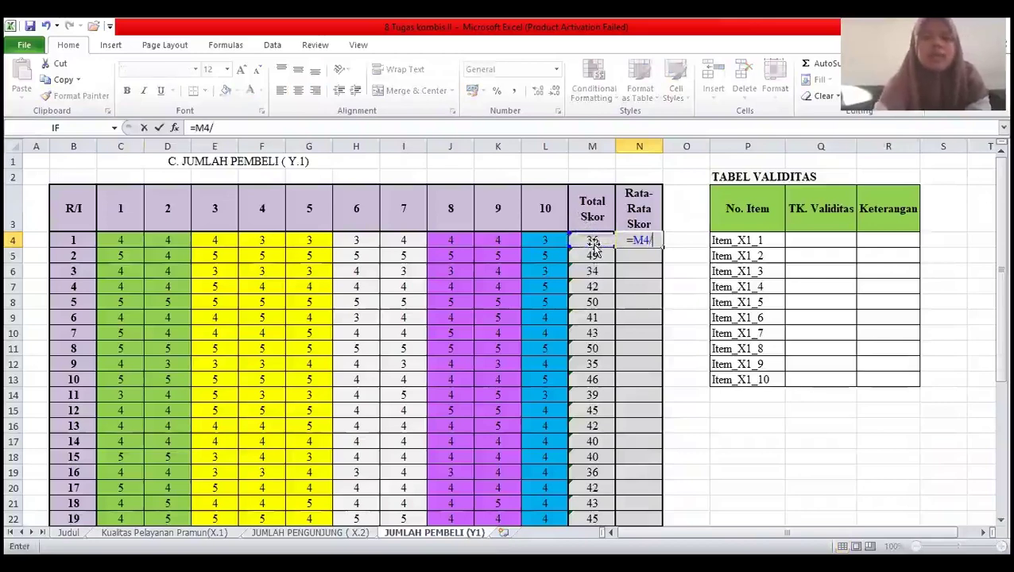
text(10)
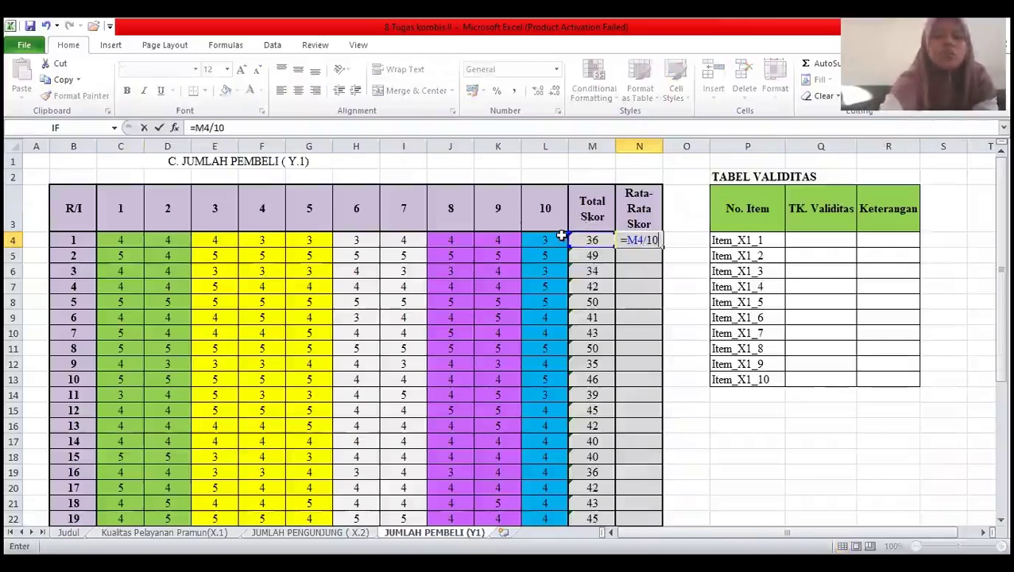
key(Return)
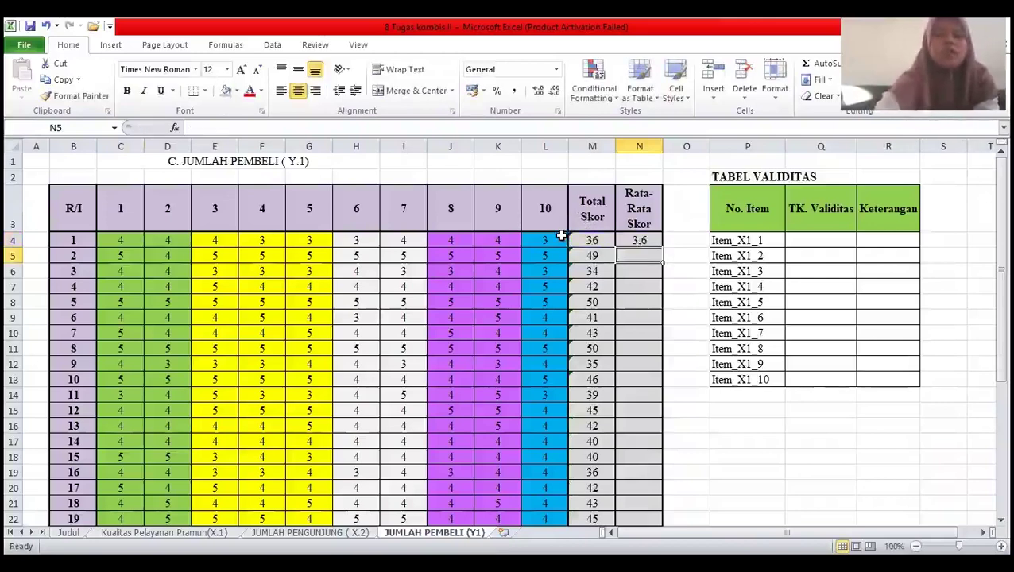
- Fill the Rata-Rata Skor formula from N4 down through all respondents and the Jumlah row to N24
click(649, 229)
click(647, 240)
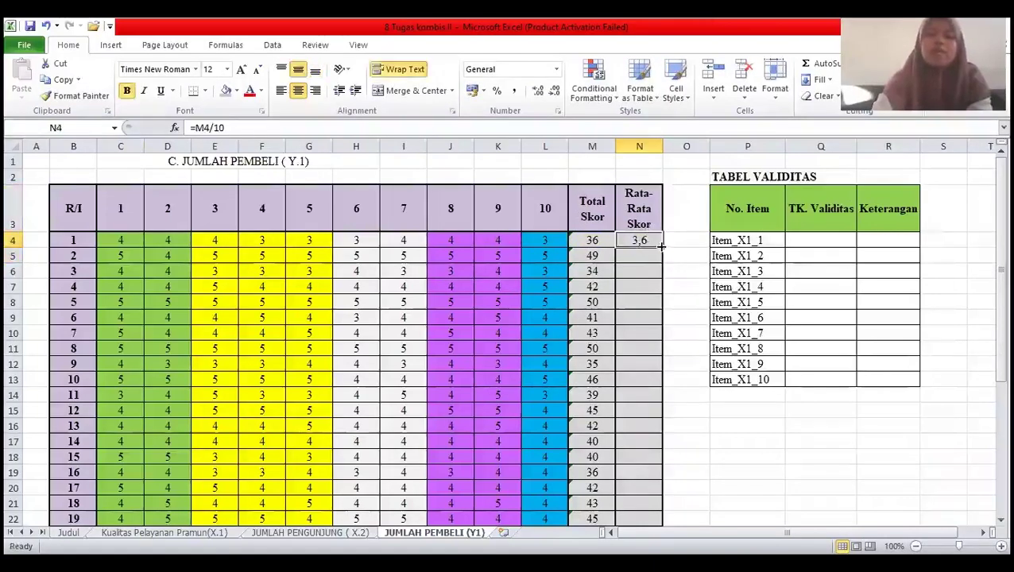
drag(662, 247, 662, 476)
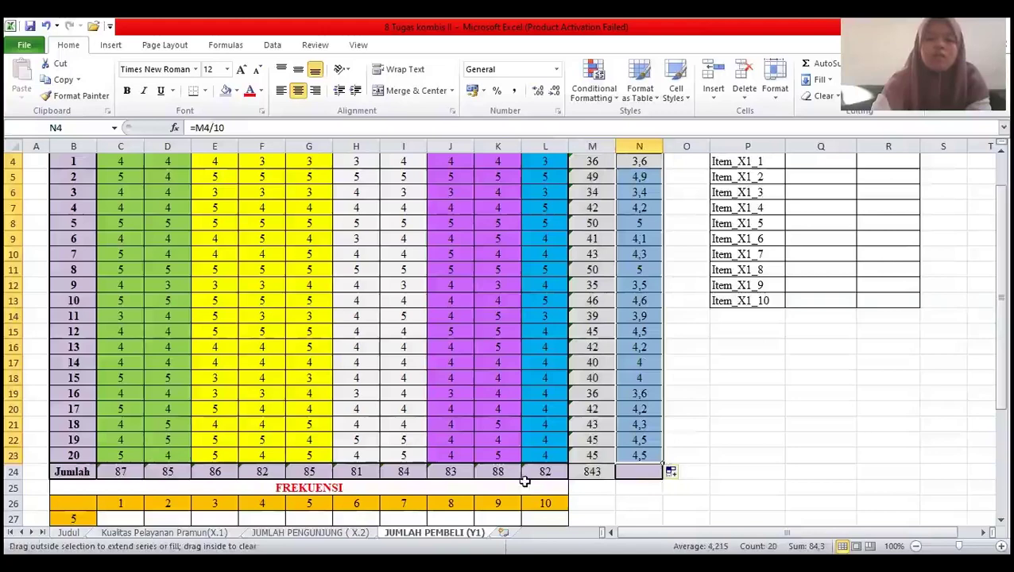
- Begin a COUNTIF formula in FREKUENSI cell C27 with the row-locked range C$4:C$23
click(172, 513)
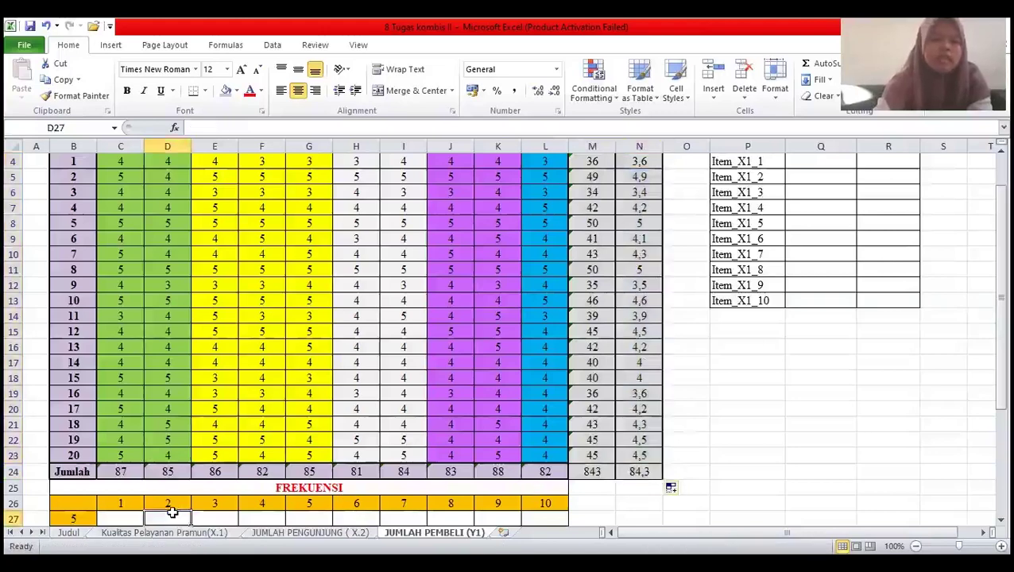
key(Left)
key(Down)
key(Up)
key(Up)
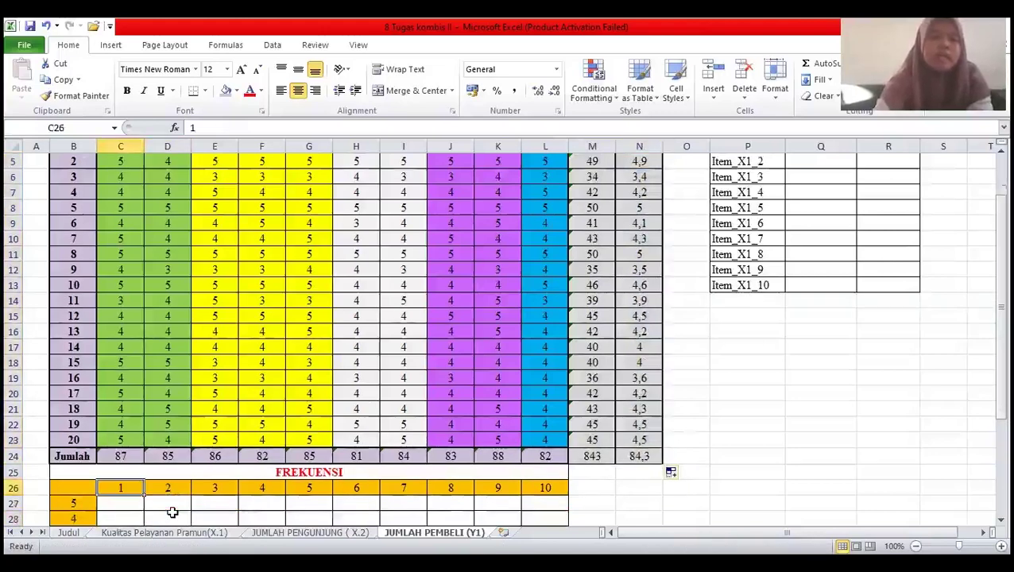
key(Down)
key(Down)
key(Up)
key(Down)
key(Down)
key(Up)
key(Up)
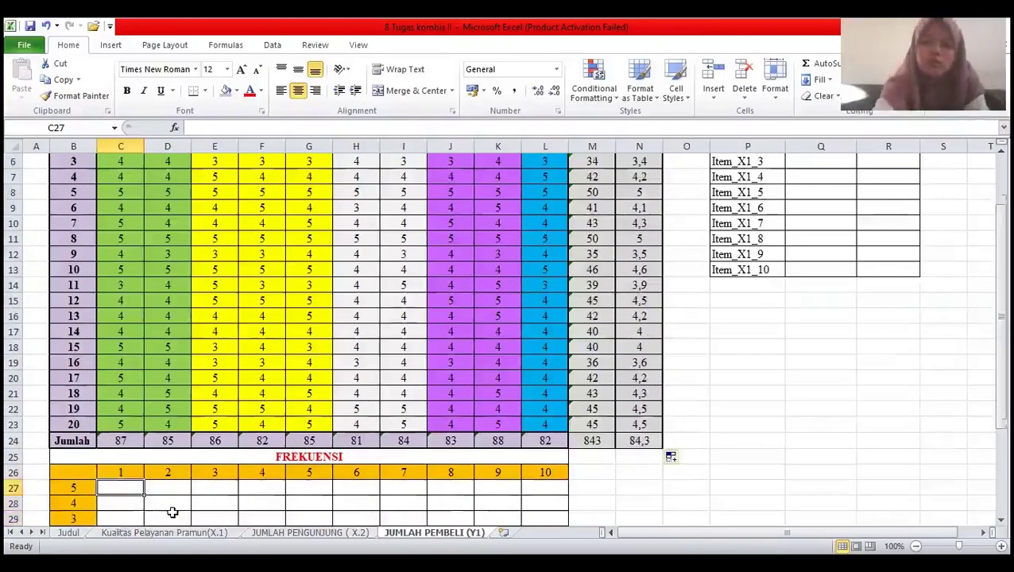
text(=)
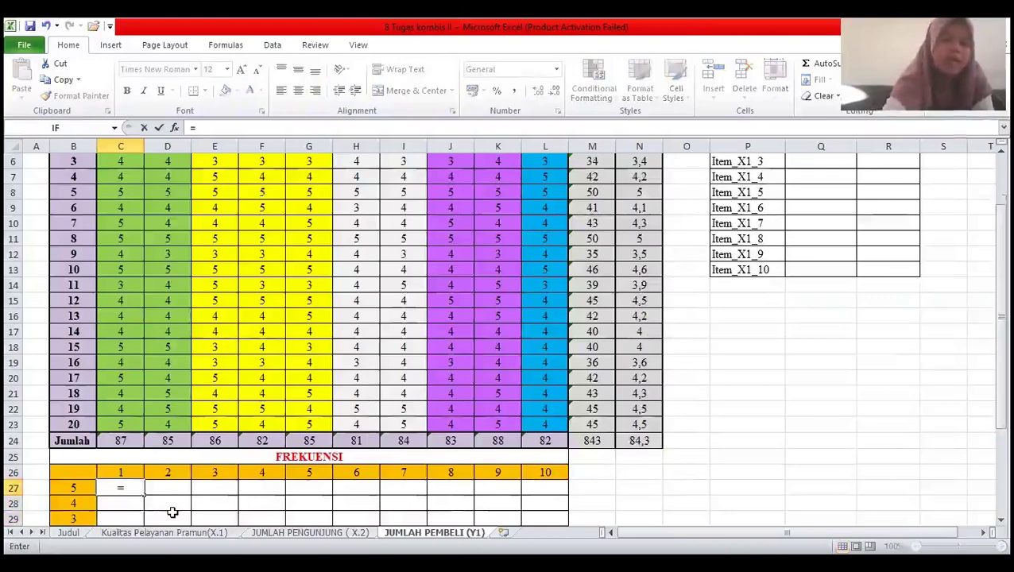
text(C)
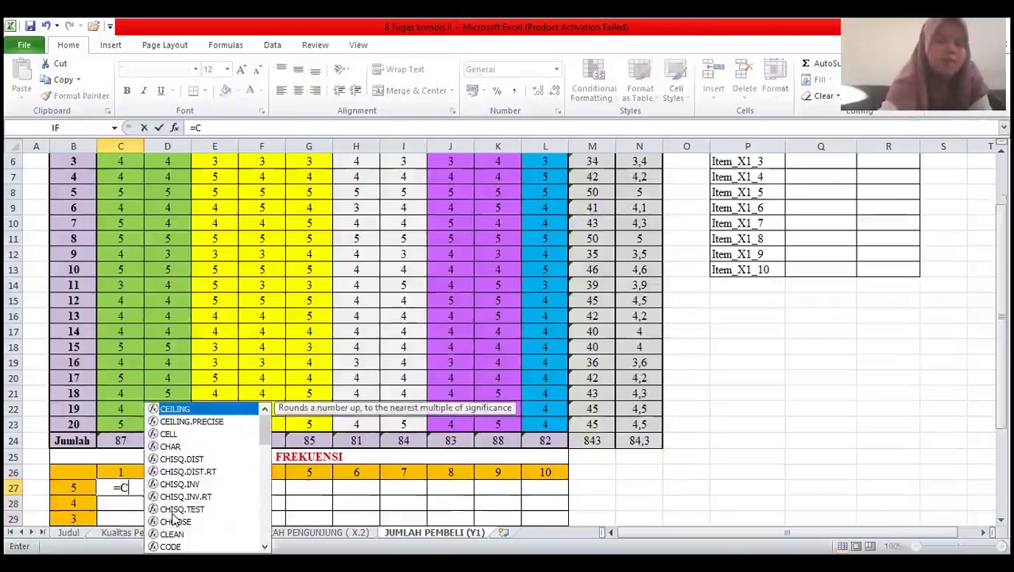
text(OUNTIF()
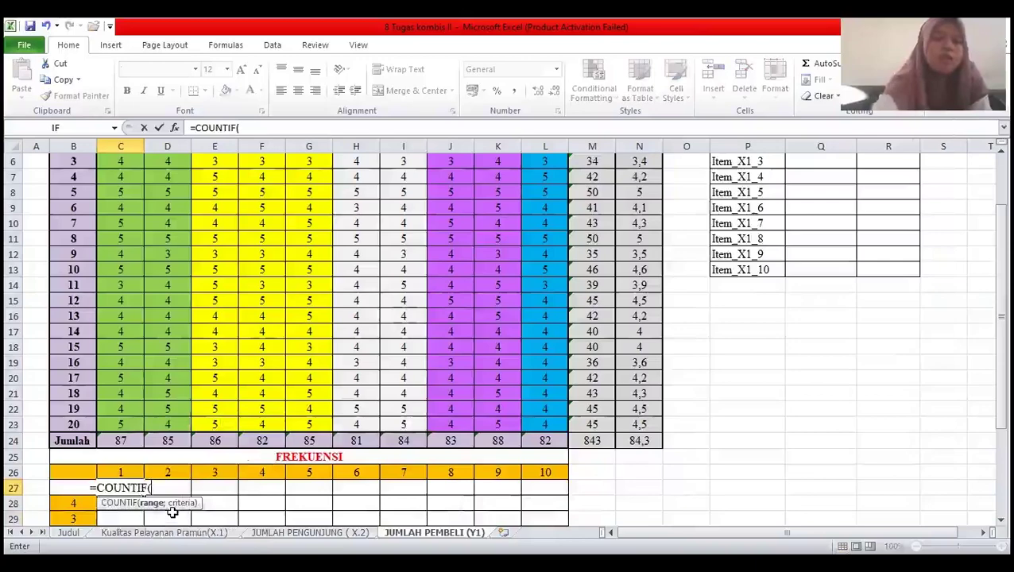
drag(1002, 391, 217, 239)
click(132, 238)
key(shift+Down)
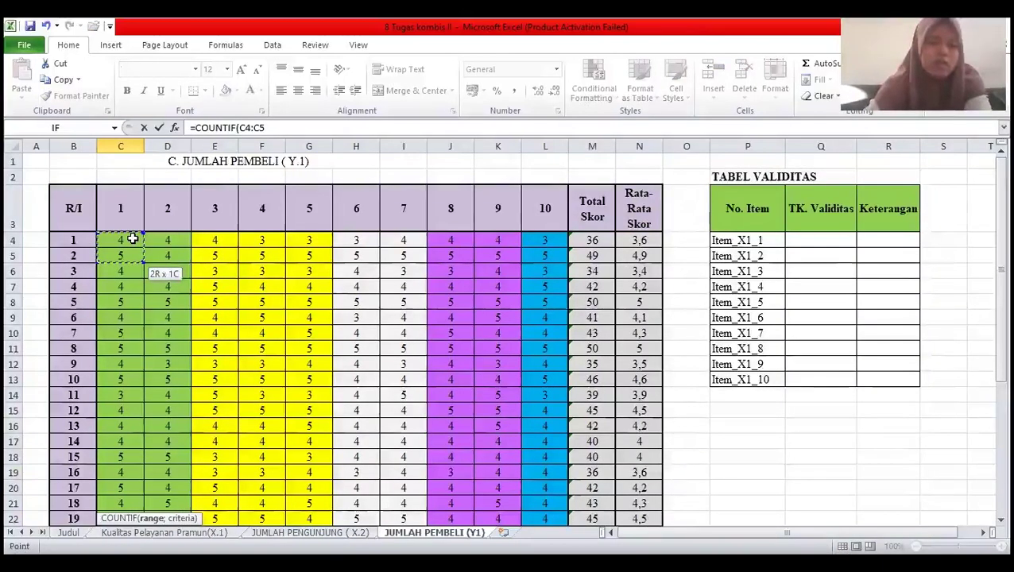
key(ctrl+shift+Down)
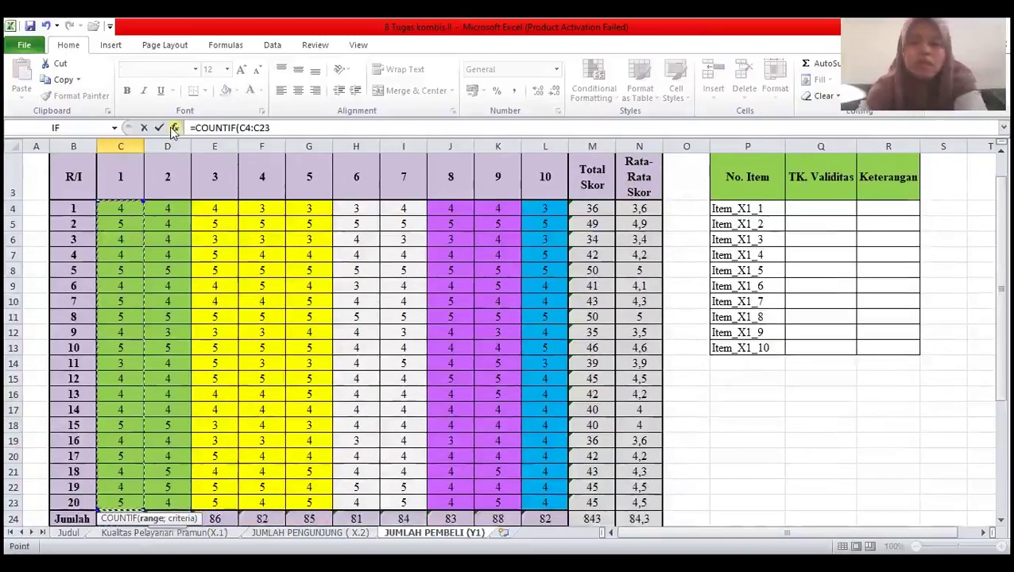
key(F4)
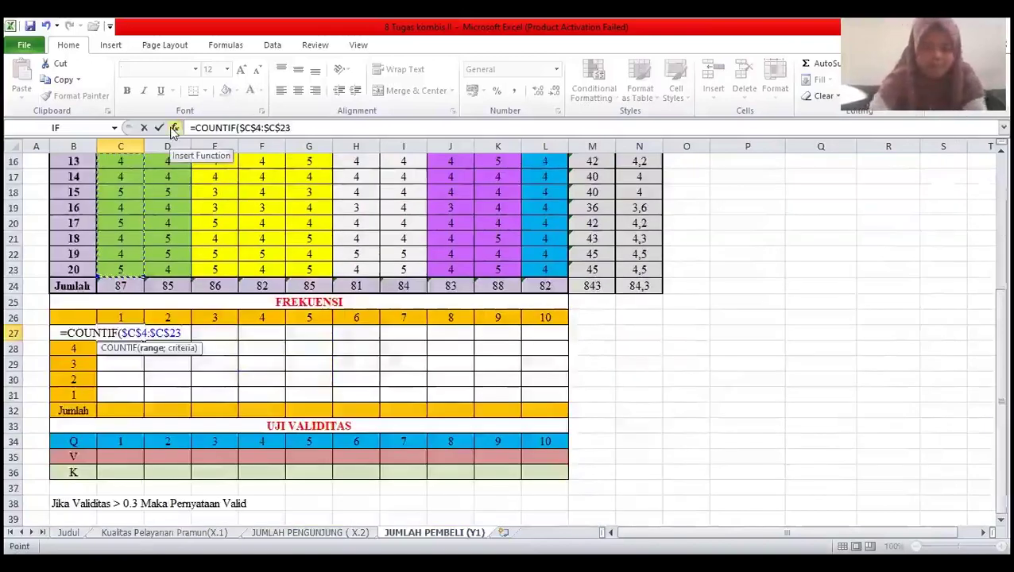
click(248, 136)
key(BackSpace)
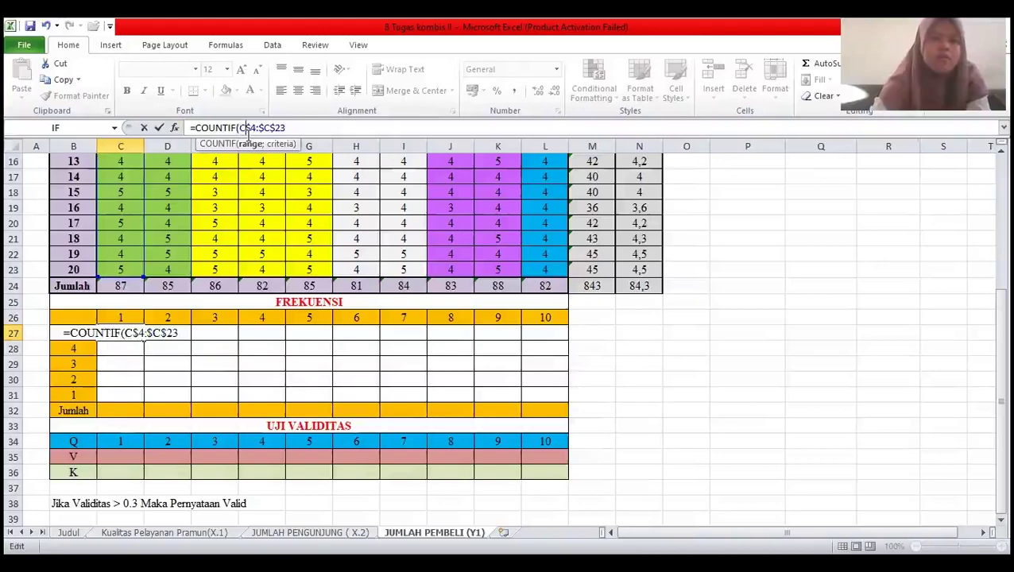
key(BackSpace)
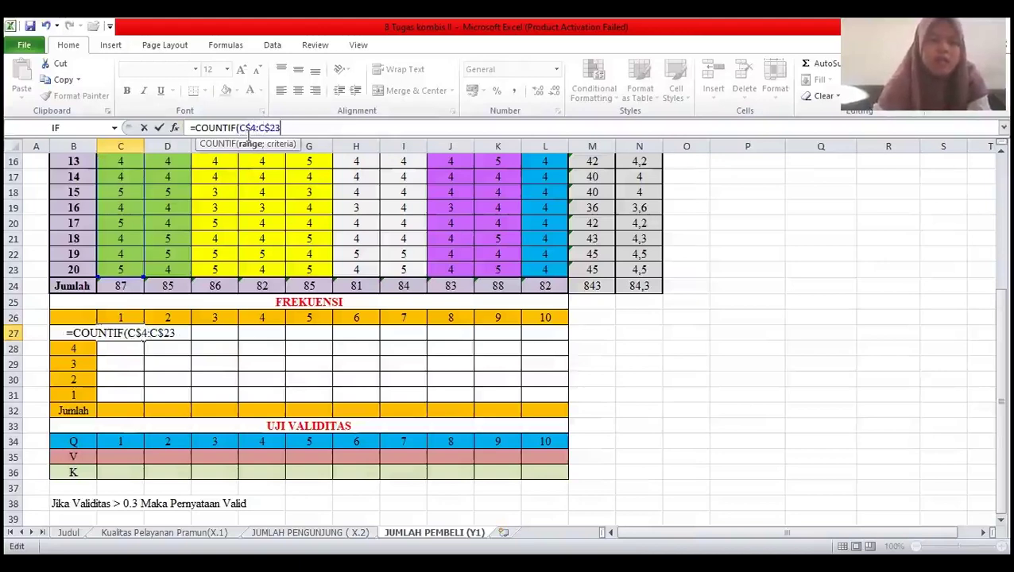
- Add the column-locked criterion $B27 to complete the formula =COUNTIF(C$4:C$23;$B27) in C27
text(;)
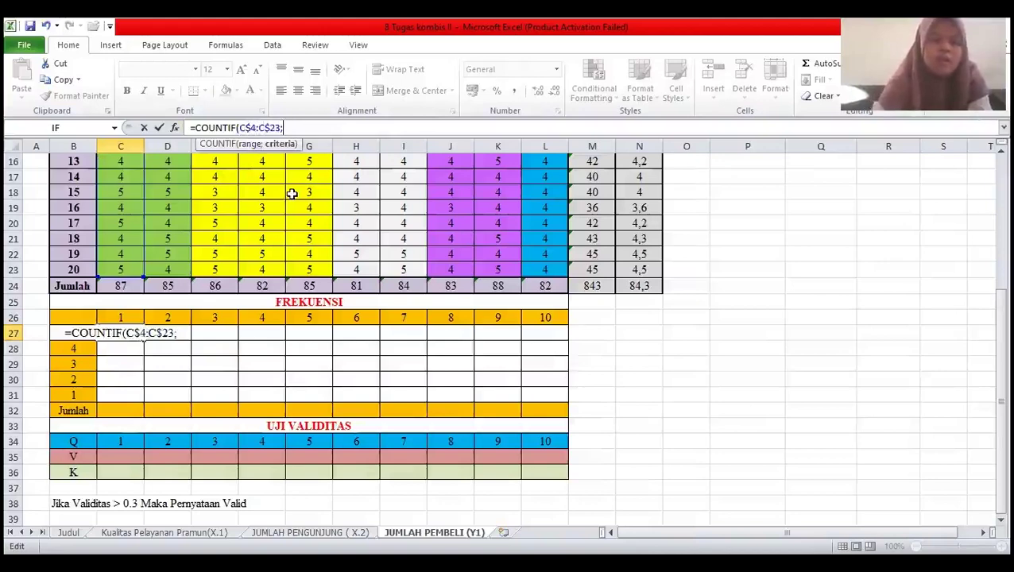
text(B27)
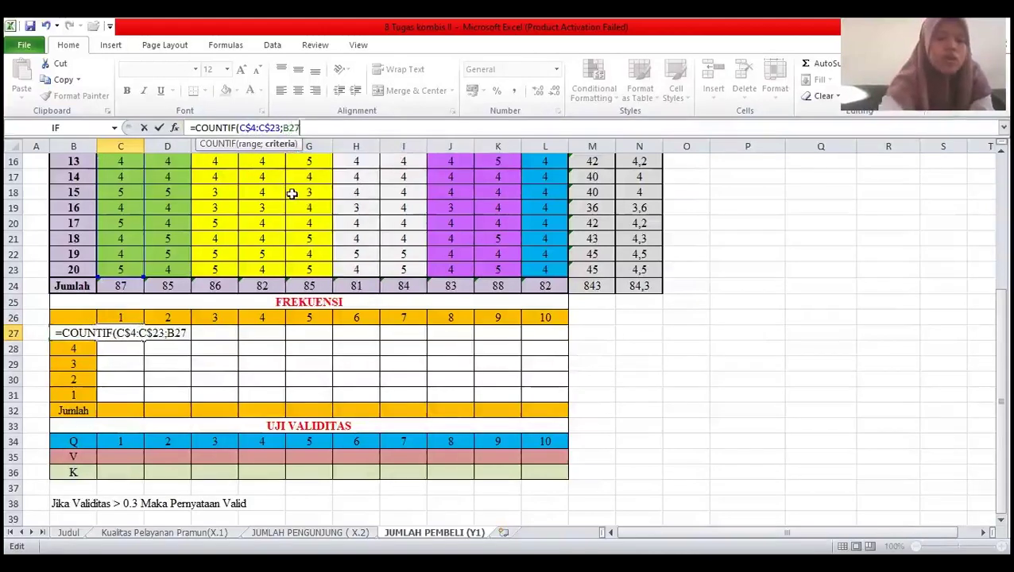
click(285, 128)
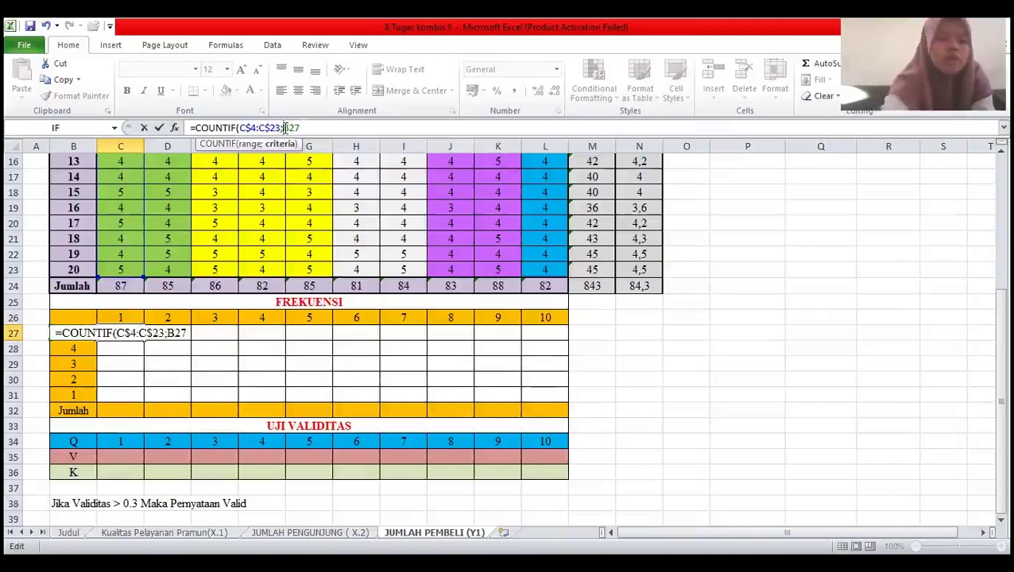
text($)
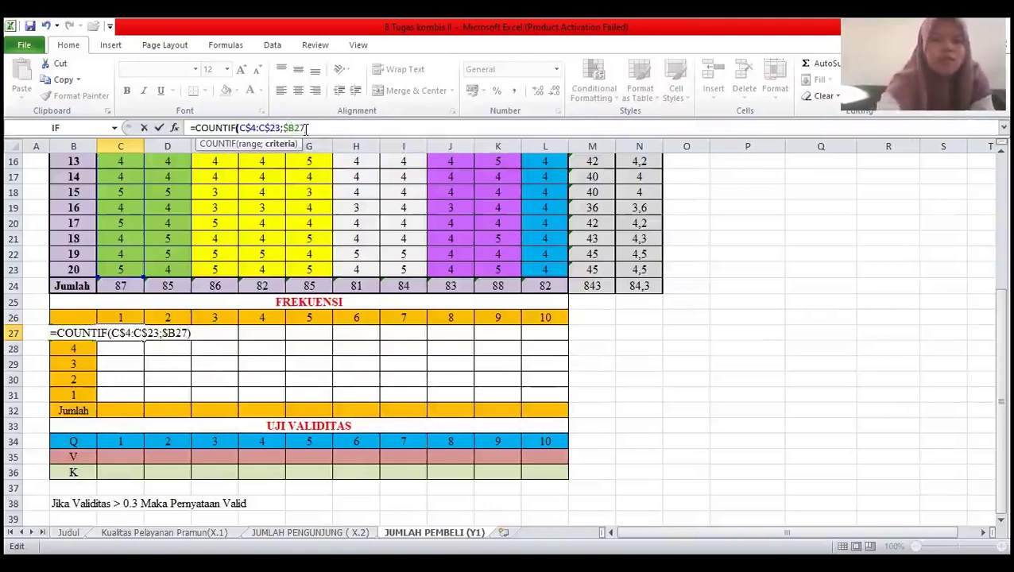
key(Return)
- Fill the COUNTIF formula from C27 through L31 and total each item with AutoSum into the Jumlah row, C32:L32
click(127, 330)
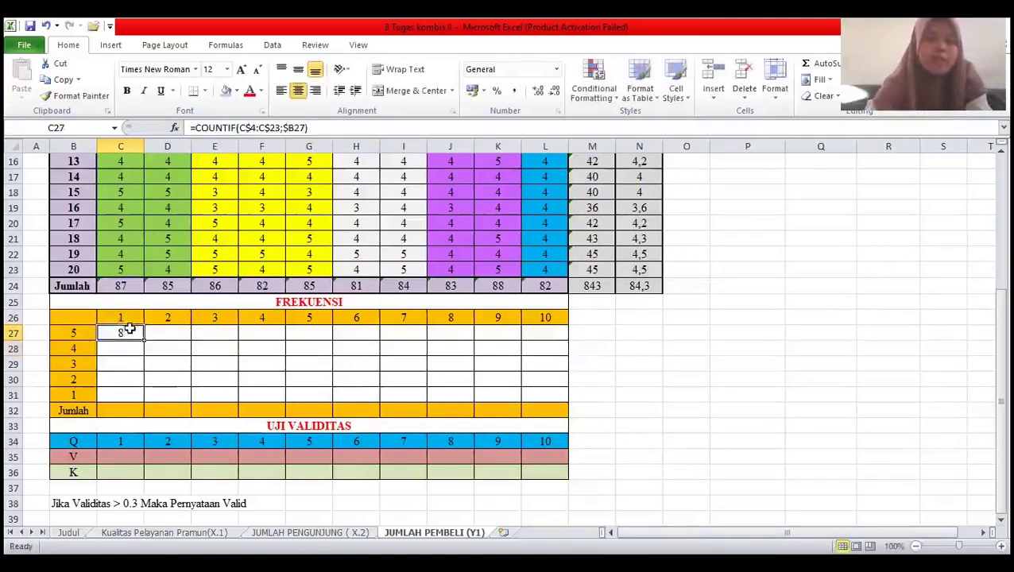
drag(143, 340, 570, 403)
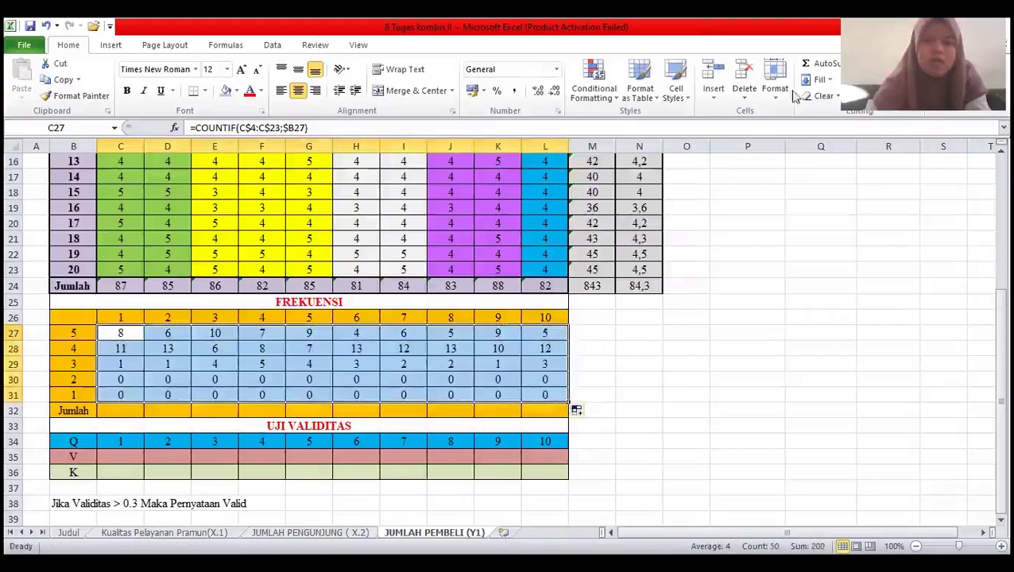
click(819, 64)
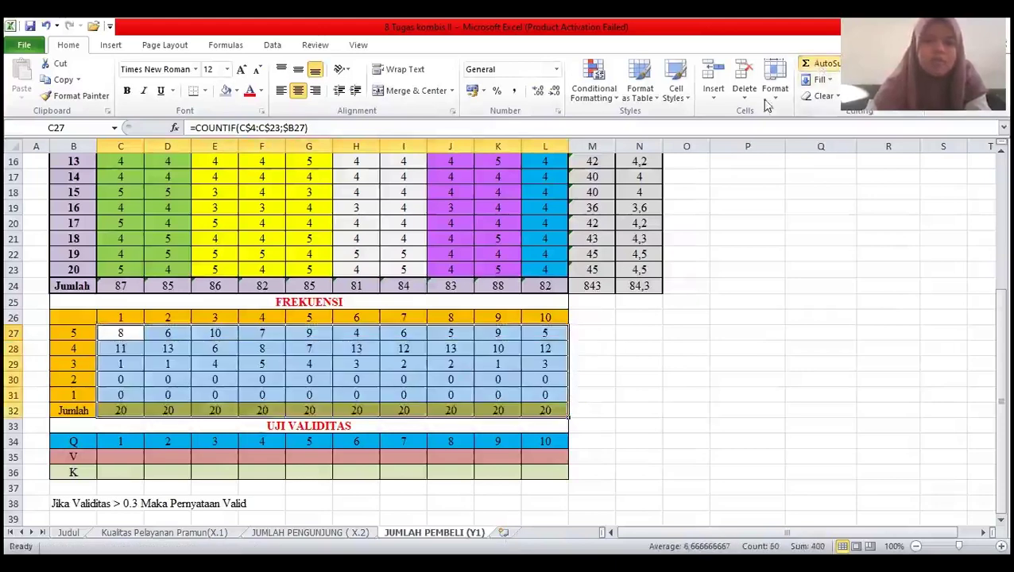
click(596, 315)
- Check the FREKUENSI totals in the Jumlah row and the count formulas for score 2
click(280, 409)
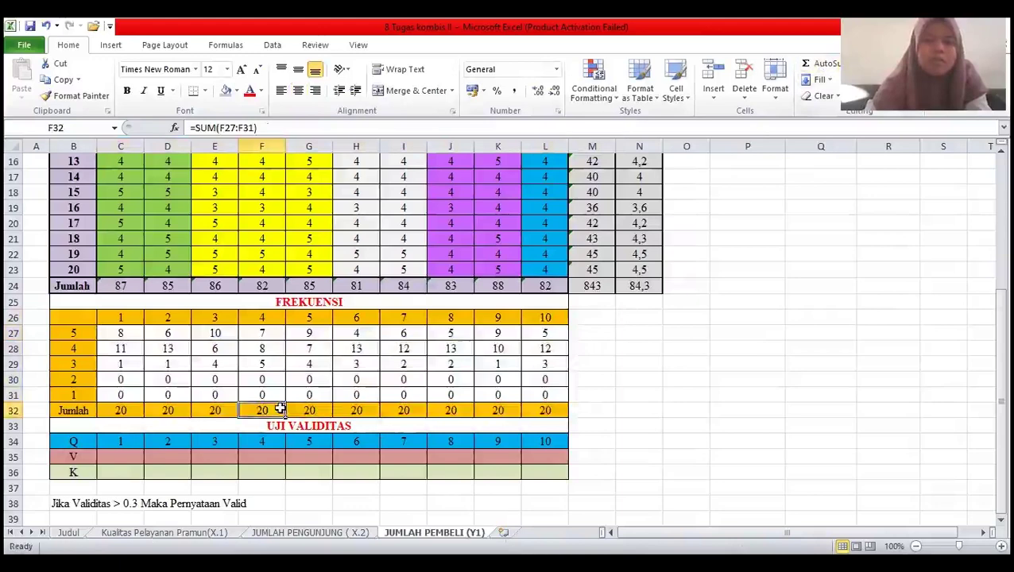
click(123, 409)
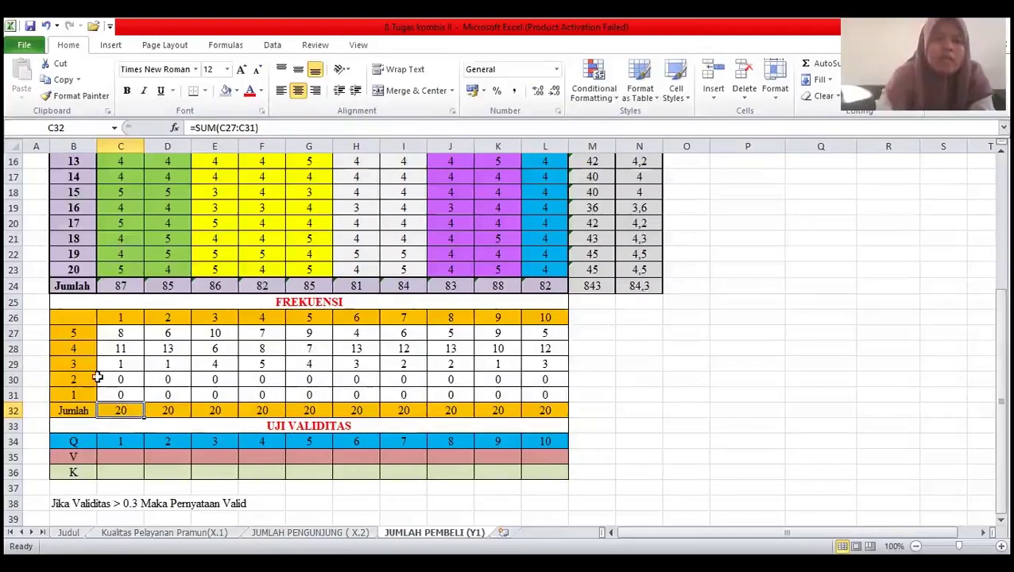
click(170, 381)
click(115, 383)
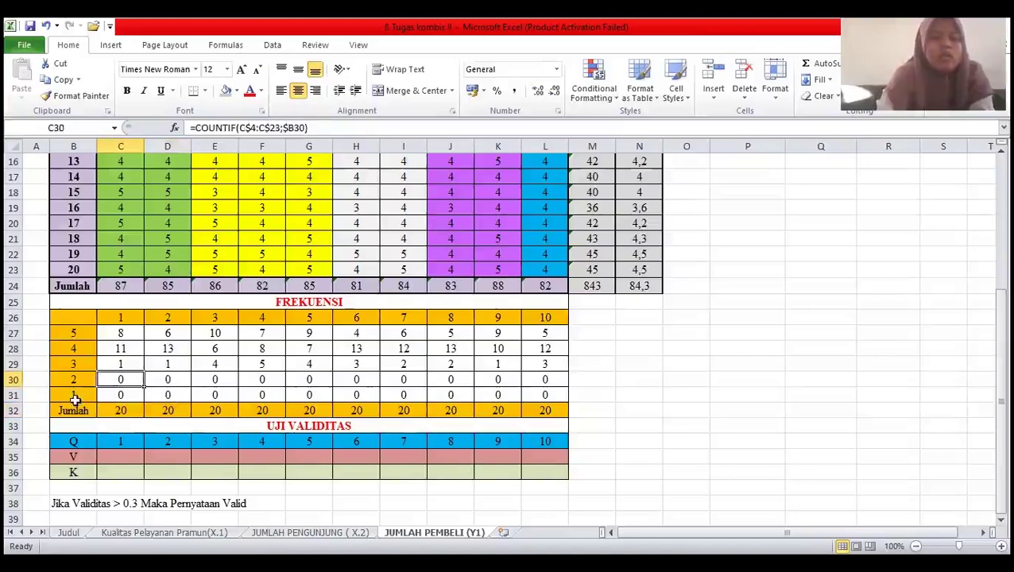
click(75, 397)
click(195, 378)
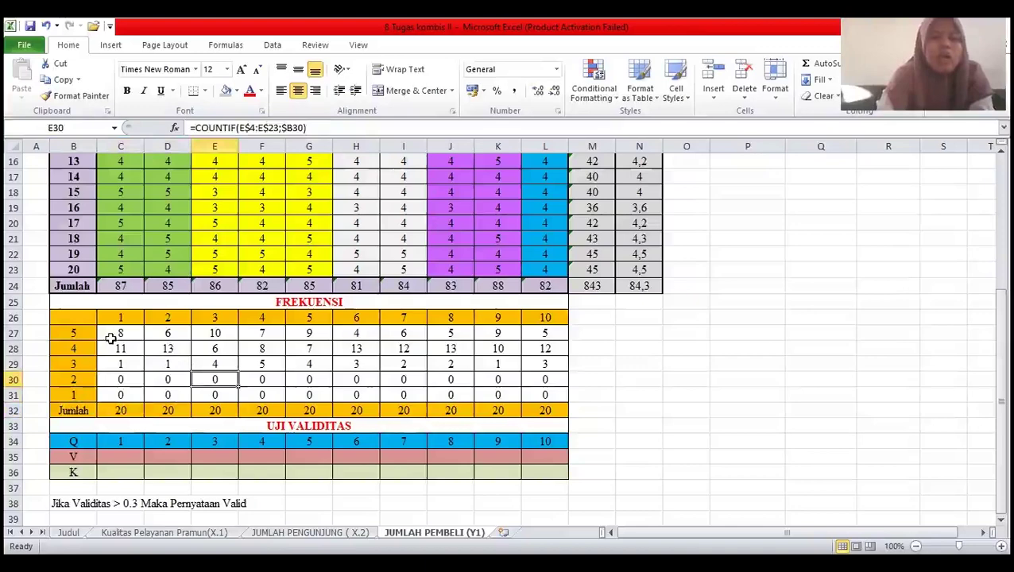
- Begin a PEARSON formula in UJI VALIDITAS cell C35 with the item 1 scores C4:C23 as the first array
click(131, 461)
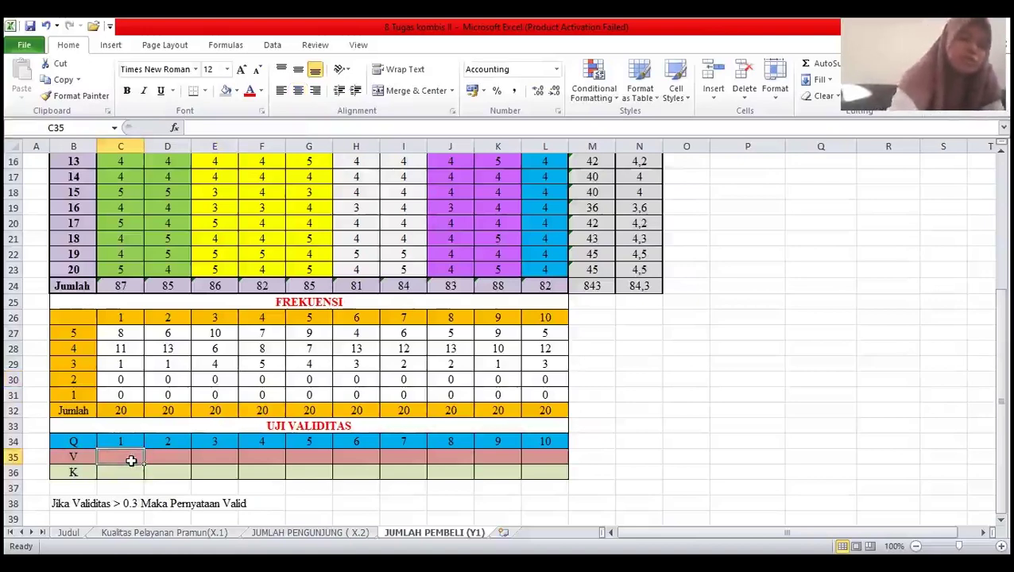
text(=)
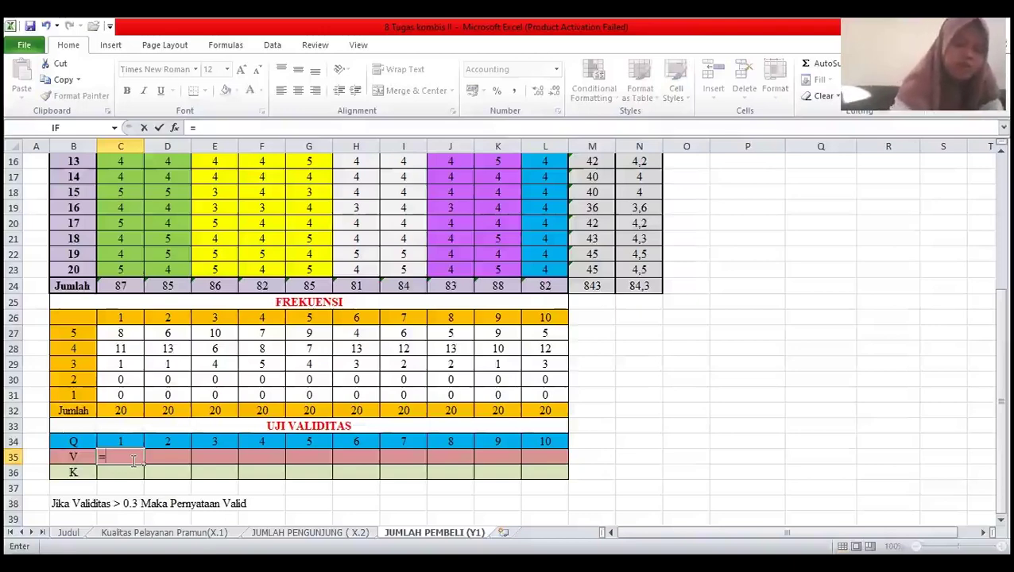
text(PEARSON()
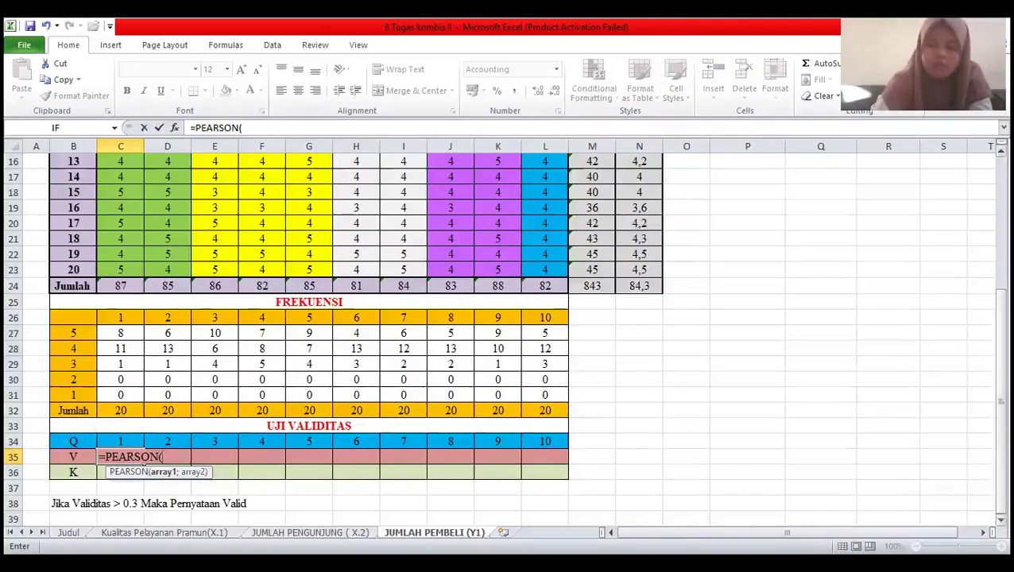
scroll(509, 341, up, 5)
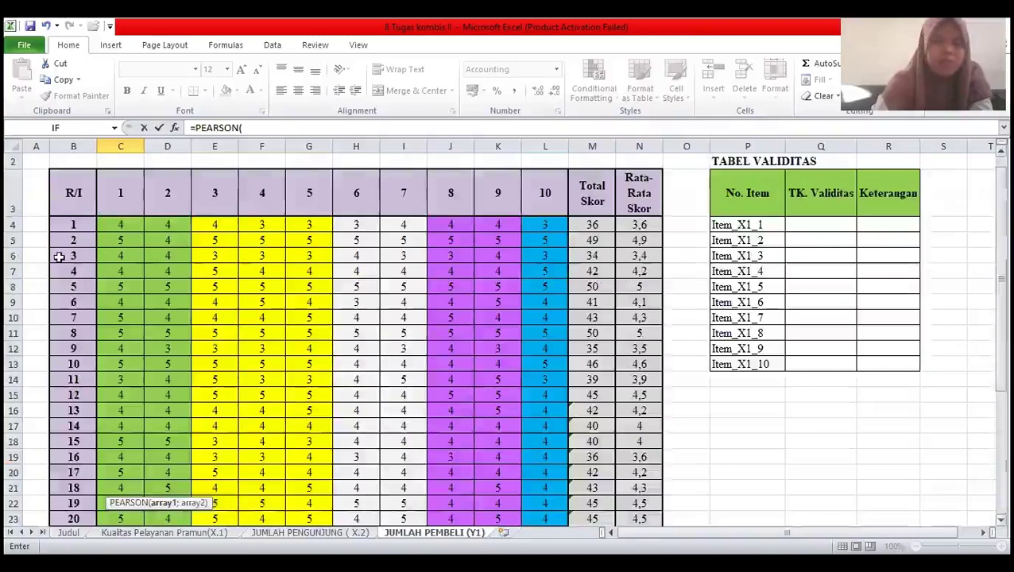
click(124, 228)
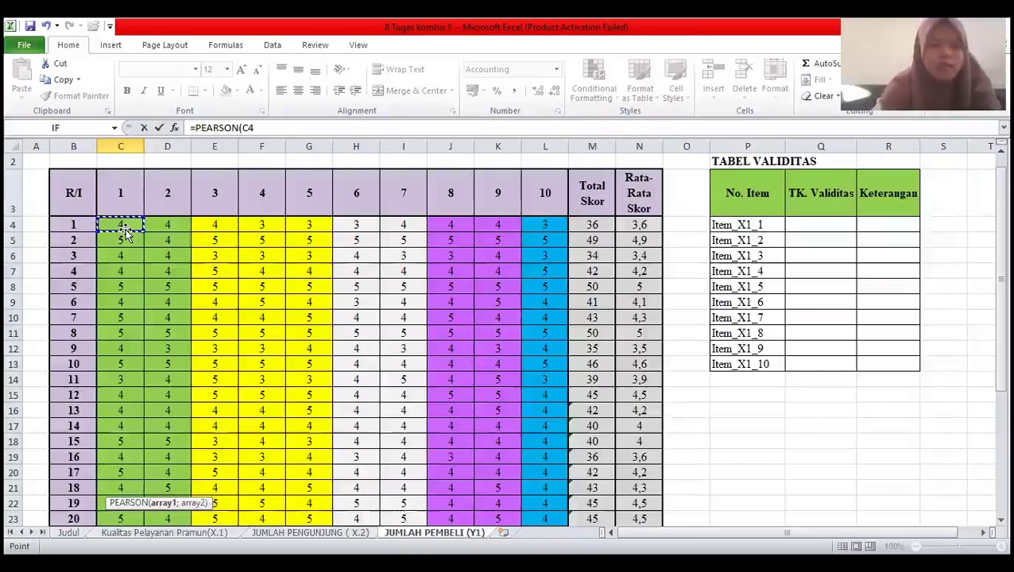
key(shift+Left)
key(ctrl+shift+Down)
key(ctrl+shift+Right)
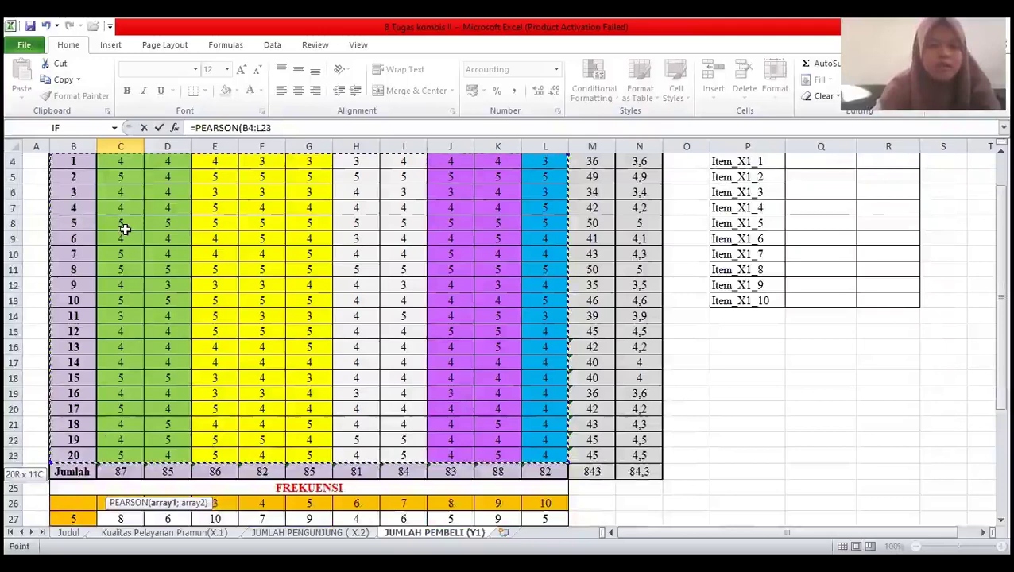
key(Right)
key(ctrl+shift+Down)
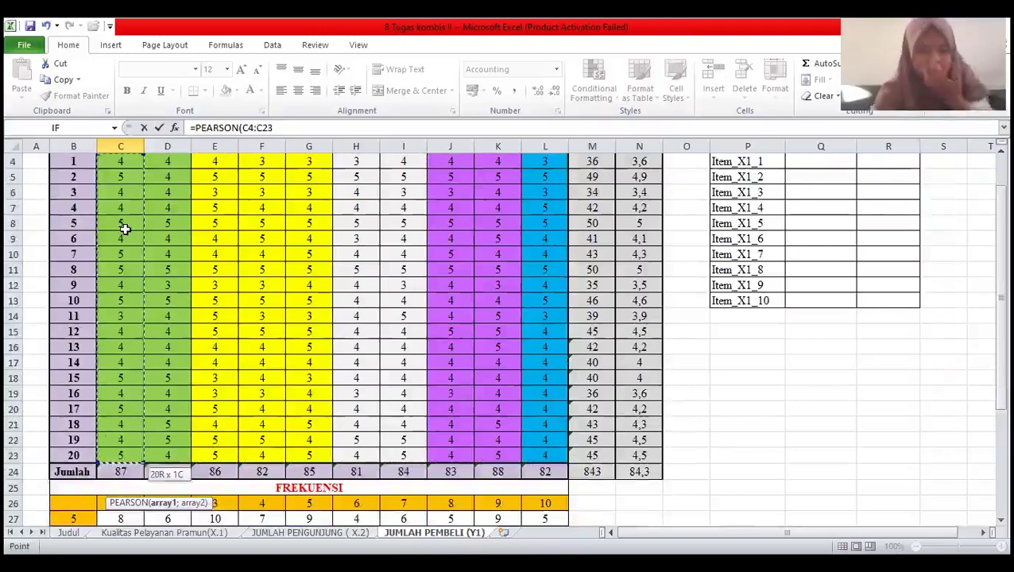
- Complete the formula as =PEARSON(C4:C23;$M$4:$M$23) with the locked Total Skor range and fill it across the V row to L35
text(;)
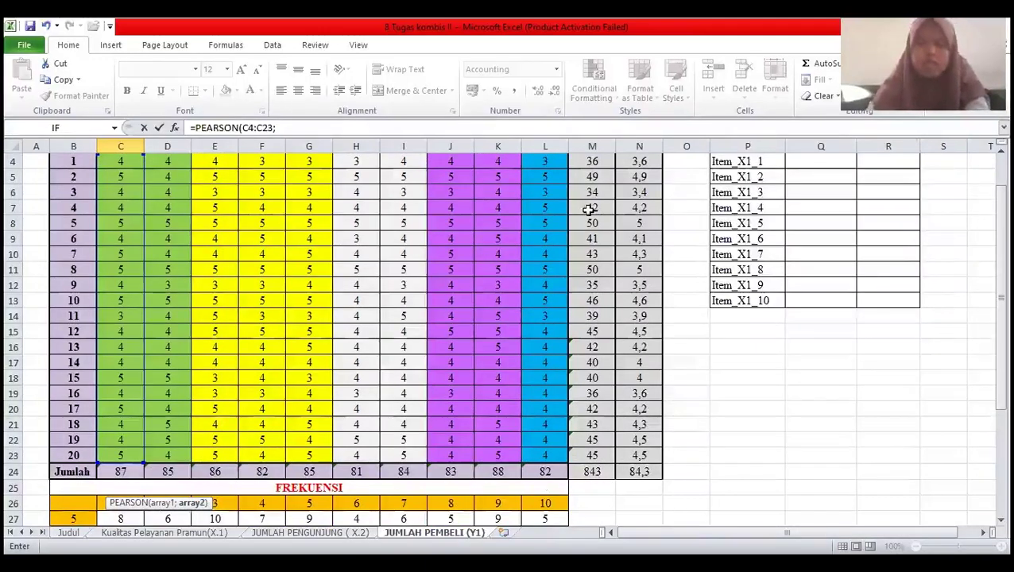
drag(1001, 334, 1002, 306)
click(593, 240)
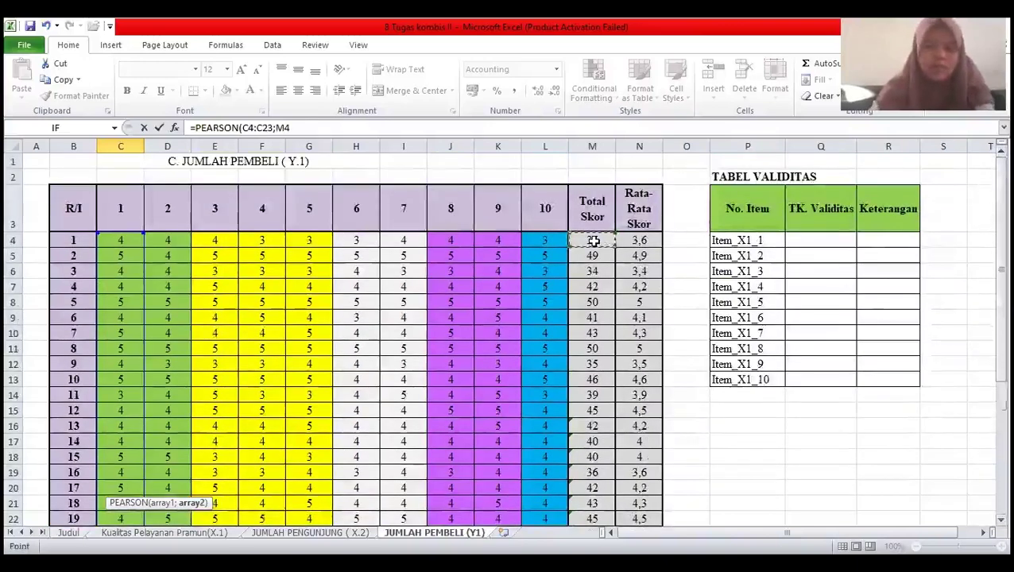
key(shift+Down)
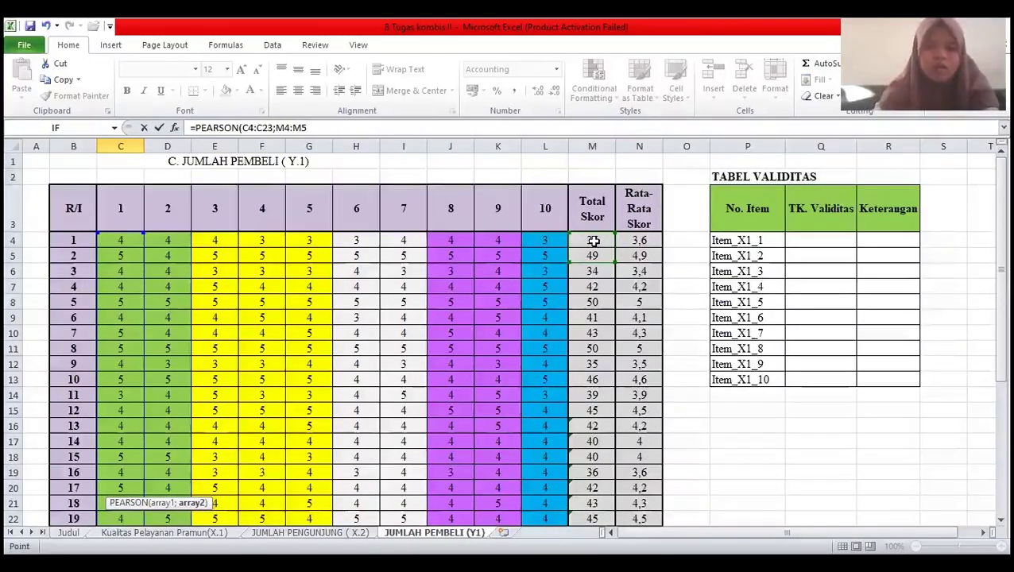
key(ctrl+shift+Down)
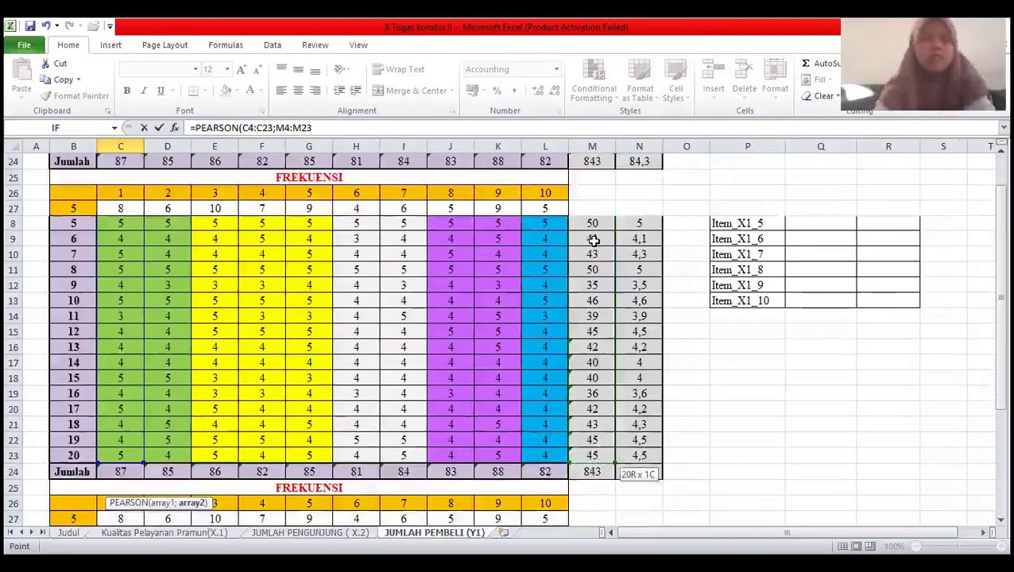
key(F4)
text())
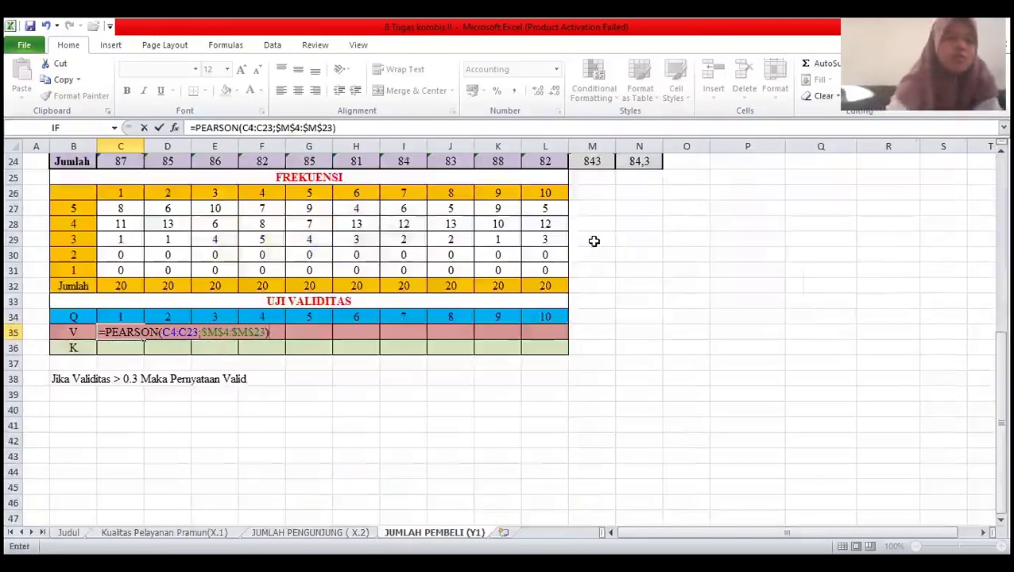
key(Return)
key(Up)
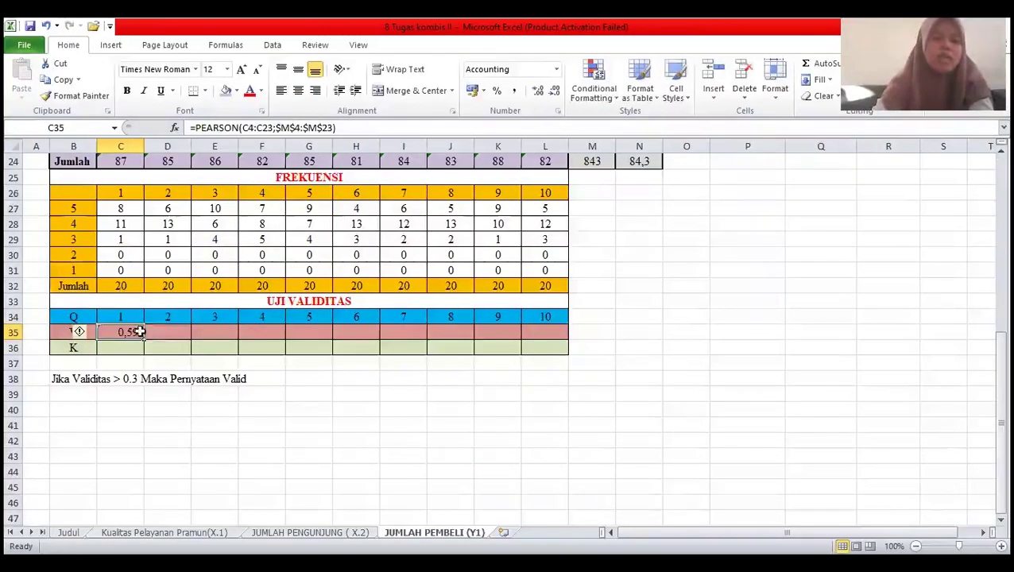
drag(310, 350, 556, 357)
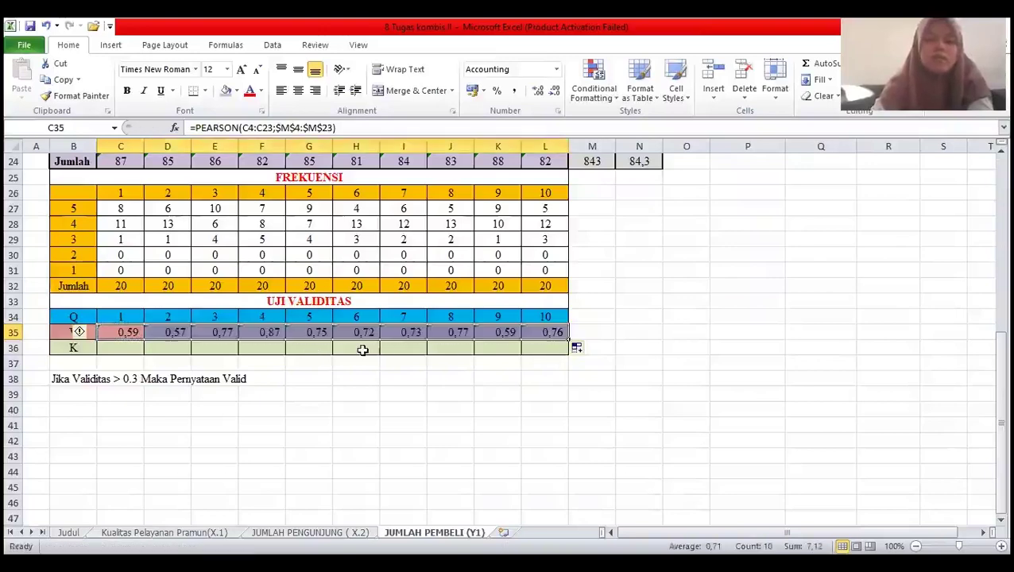
- Copy the V row results C35:L35 and paste them as transposed values into the TK. Validitas column starting at Q4
key(ctrl+c)
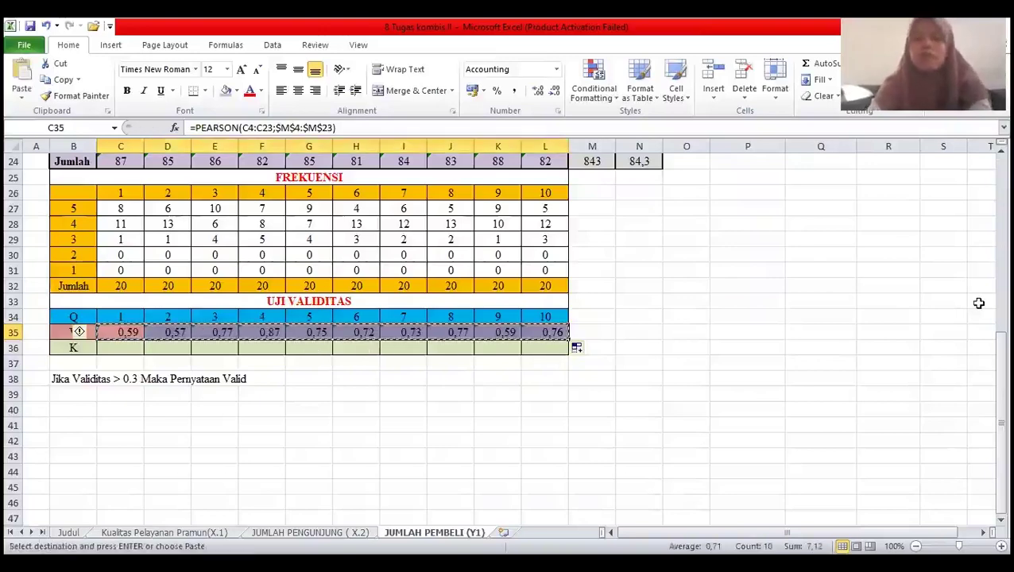
drag(1002, 373, 979, 211)
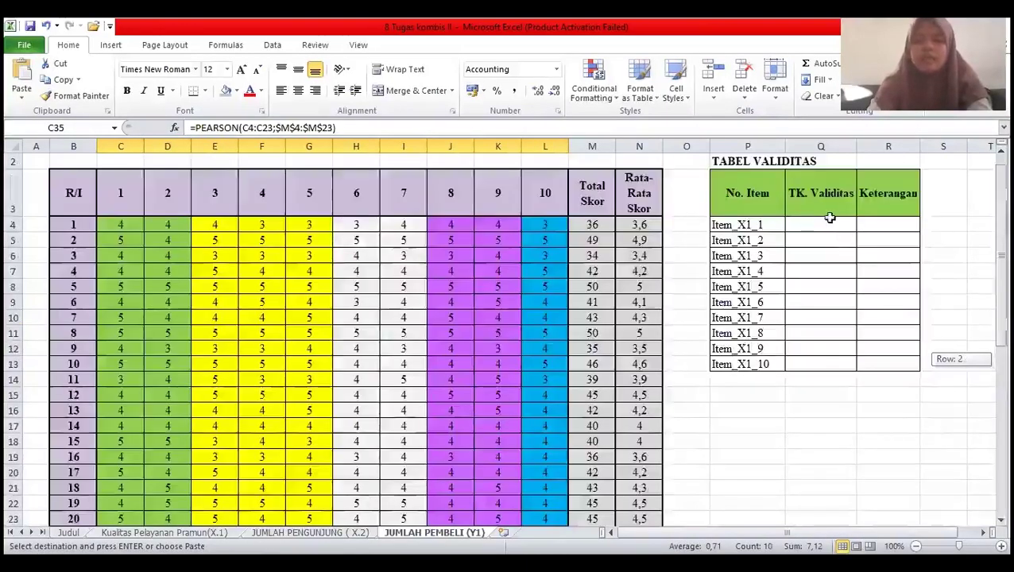
click(830, 223)
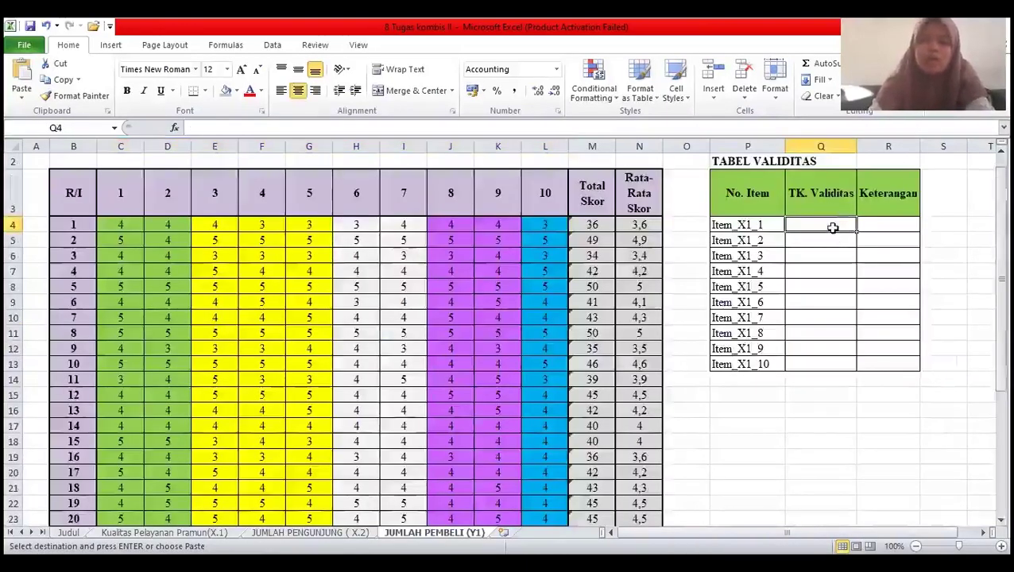
right_click(832, 228)
click(890, 308)
click(759, 252)
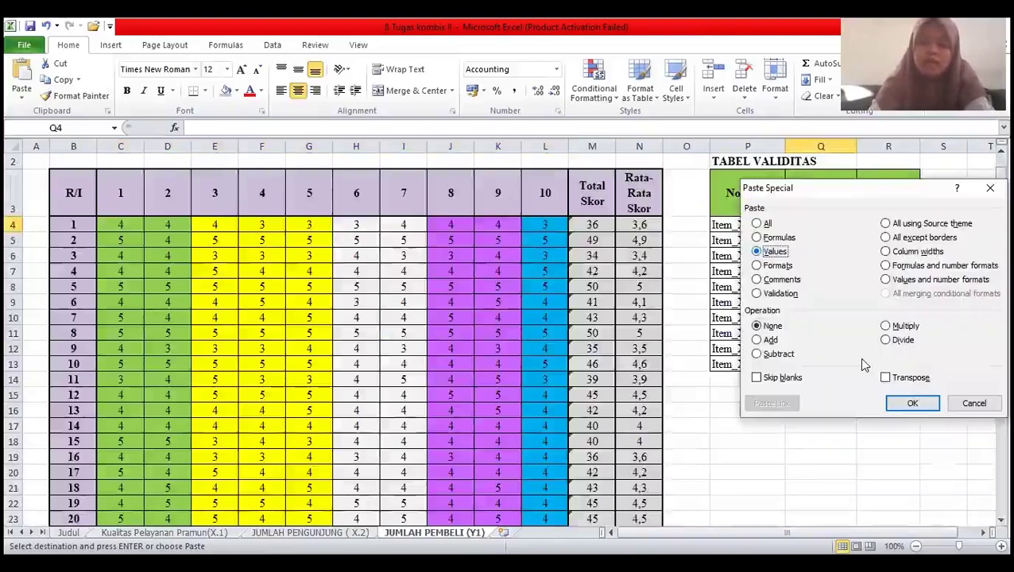
click(887, 380)
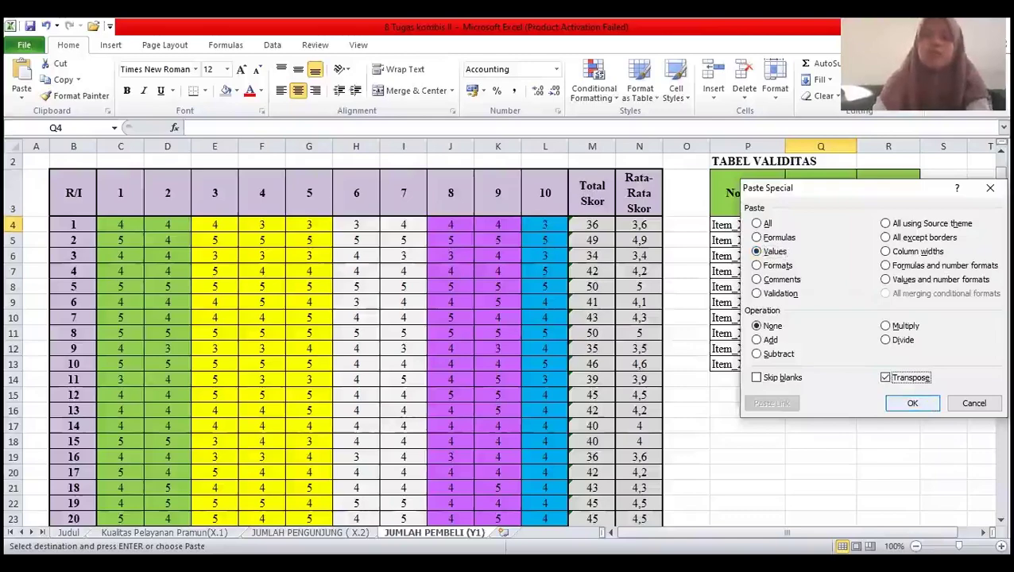
click(913, 403)
- Begin an IF formula in K row cell C36 with the condition C35>0,3
scroll(238, 342, down, 4)
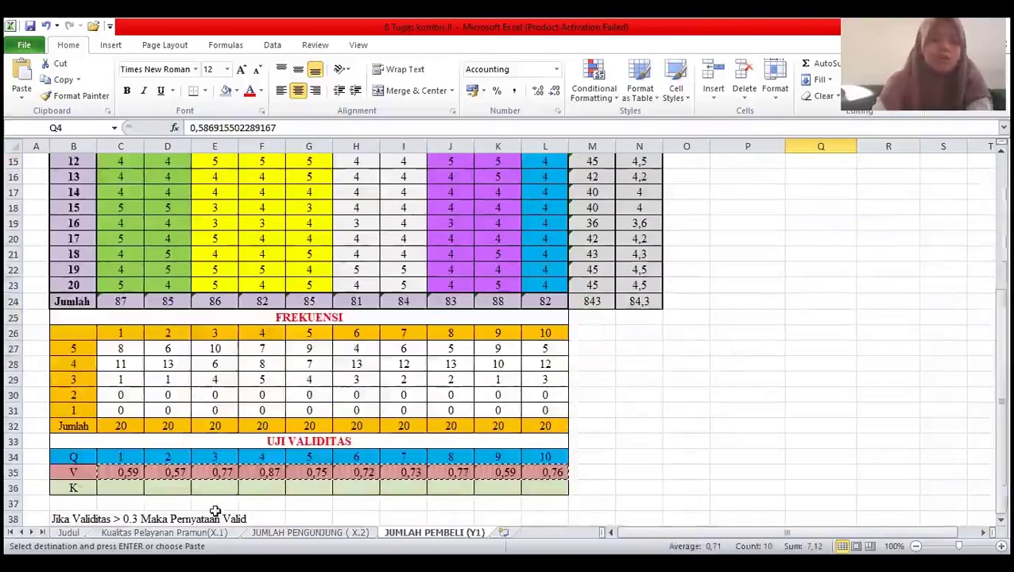
click(134, 490)
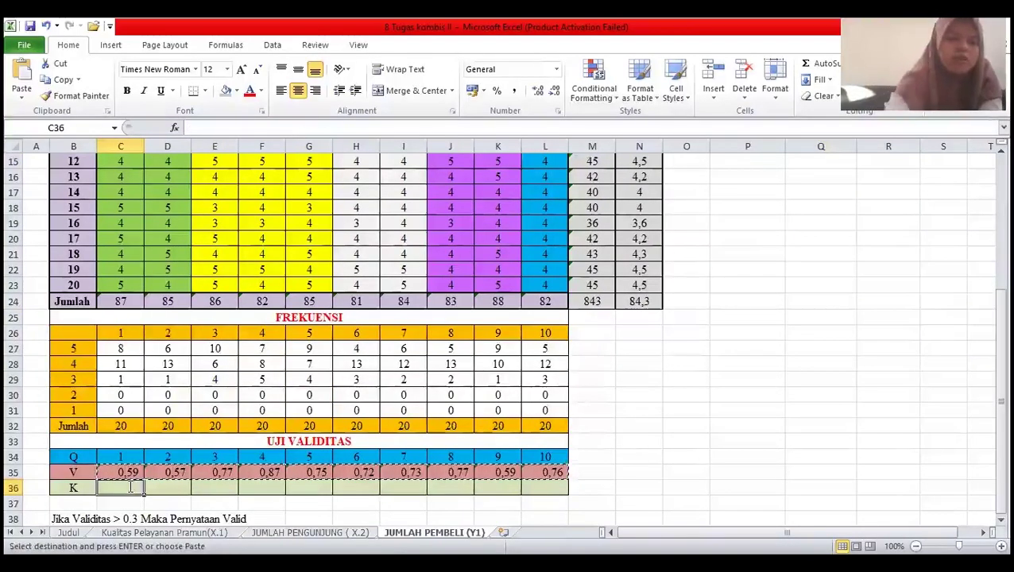
text(=)
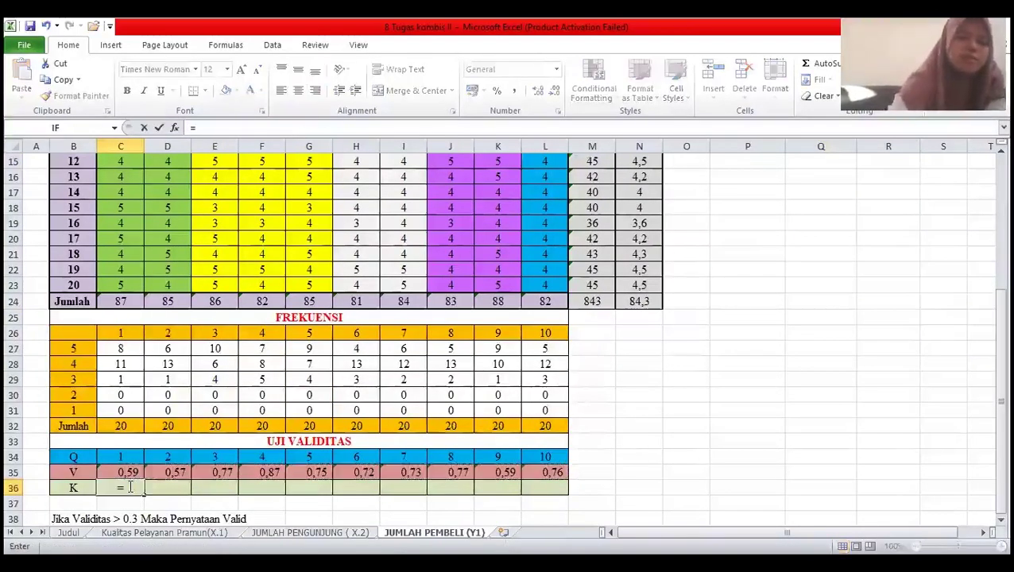
text(IF)
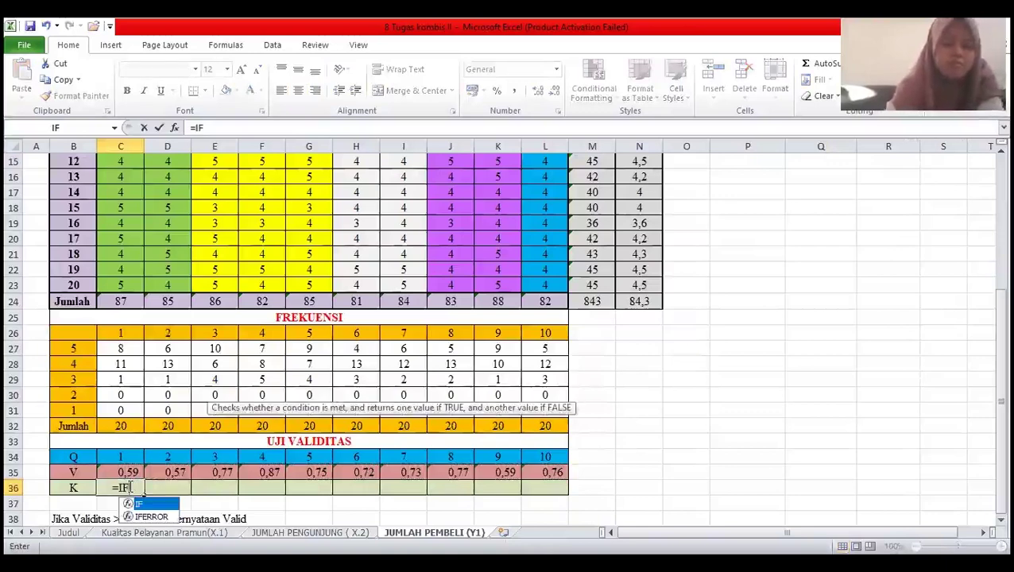
text(()
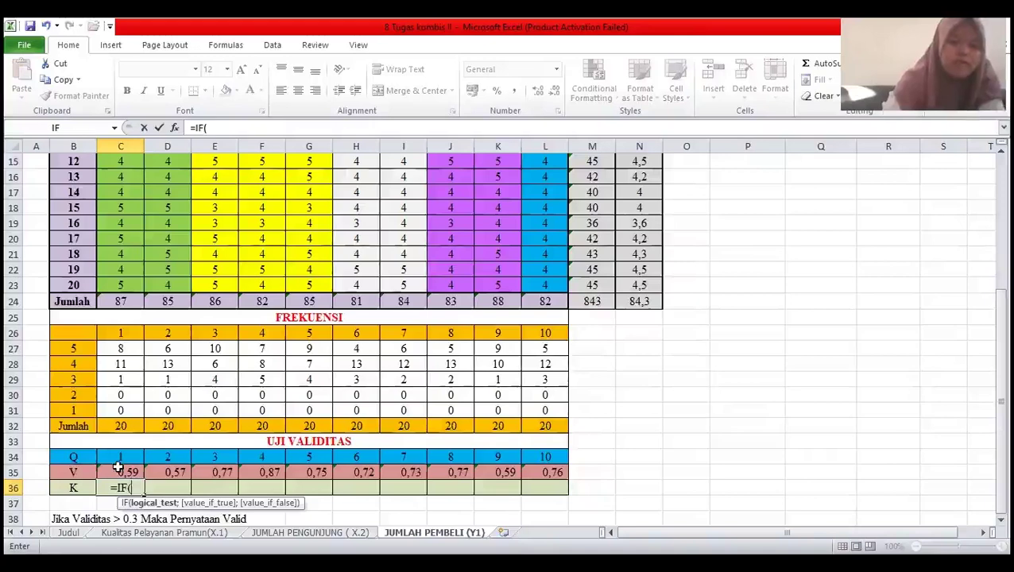
click(119, 472)
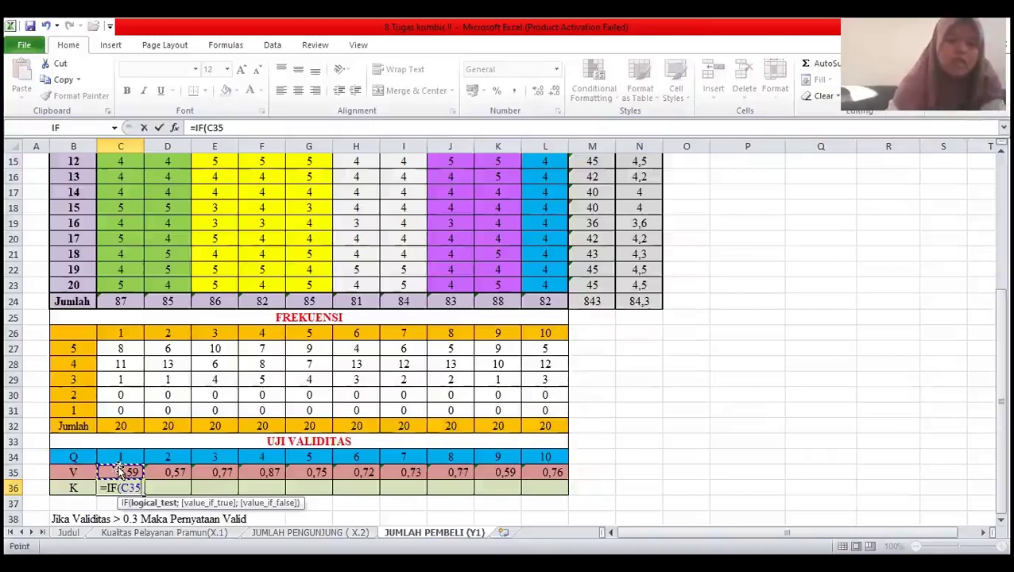
text(>0)
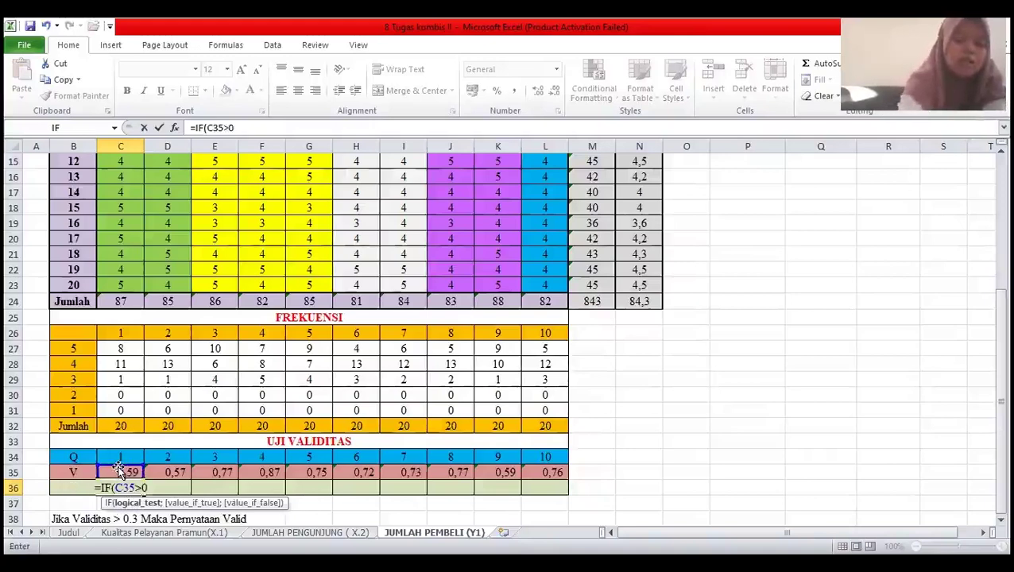
text(,3)
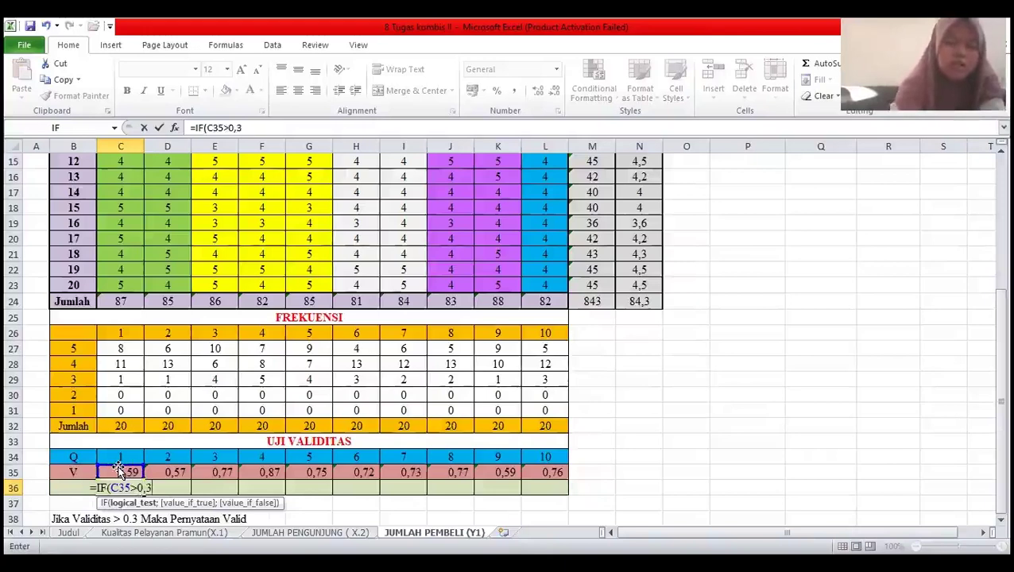
- Add the results "VALID" and "TIDAK VALID" to complete =IF(C35>0,3;"VALID";"TIDAK VALID") in C36
text(;")
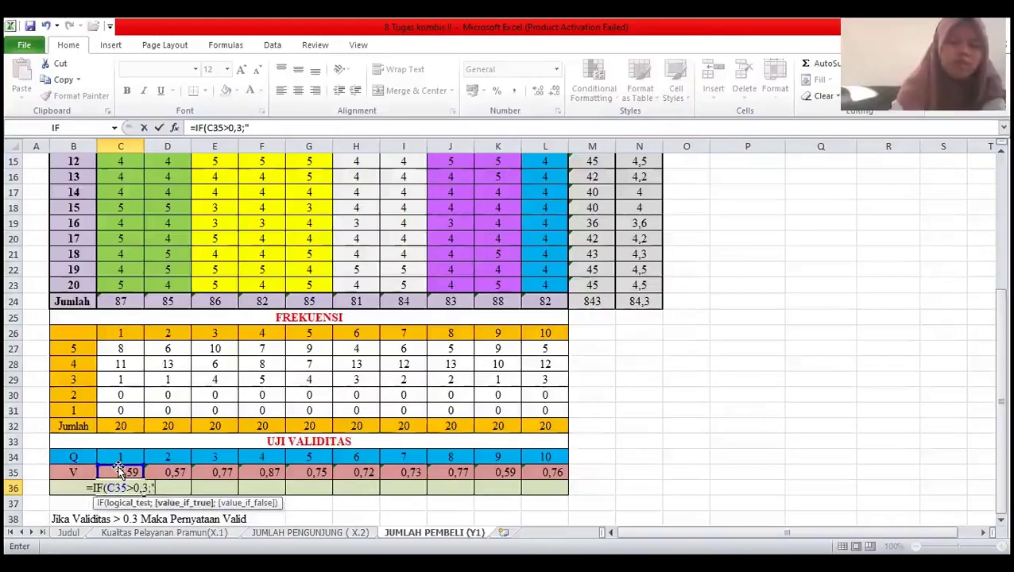
text(v)
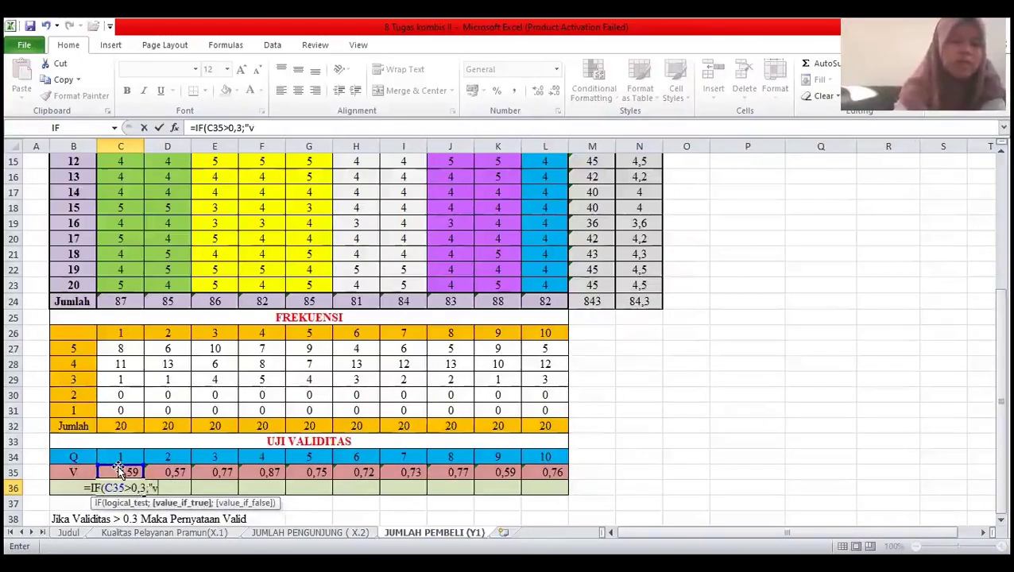
key(BackSpace)
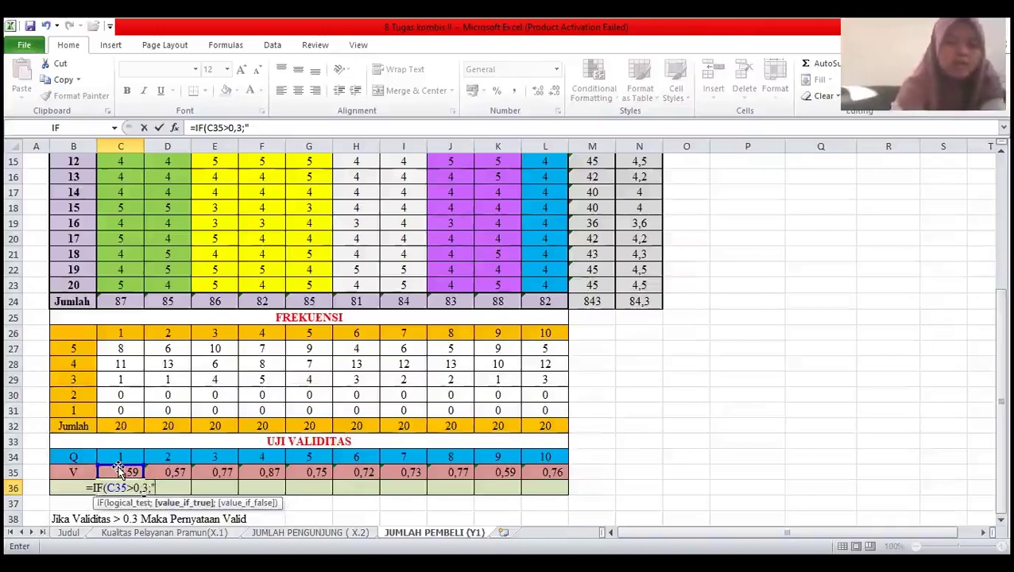
text(ALID)
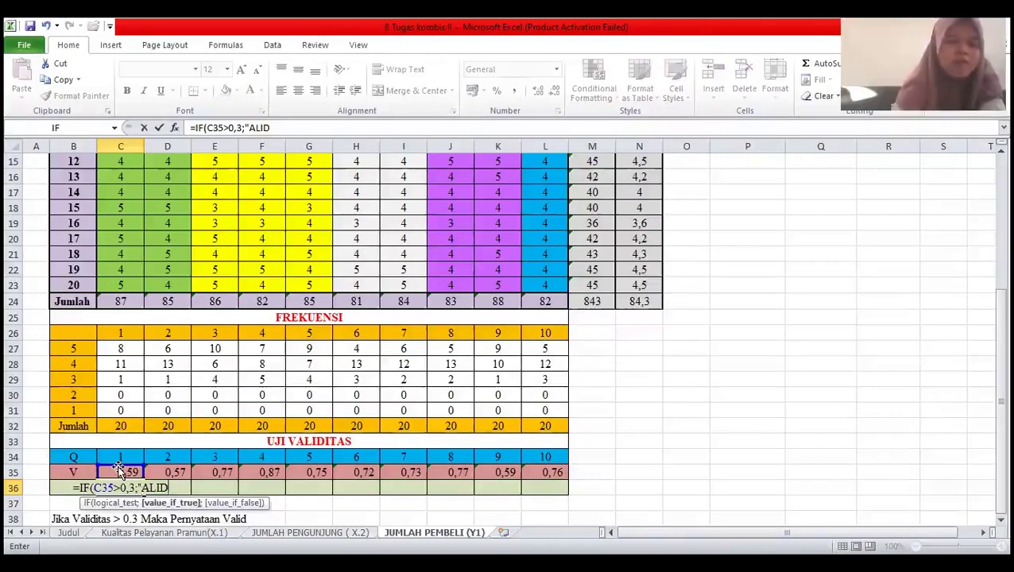
key(BackSpace)
key(BackSpace)
key(BackSpace)
key(BackSpace)
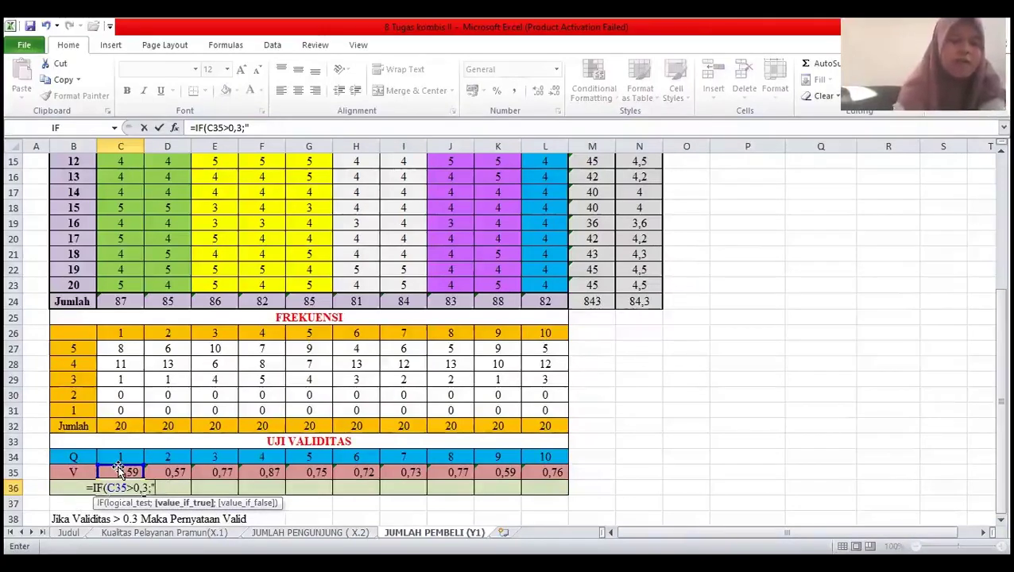
text(VALID";)
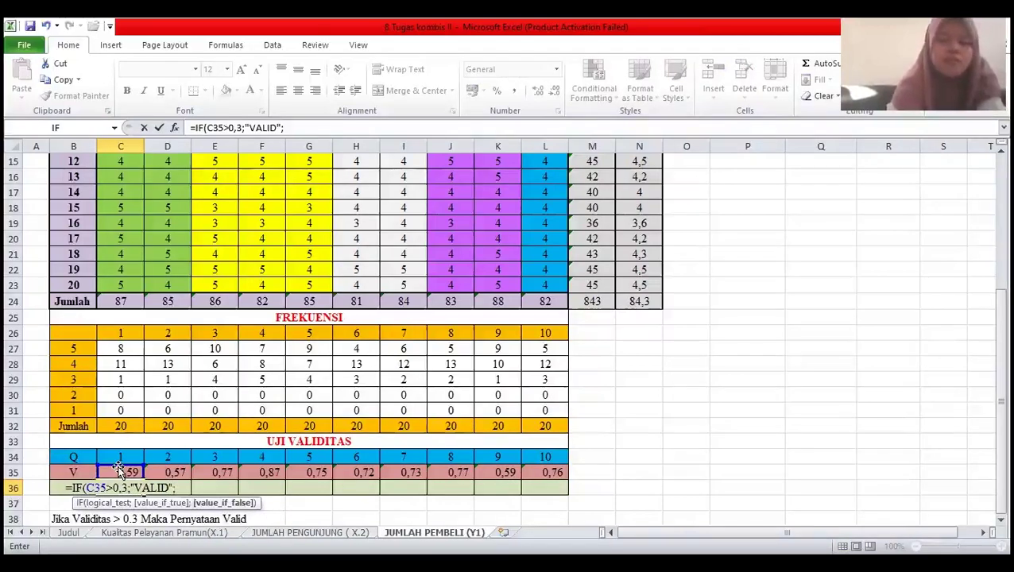
text("TIDAK VALID"))
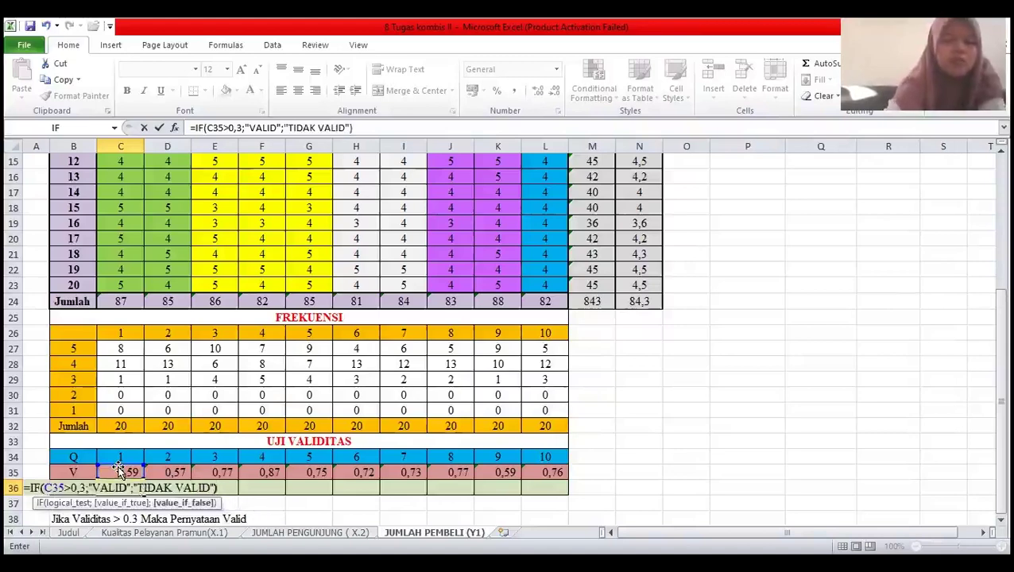
key(Return)
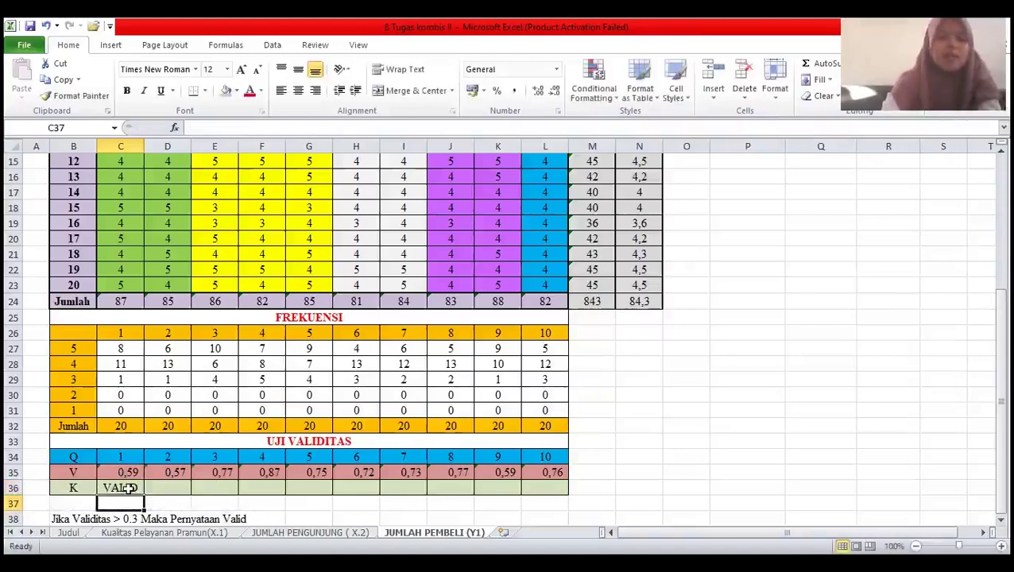
- Fill the IF formula from C36 across the K row to L36 and paste the results as transposed values into the Keterangan column from R4
click(130, 488)
drag(144, 495, 561, 491)
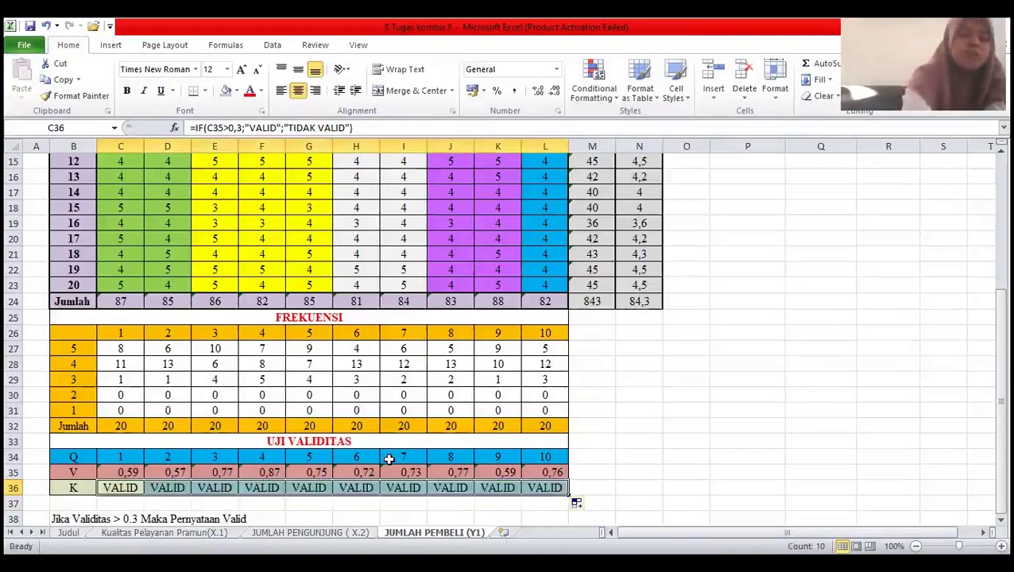
key(ctrl+c)
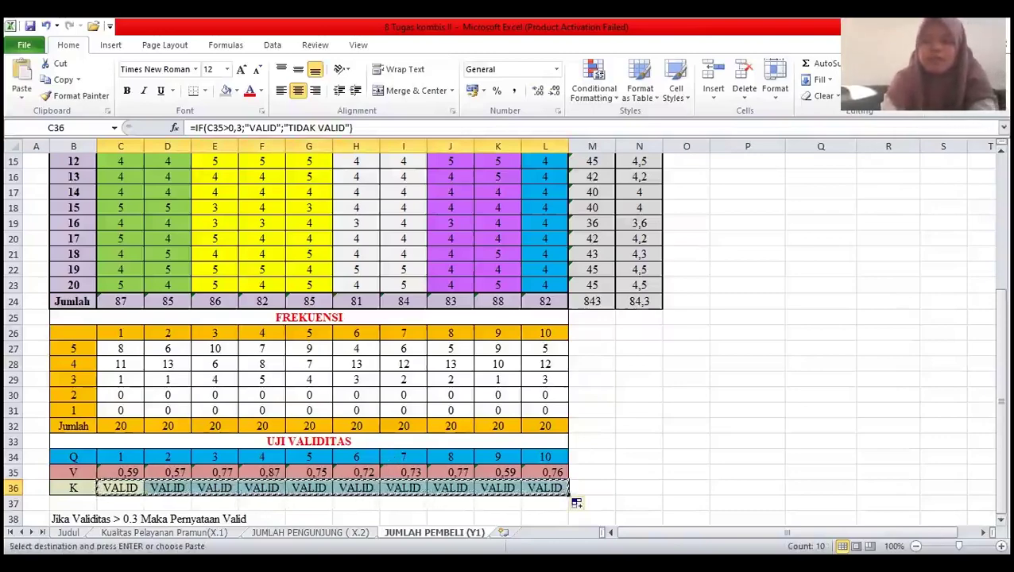
drag(1001, 312, 1000, 304)
click(893, 208)
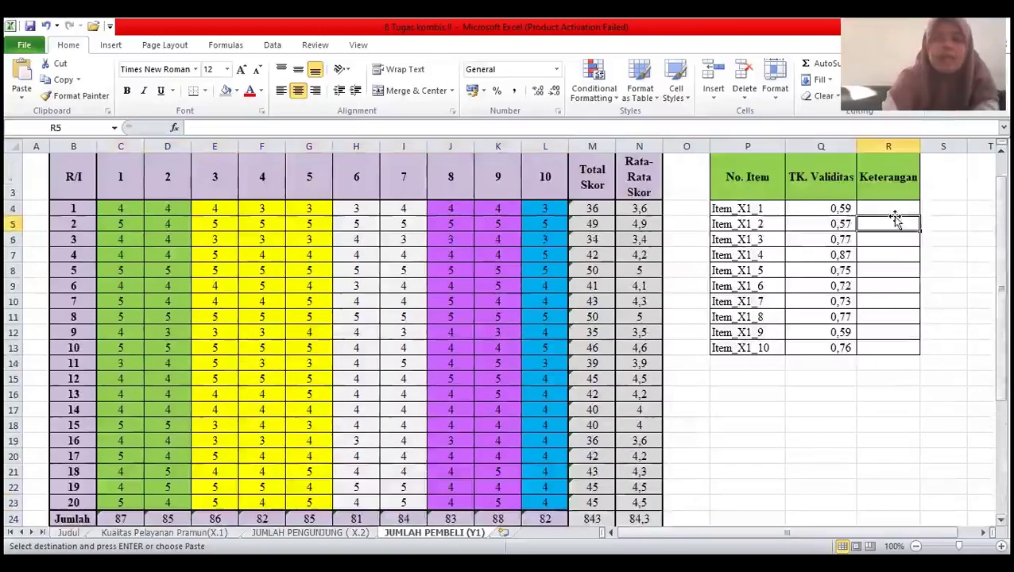
right_click(894, 208)
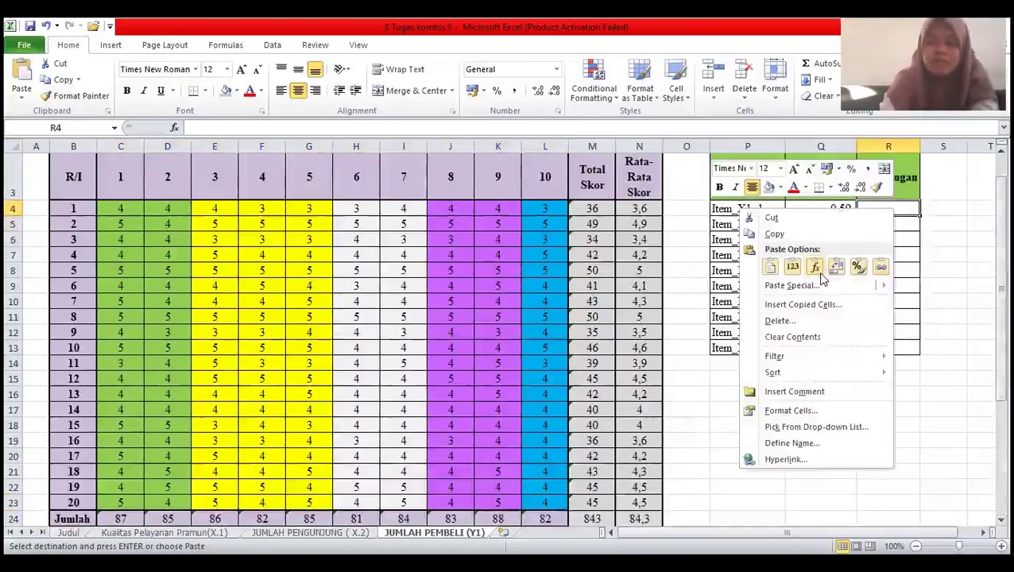
click(819, 285)
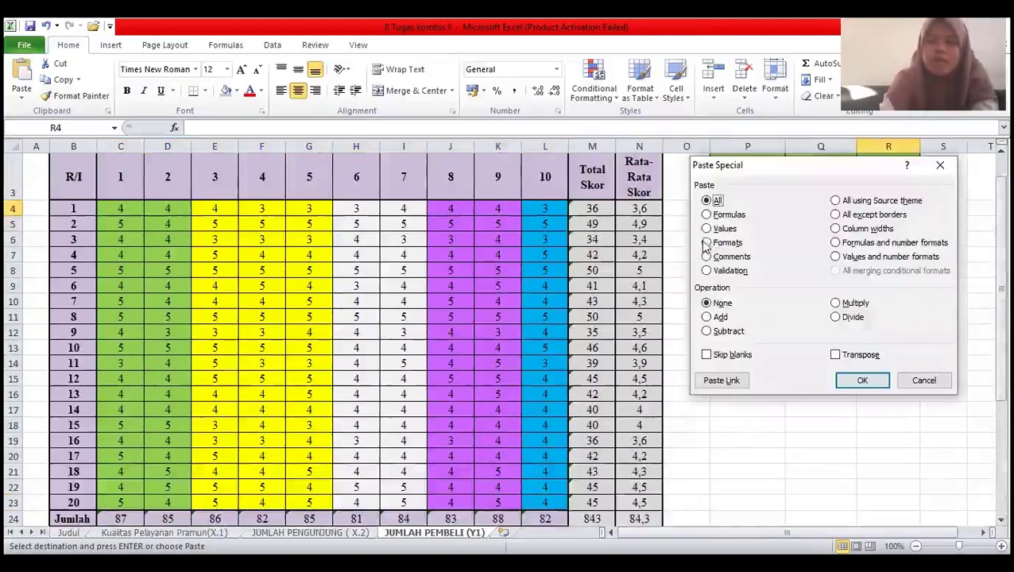
click(707, 228)
click(863, 357)
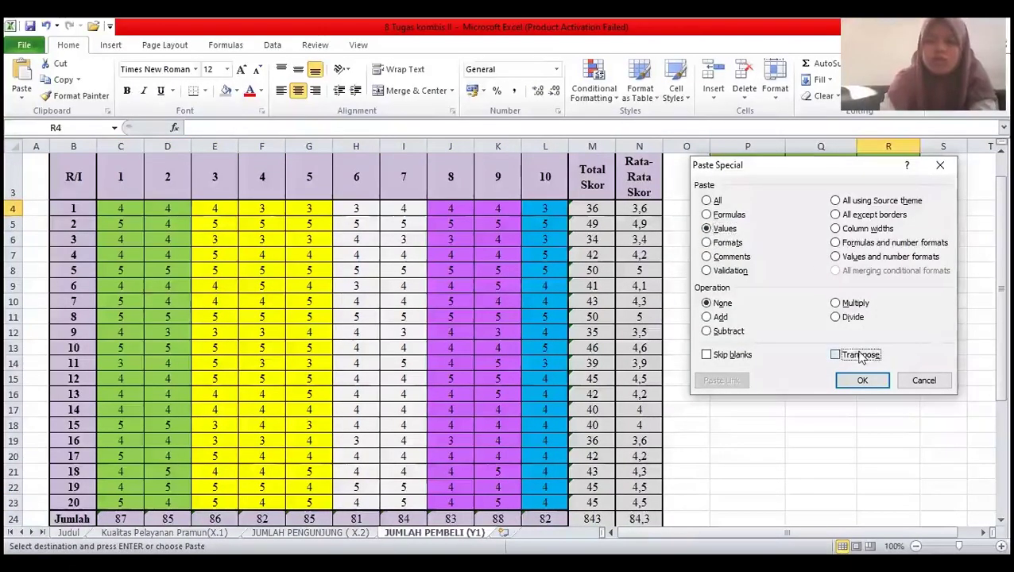
click(867, 381)
click(747, 395)
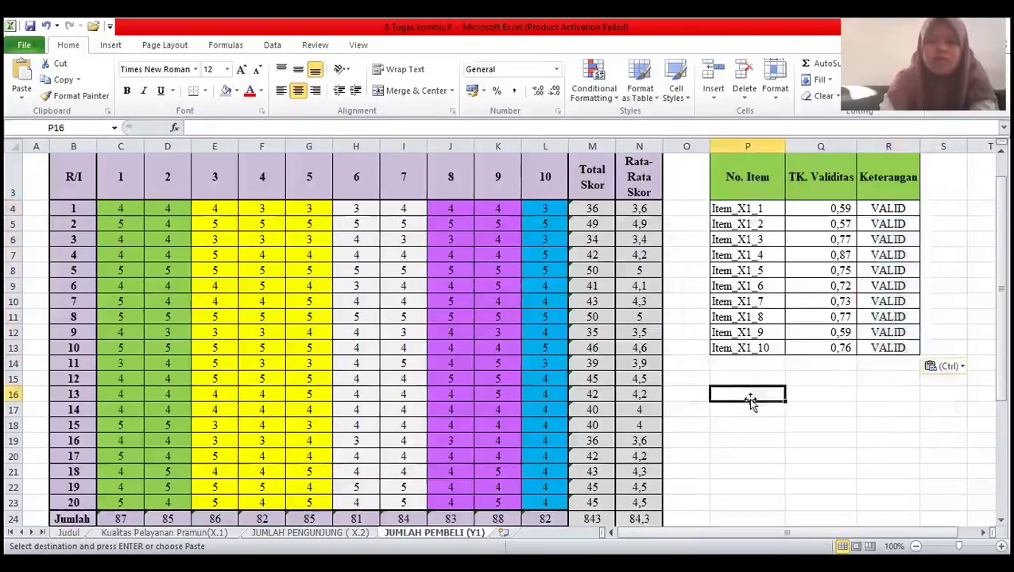
- Review the FREKUENSI and UJI VALIDITAS sections below the score table on the JUMLAH PEMBELI (Y1) sheet
key(Down)
key(Down)
key(Down)
key(Down)
key(Down)
key(Down)
key(Down)
key(Down)
key(Down)
key(Down)
key(Down)
key(Down)
key(Down)
key(Down)
key(Down)
key(Down)
key(Down)
key(Down)
key(Down)
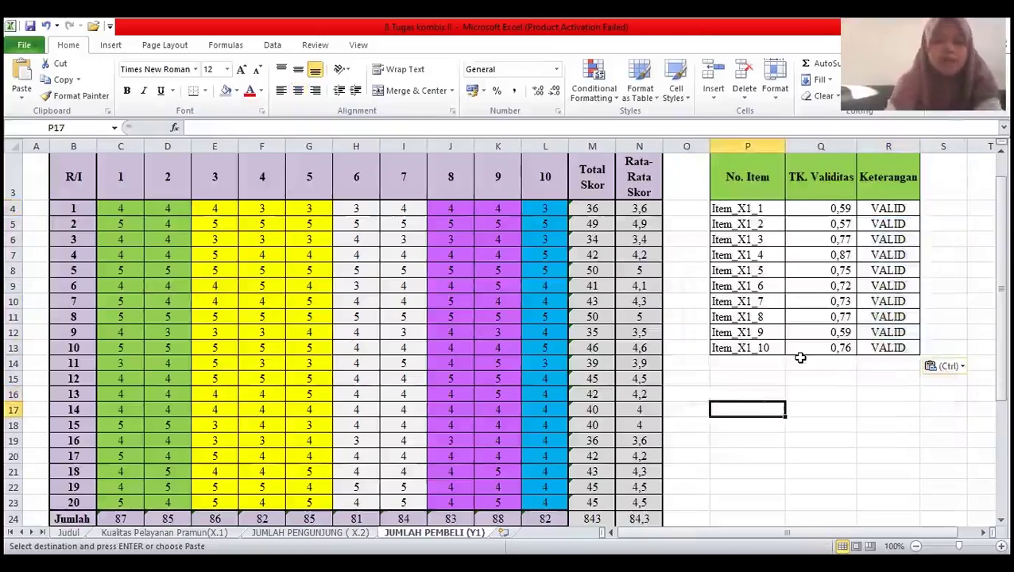
key(Down)
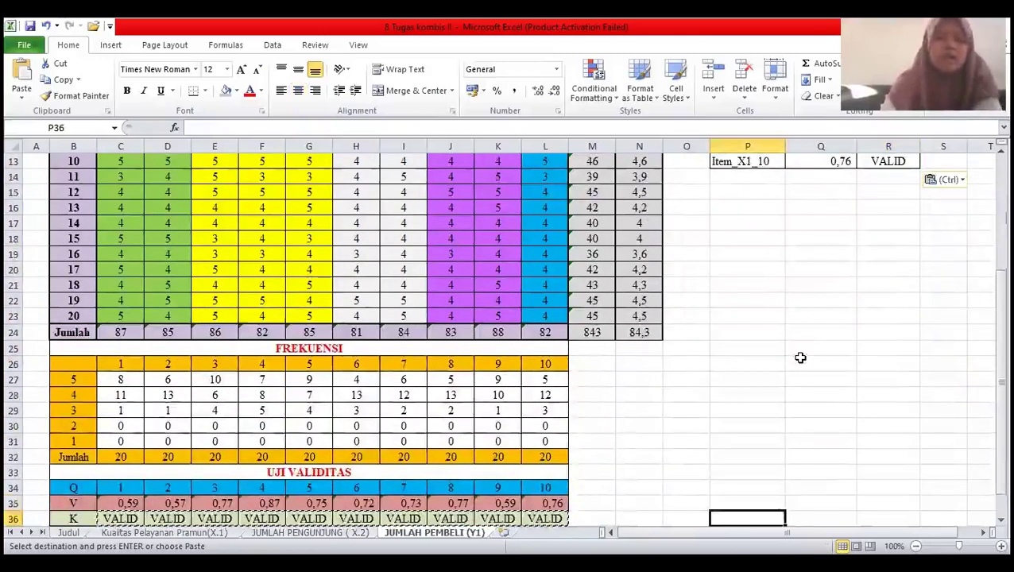
key(Down)
key(Down)
key(Down)
key(Down)
key(Down)
key(Down)
key(Down)
key(Down)
key(Down)
key(Down)
key(Down)
key(Down)
key(Down)
key(Down)
key(Down)
key(Down)
key(Down)
key(Left)
key(Left)
key(Left)
key(Left)
key(Left)
key(Left)
key(Left)
key(Left)
key(Left)
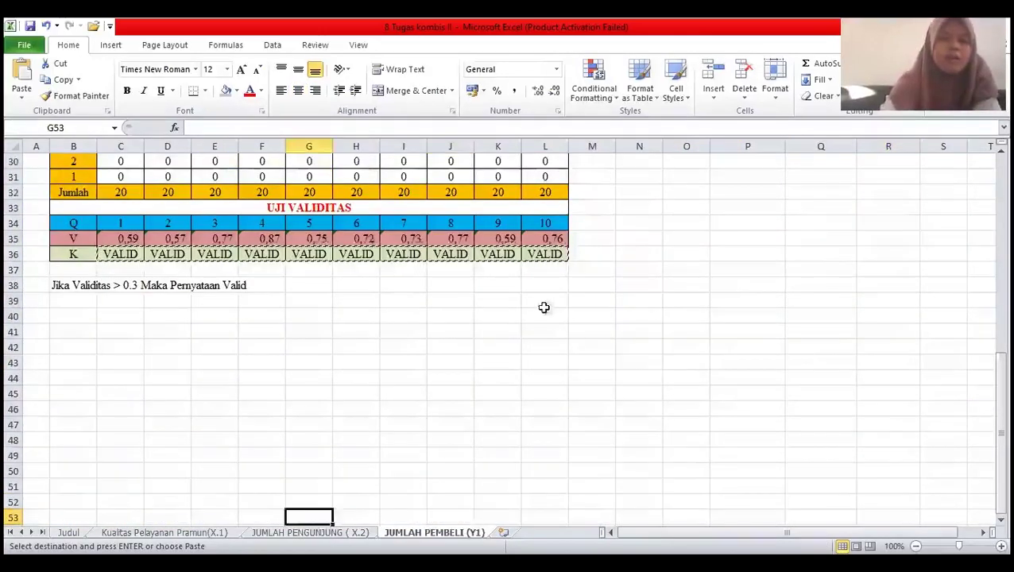
double_click(75, 254)
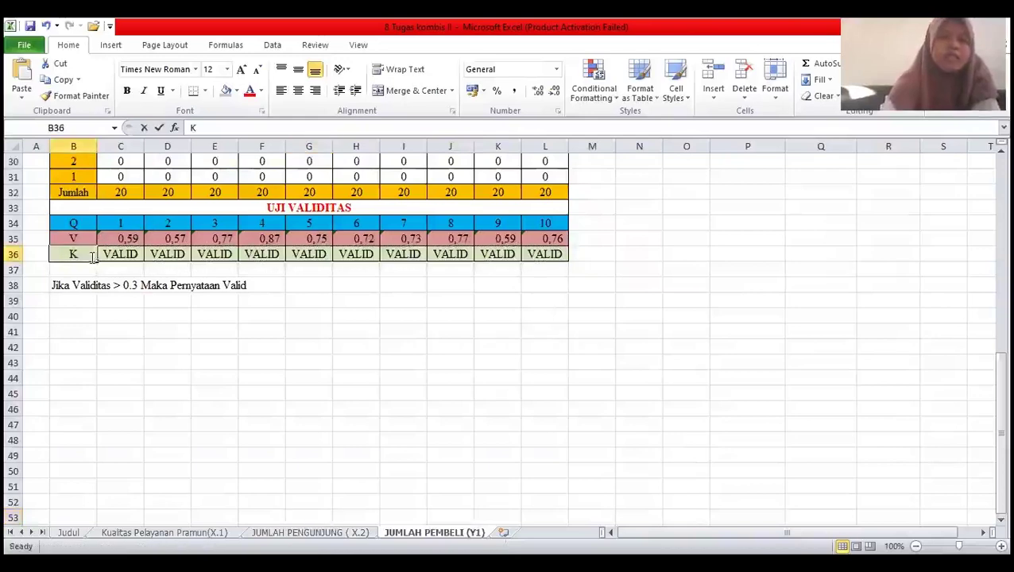
click(170, 389)
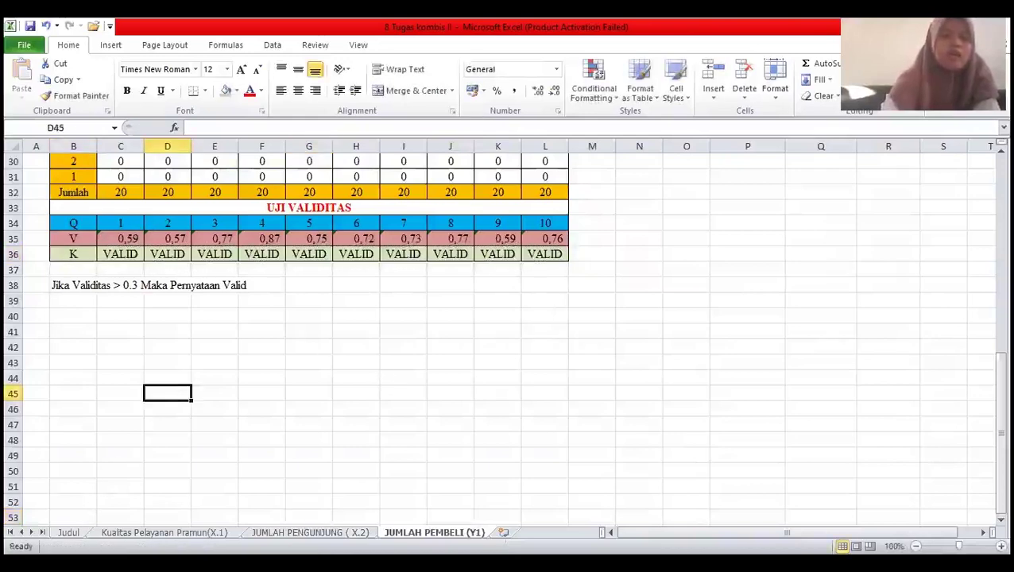
- Switch to the Judul sheet and review the thesis title and the X1, X2 and Y1 variable diagram
click(69, 533)
click(558, 191)
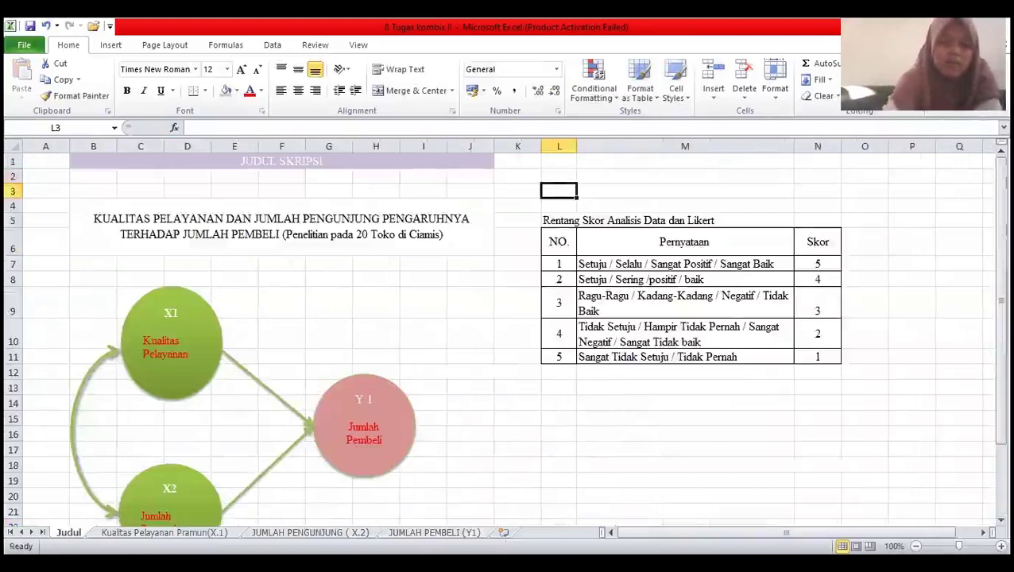
click(282, 227)
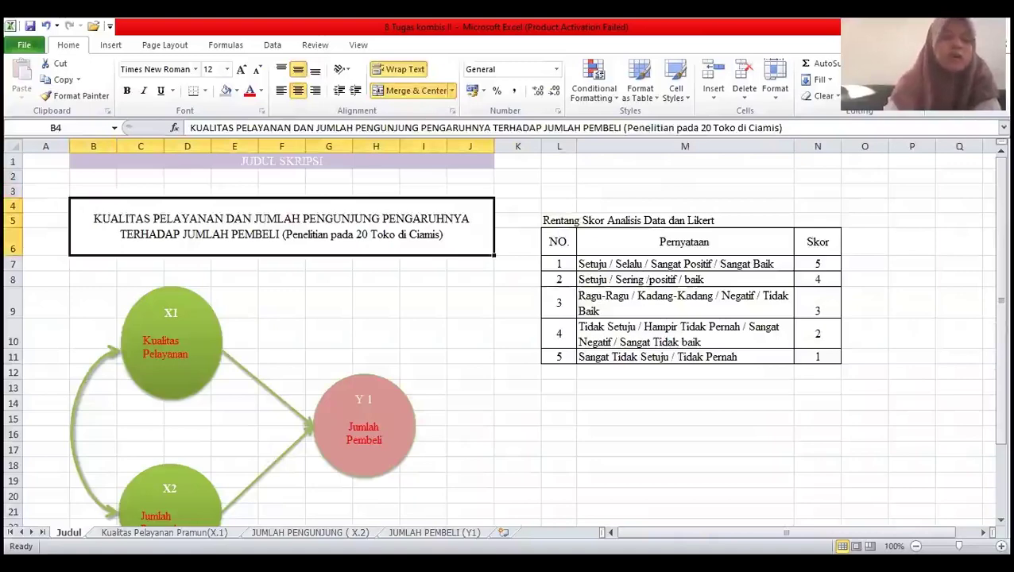
click(93, 263)
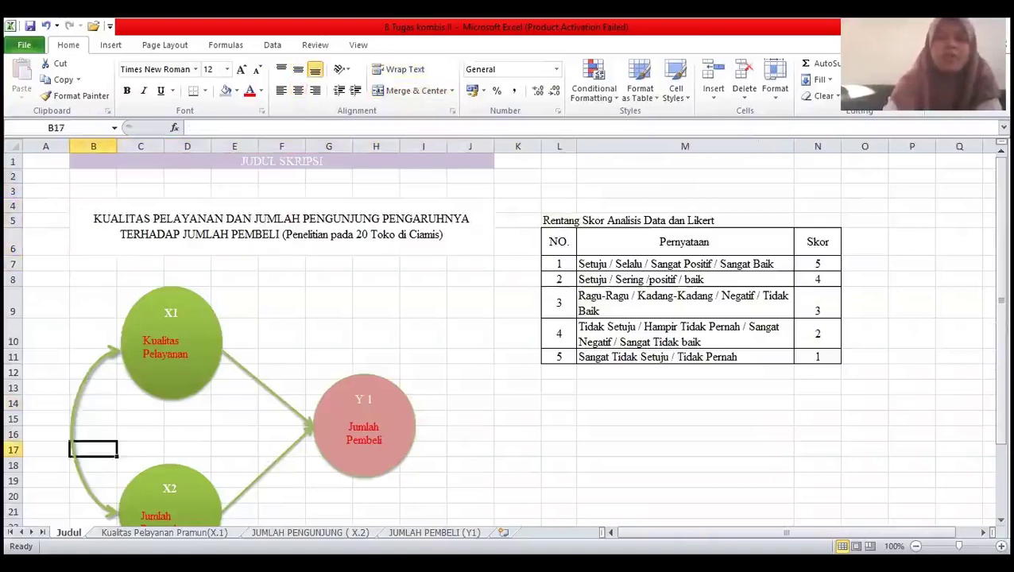
click(93, 434)
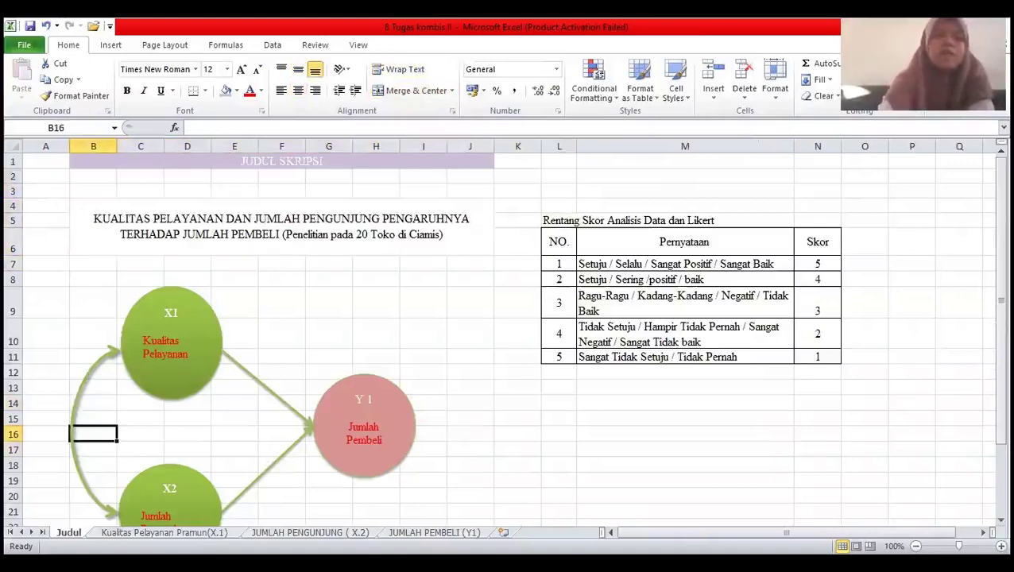
- Review the respondent scores and TABEL VALIDITAS on the Kualitas Pelayanan Pramun(X.1) sheet, and return to the Judul sheet
key(ctrl+Page_Down)
click(742, 363)
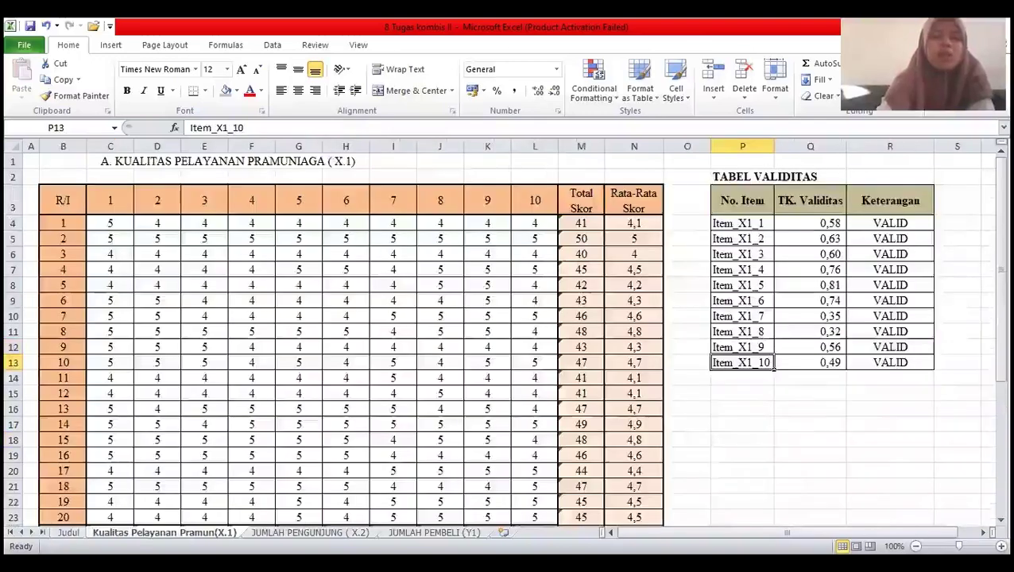
click(306, 363)
click(328, 362)
click(317, 363)
key(Down)
key(Down)
key(Down)
key(Down)
key(Down)
key(Down)
key(Down)
key(Down)
key(Down)
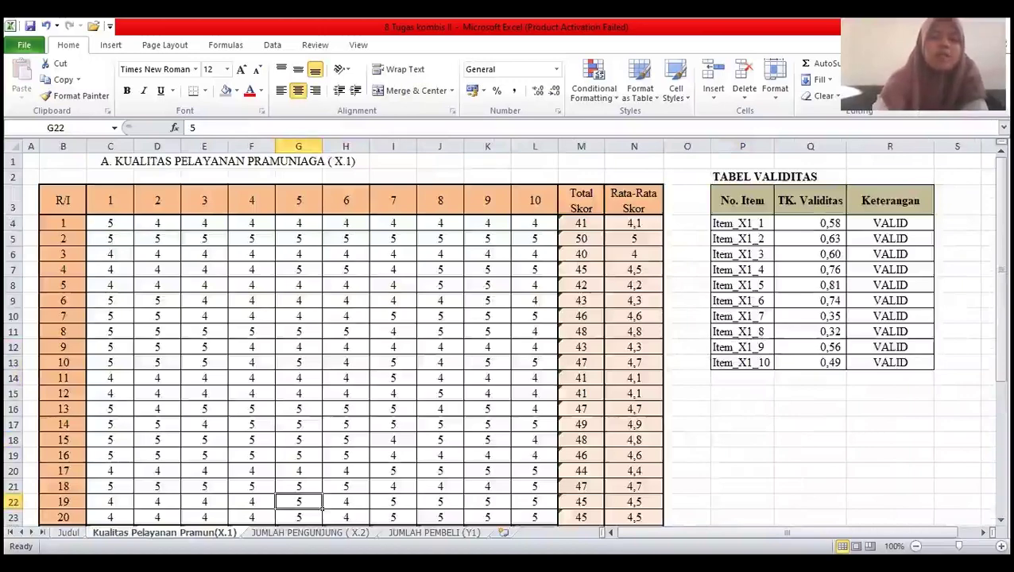
key(ctrl+Page_Up)
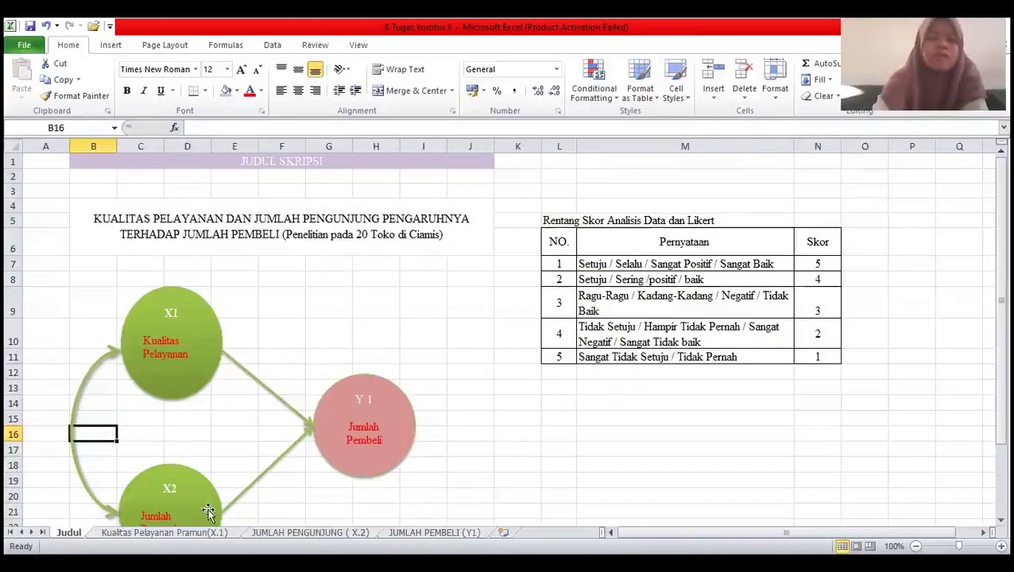
- Examine the Jumlah row and the FREKUENSI and UJI VALIDITAS sections on the Kualitas Pelayanan Pramun(X.1) sheet
key(ctrl+Page_Down)
click(306, 316)
click(869, 408)
key(Down)
key(Down)
key(Down)
key(Down)
key(Down)
key(Down)
key(Down)
key(Down)
key(Down)
key(Down)
key(Down)
key(Down)
key(Down)
key(Down)
key(Down)
key(Down)
key(Down)
key(Down)
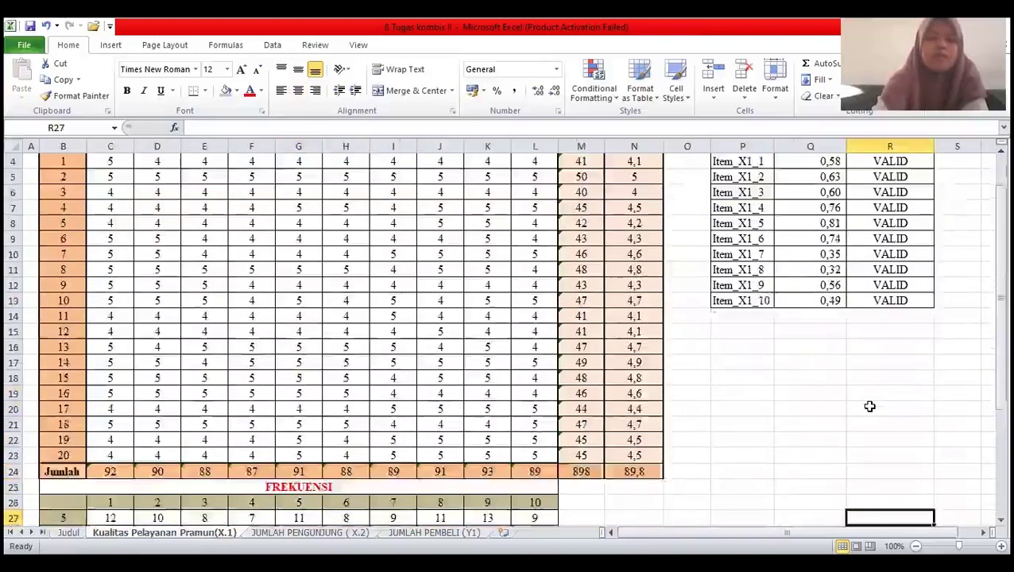
key(Left)
key(Left)
key(Left)
key(Left)
key(Left)
key(Left)
key(Left)
key(Left)
key(Left)
key(Left)
key(Left)
key(Left)
key(Left)
key(Left)
key(Left)
key(Left)
key(Left)
key(Down)
key(Down)
key(Down)
key(Down)
key(Down)
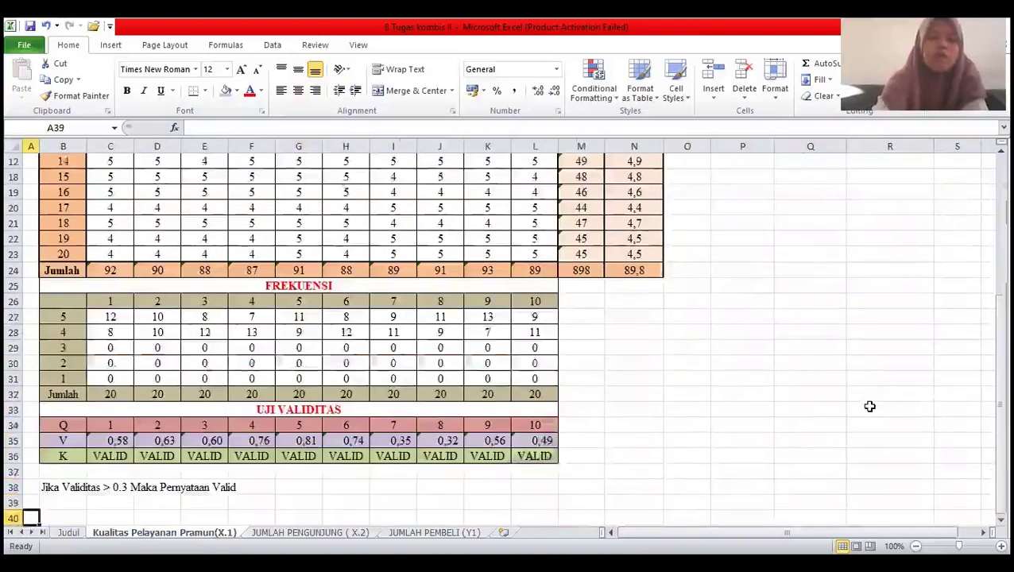
key(Right)
key(Right)
key(Right)
key(Right)
key(Right)
key(Right)
key(Right)
key(Right)
key(Right)
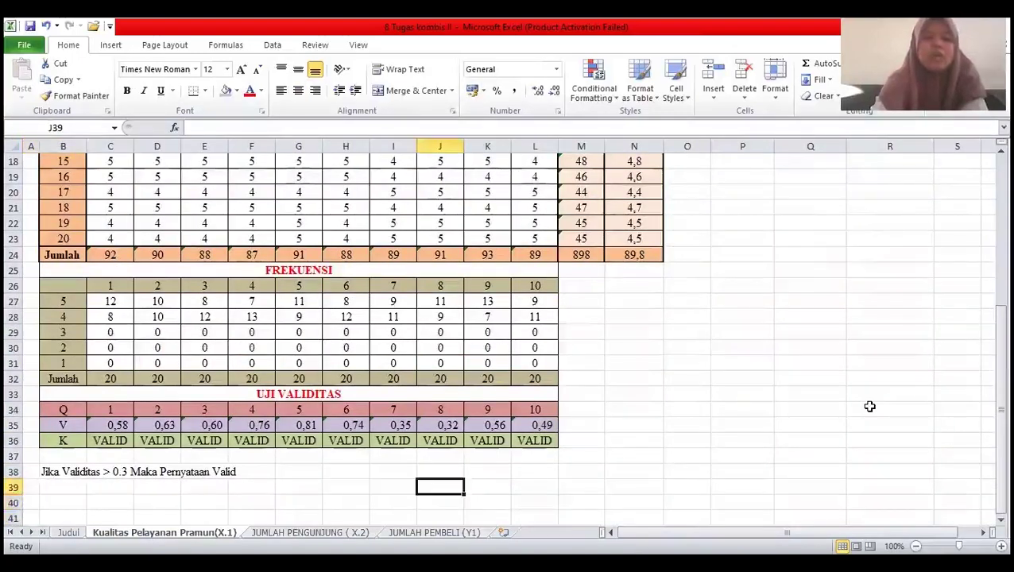
key(Right)
key(Right)
key(Right)
key(Right)
key(Right)
key(Right)
key(Right)
key(Right)
key(Right)
key(Right)
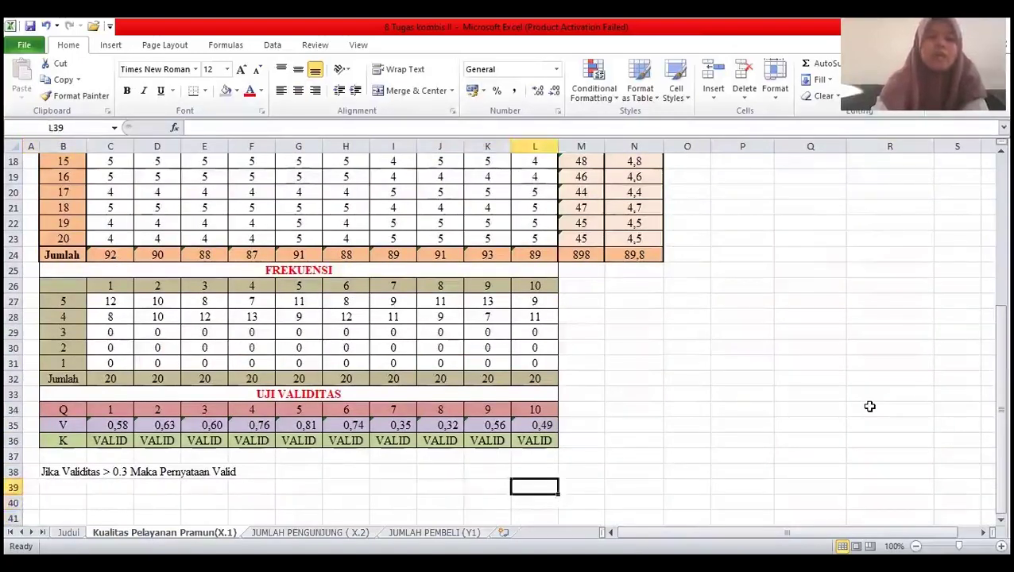
- Go back to the top of the Kualitas Pelayanan Pramun(X.1) sheet and review TABEL VALIDITAS beside the scores
key(Up)
key(Up)
key(Up)
key(Up)
key(Up)
key(Up)
key(Up)
key(Up)
key(Up)
key(Up)
key(Up)
key(Up)
key(Up)
key(Up)
key(Up)
key(Up)
key(Up)
key(Up)
key(Up)
key(Up)
key(Up)
key(Up)
key(Up)
key(Up)
key(Up)
key(Up)
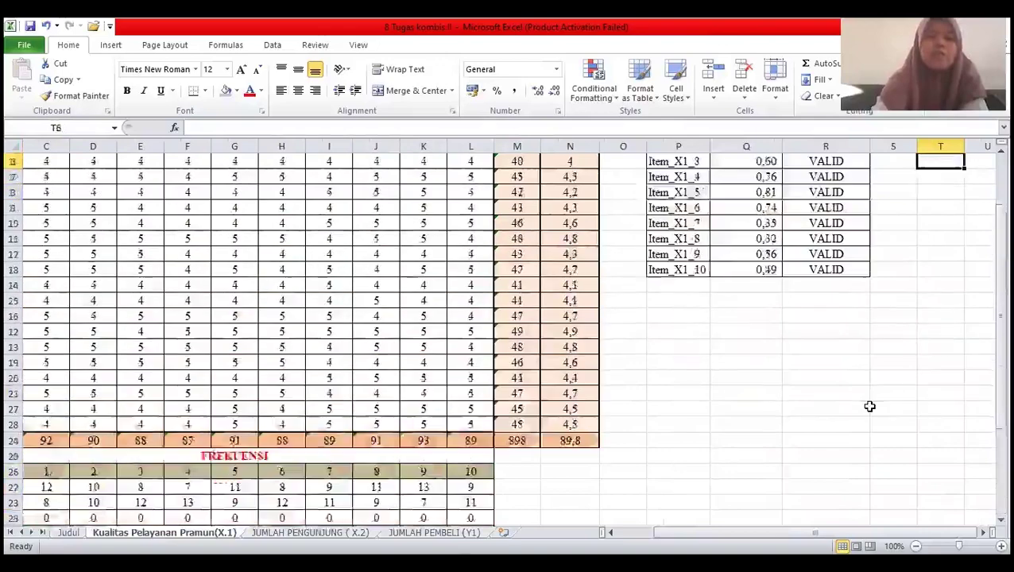
key(Left)
key(Left)
key(Left)
key(Left)
key(Left)
key(Left)
key(Left)
- Examine the Total Skor and Rata-Rata Skor columns of the respondent table on the Kualitas Pelayanan Pramun(X.1) sheet
key(Down)
key(Down)
key(Down)
key(Down)
key(Down)
key(Down)
key(Down)
key(Down)
key(Down)
key(Down)
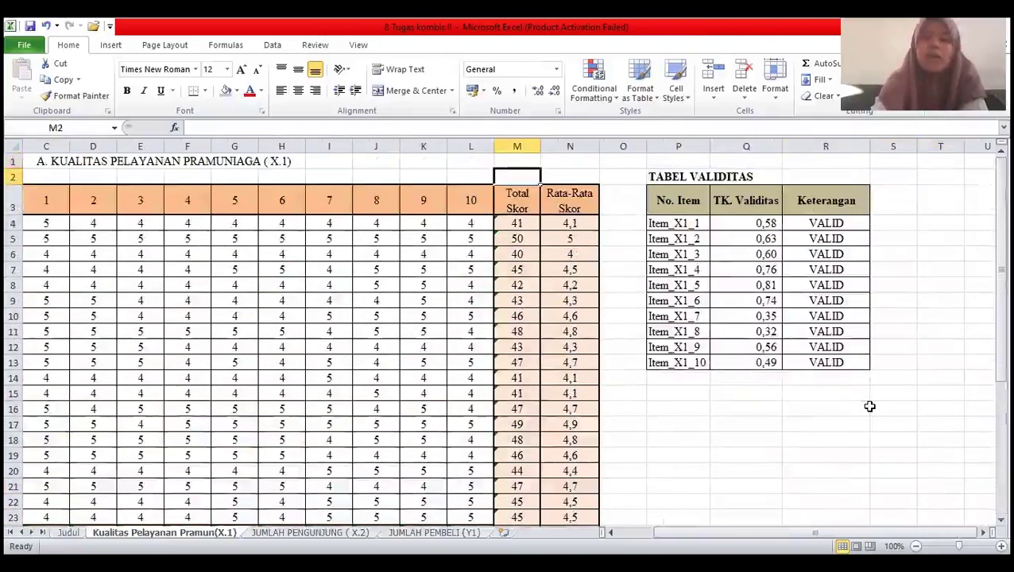
key(Down)
key(Down)
key(Down)
key(Down)
key(Down)
key(Down)
key(Down)
key(Down)
key(Down)
key(Down)
key(Right)
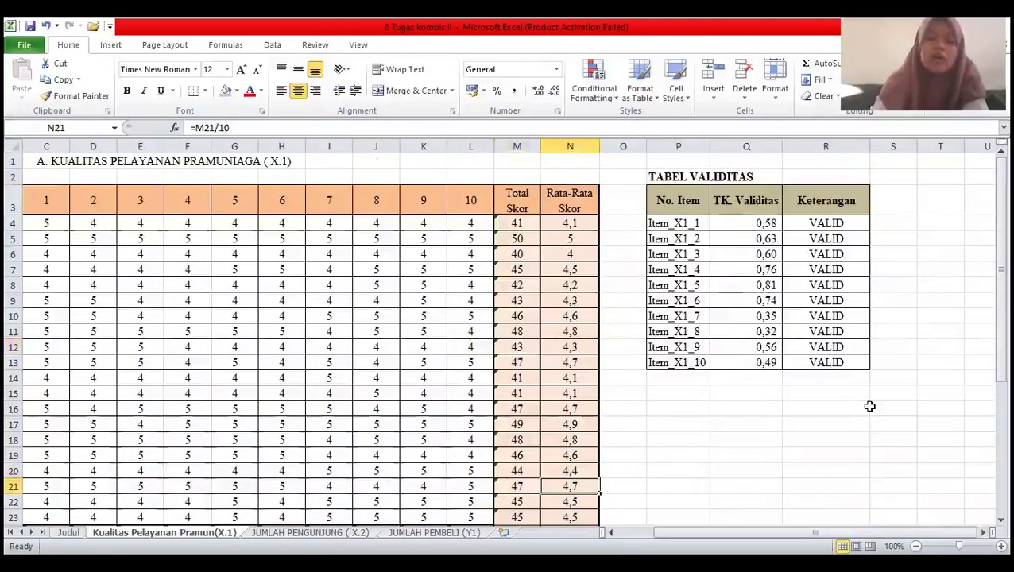
key(Up)
key(Up)
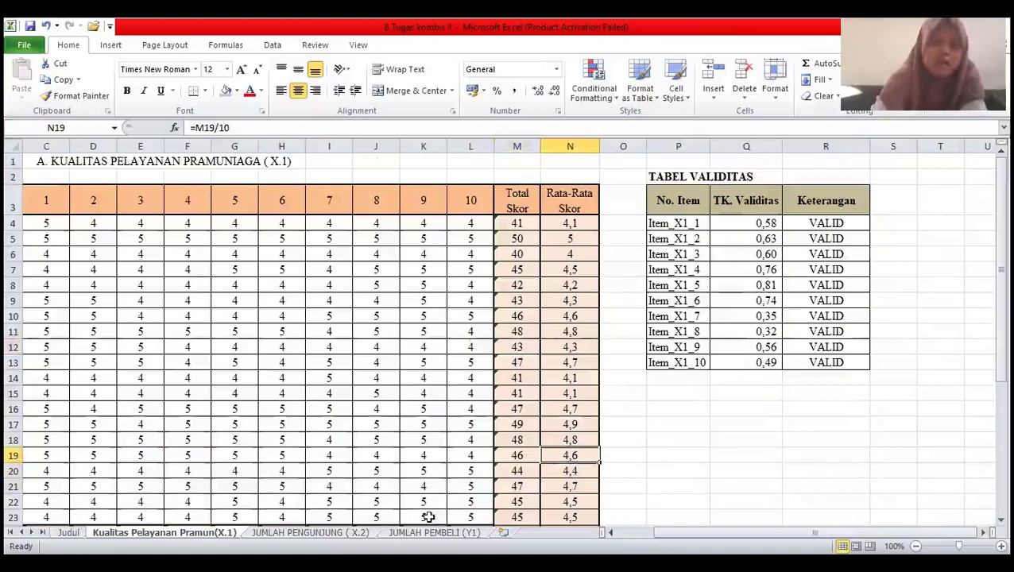
- Look over the JUMLAH PENGUNJUNG ( X.2) sheet, and examine the FREKUENSI and UJI VALIDITAS sections on the JUMLAH PEMBELI (Y1) sheet
key(ctrl+Page_Down)
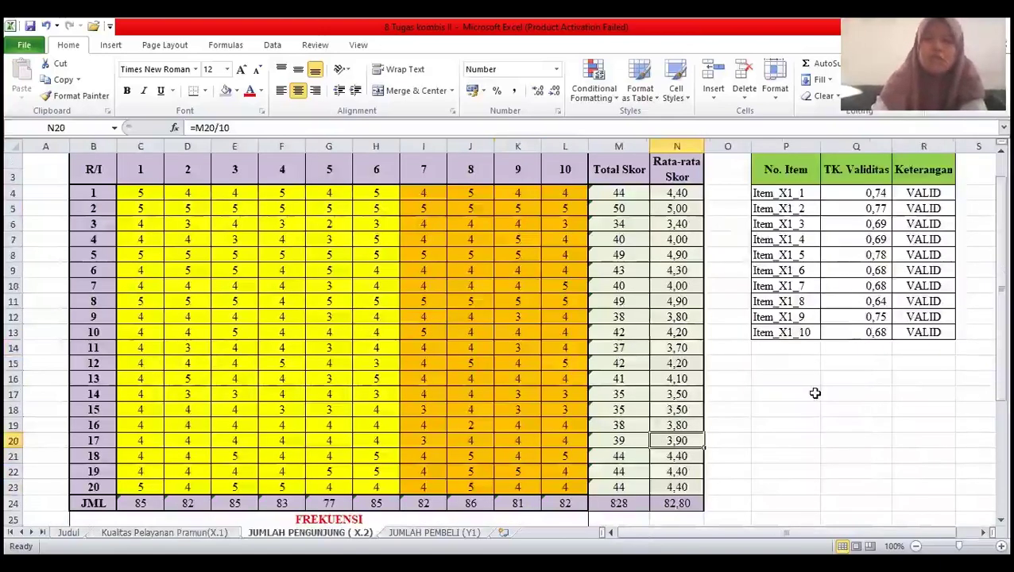
click(812, 394)
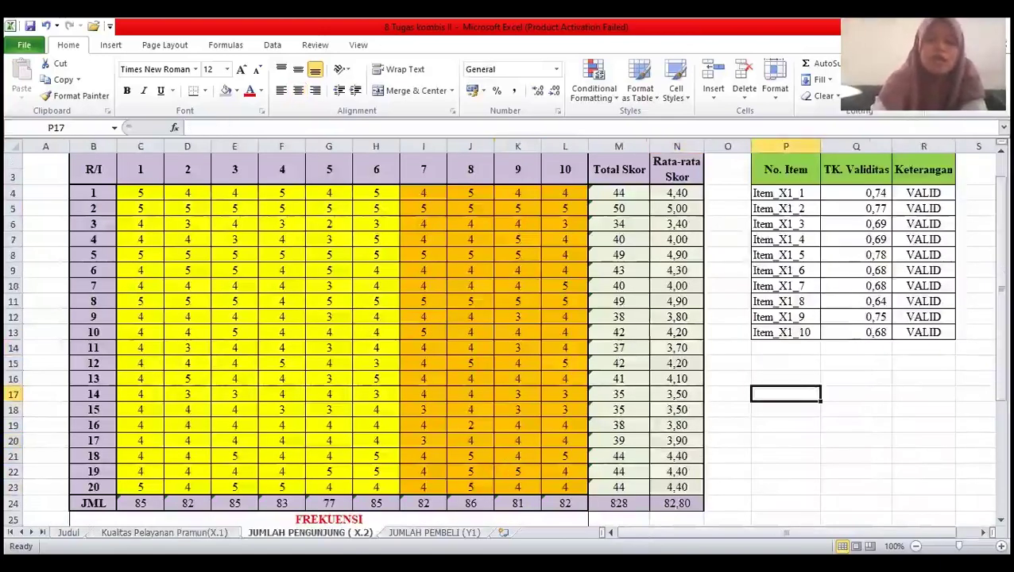
key(ctrl+Page_Down)
click(758, 394)
key(Up)
key(Up)
key(Up)
key(Up)
key(Up)
key(Up)
key(Up)
key(Up)
key(Up)
key(Up)
key(Up)
key(Up)
key(Up)
key(Up)
key(Up)
key(Up)
key(Up)
key(Up)
key(Up)
key(Up)
key(Up)
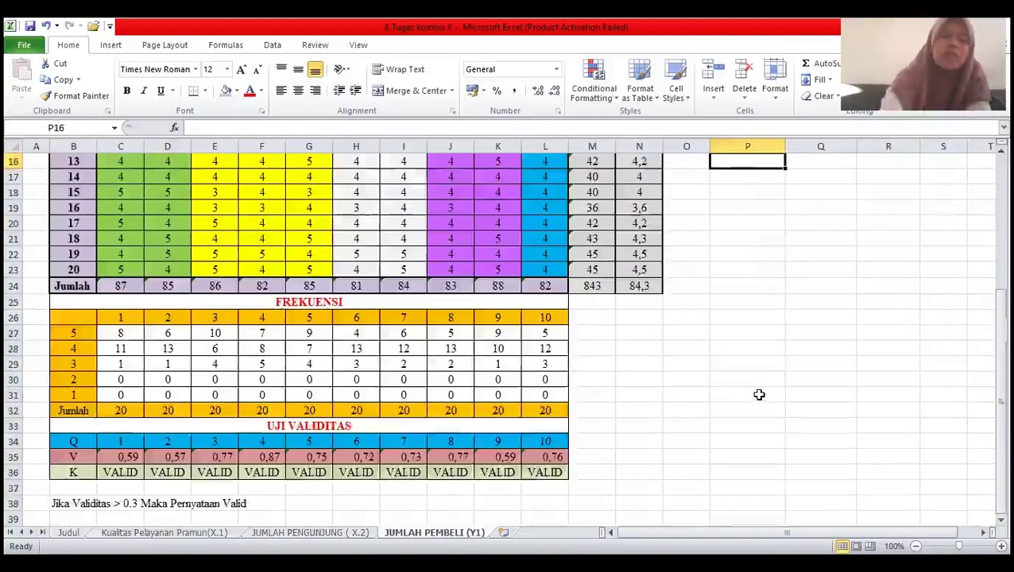
- Review the respondent score table and TABEL VALIDITAS at the top of the JUMLAH PEMBELI (Y1) sheet
key(Up)
key(Up)
key(Up)
key(Up)
key(Up)
key(Up)
key(Up)
key(Up)
key(Up)
key(Up)
key(Up)
key(Up)
key(Up)
key(Right)
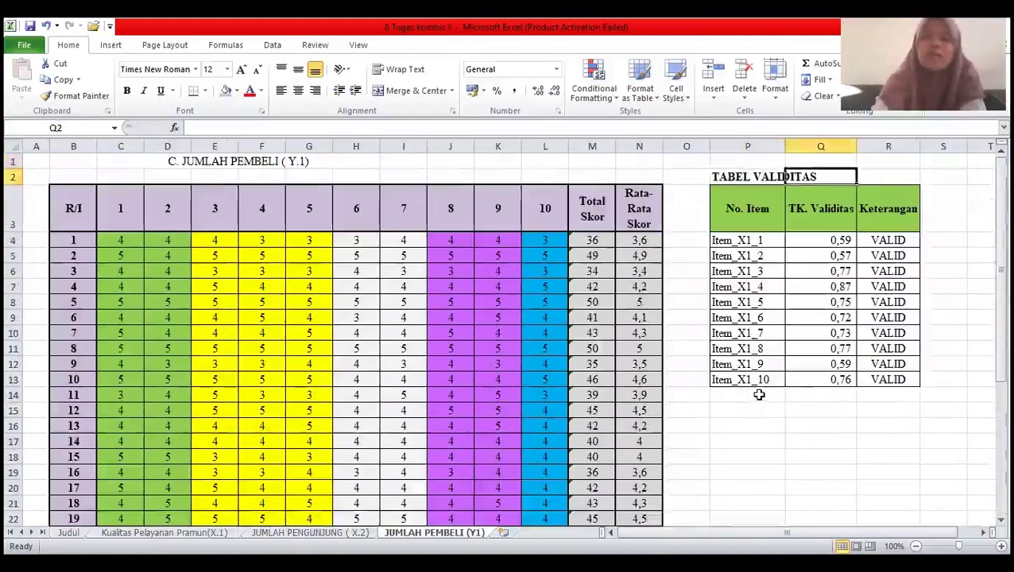
key(Down)
key(Down)
key(Down)
key(Down)
key(Down)
key(Down)
key(Down)
key(Down)
key(Down)
key(Down)
key(Down)
key(Down)
key(Down)
key(Down)
key(Down)
key(Down)
key(Down)
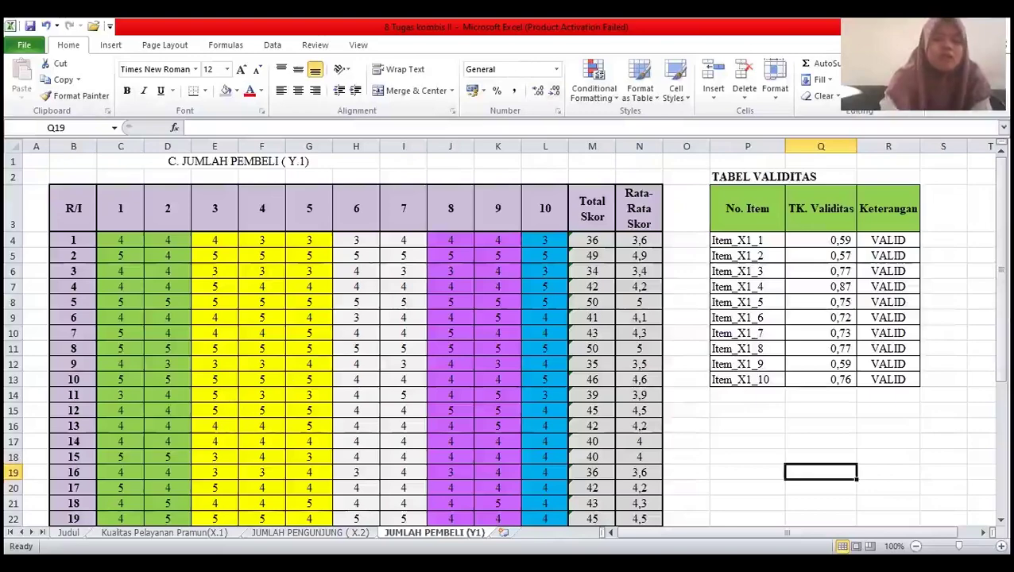
- Switch to the Judul sheet and examine the thesis title and the X1, X2 and Y1 diagram
click(68, 533)
click(488, 355)
key(Down)
key(Down)
key(Down)
key(Down)
key(Down)
key(Down)
key(Down)
key(Down)
key(Down)
key(Down)
key(Down)
key(Down)
key(Down)
key(Down)
key(Down)
key(Down)
key(Down)
key(Down)
key(Down)
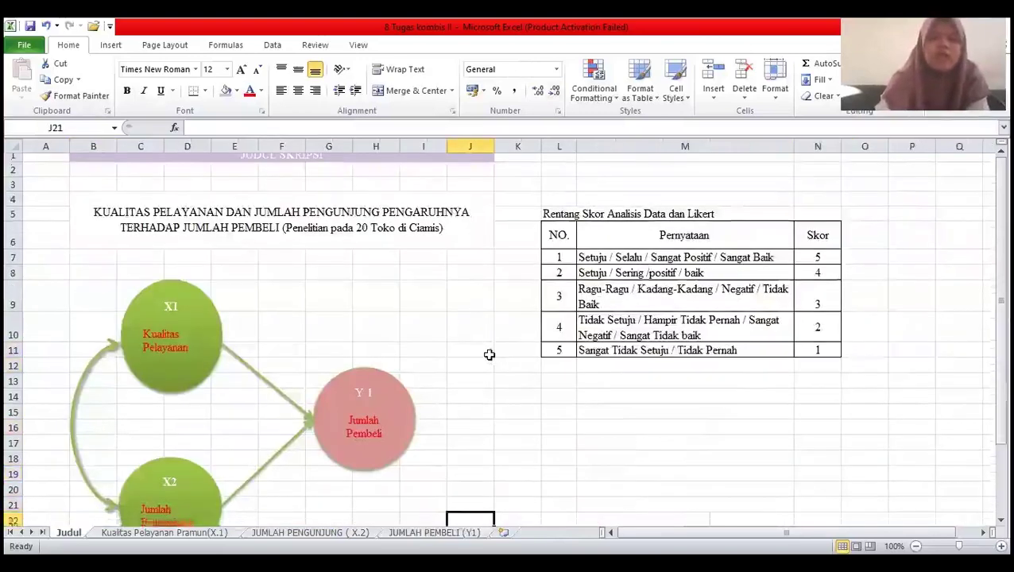
- Return to the top of the Judul sheet and review the Rentang Skor Analisis Data dan Likert table
key(Up)
key(Up)
key(Up)
key(Up)
key(Up)
key(Up)
key(Up)
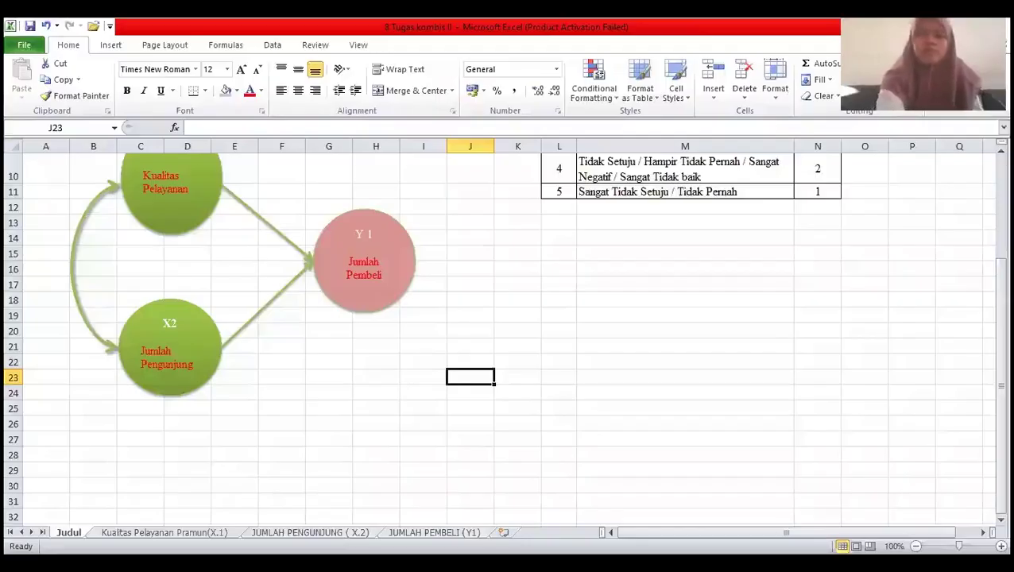
scroll(777, 256, up, 3)
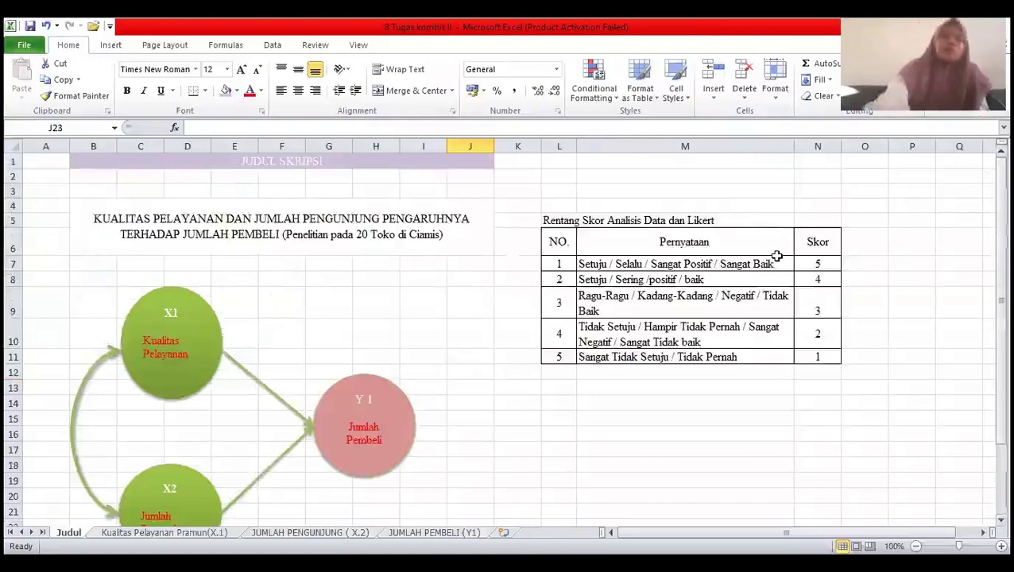
- Return to the JUDUL SKRIPSI heading on the Judul sheet and review the thesis title beneath it
scroll(776, 256, down, 2)
key(Up)
key(Up)
key(Up)
key(Up)
key(Up)
key(Left)
key(Up)
key(Up)
key(Up)
key(Up)
key(Up)
key(Up)
key(Up)
key(Up)
key(Up)
key(Up)
key(Up)
key(Up)
key(Up)
key(Up)
key(Up)
key(Up)
key(Up)
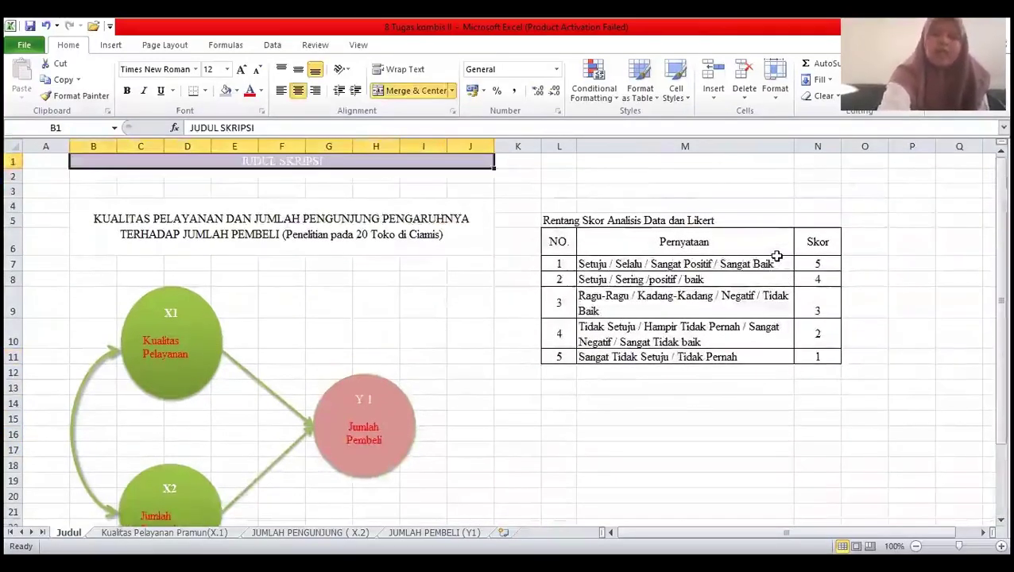
key(Down)
key(Down)
key(Down)
key(Down)
key(Down)
key(Down)
key(Down)
key(Down)
key(Left)
key(Left)
key(Up)
key(Left)
key(Left)
key(Left)
key(Left)
key(Left)
key(Left)
key(Right)
key(Right)
key(Right)
key(Right)
key(Right)
key(Up)
key(Down)
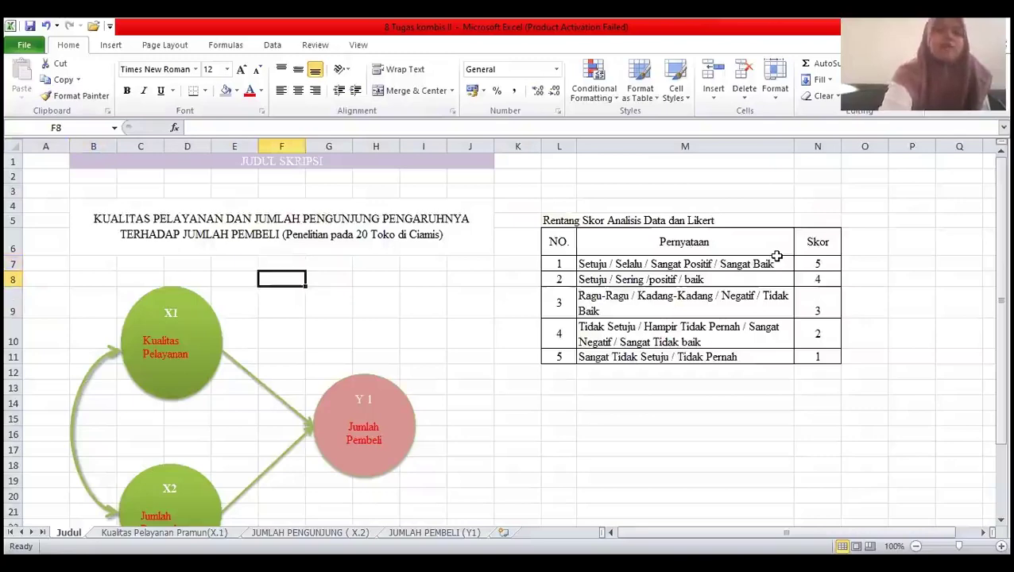
key(Down)
key(Down)
key(Down)
key(Home)
key(Up)
key(Up)
key(Right)
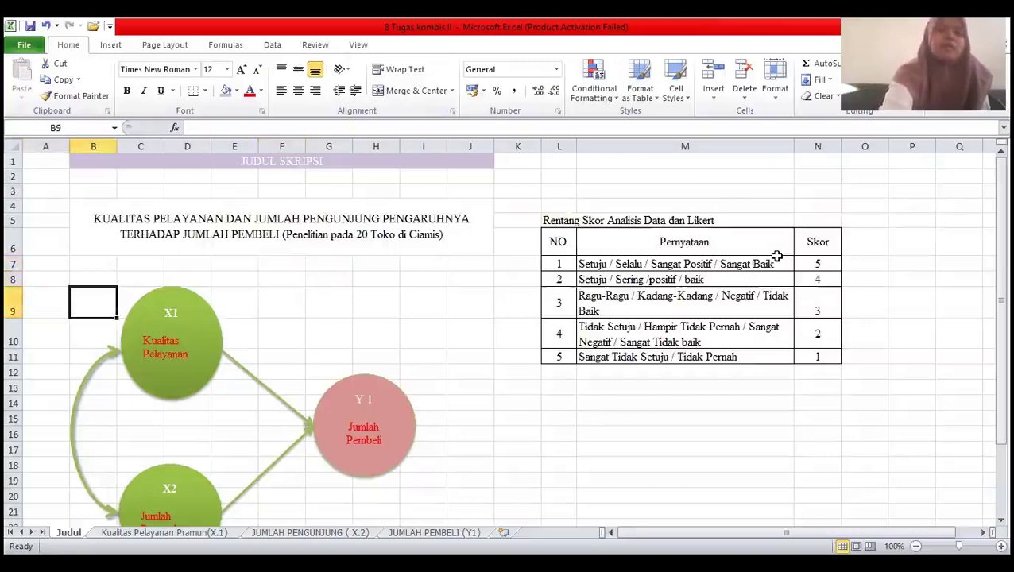
key(Right)
key(Up)
key(Right)
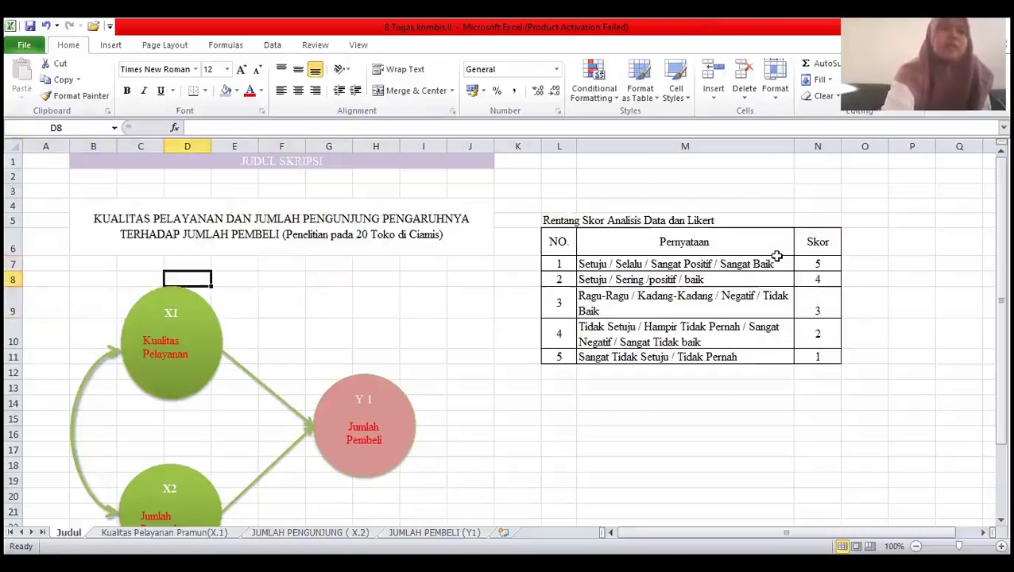
key(Right)
key(Right)
key(Right)
key(Right)
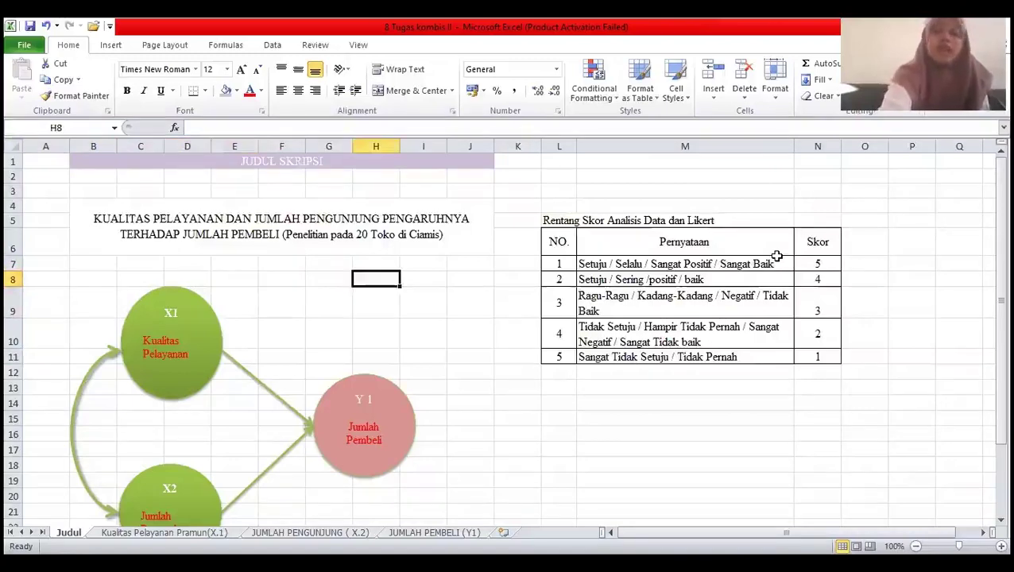
- Examine the lower part of the variable diagram on the Judul sheet, down to the X2 Jumlah Pengunjung circle
key(Down)
key(Down)
key(Down)
key(Down)
key(Down)
key(Down)
key(Down)
key(Down)
key(Down)
key(Down)
key(Down)
key(Down)
key(Down)
key(Down)
key(Down)
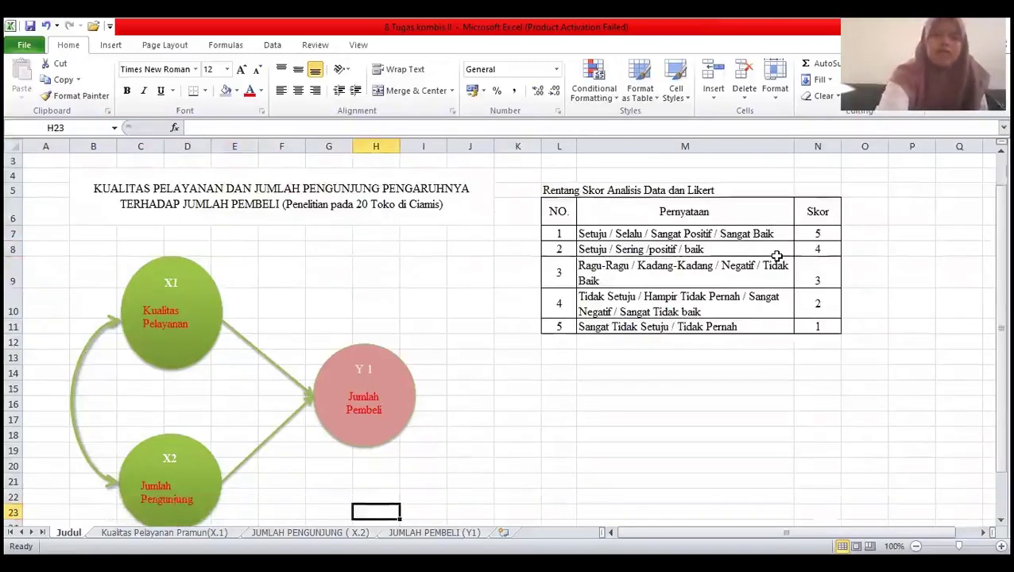
key(Up)
key(Up)
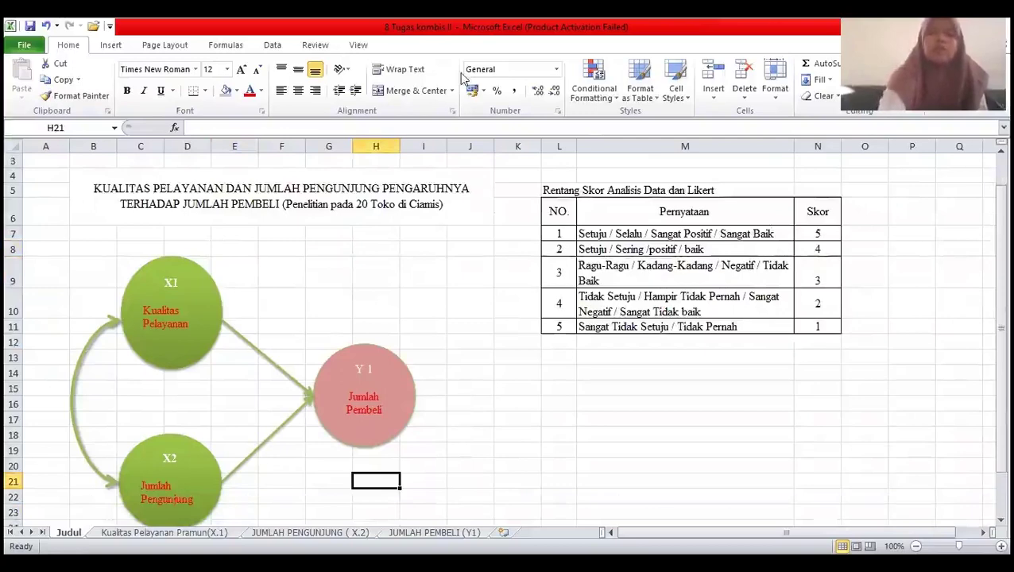